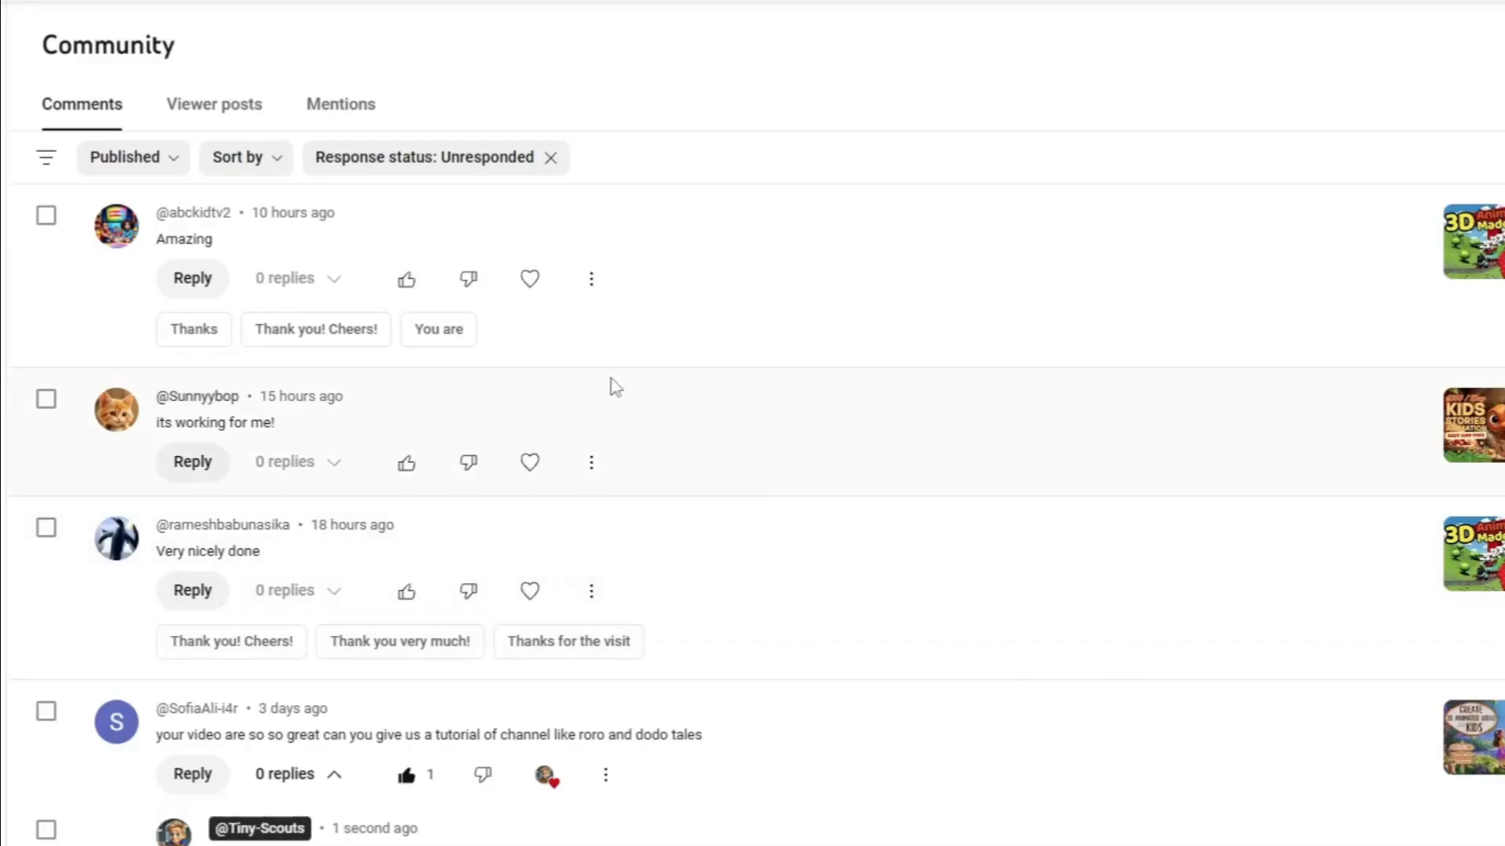
scroll(613, 386, down, 3)
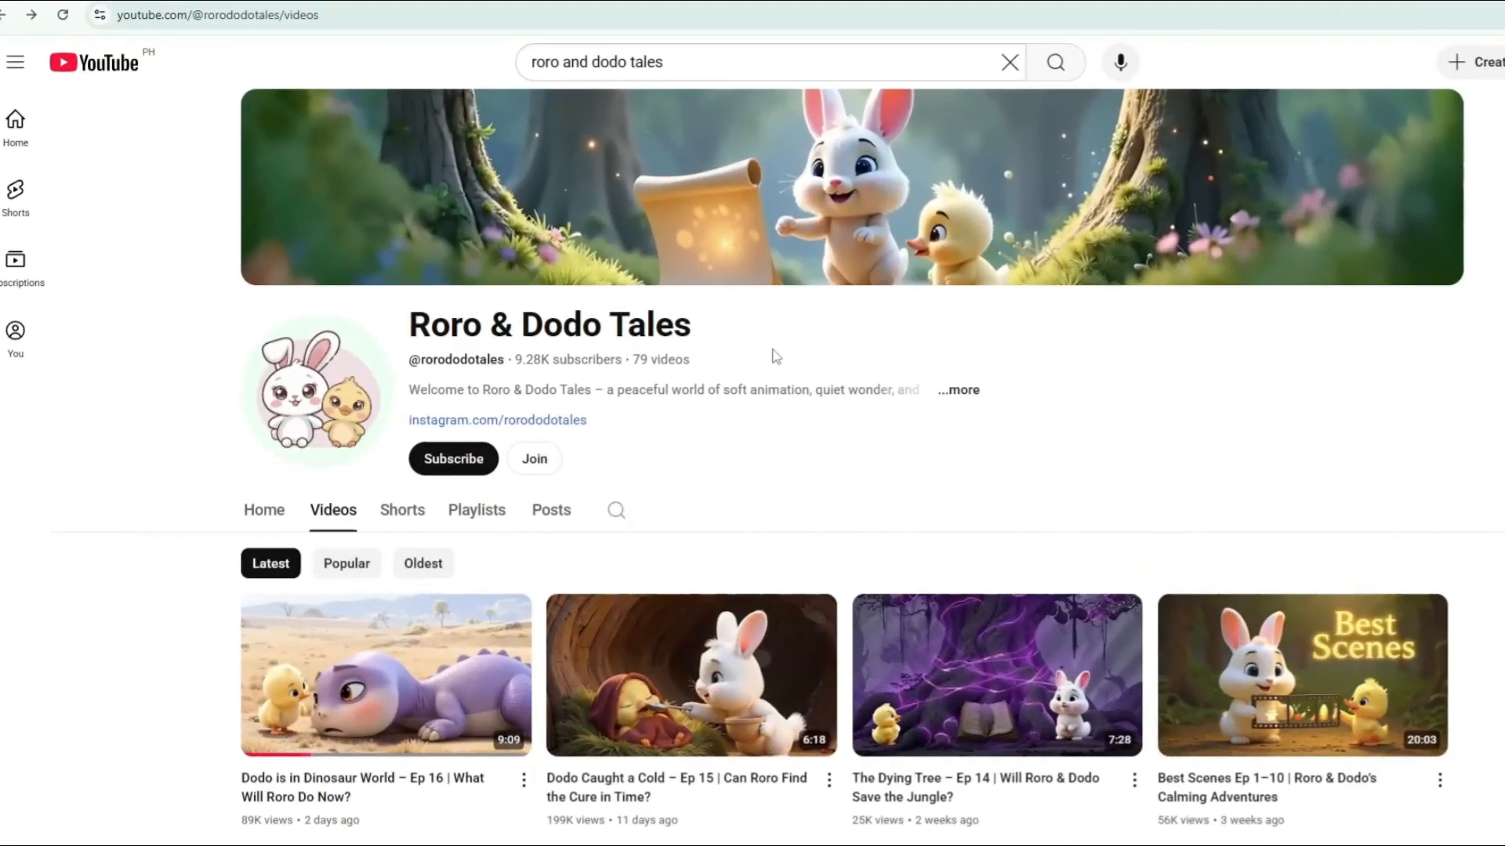
scroll(1123, 458, down, 1)
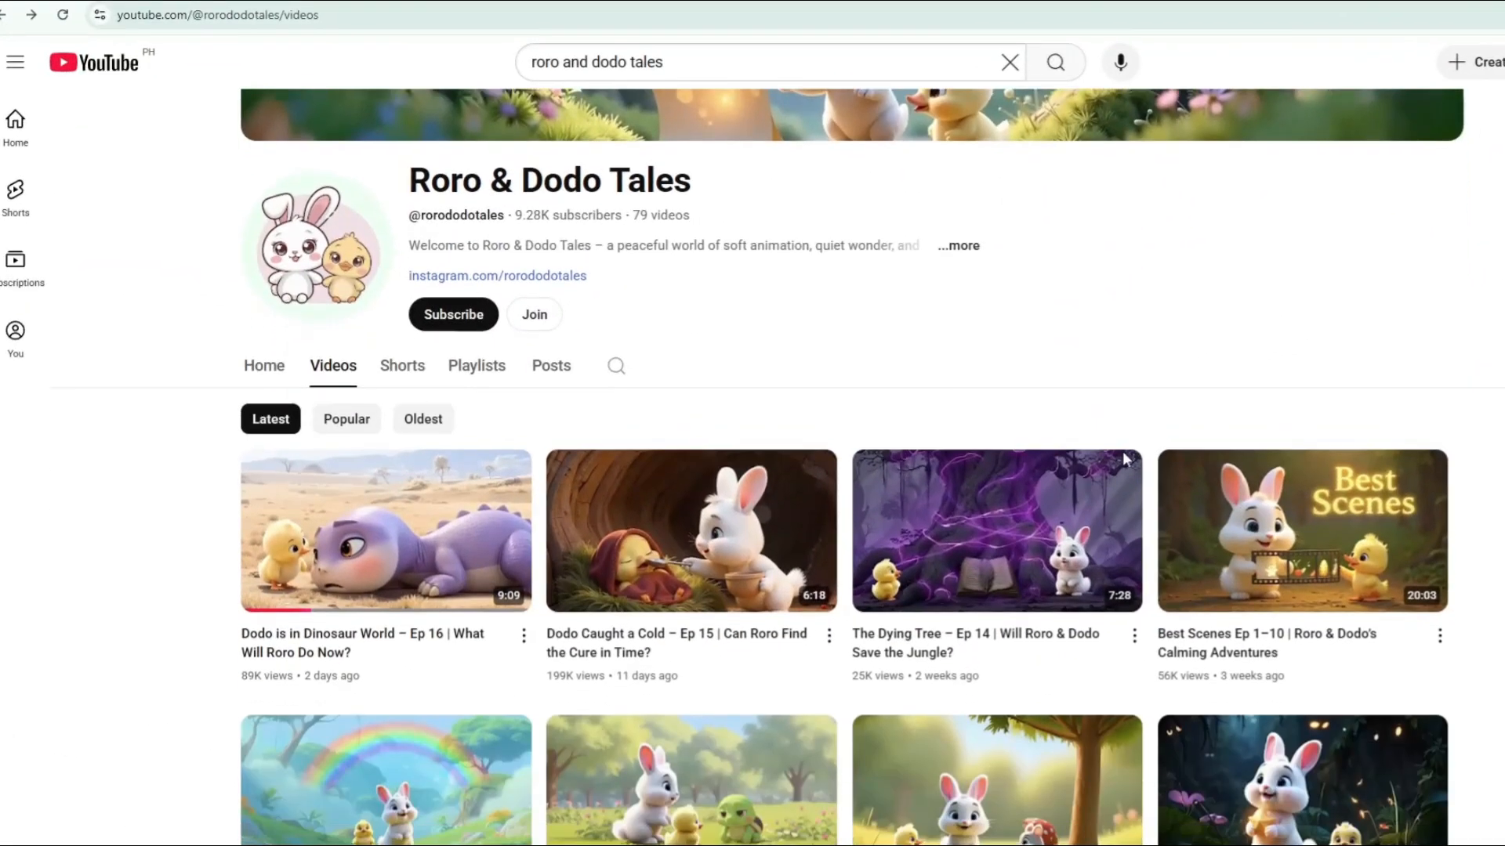
scroll(1497, 518, down, 1)
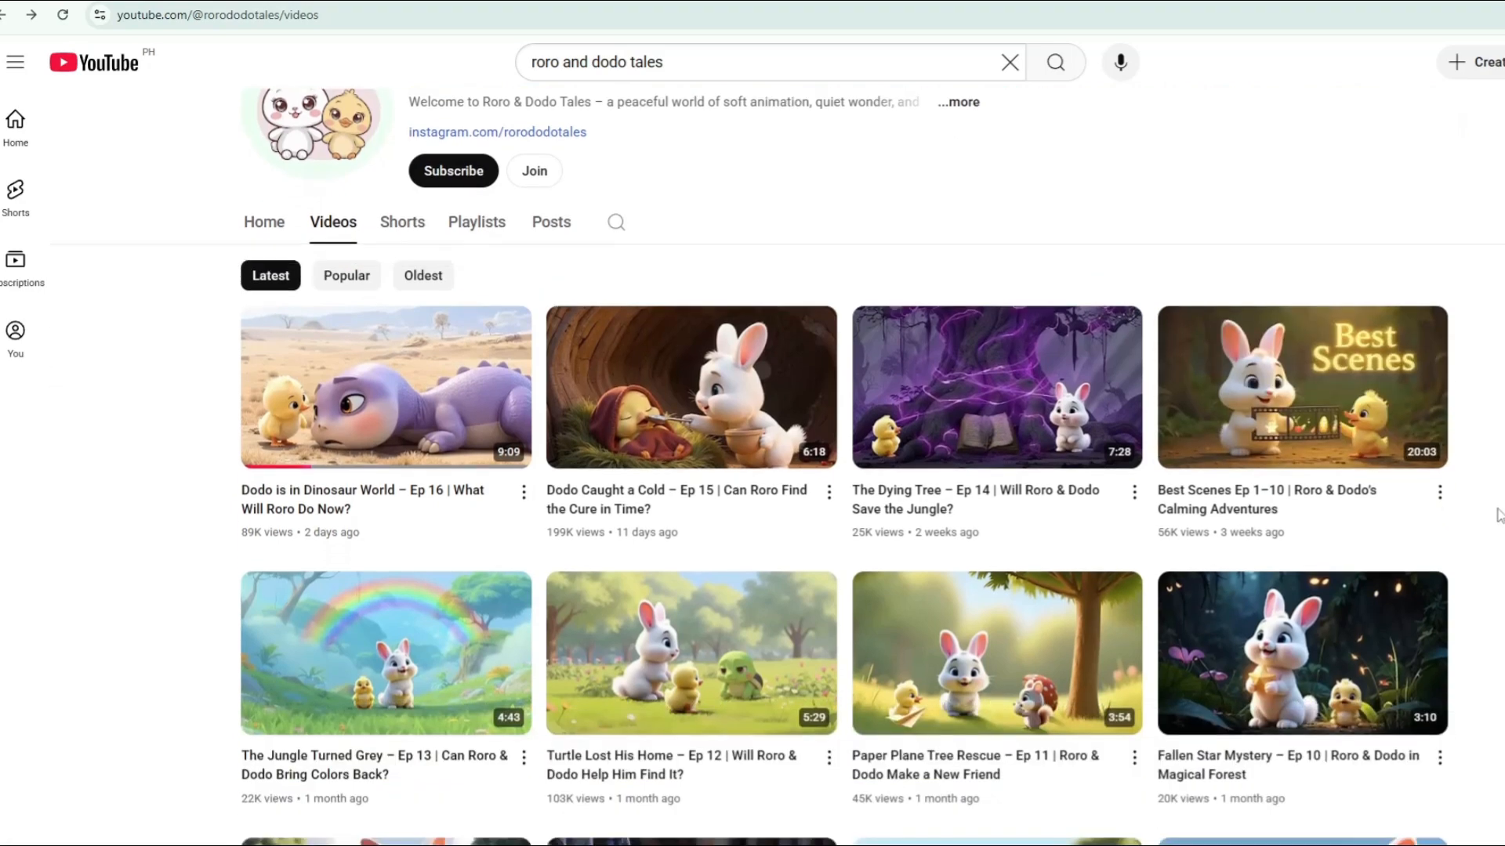
scroll(1497, 518, down, 1)
scroll(1496, 517, down, 1)
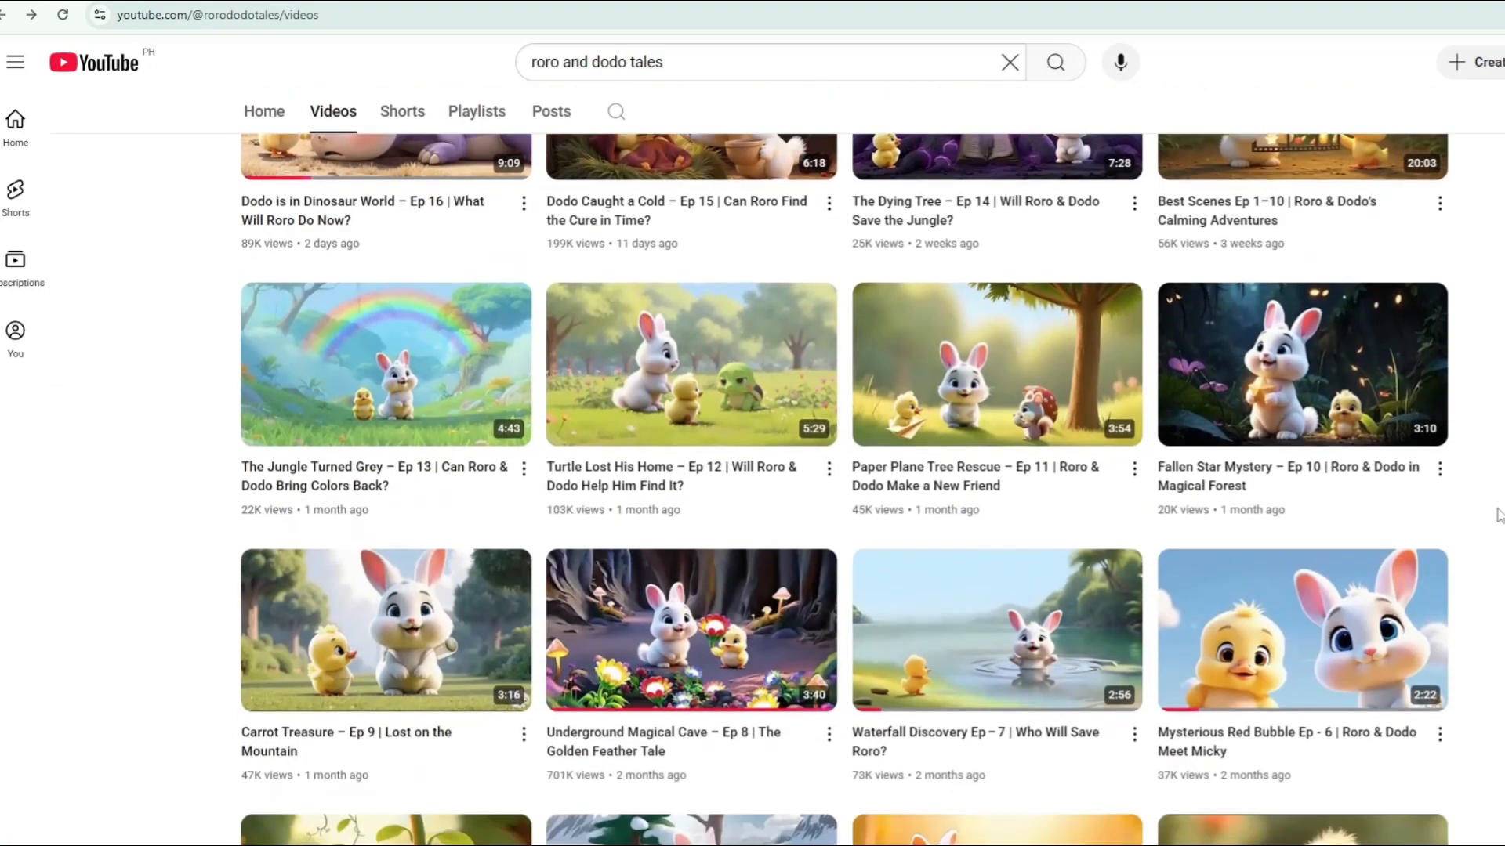
scroll(1496, 518, down, 2)
scroll(1497, 517, down, 2)
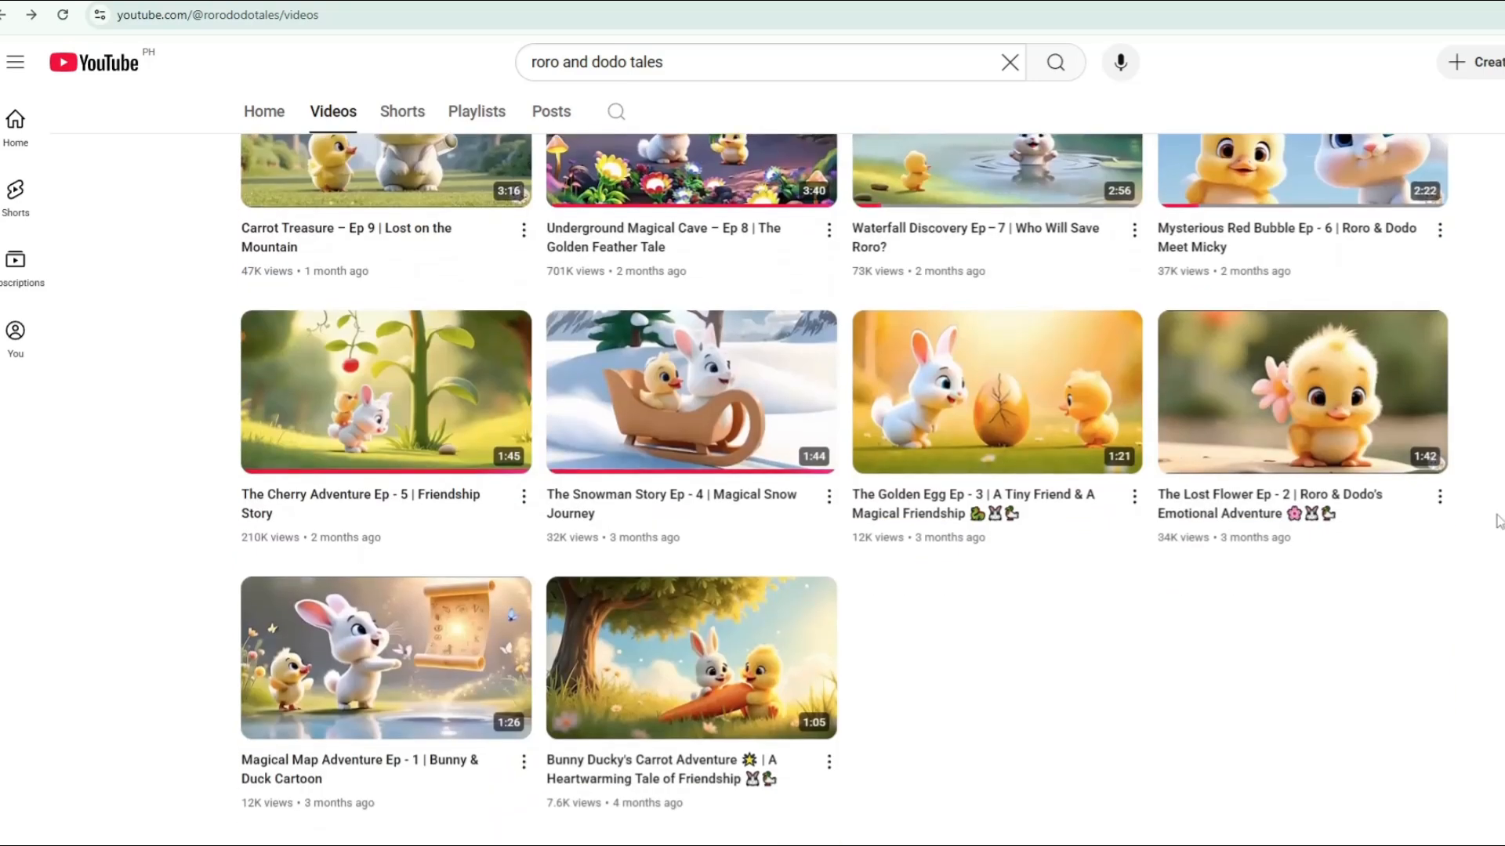
scroll(1085, 761, up, 3)
scroll(1294, 587, up, 3)
scroll(1464, 570, up, 3)
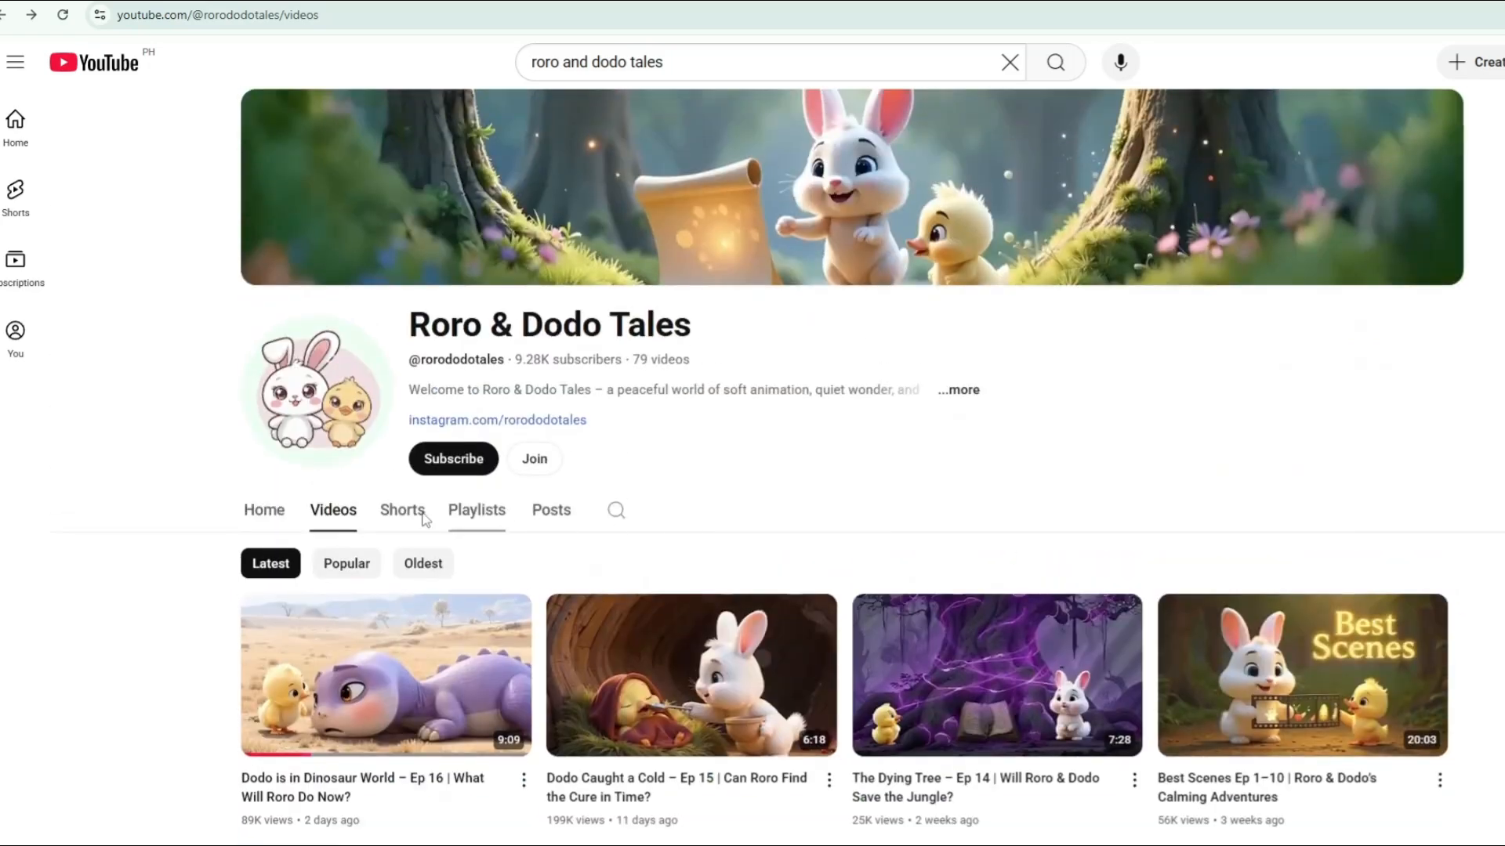
click(400, 511)
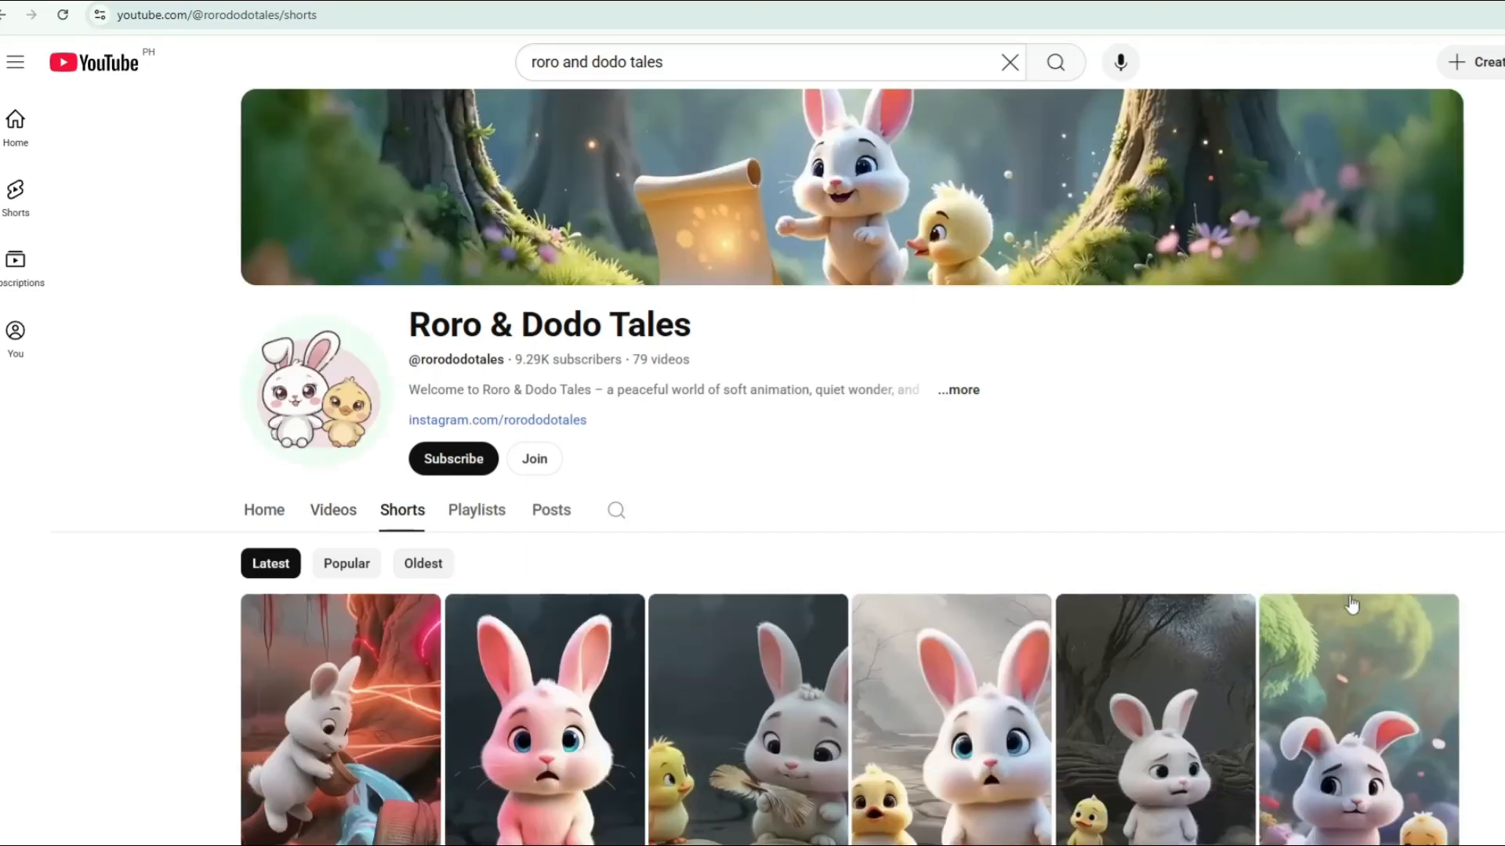
scroll(752, 588, down, 3)
scroll(752, 588, down, 3)
scroll(754, 588, down, 2)
scroll(753, 588, down, 2)
scroll(754, 588, down, 3)
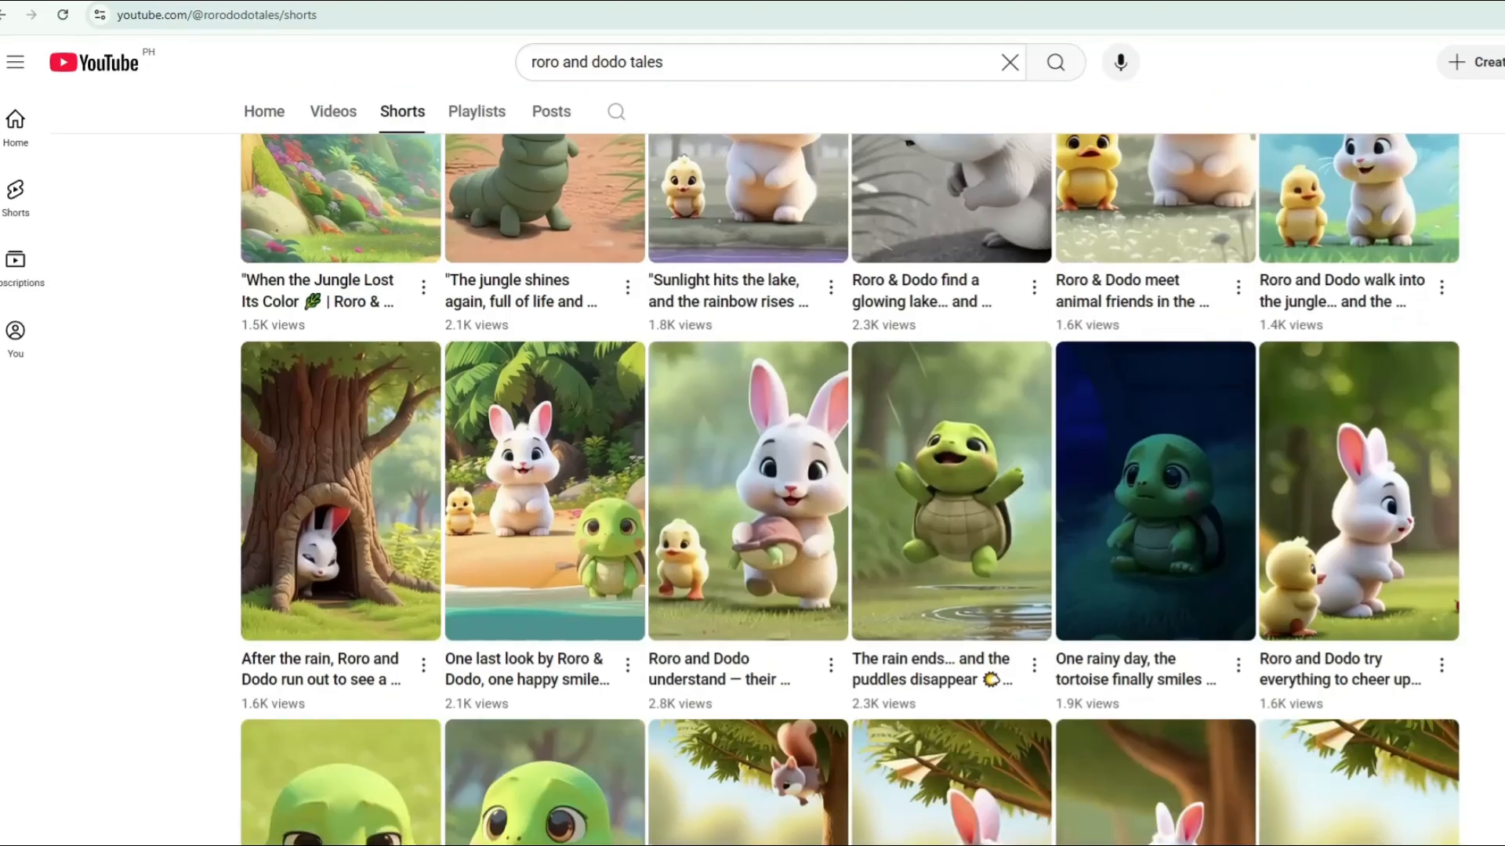
scroll(752, 588, down, 1)
scroll(752, 588, down, 3)
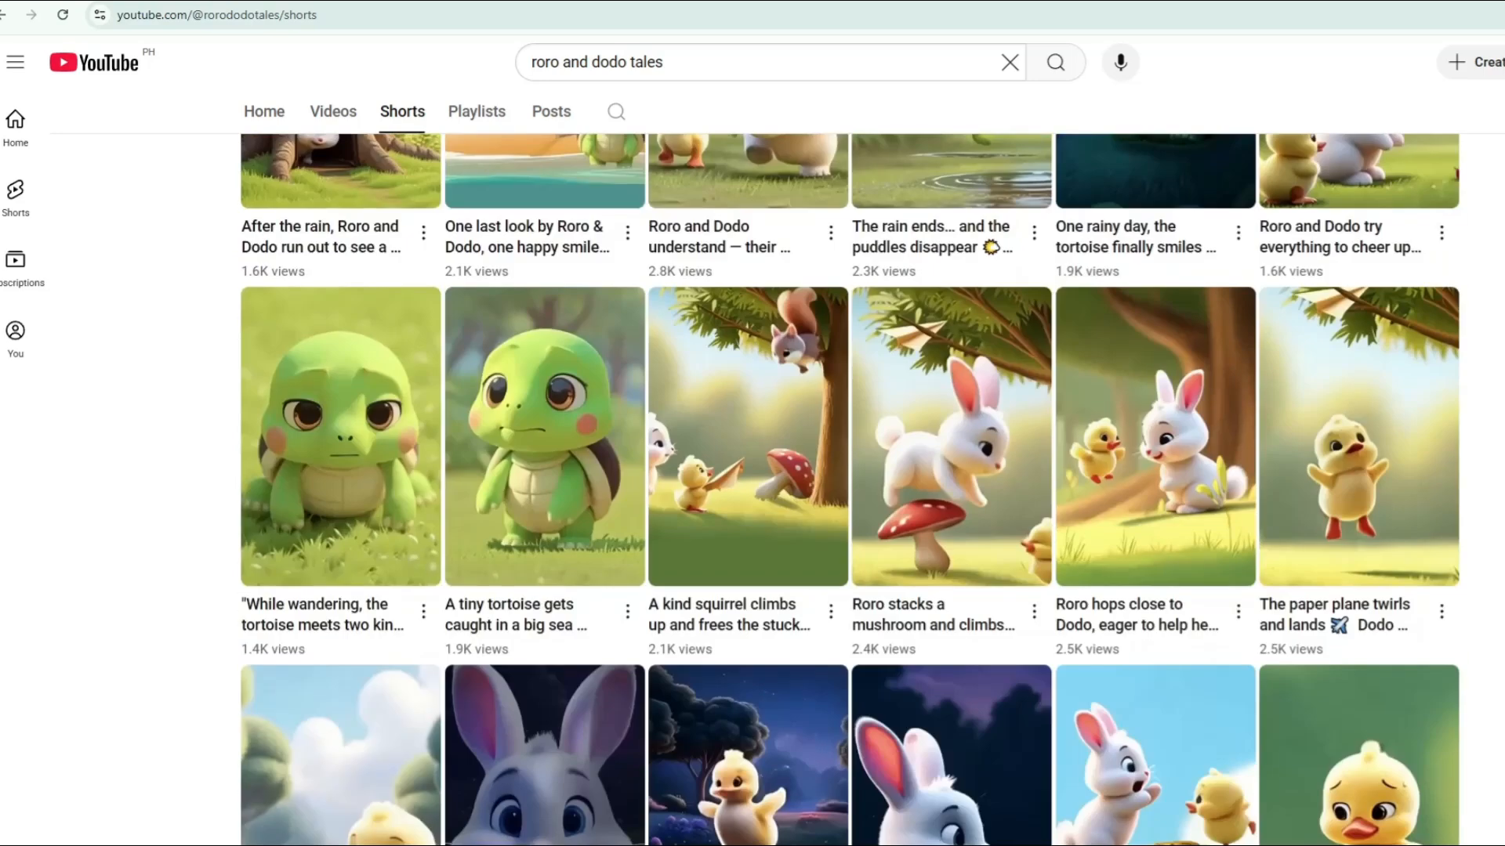
scroll(753, 588, down, 4)
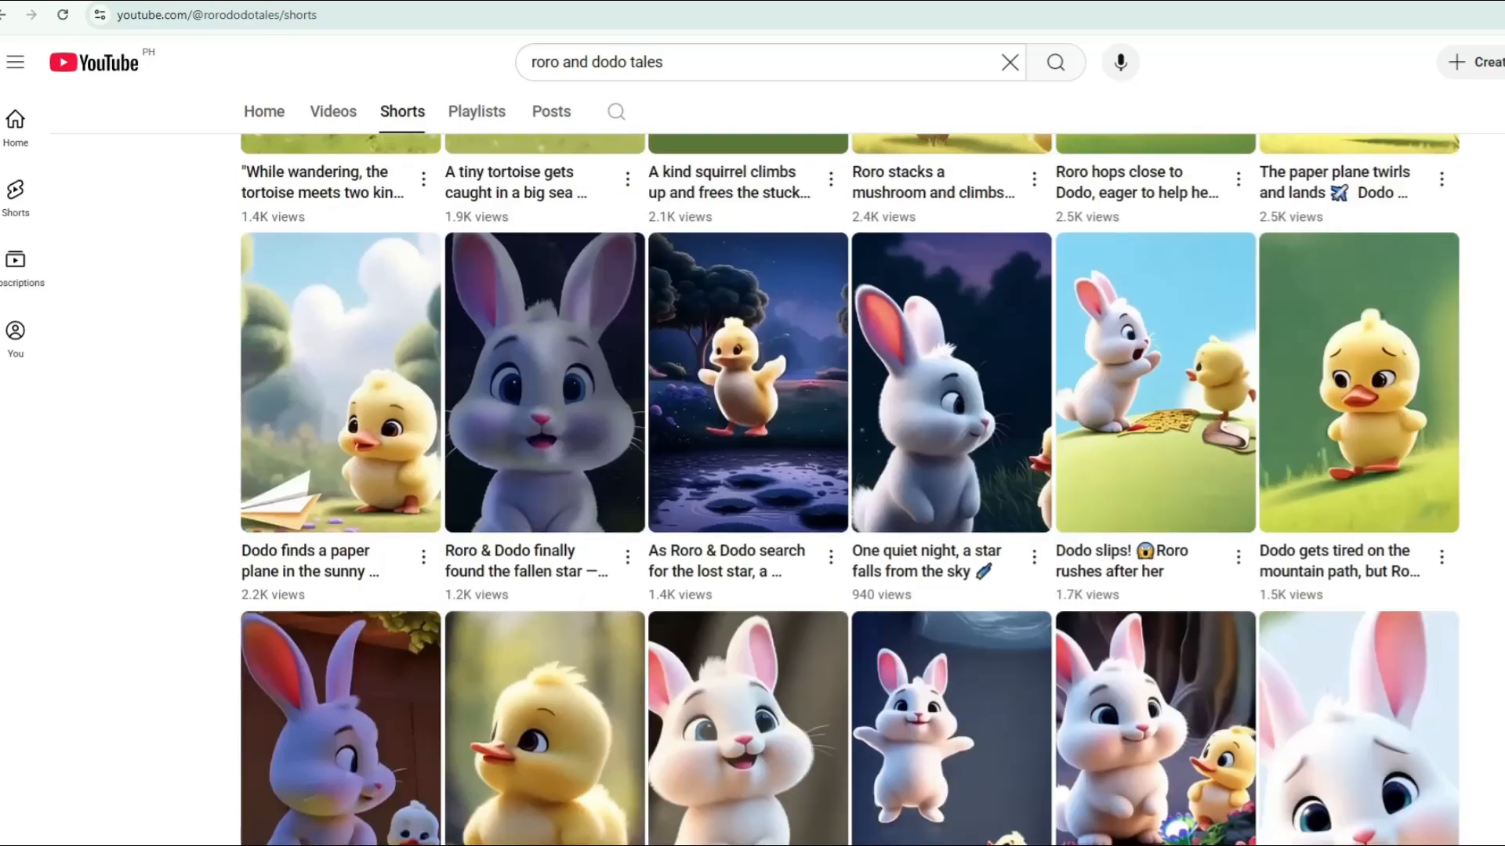
scroll(752, 588, down, 4)
scroll(752, 588, down, 5)
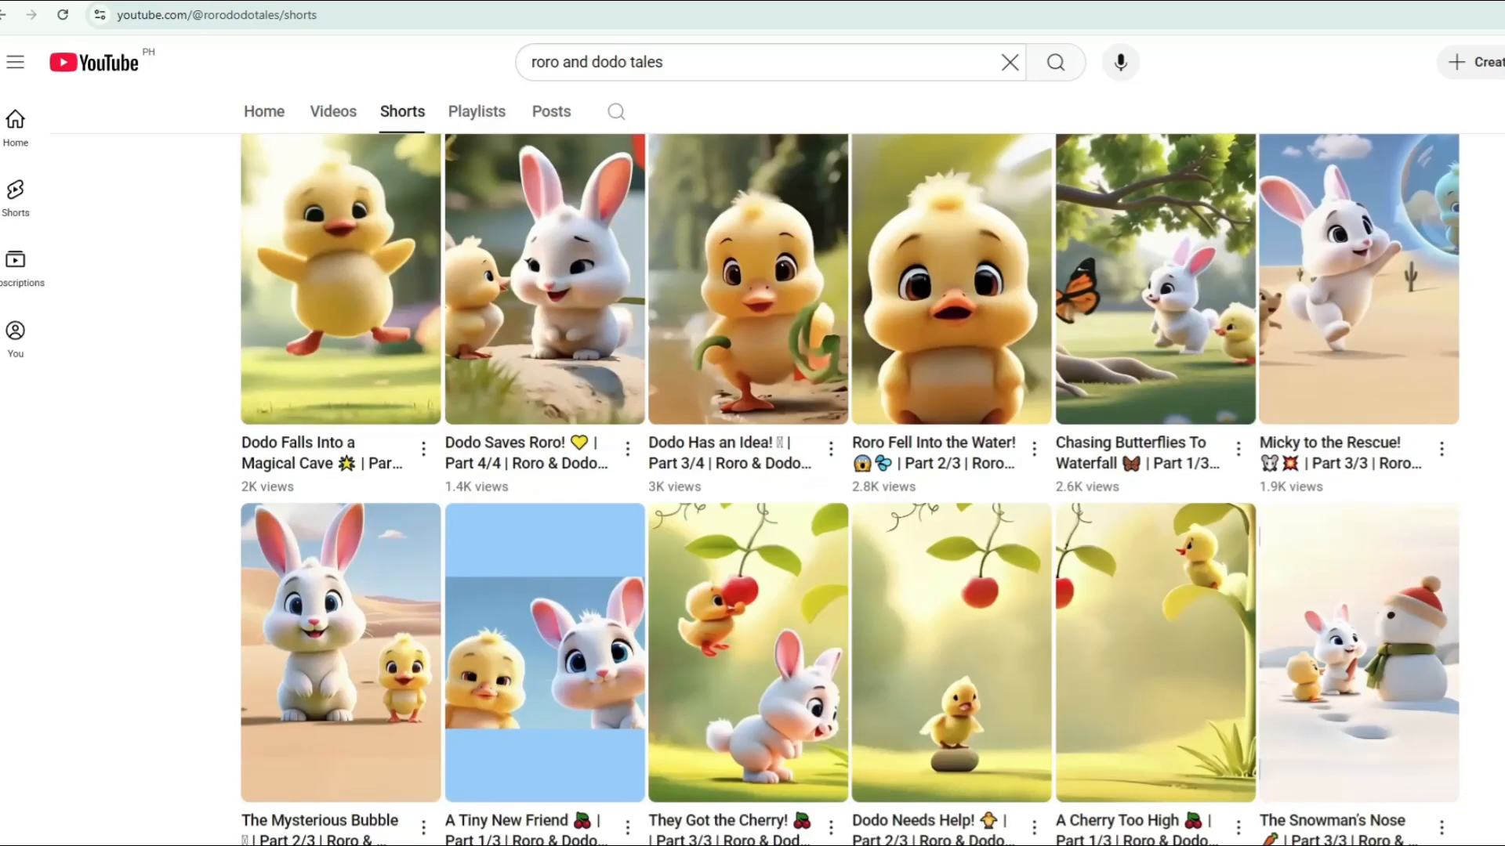
scroll(753, 588, down, 1)
scroll(753, 588, down, 4)
scroll(753, 589, down, 1)
scroll(753, 587, down, 5)
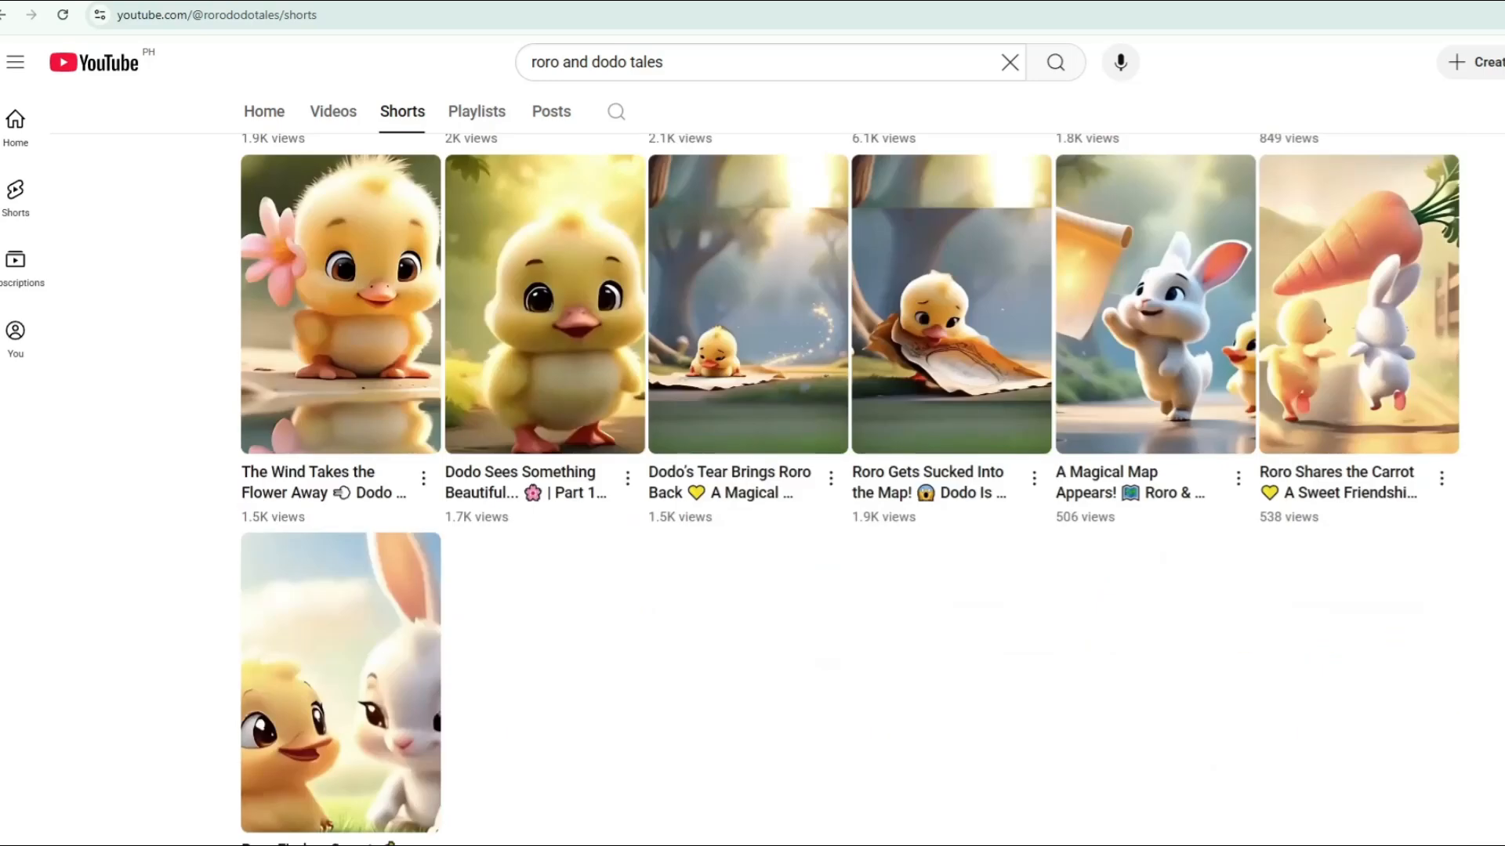
scroll(752, 587, down, 1)
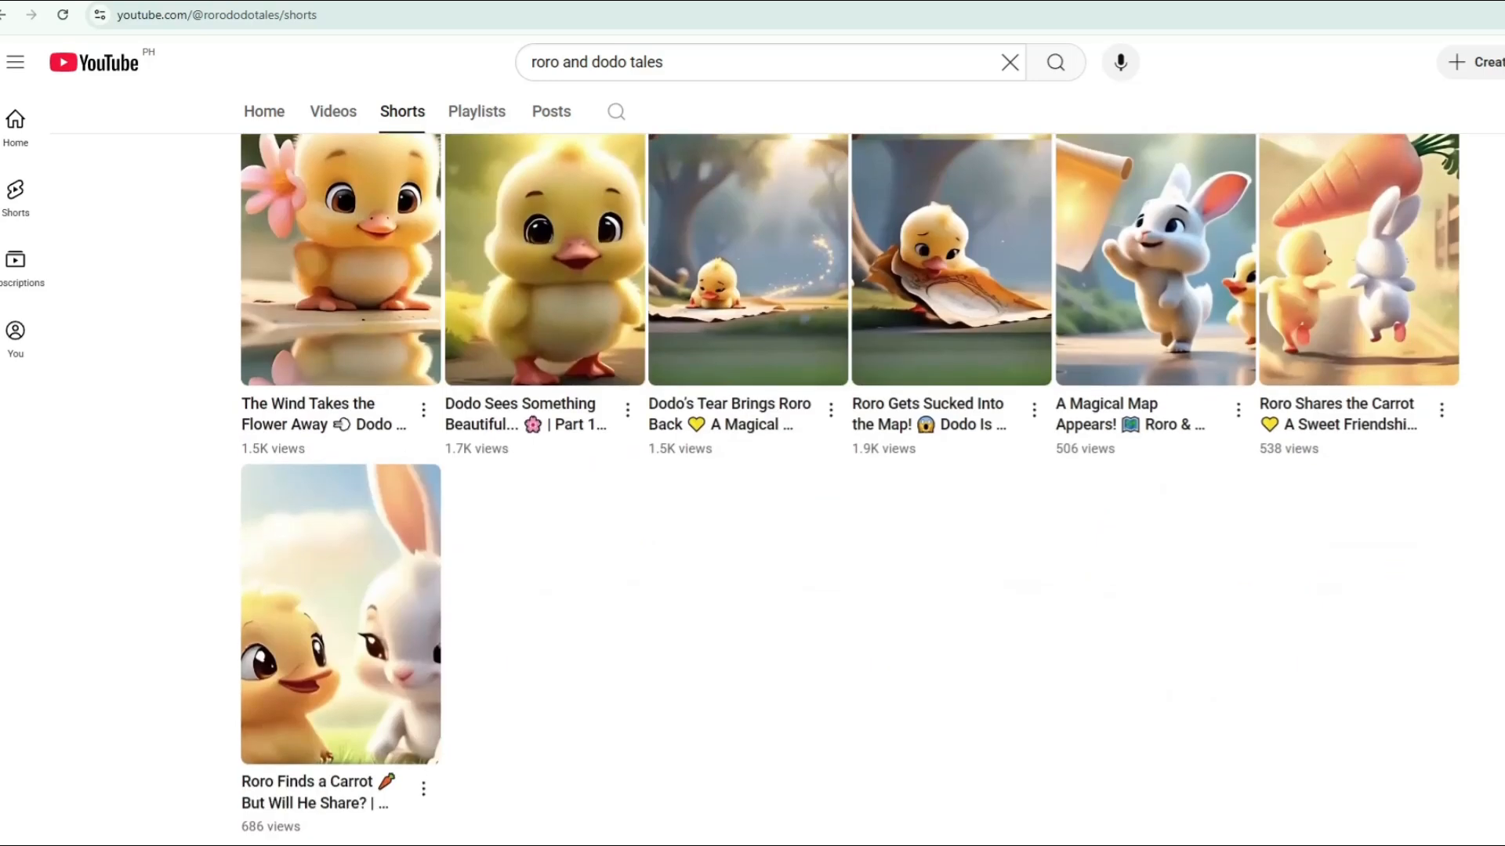
scroll(753, 529, up, 3)
scroll(753, 530, up, 2)
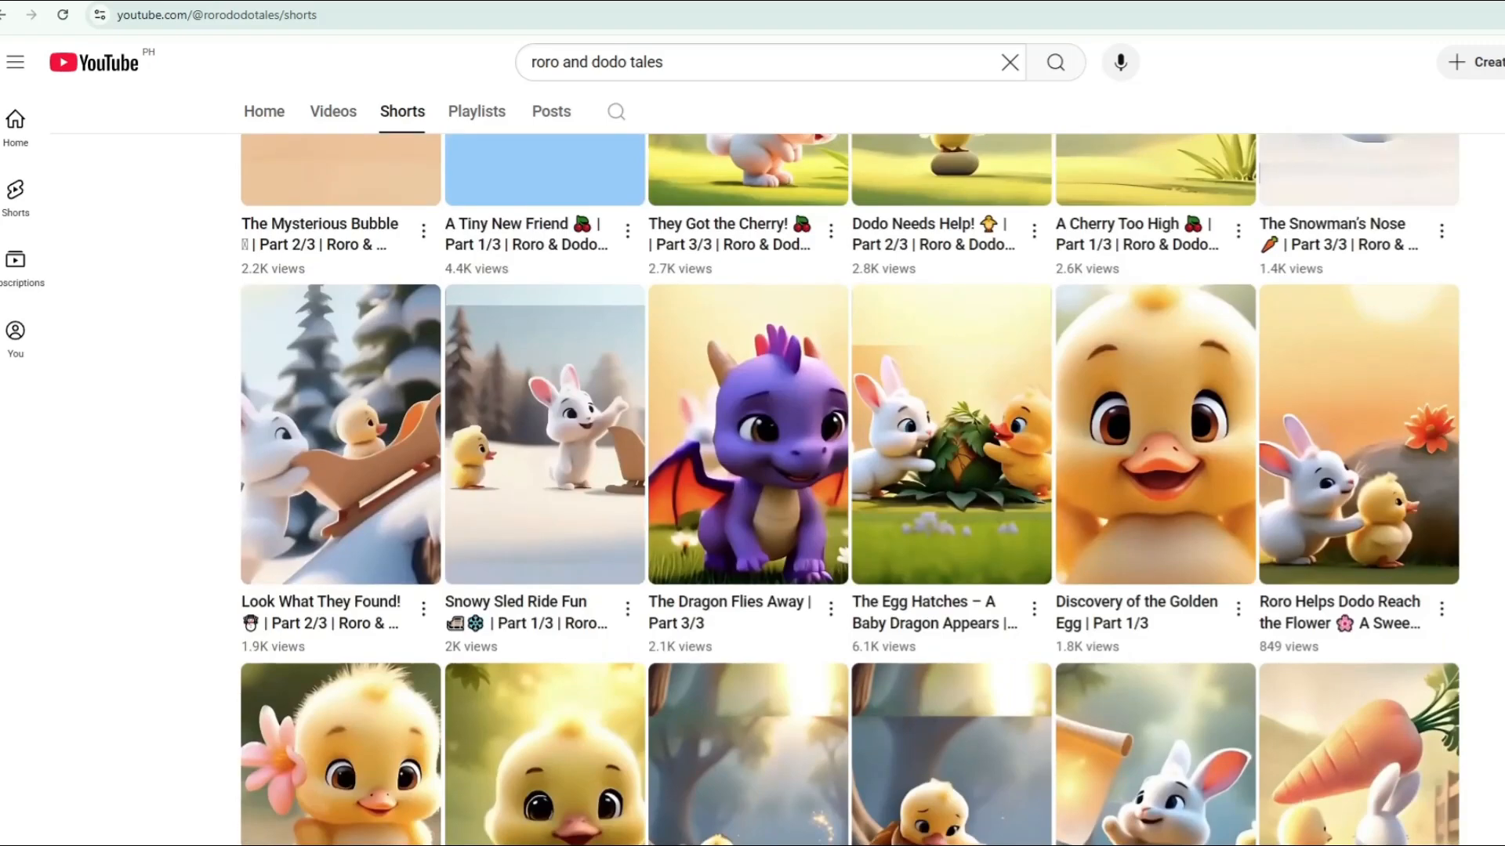
scroll(752, 529, up, 5)
scroll(753, 529, up, 5)
scroll(753, 529, up, 5)
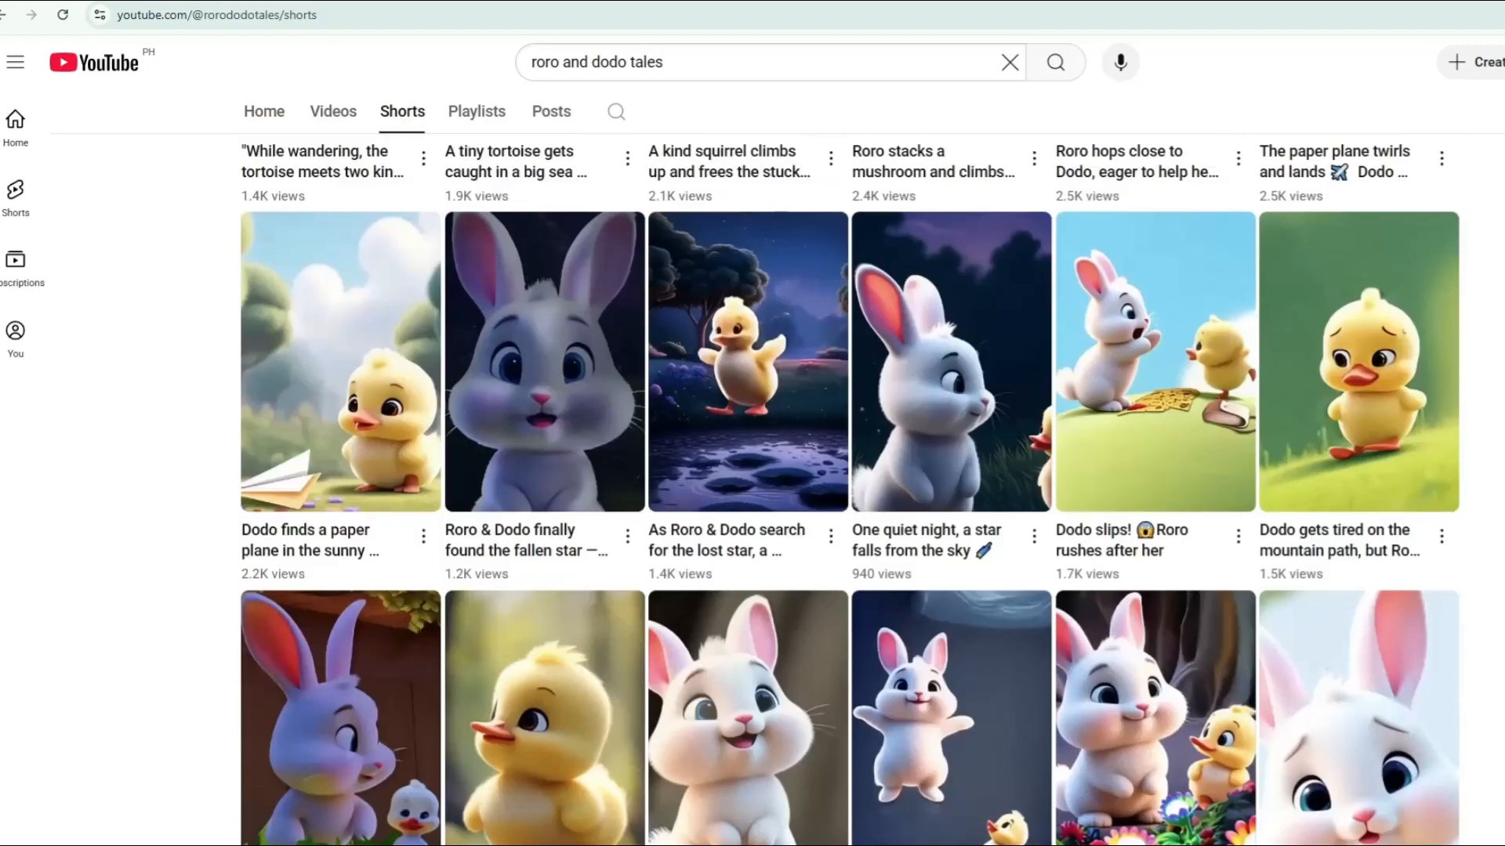
scroll(752, 529, up, 5)
scroll(753, 529, up, 4)
scroll(752, 529, up, 5)
scroll(753, 529, up, 5)
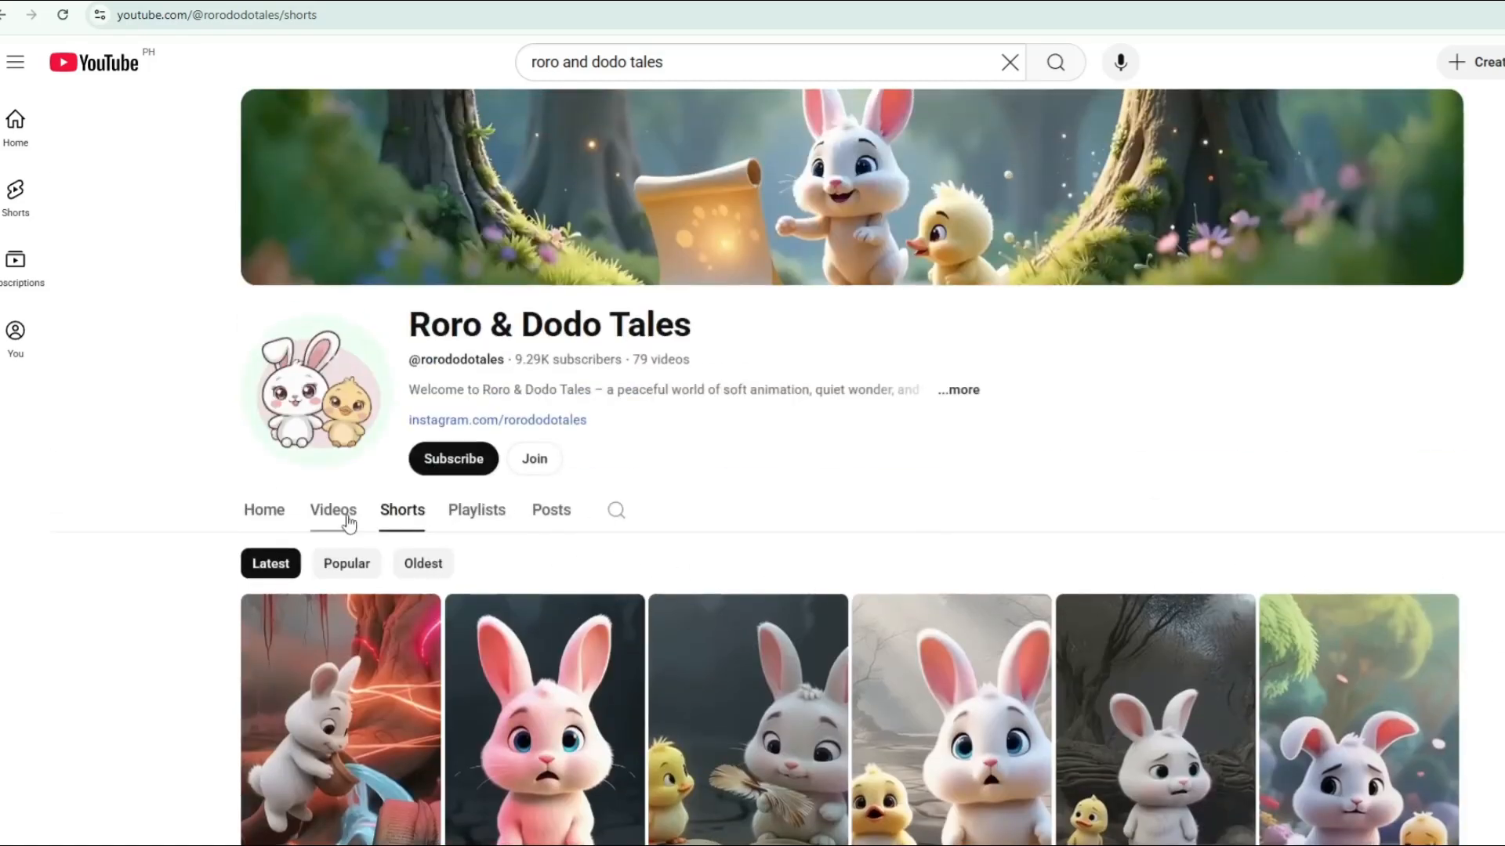
scroll(753, 529, down, 3)
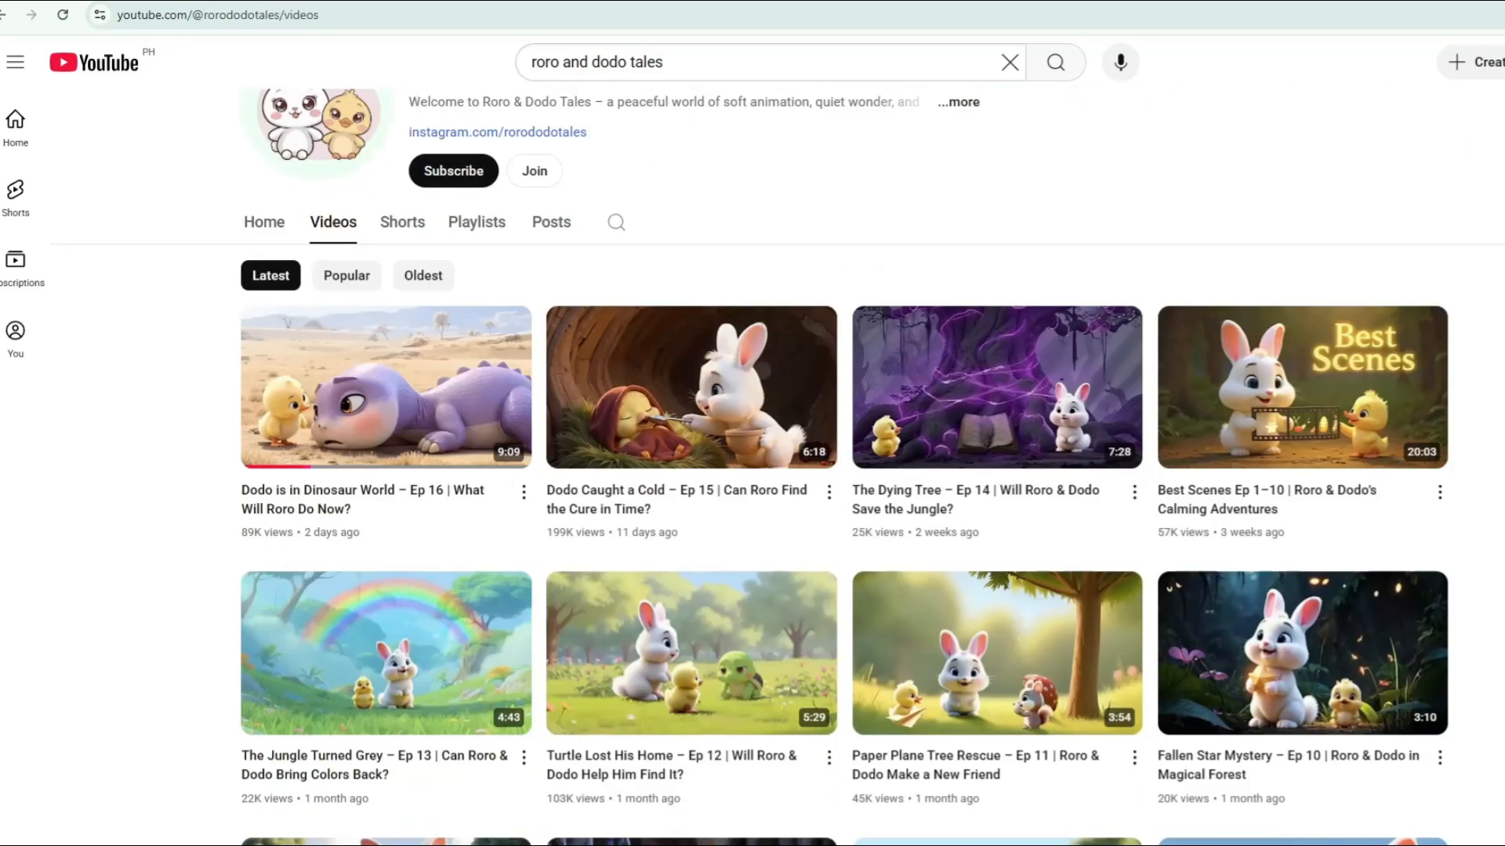
scroll(752, 529, down, 2)
scroll(753, 529, down, 2)
scroll(752, 529, down, 2)
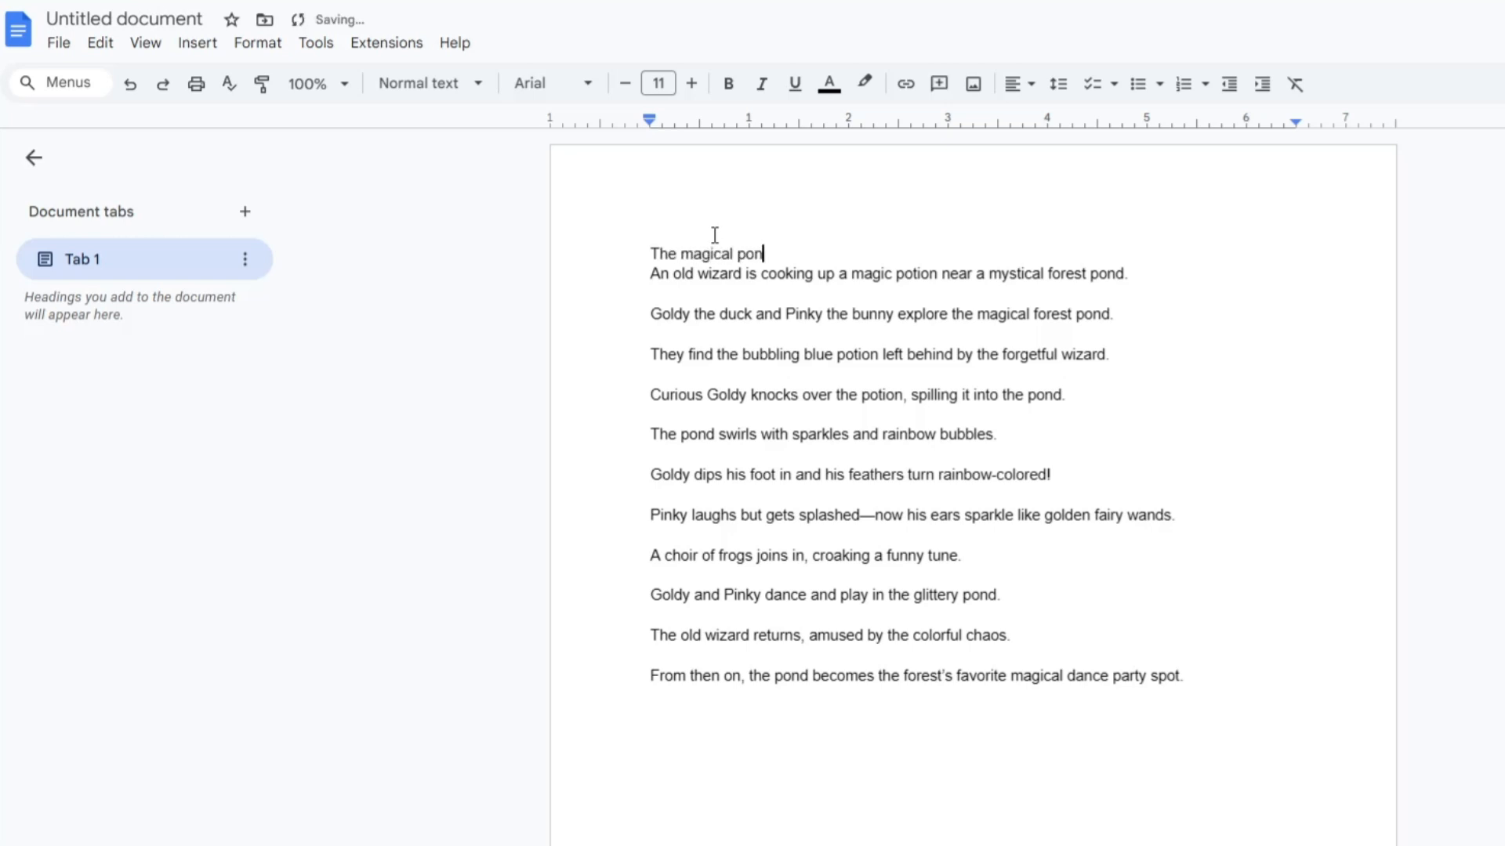
text(d)
Move the story below the title and enlarge the title text
key(Return)
key(Return)
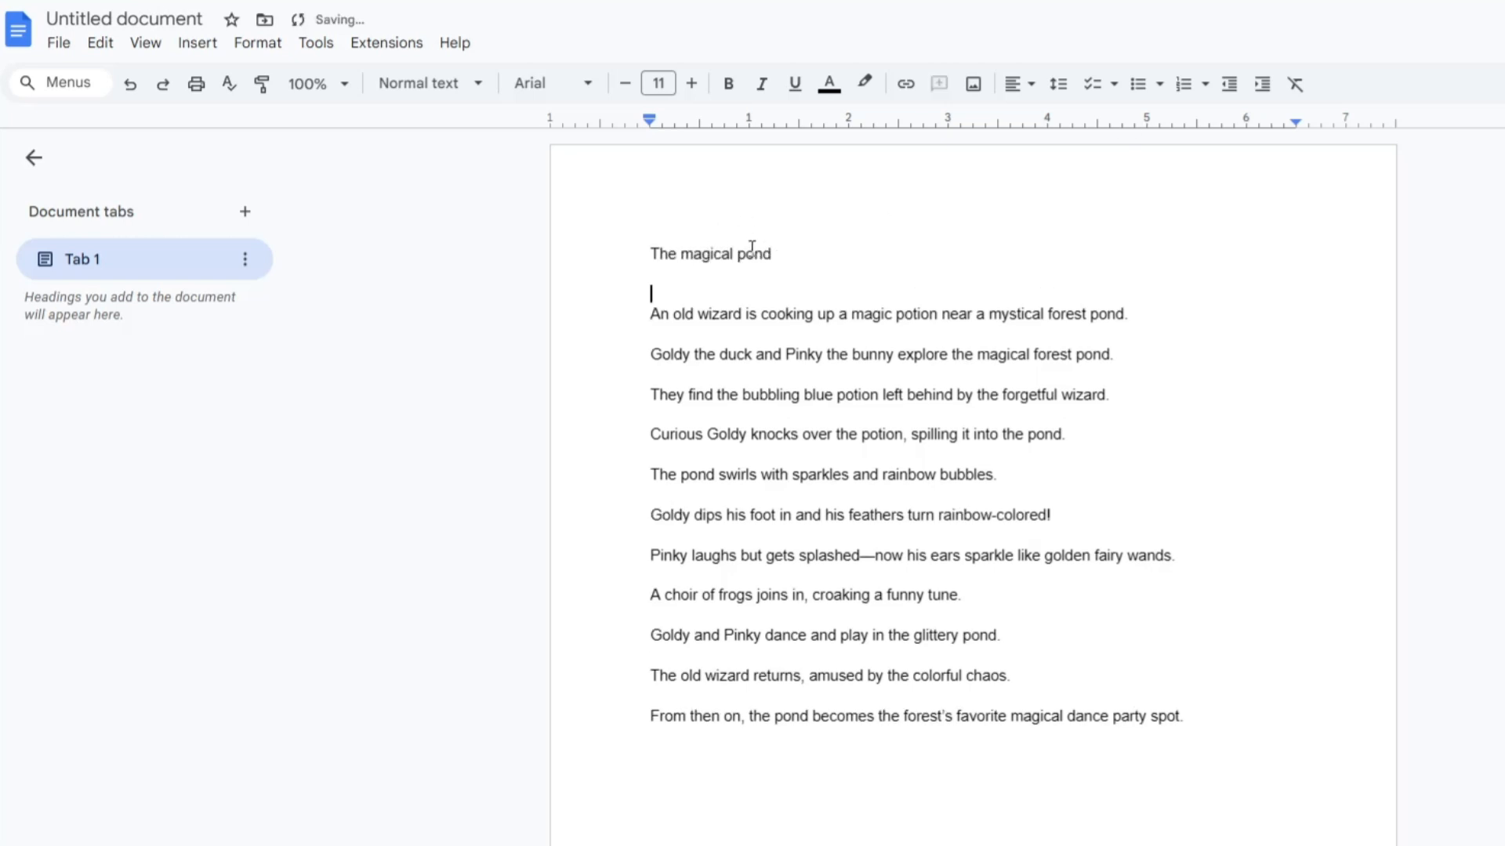
click(691, 83)
click(692, 84)
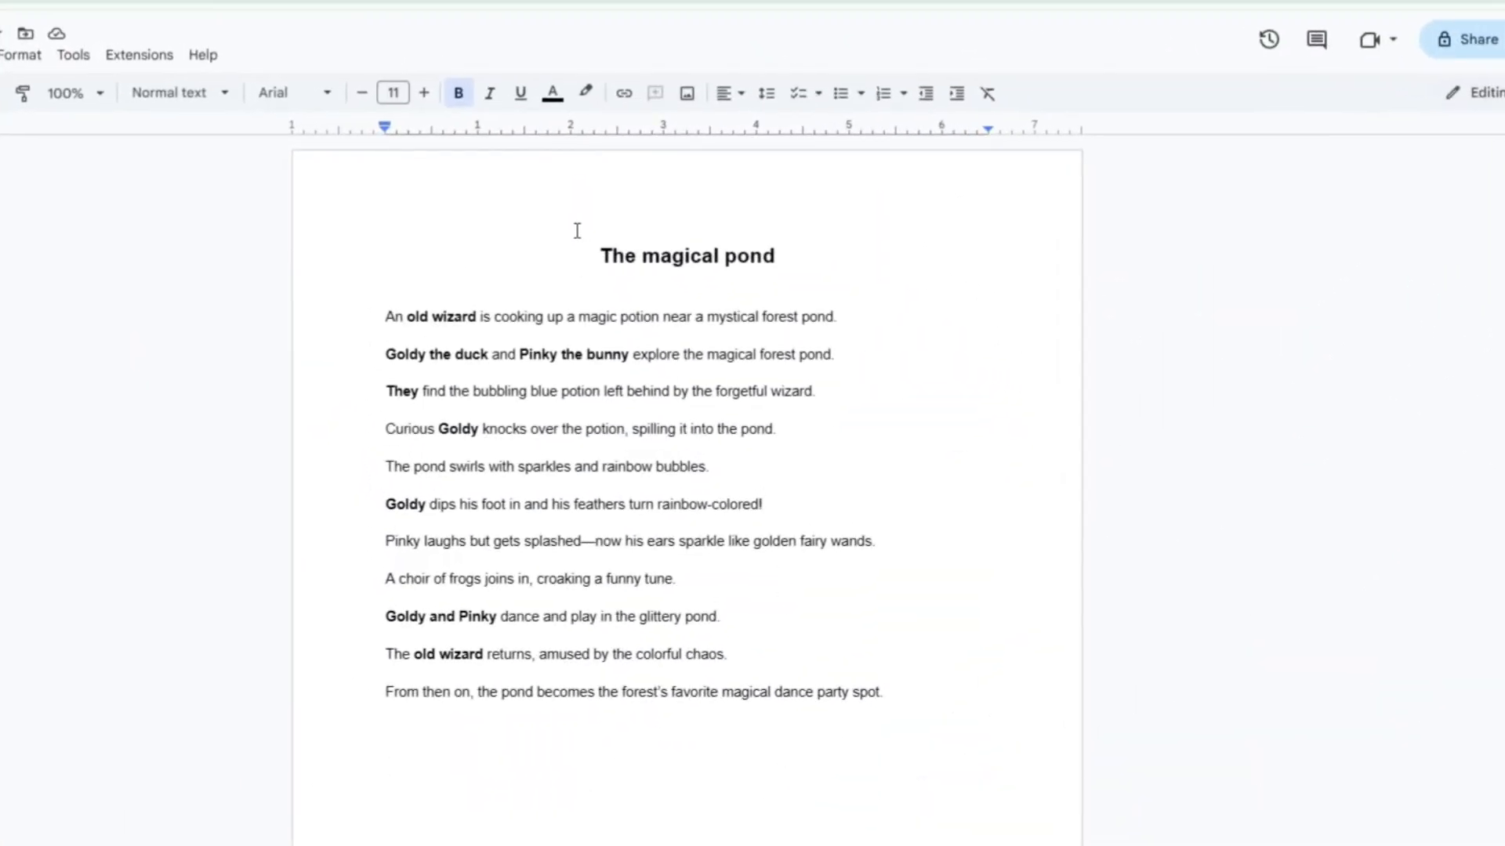
Colour Goldy the duck yellow, Pinky the bunny pink and the old wizard blue
triple_click(687, 254)
drag(385, 355, 628, 354)
click(586, 93)
click(585, 194)
click(553, 93)
click(735, 247)
drag(407, 317, 476, 316)
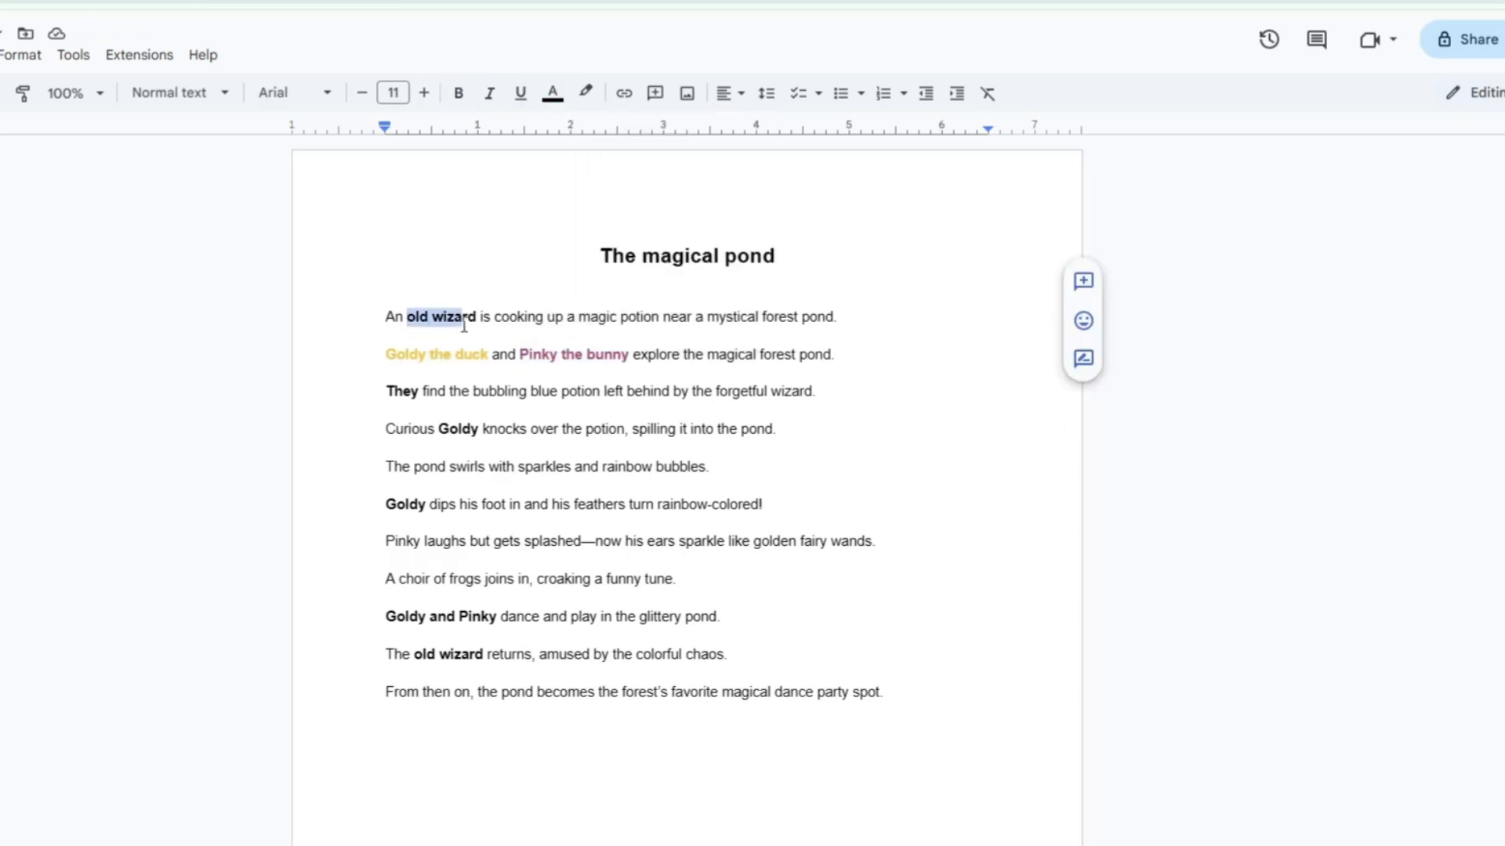
click(552, 93)
click(560, 247)
Copy Goldy the duck onto a new line below the story
click(734, 782)
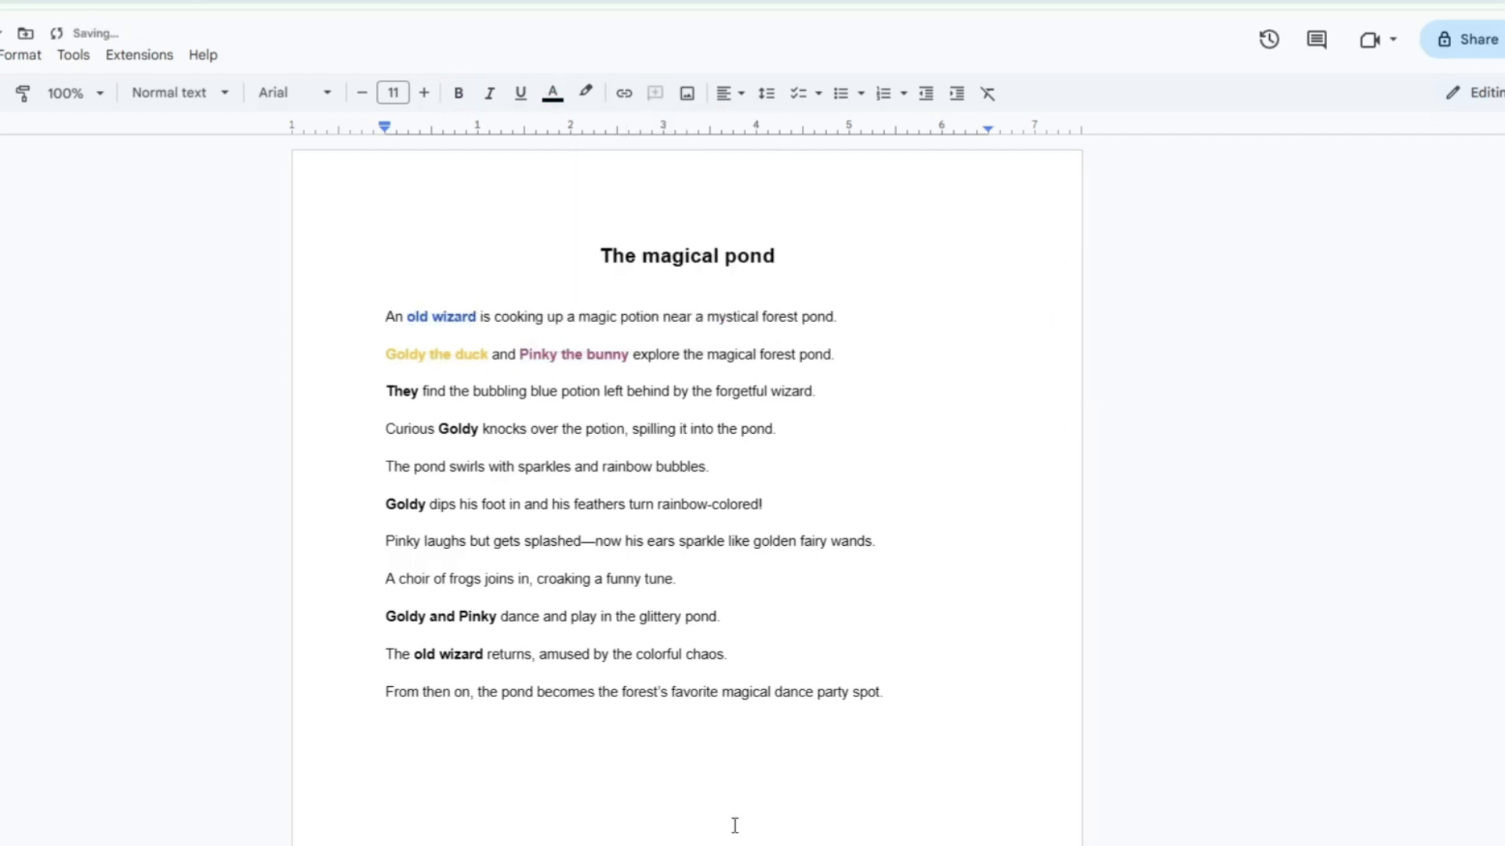
text(old wizard)
drag(386, 354, 489, 354)
right_click(490, 353)
click(518, 403)
drag(463, 730, 410, 779)
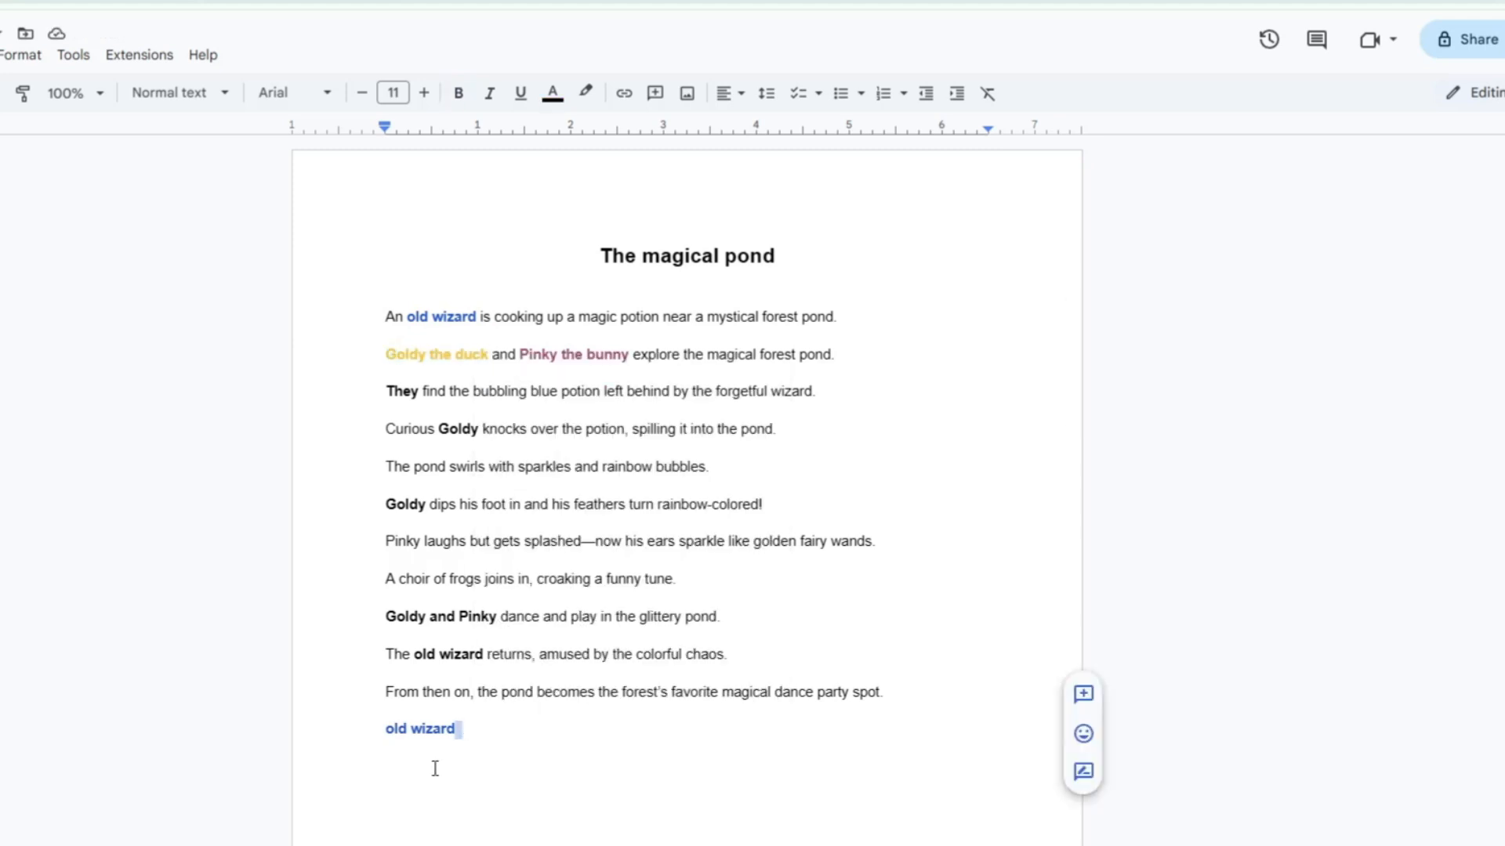
key(Return)
key(ctrl+v)
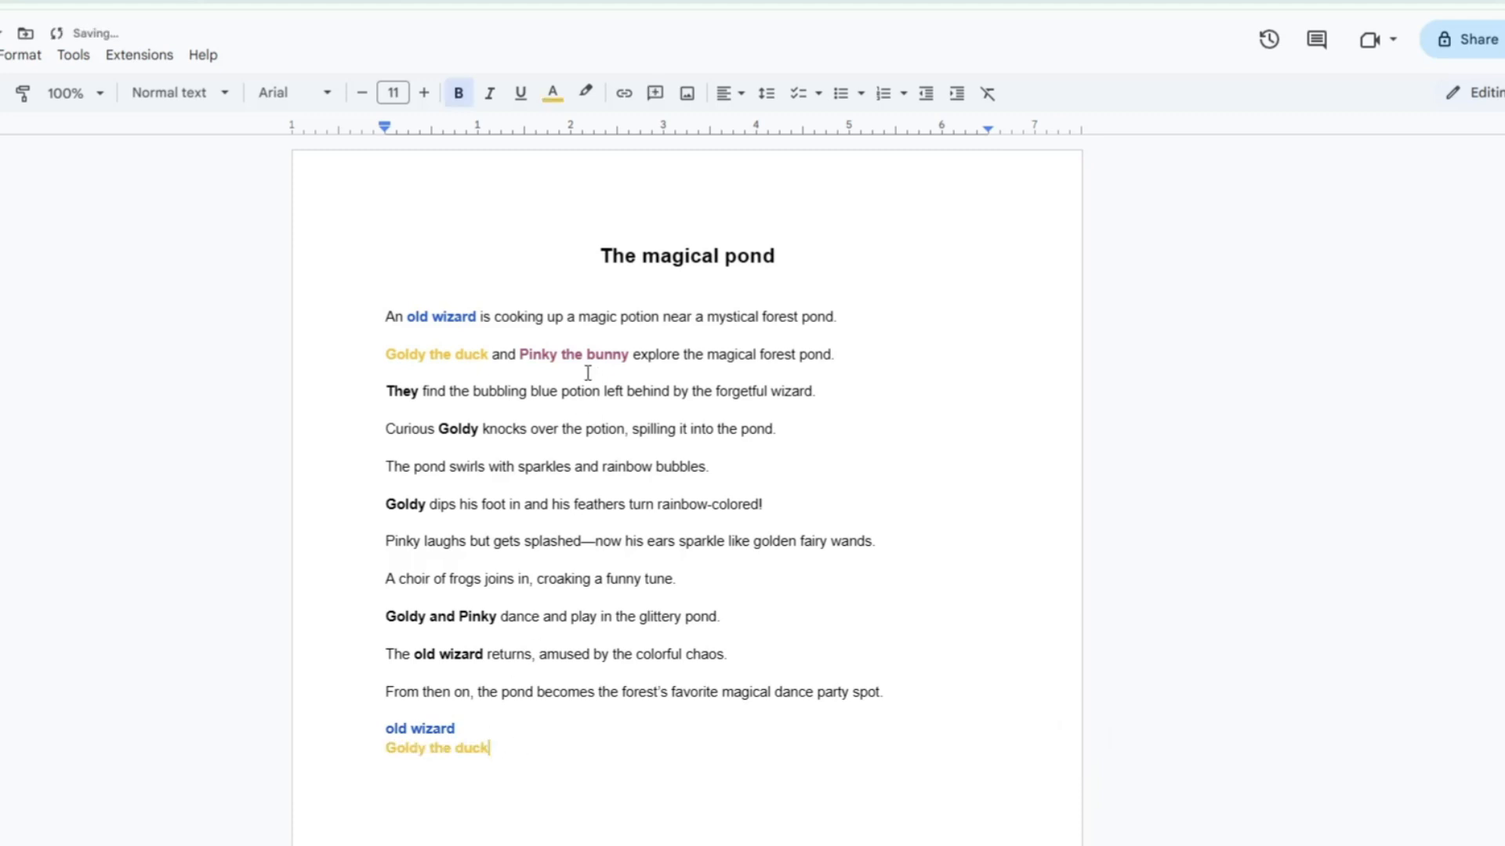
Copy Pinky the bunny onto the next new line at the end of the document
drag(628, 355, 521, 354)
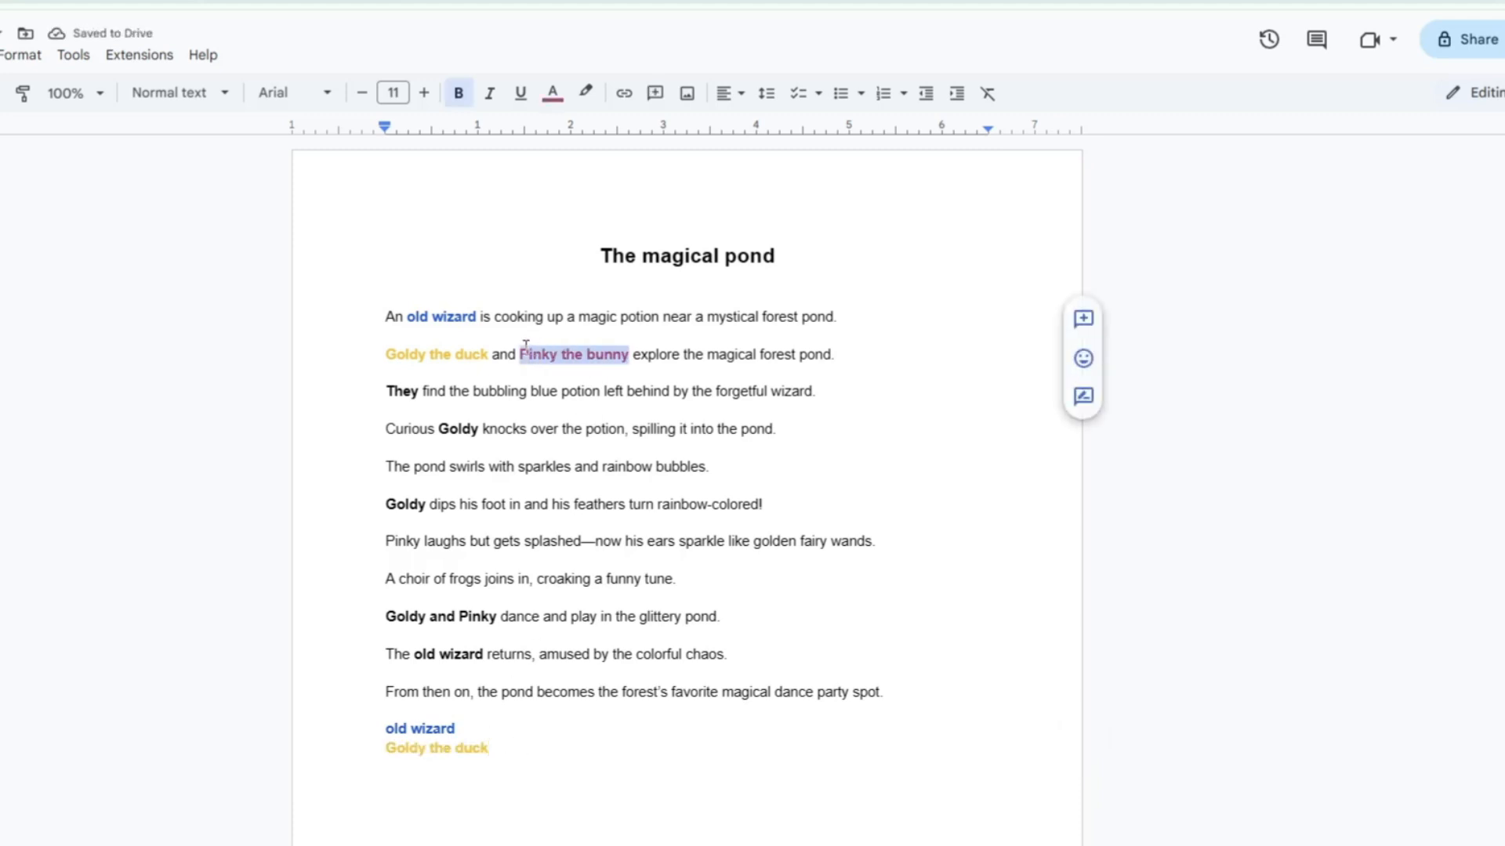
right_click(525, 354)
click(576, 400)
click(504, 748)
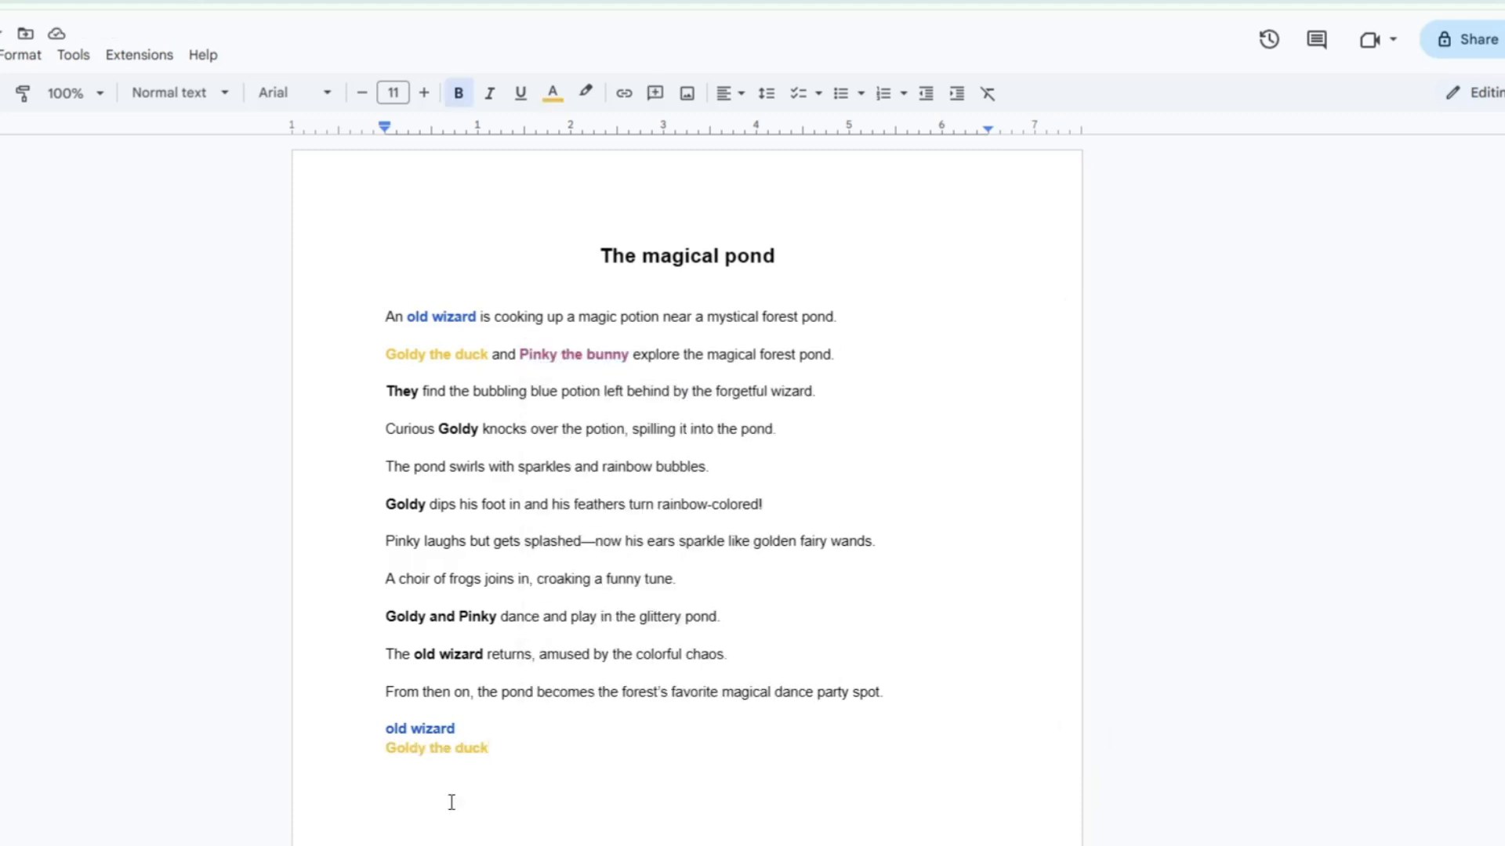
key(Return)
key(ctrl+v)
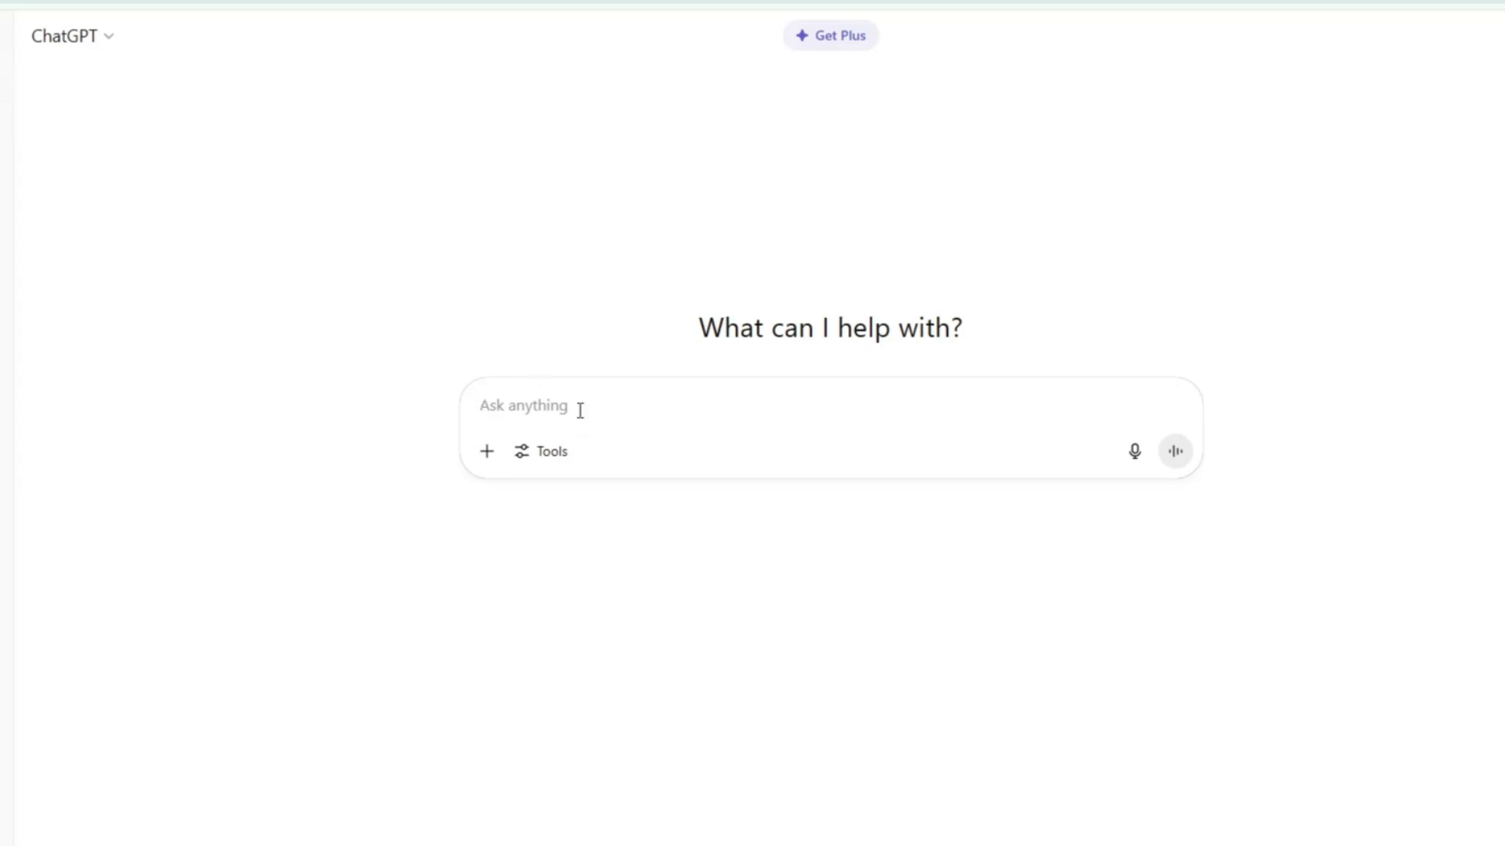
text(c)
text(reate a)
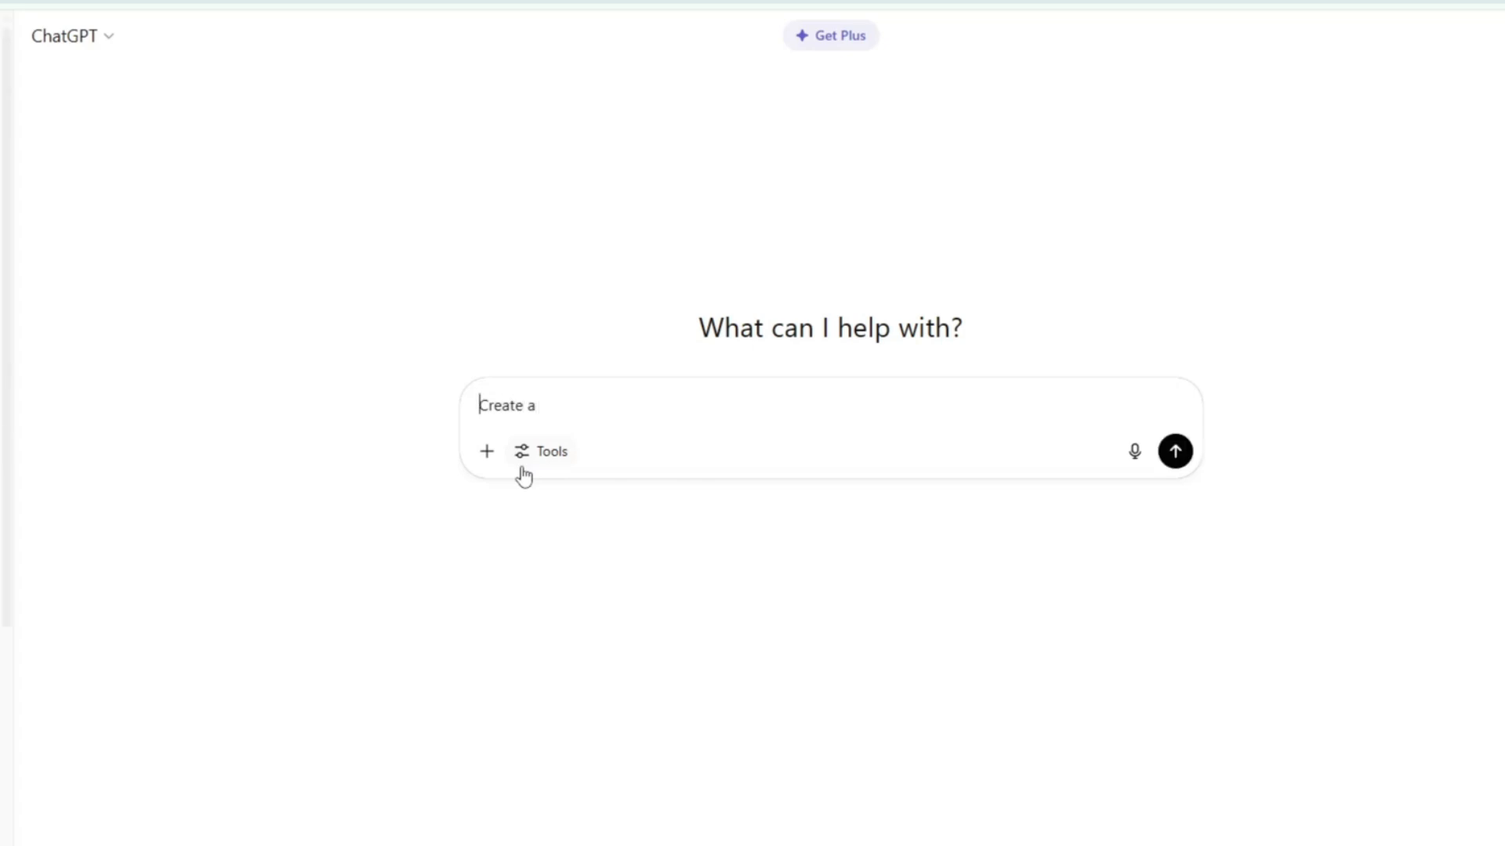
text( character prompts of a cutebunny)
text(she has a white)
Send the corrected bunny character request and select the returned Character Prompt paragraph
key(BackSpace)
key(BackSpace)
key(BackSpace)
text(ppy fur, pink ears, pink nose and pink mouth.)
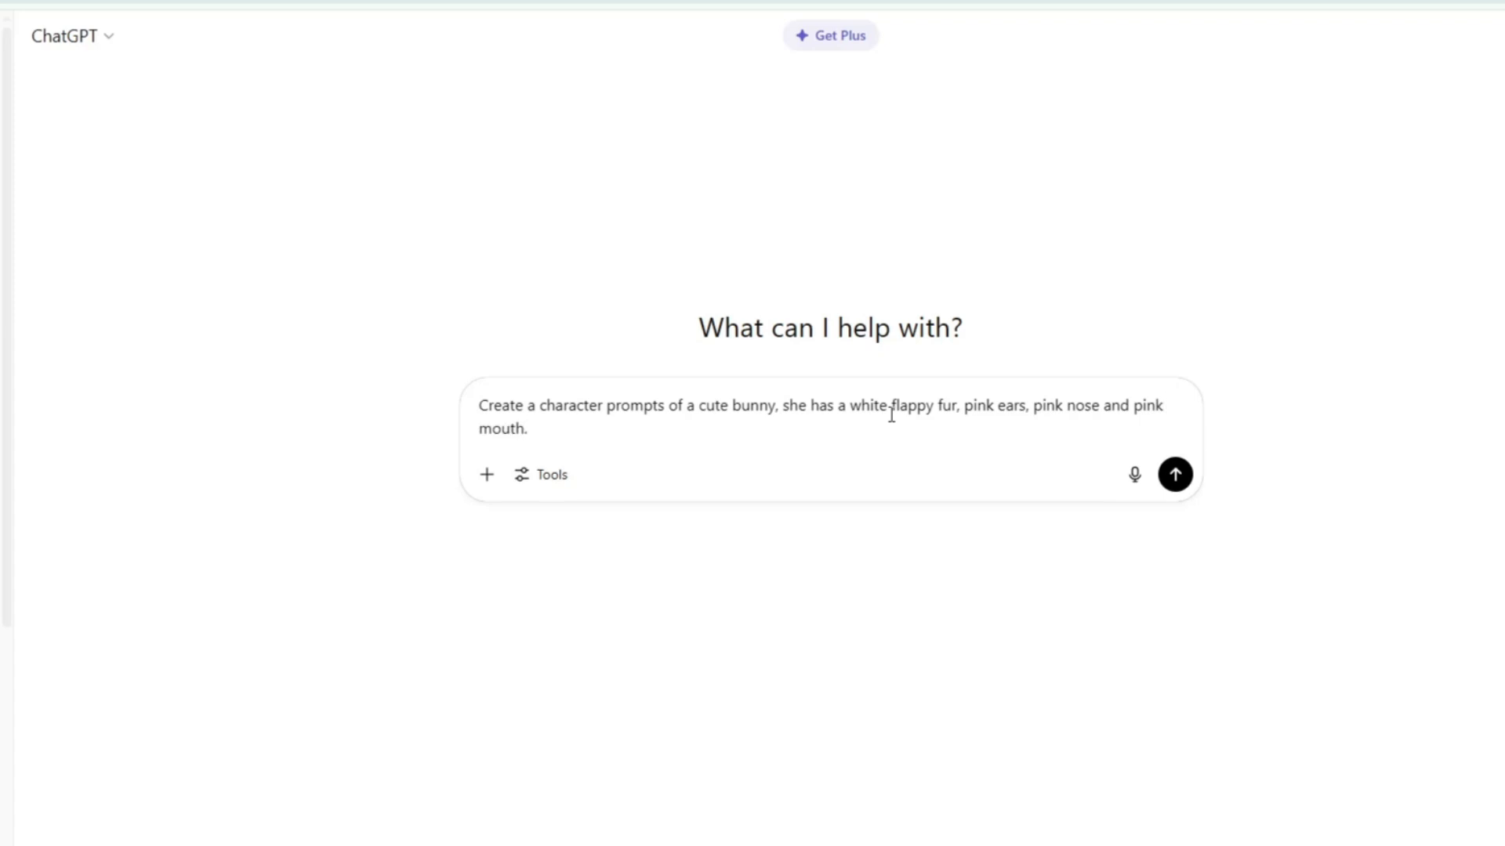
text( make it in 3d )
text(pixar style.)
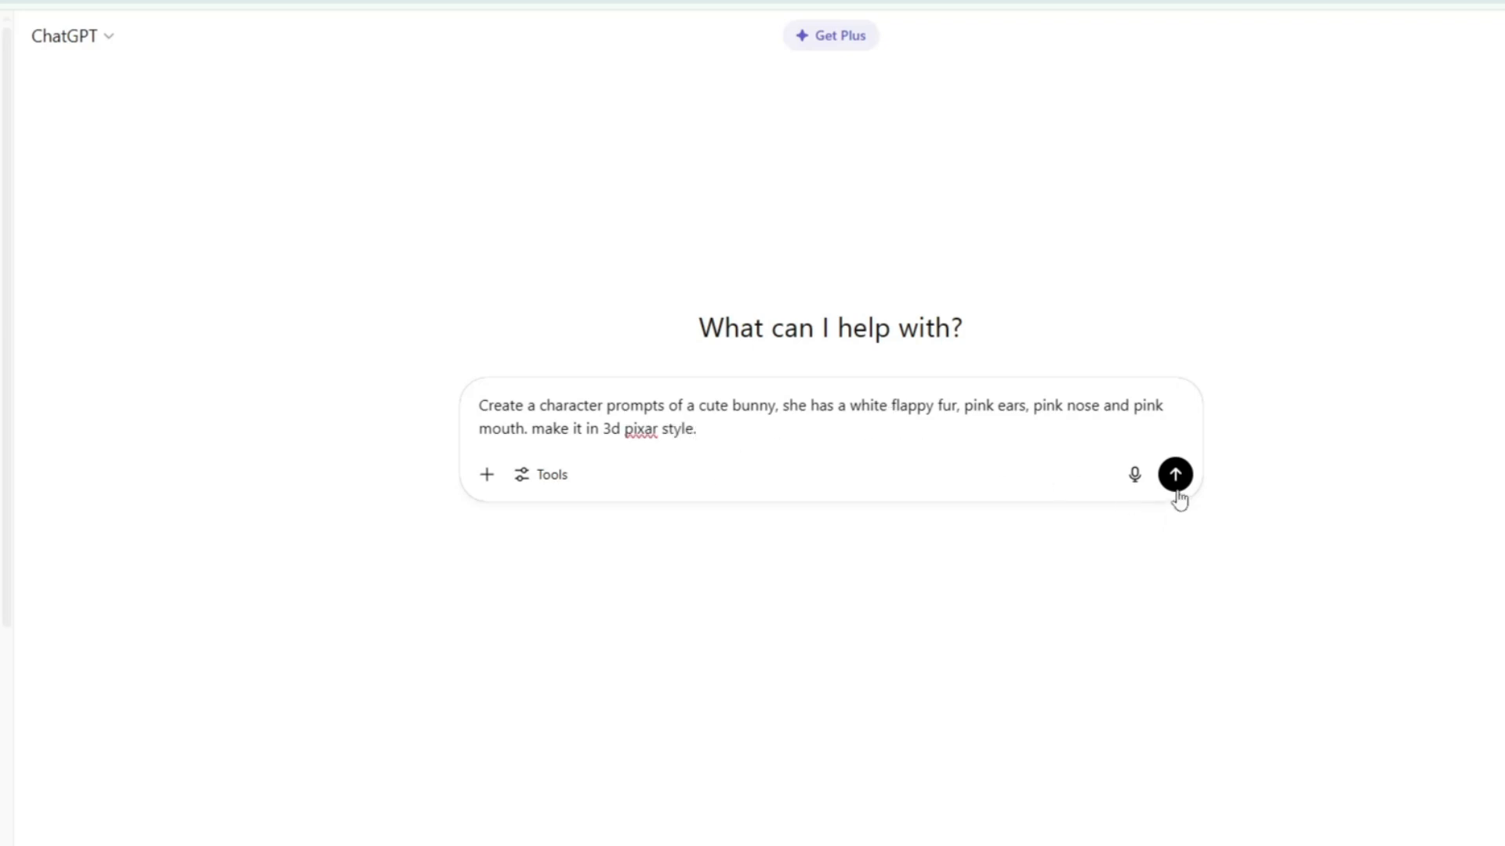
click(1176, 474)
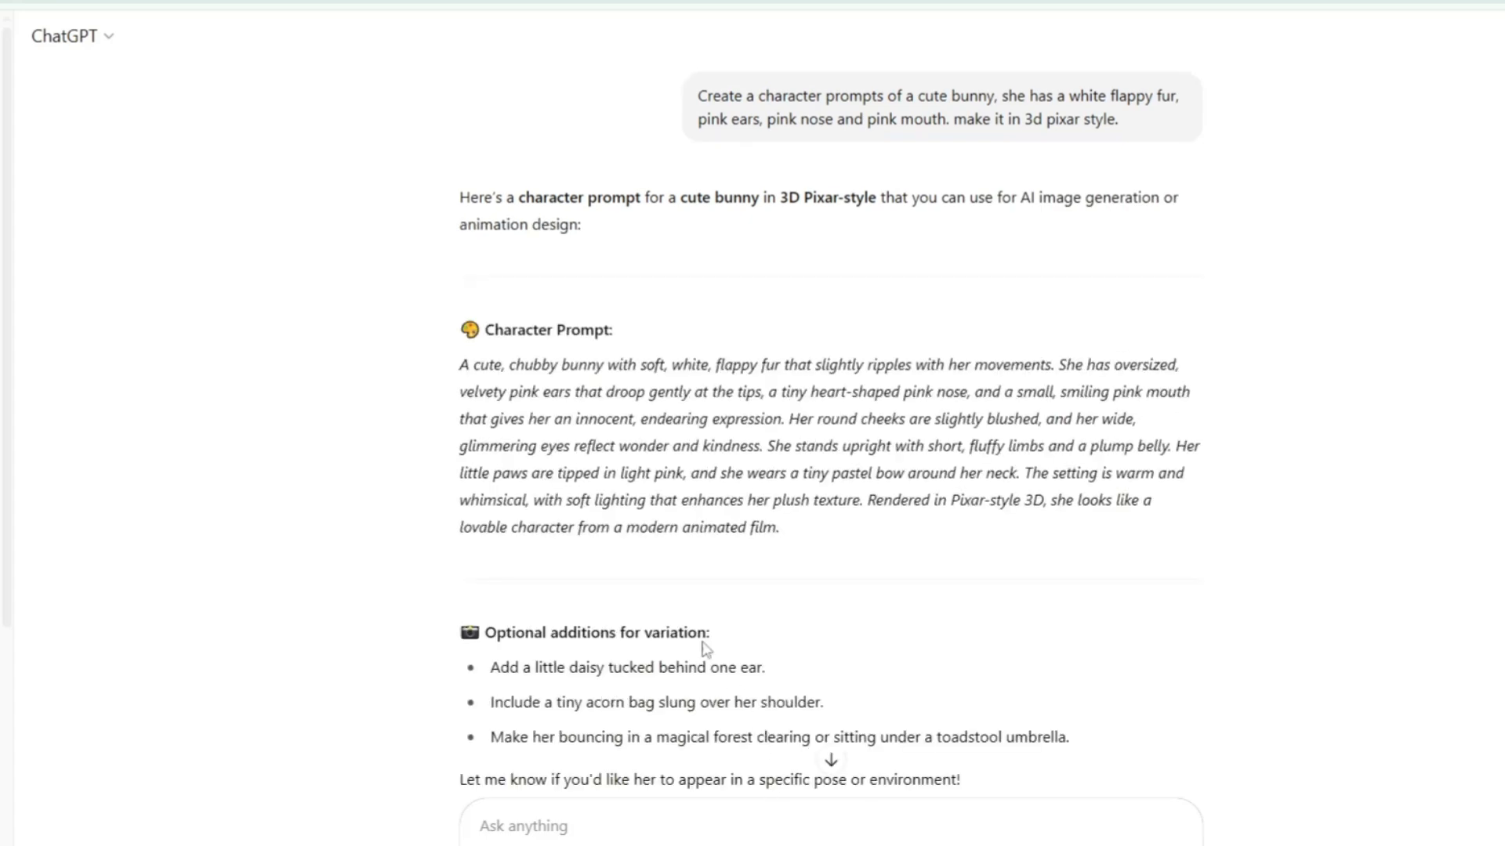
drag(460, 364, 1043, 523)
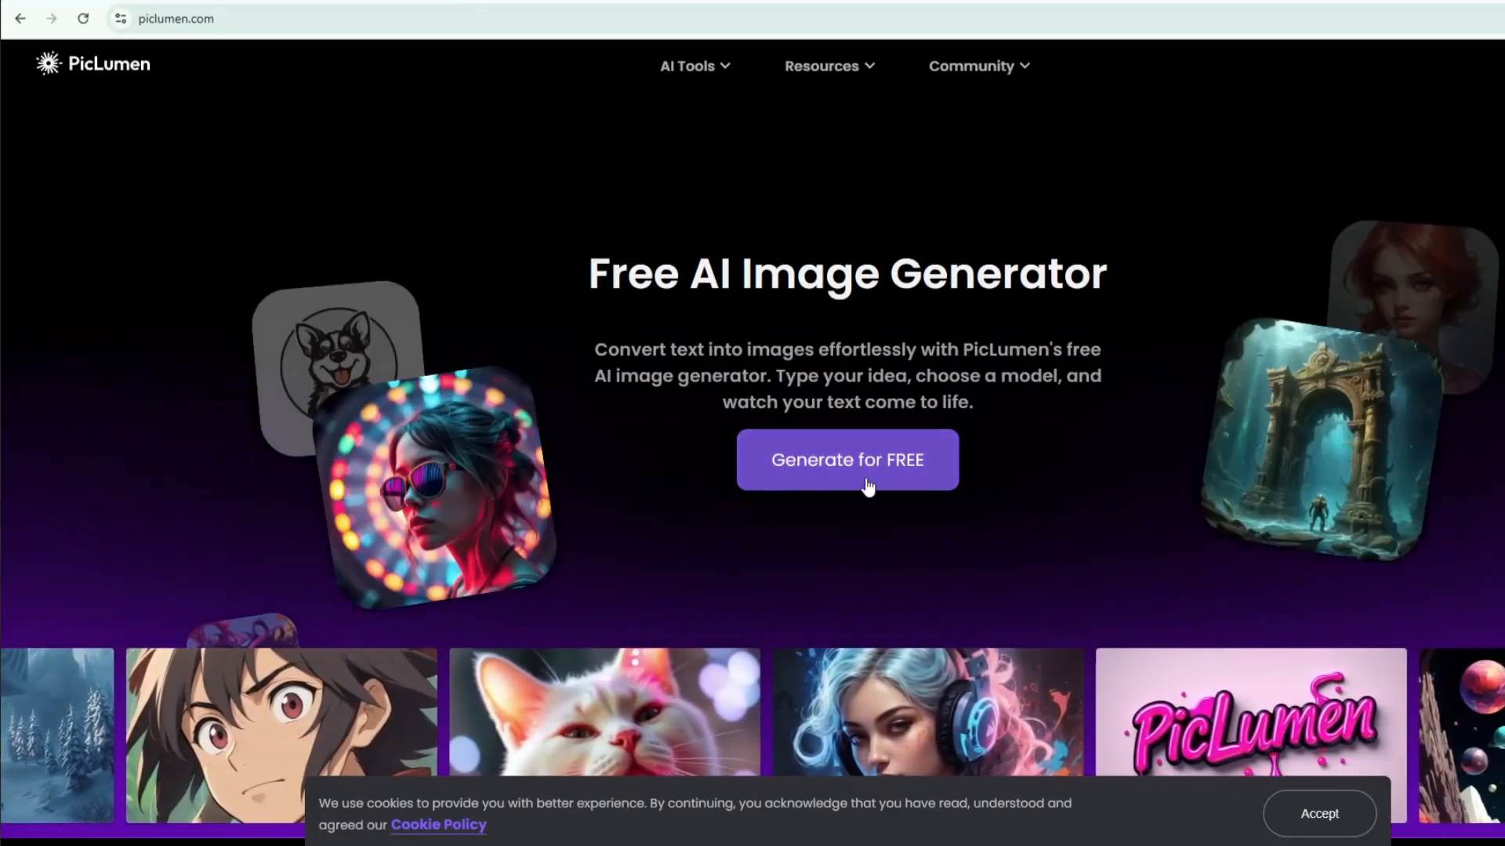
scroll(865, 477, down, 5)
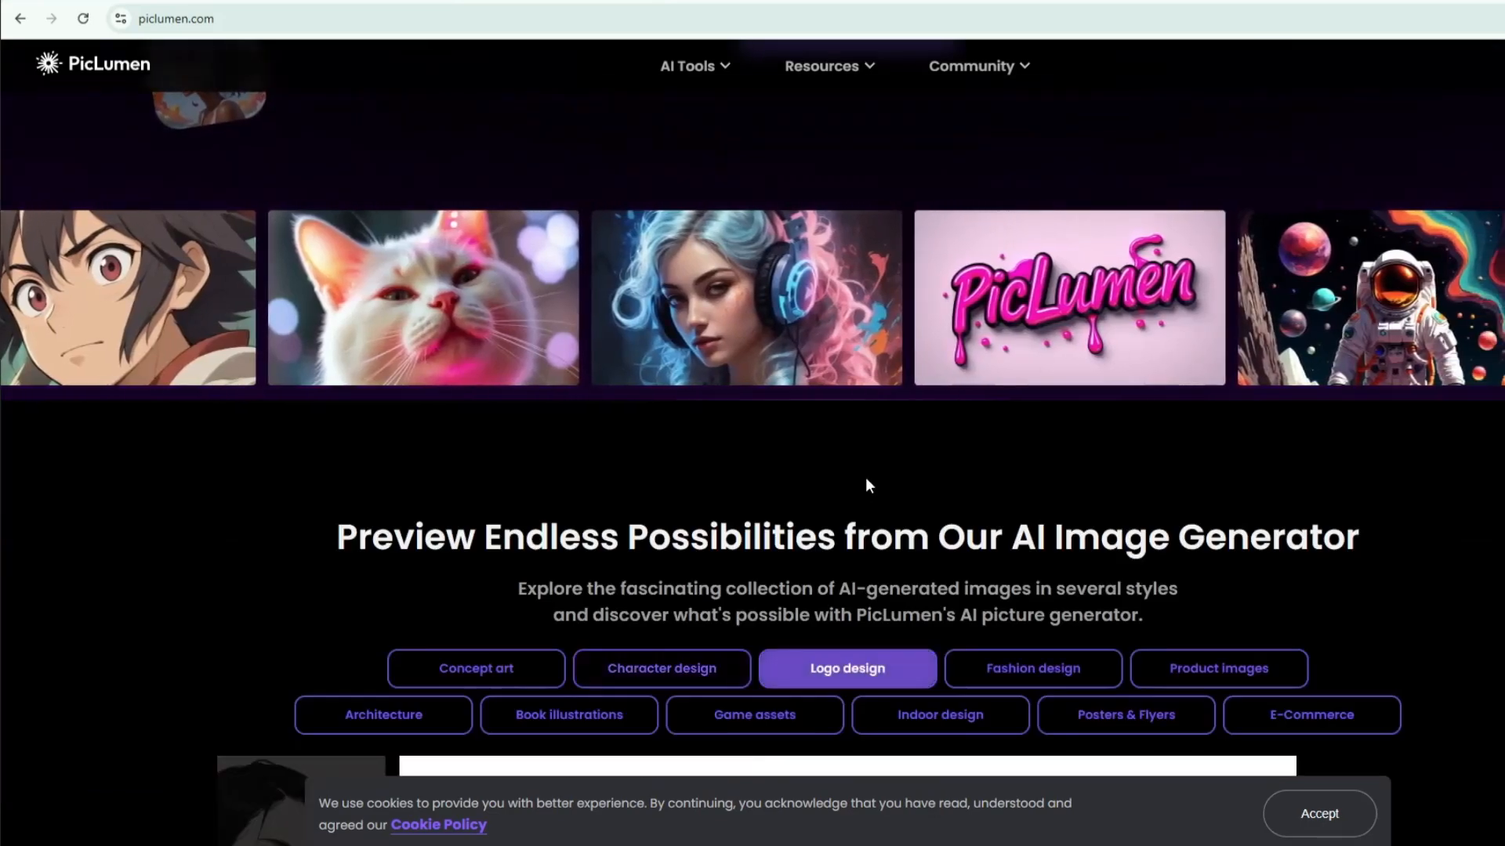
scroll(865, 479, down, 4)
scroll(865, 478, down, 4)
scroll(866, 477, down, 4)
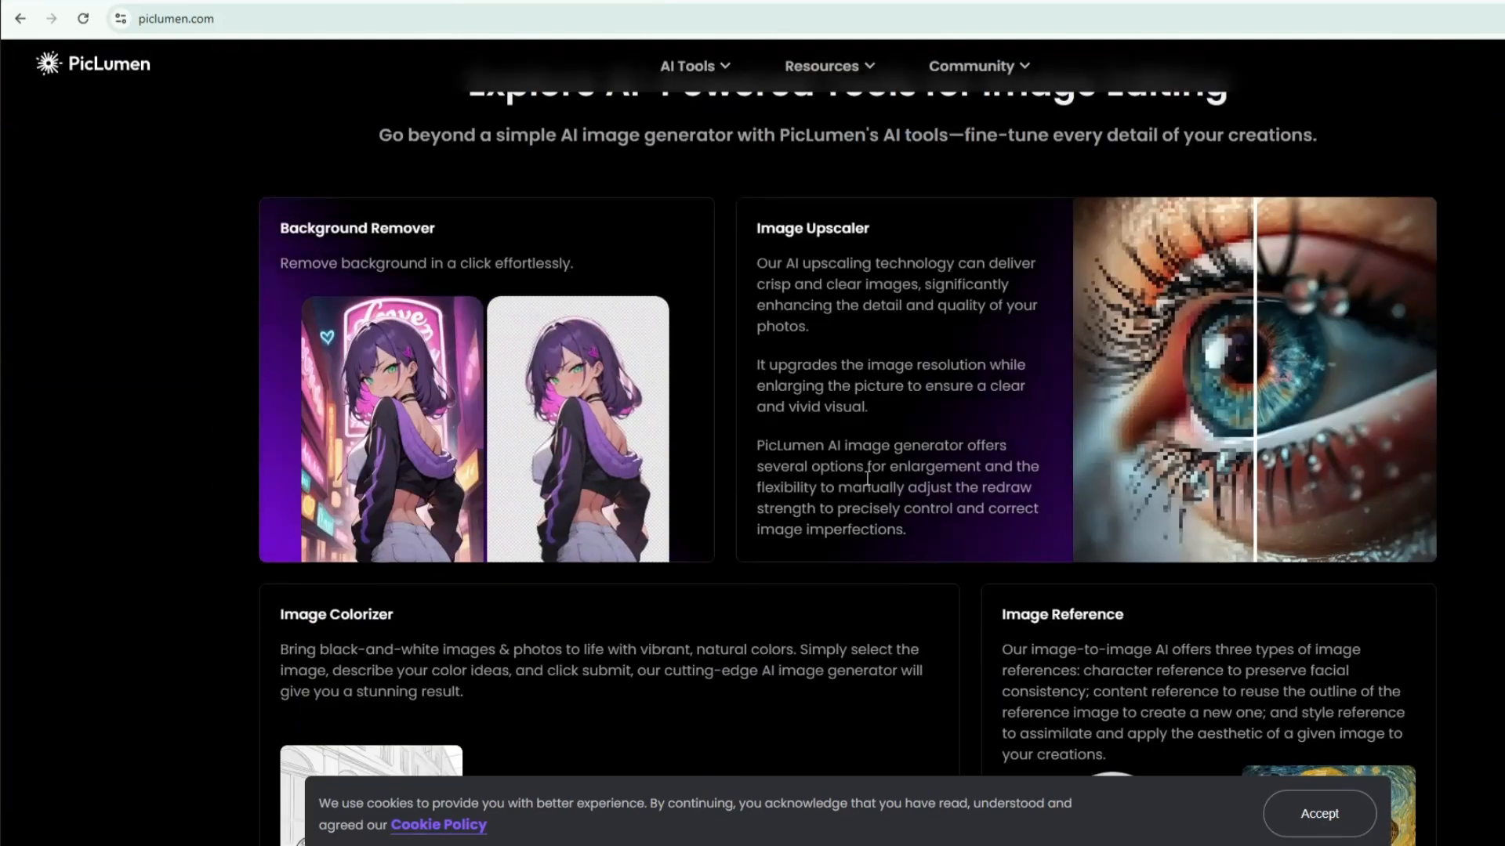
scroll(865, 477, down, 4)
scroll(866, 478, down, 3)
scroll(894, 561, down, 5)
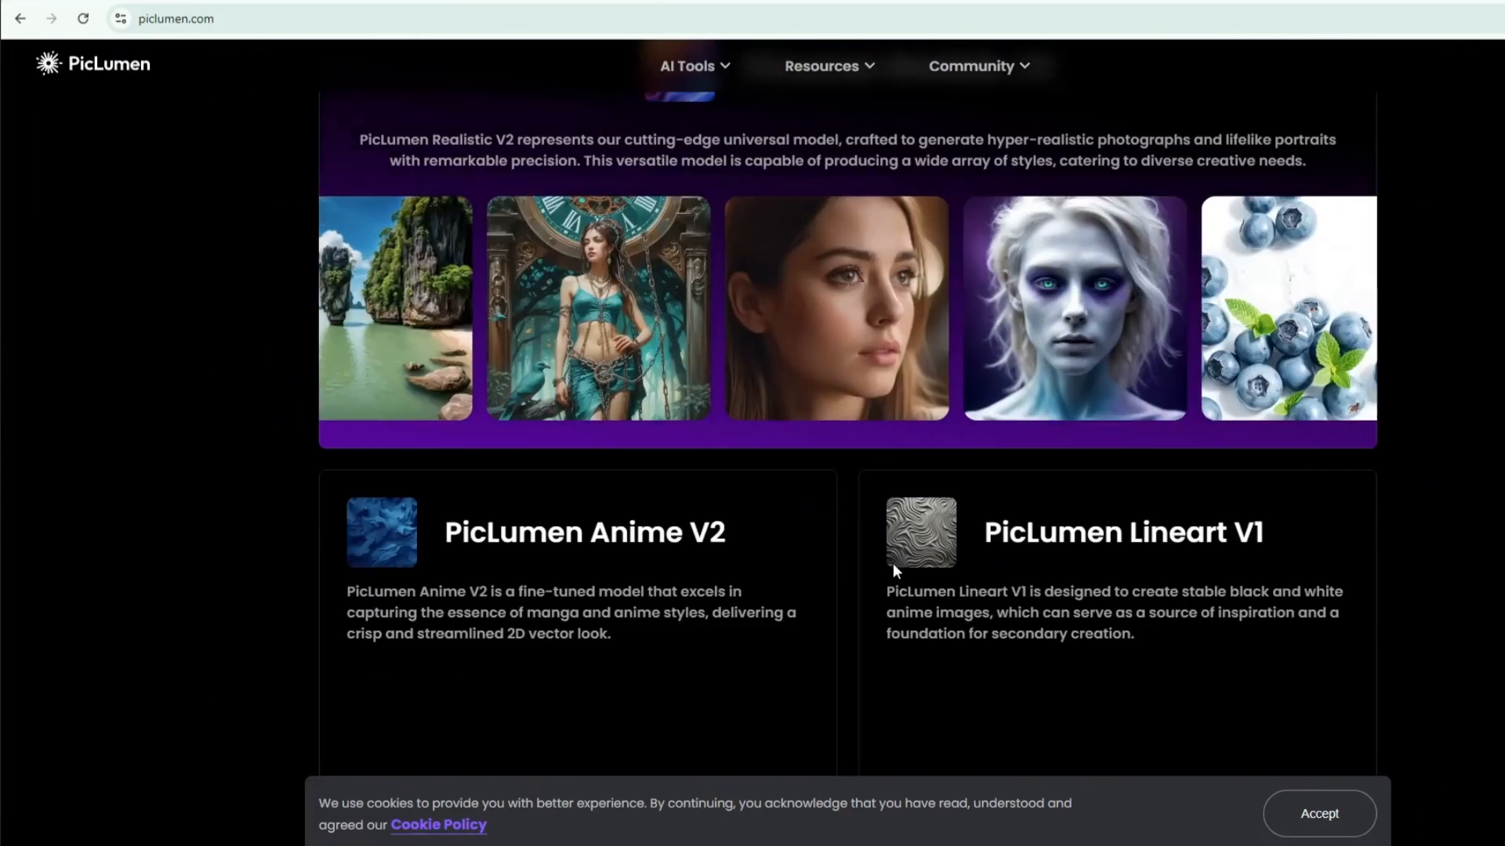
scroll(892, 563, down, 5)
scroll(891, 563, down, 2)
scroll(891, 564, down, 5)
scroll(893, 563, down, 1)
scroll(893, 563, down, 4)
scroll(892, 563, down, 3)
scroll(891, 572, down, 5)
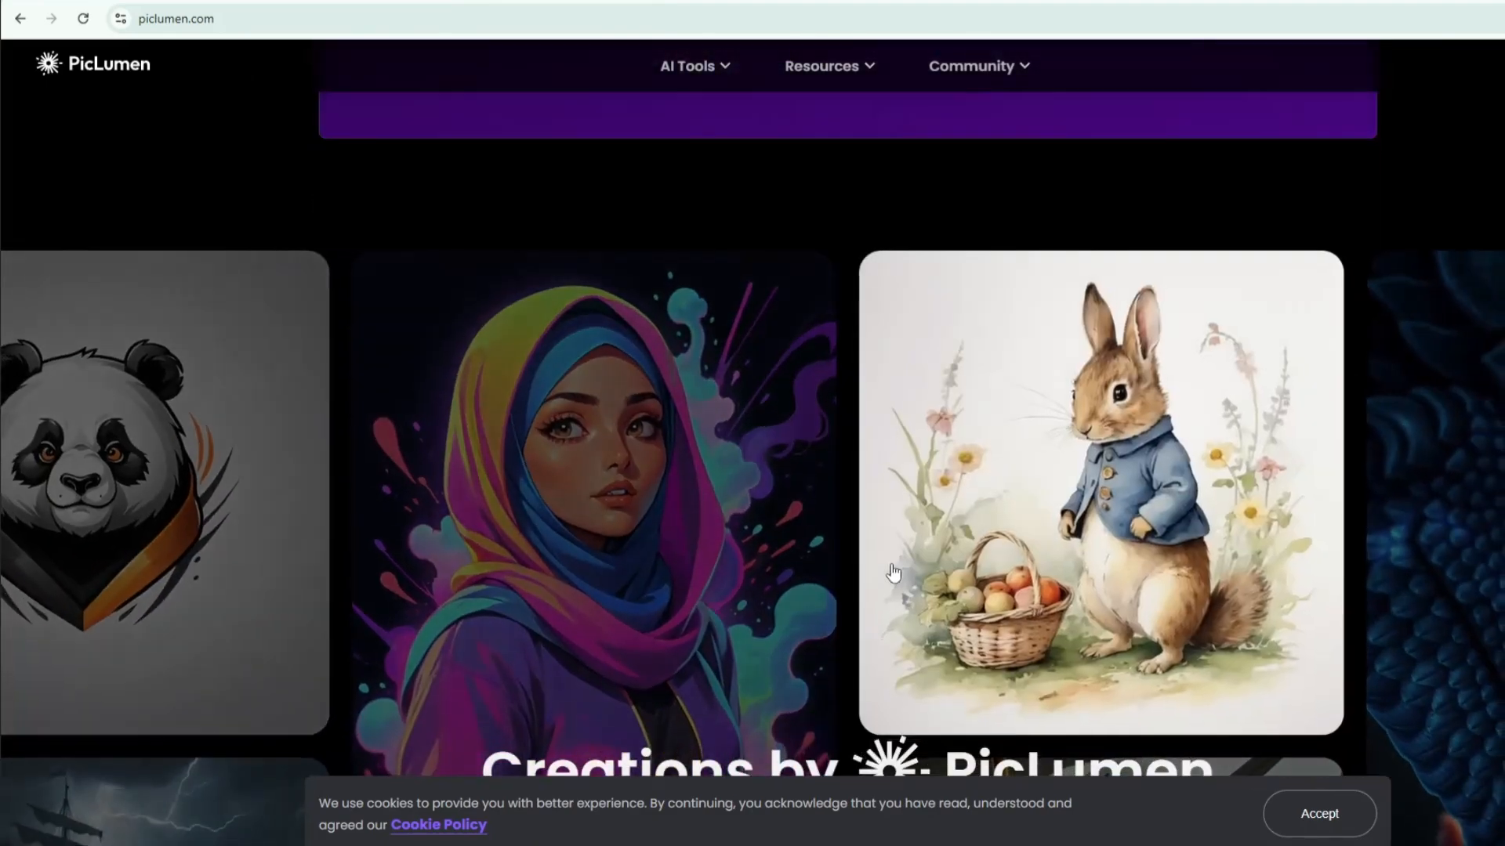
scroll(892, 571, down, 2)
Return to the top of the PicLumen homepage and enter the free image generator
key(Home)
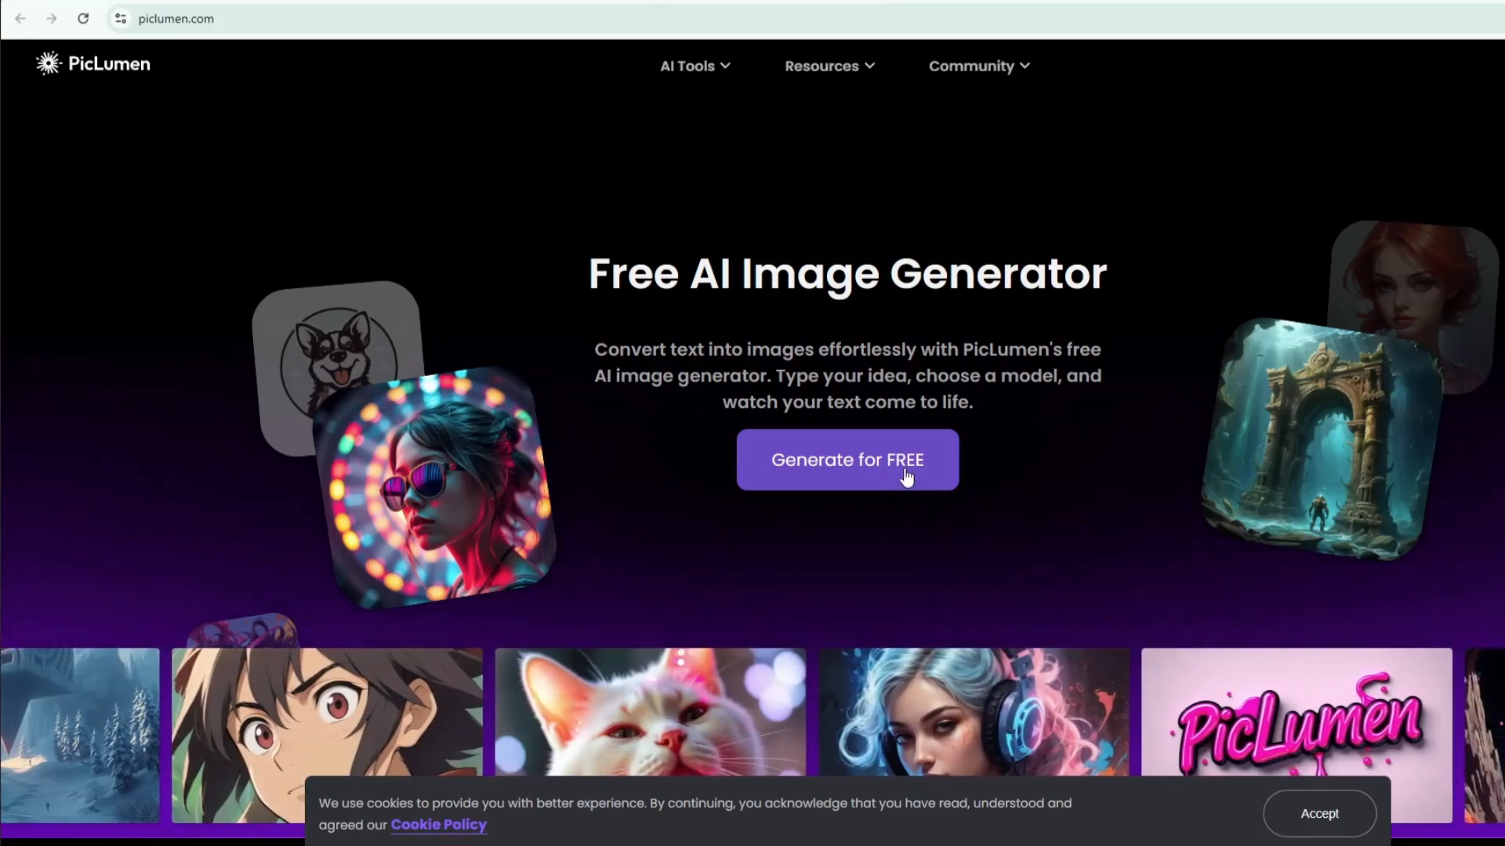
click(903, 488)
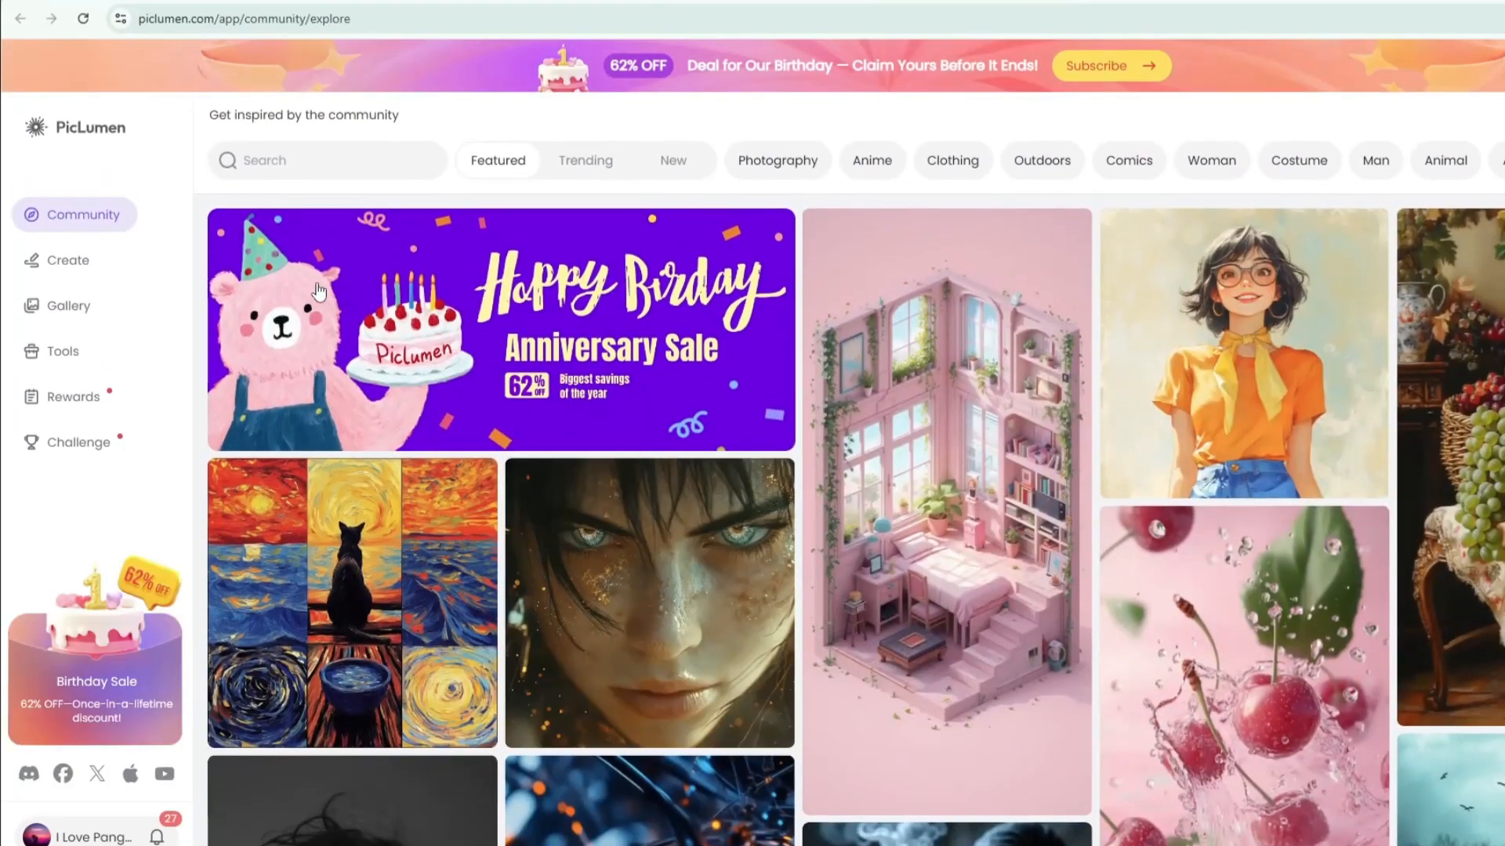
Copy the Duck prompt from the Google Doc into PicLumen's image description box
click(83, 265)
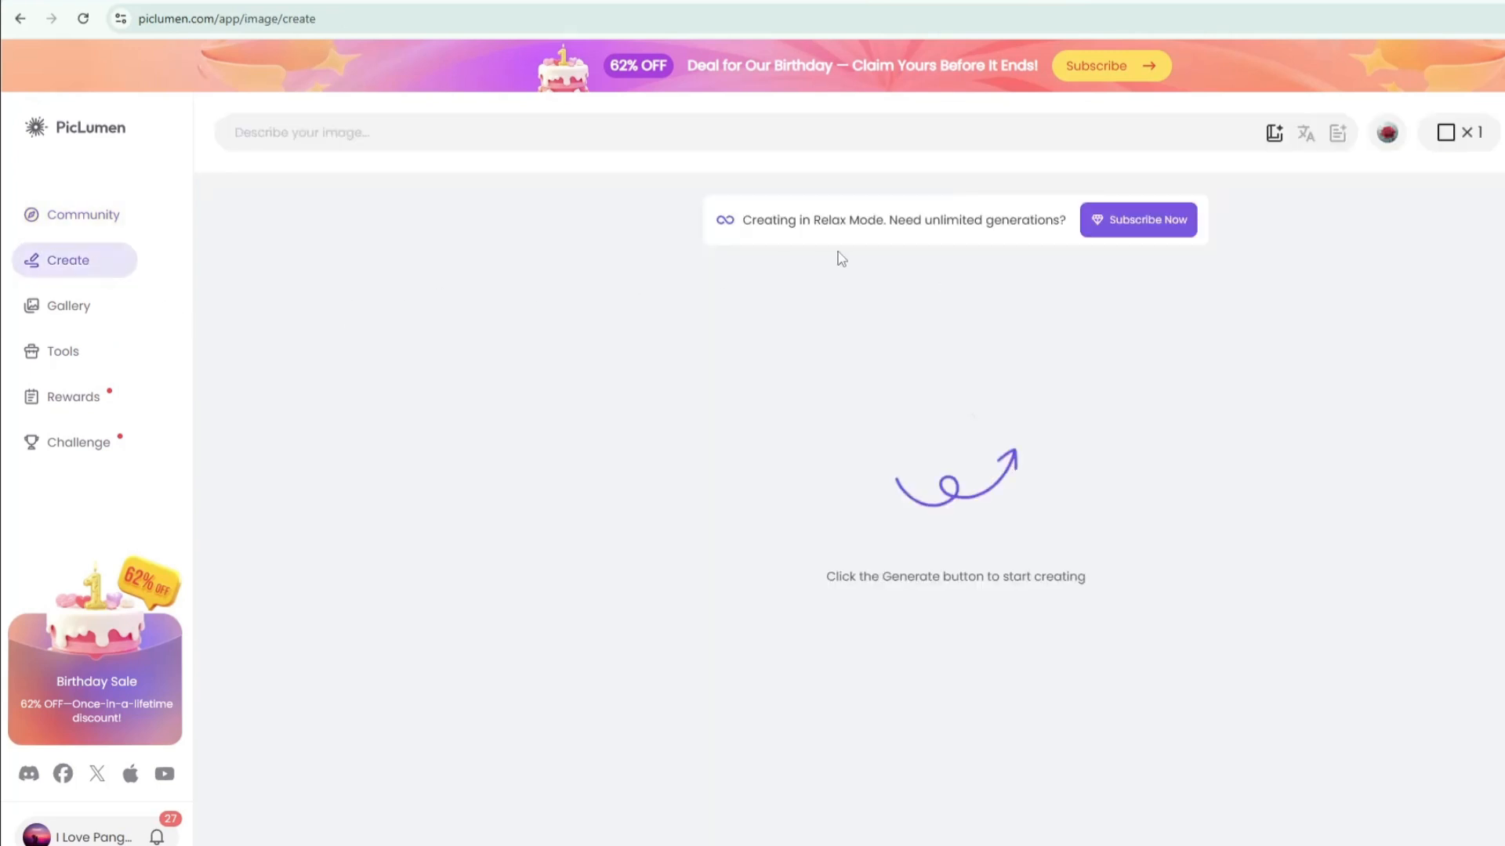
key(ctrl+Tab)
drag(565, 271, 830, 360)
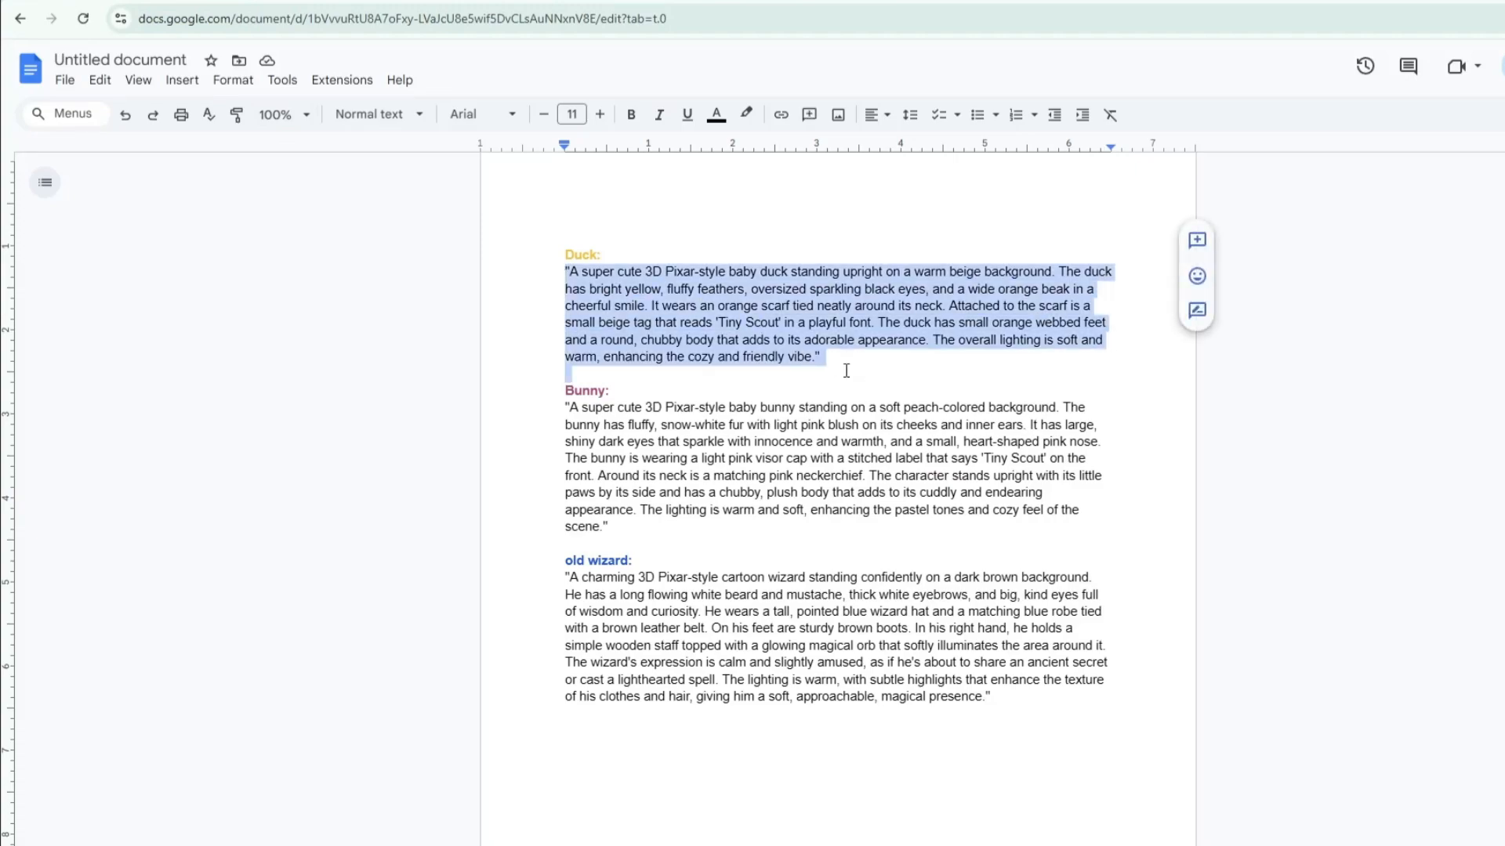
right_click(788, 327)
click(831, 378)
key(ctrl+Tab)
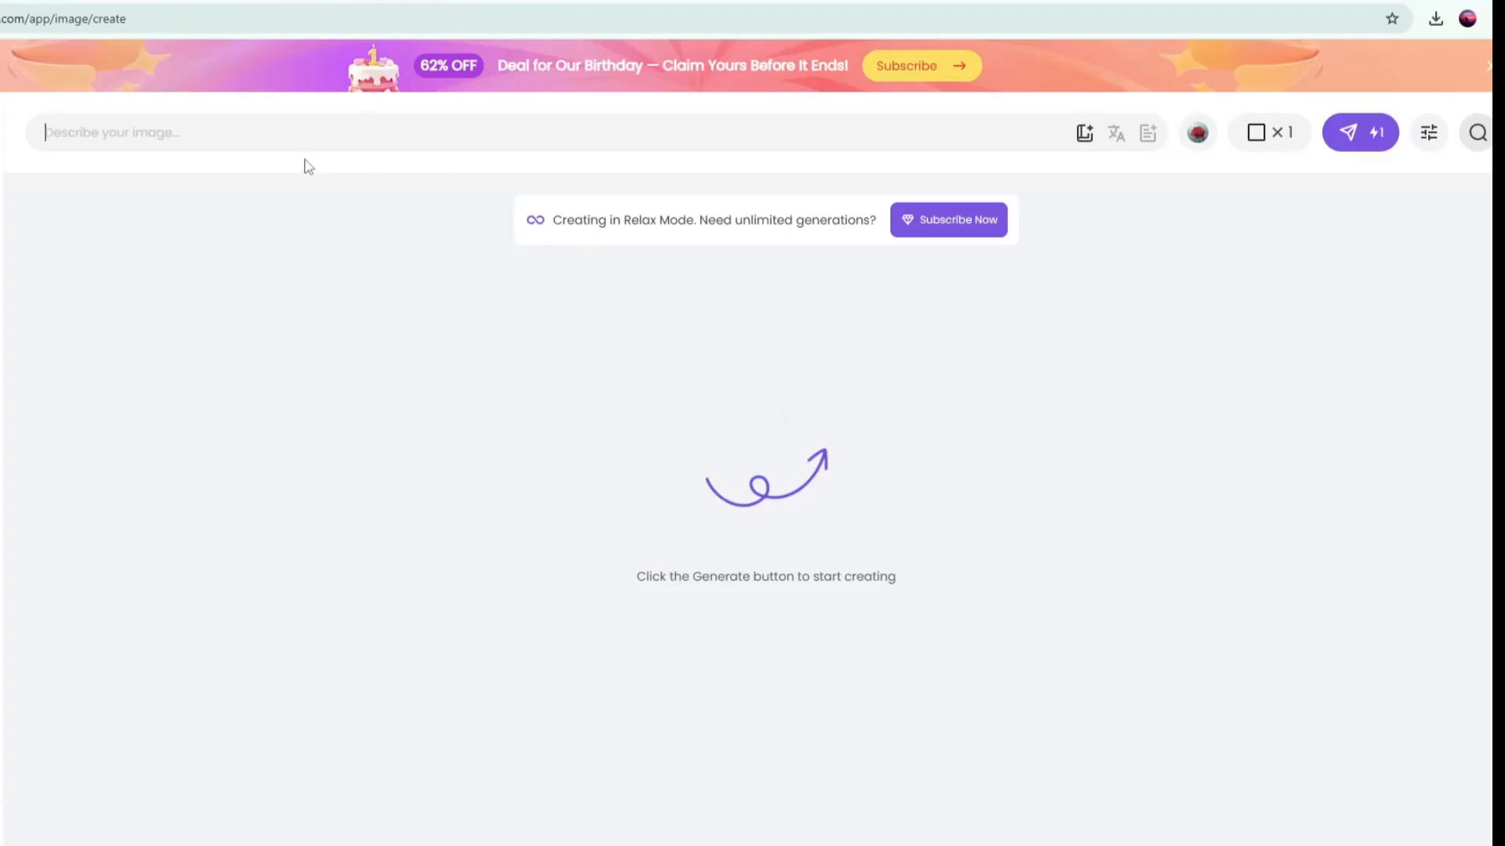
key(ctrl+v)
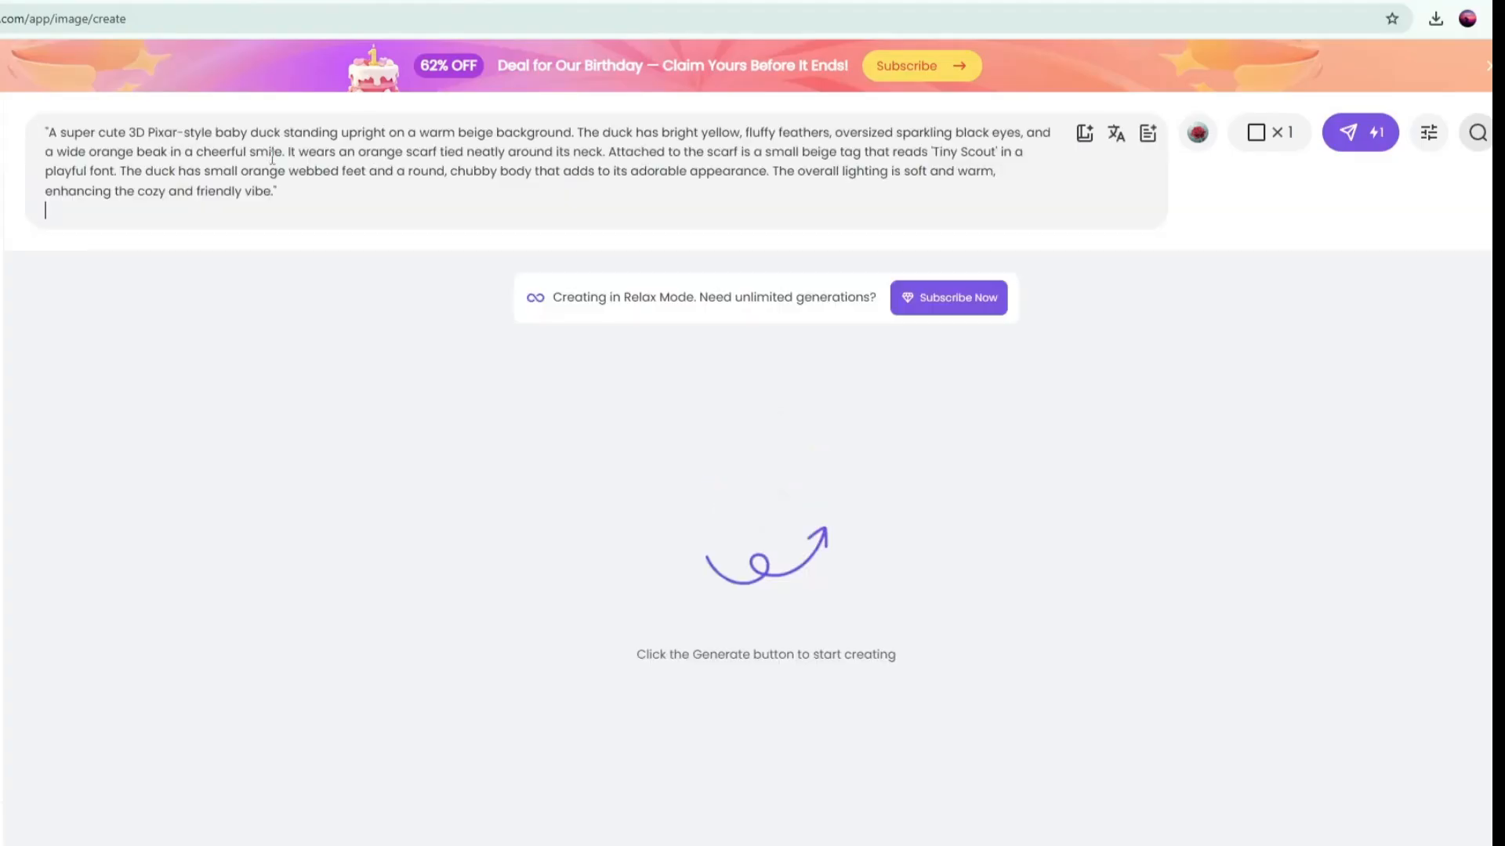
Generate with FLUX.1-schnell at a 2:3 portrait aspect and two images per batch
click(1198, 136)
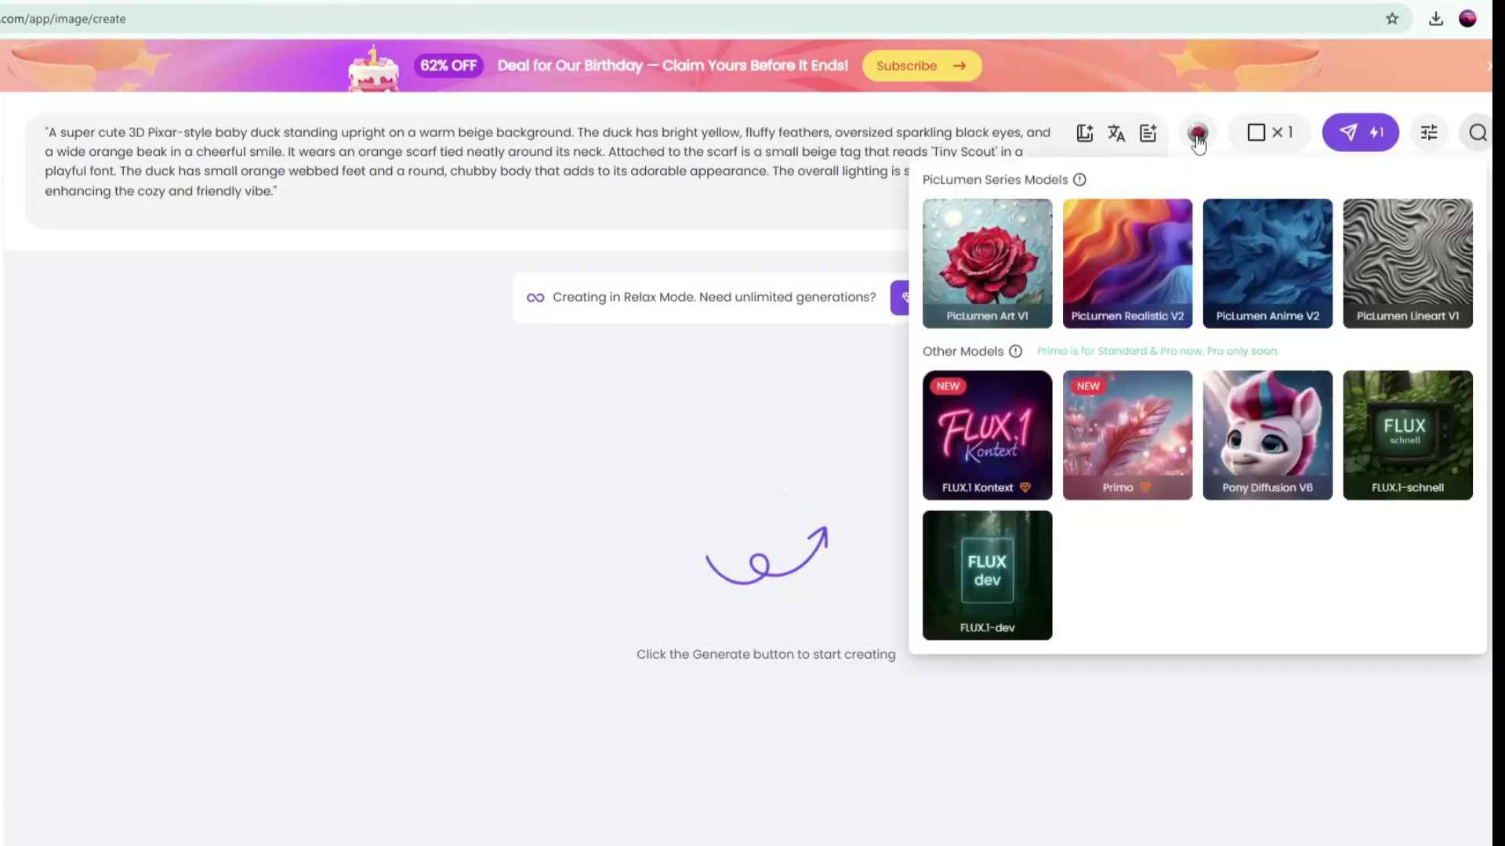
click(1442, 479)
click(1264, 137)
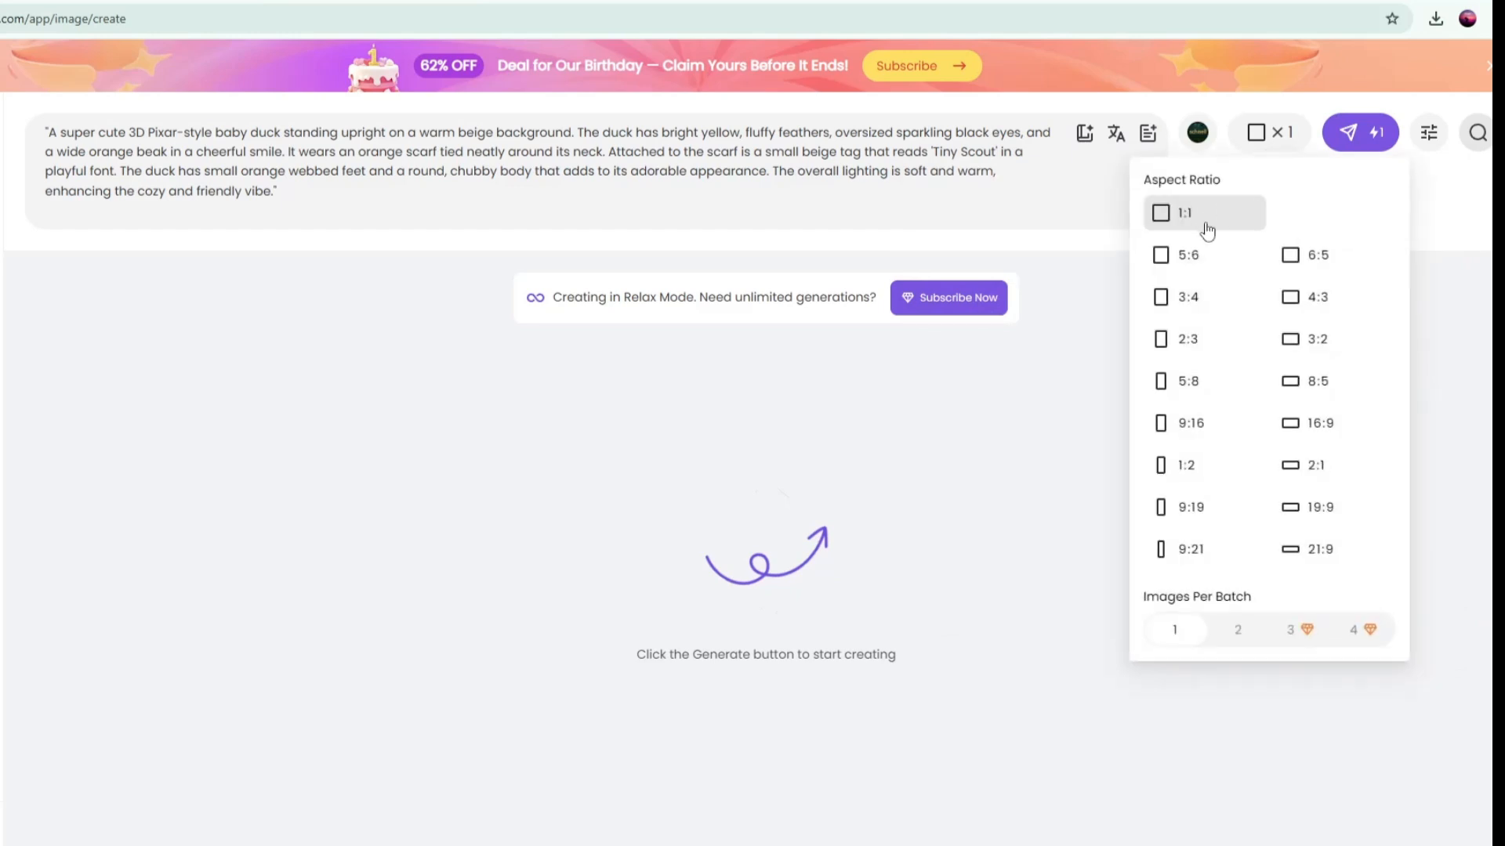
click(1186, 348)
click(1239, 629)
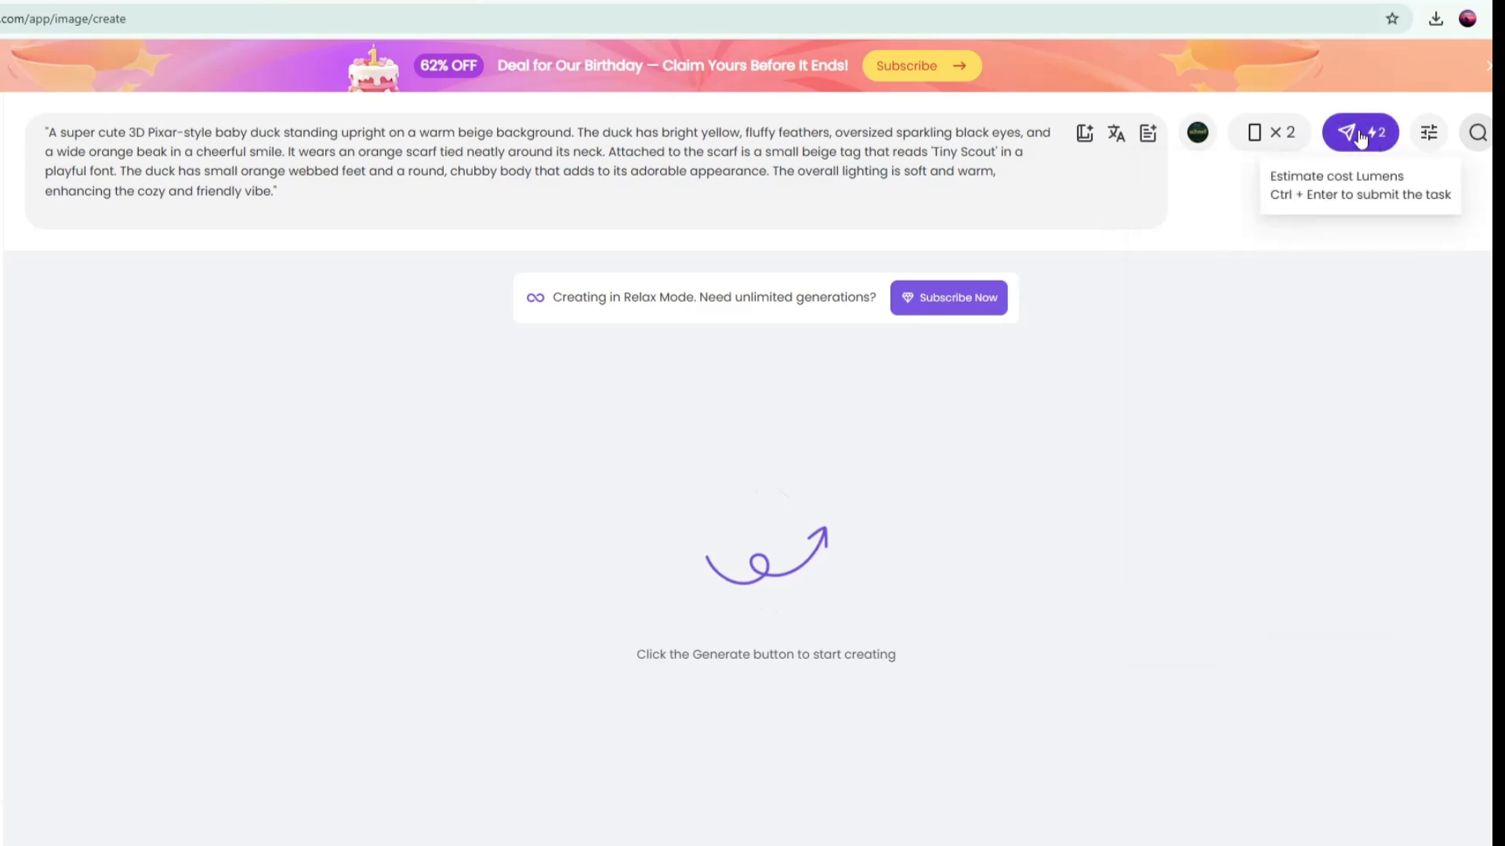
click(1361, 134)
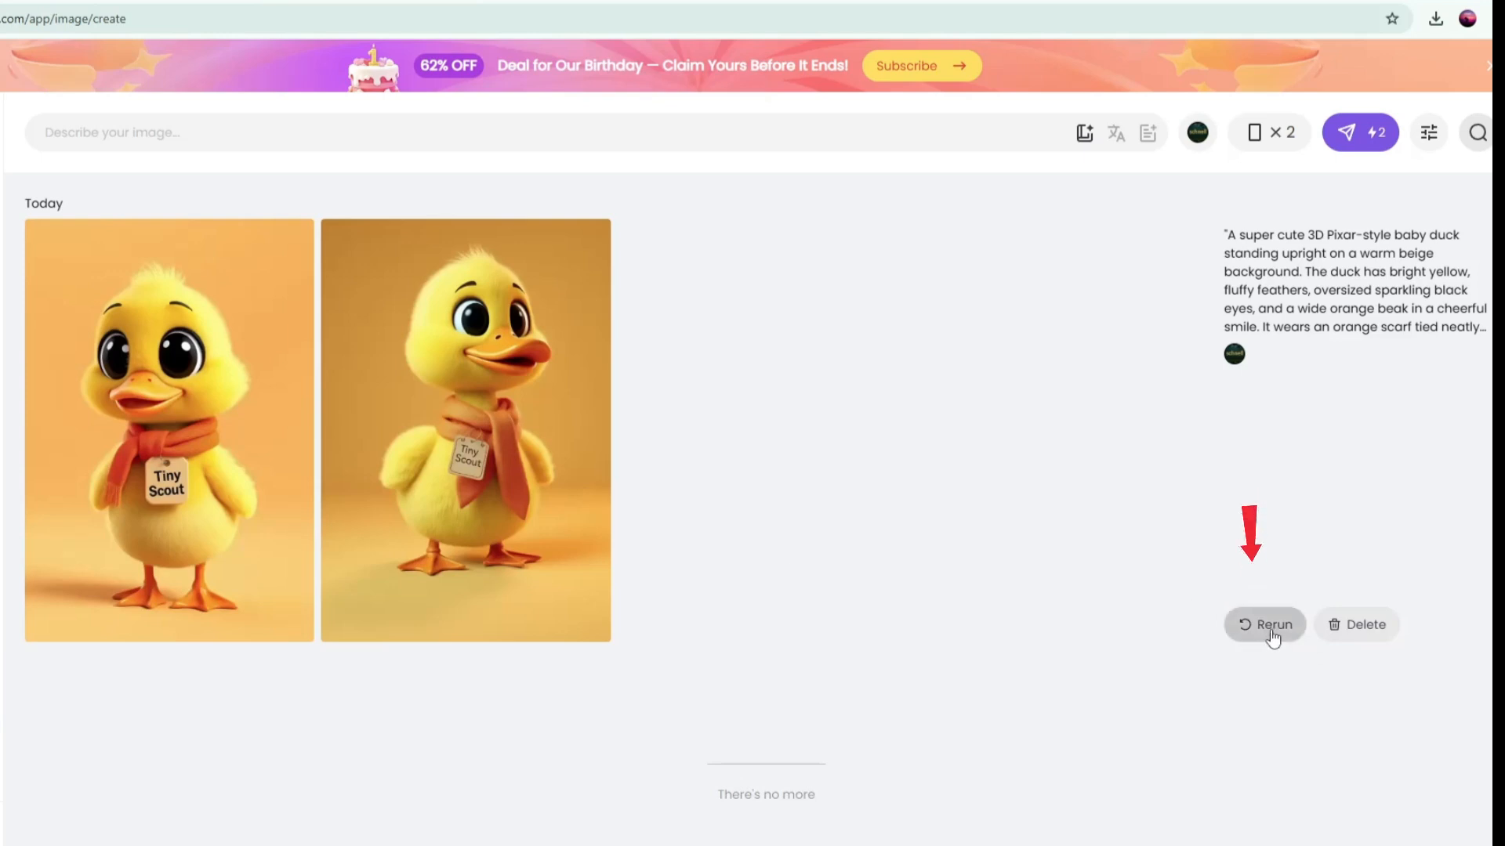
Rerun the duck prompt and delete an unwanted duck image
click(1273, 627)
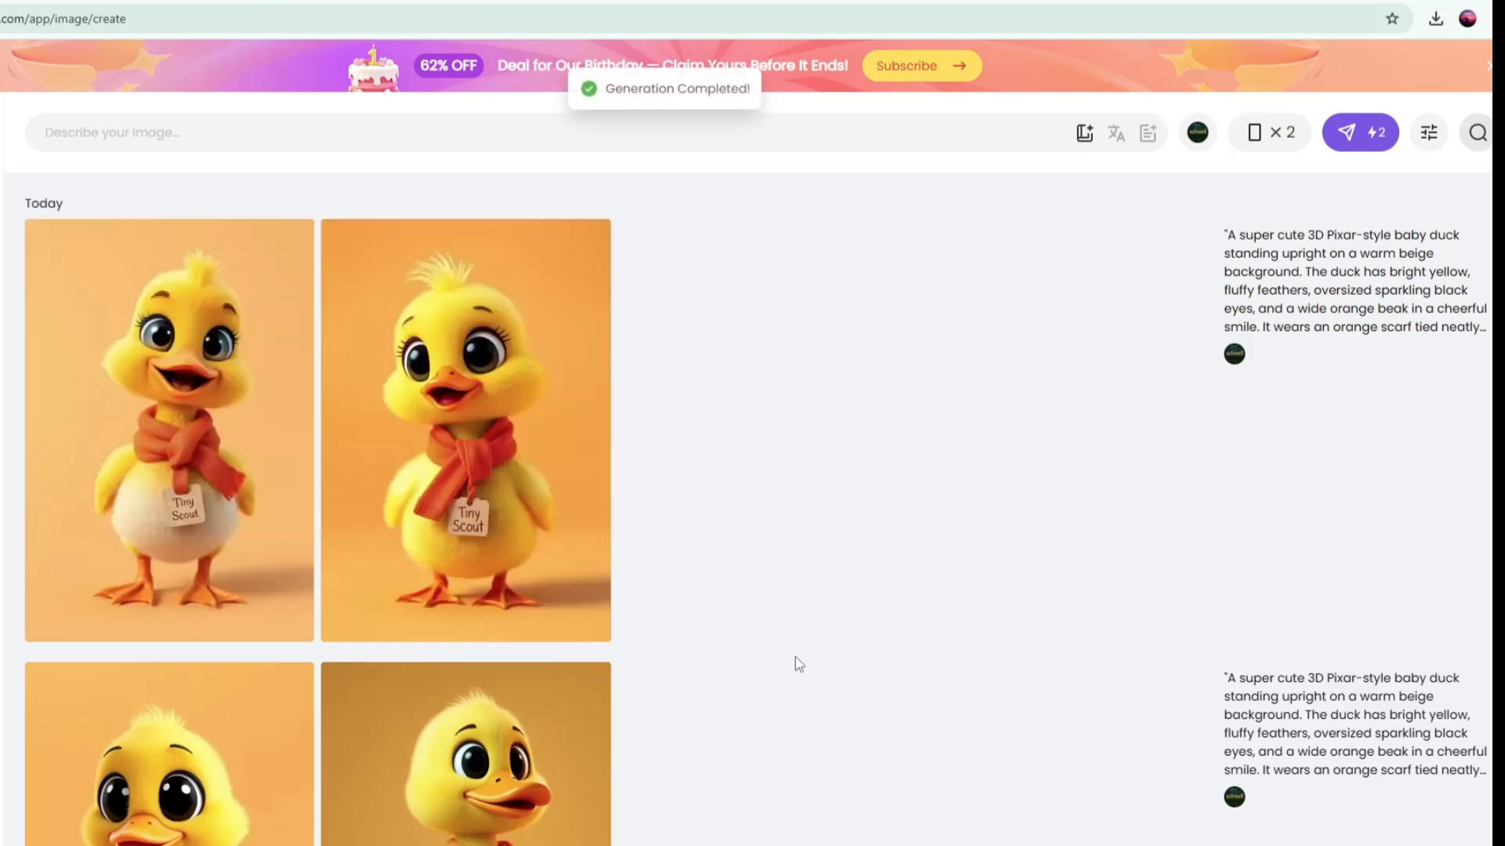
scroll(797, 664, down, 3)
click(48, 772)
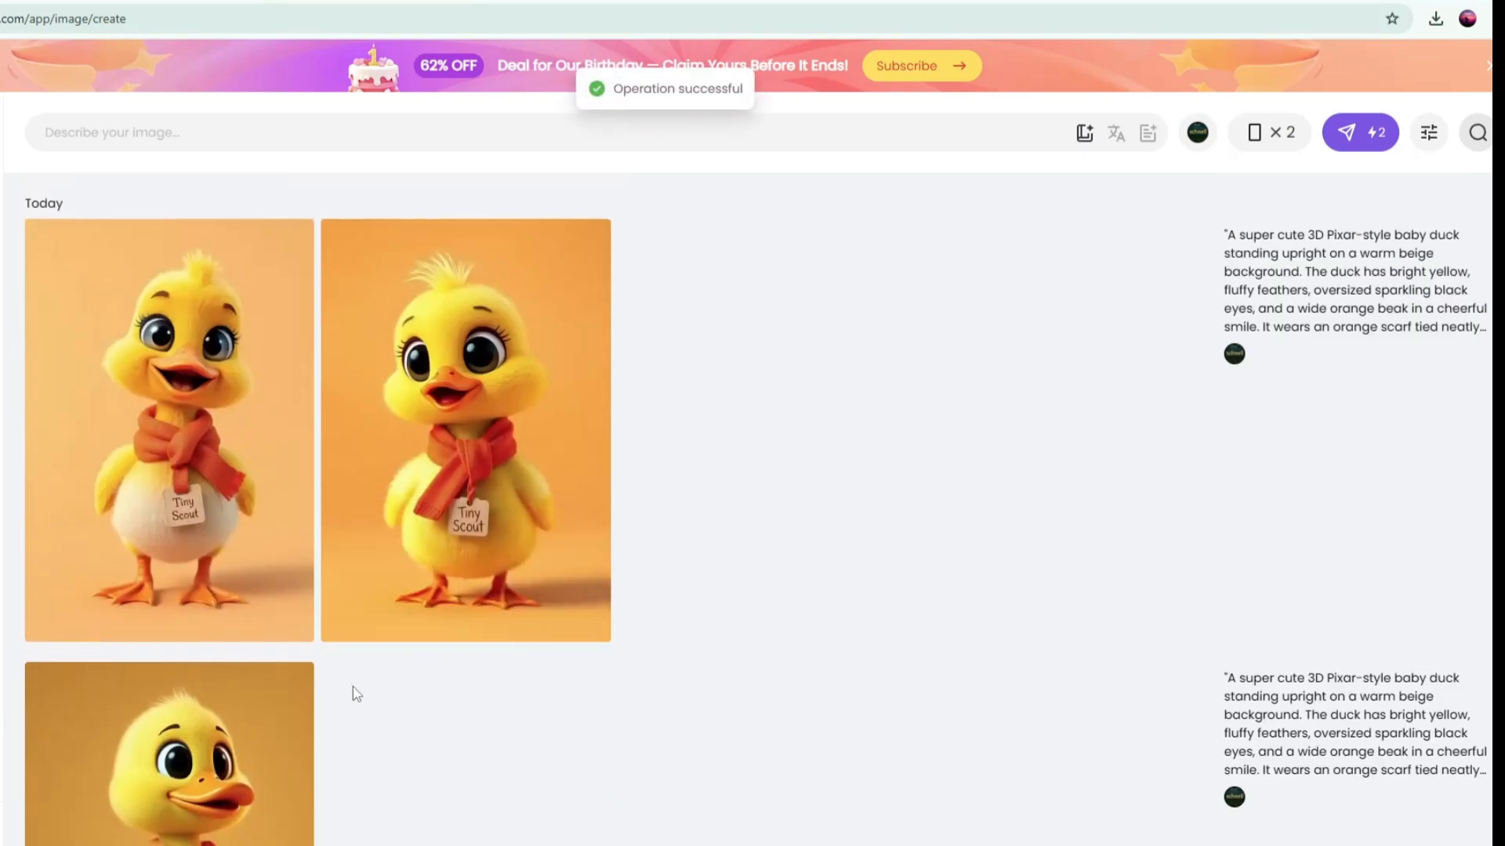
click(342, 621)
key(ctrl+Tab)
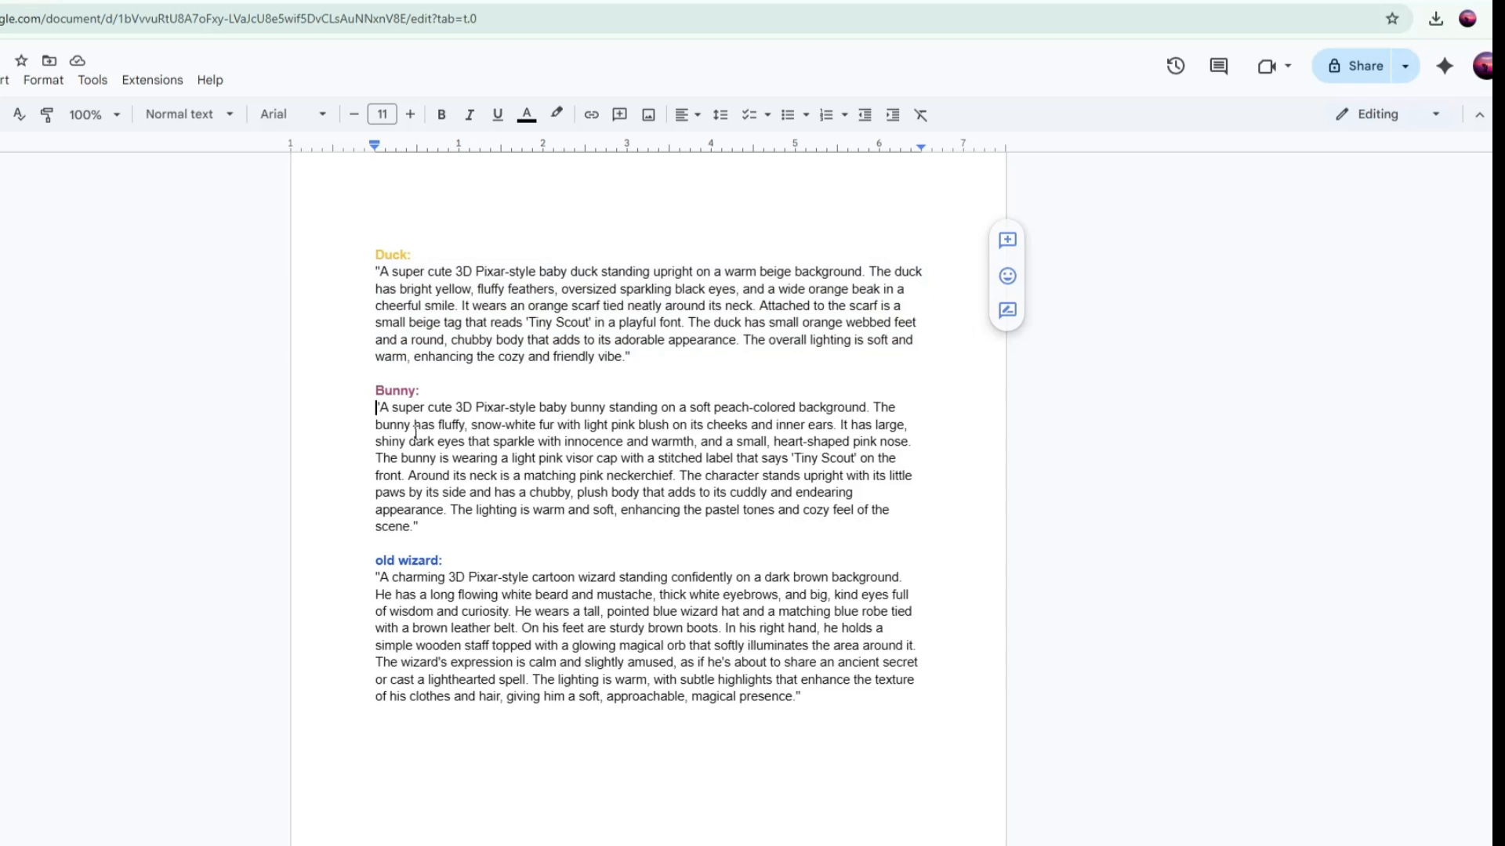
Copy the Bunny prompt from the document into PicLumen and generate bunny images
drag(374, 408, 486, 532)
key(ctrl+c)
right_click(501, 465)
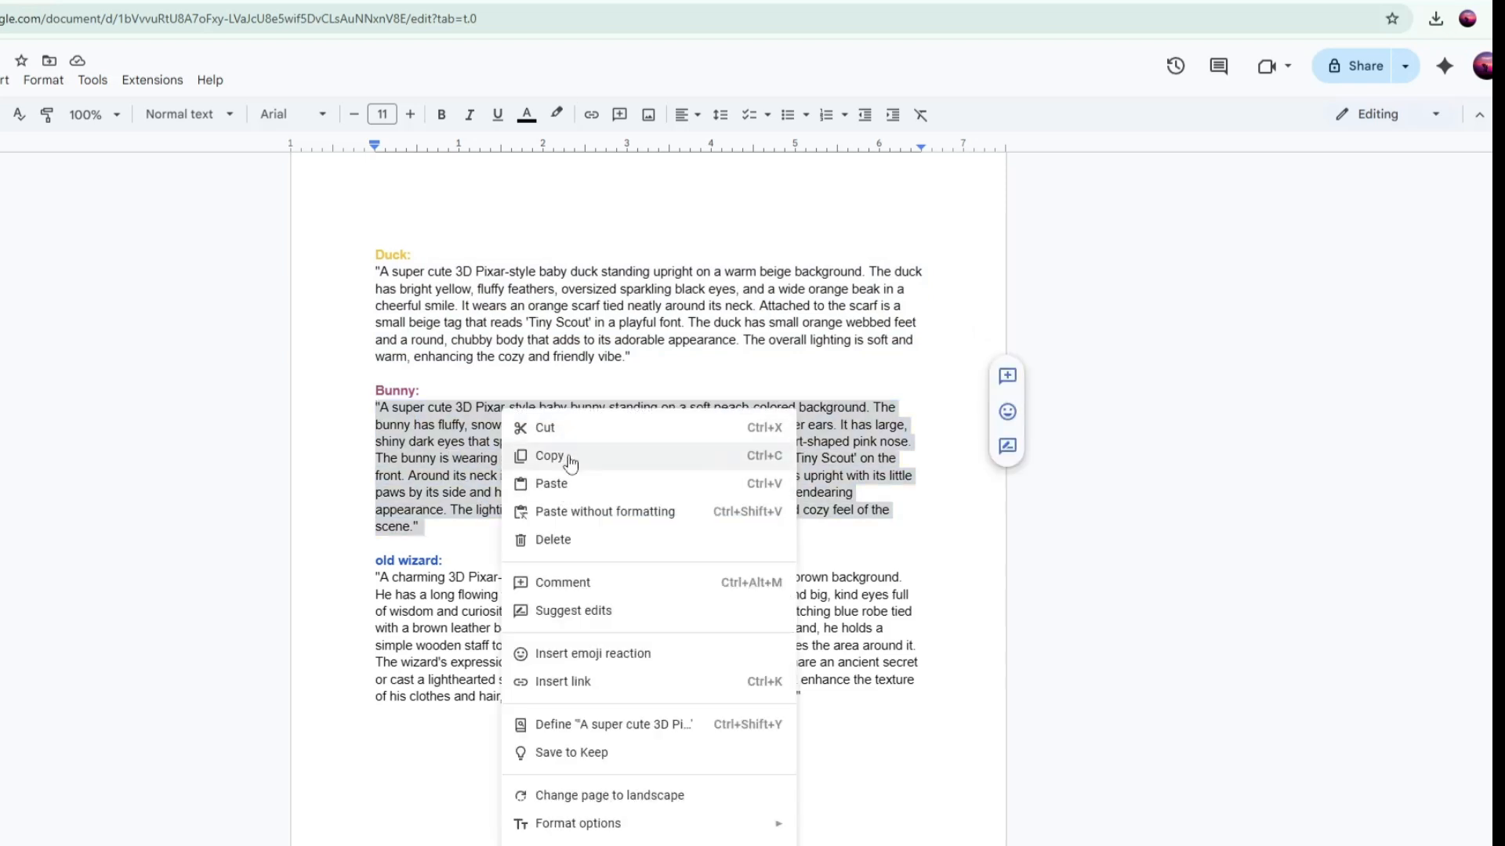
click(553, 456)
key(ctrl+Tab)
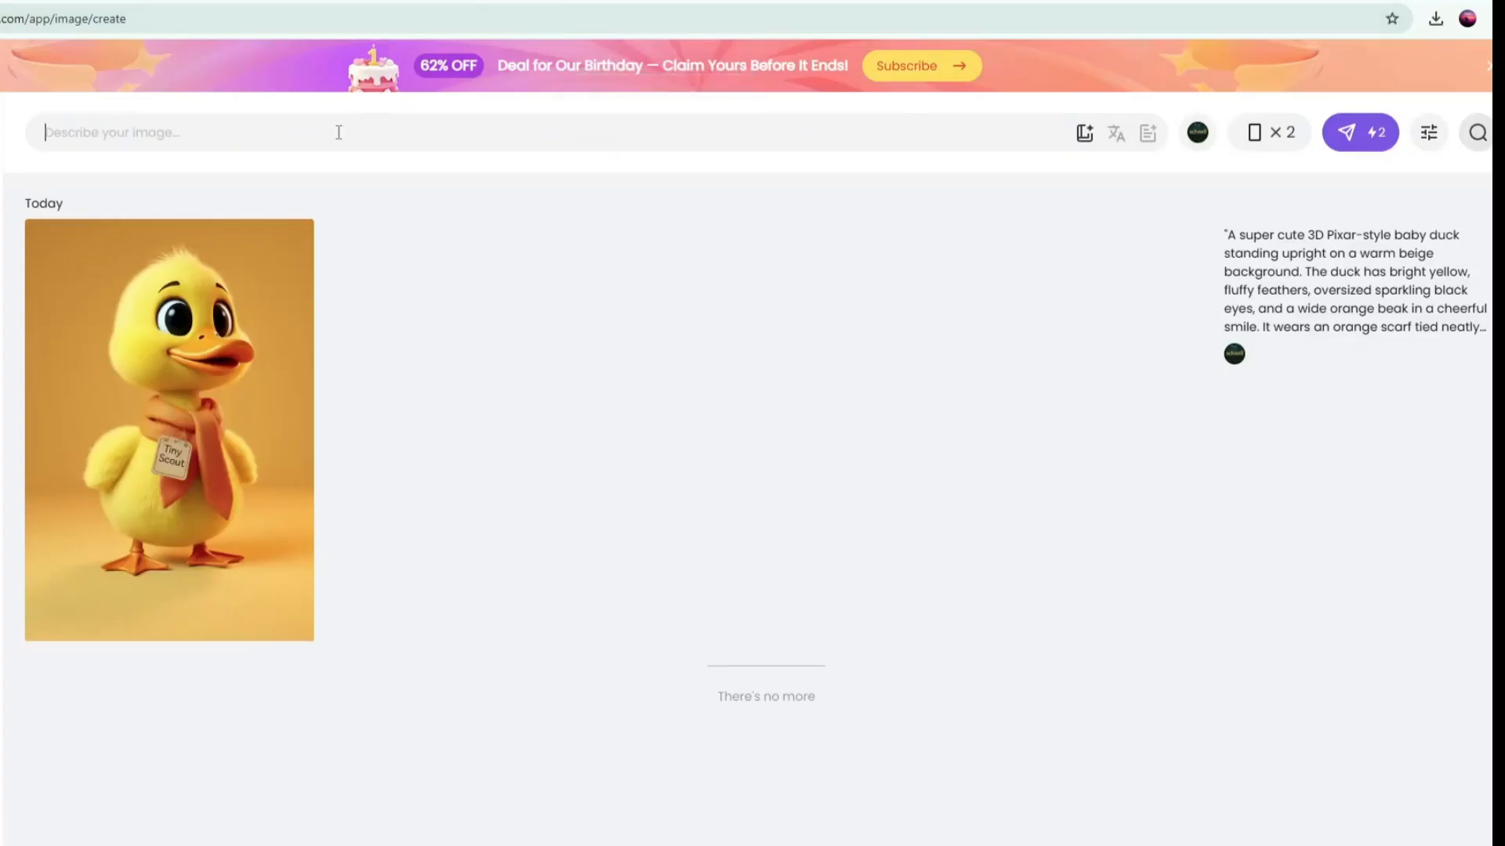
key(ctrl+v)
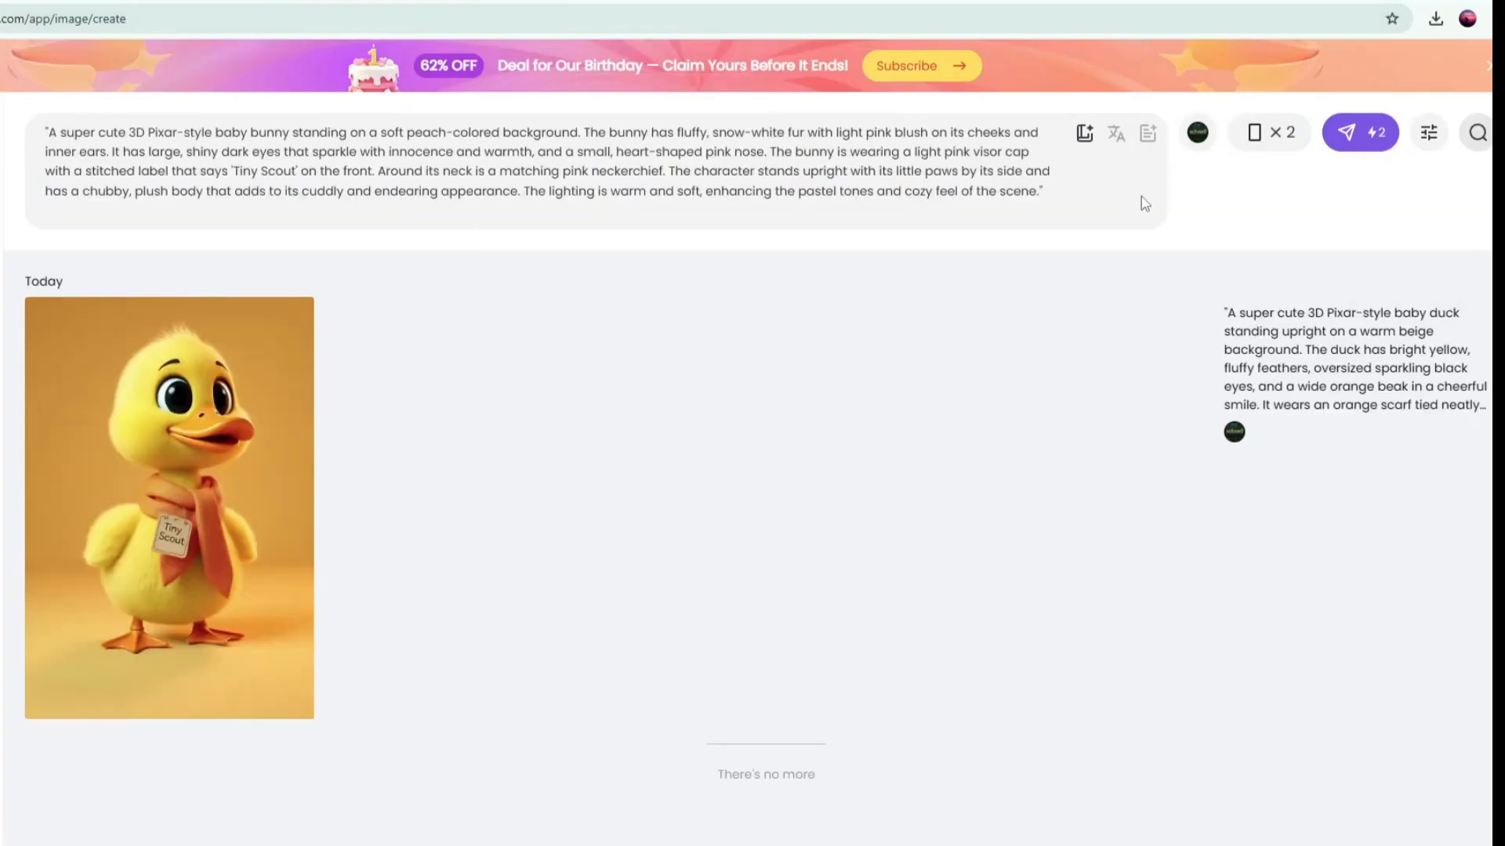
click(1360, 132)
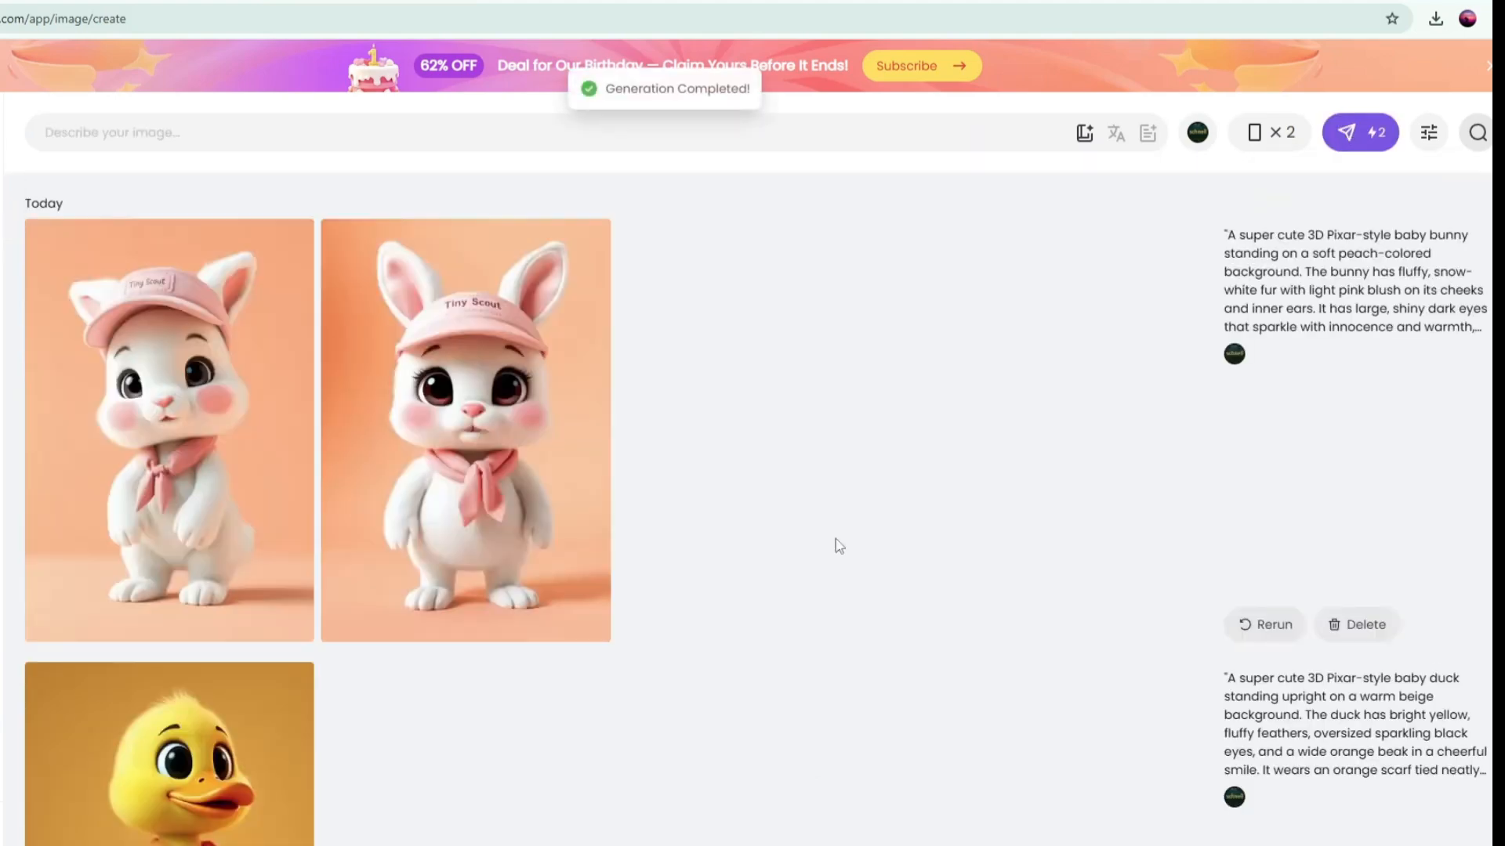
Copy the old wizard description into PicLumen, trim the trailing line, and generate wizard images
key(ctrl+Tab)
drag(376, 576, 845, 716)
right_click(730, 628)
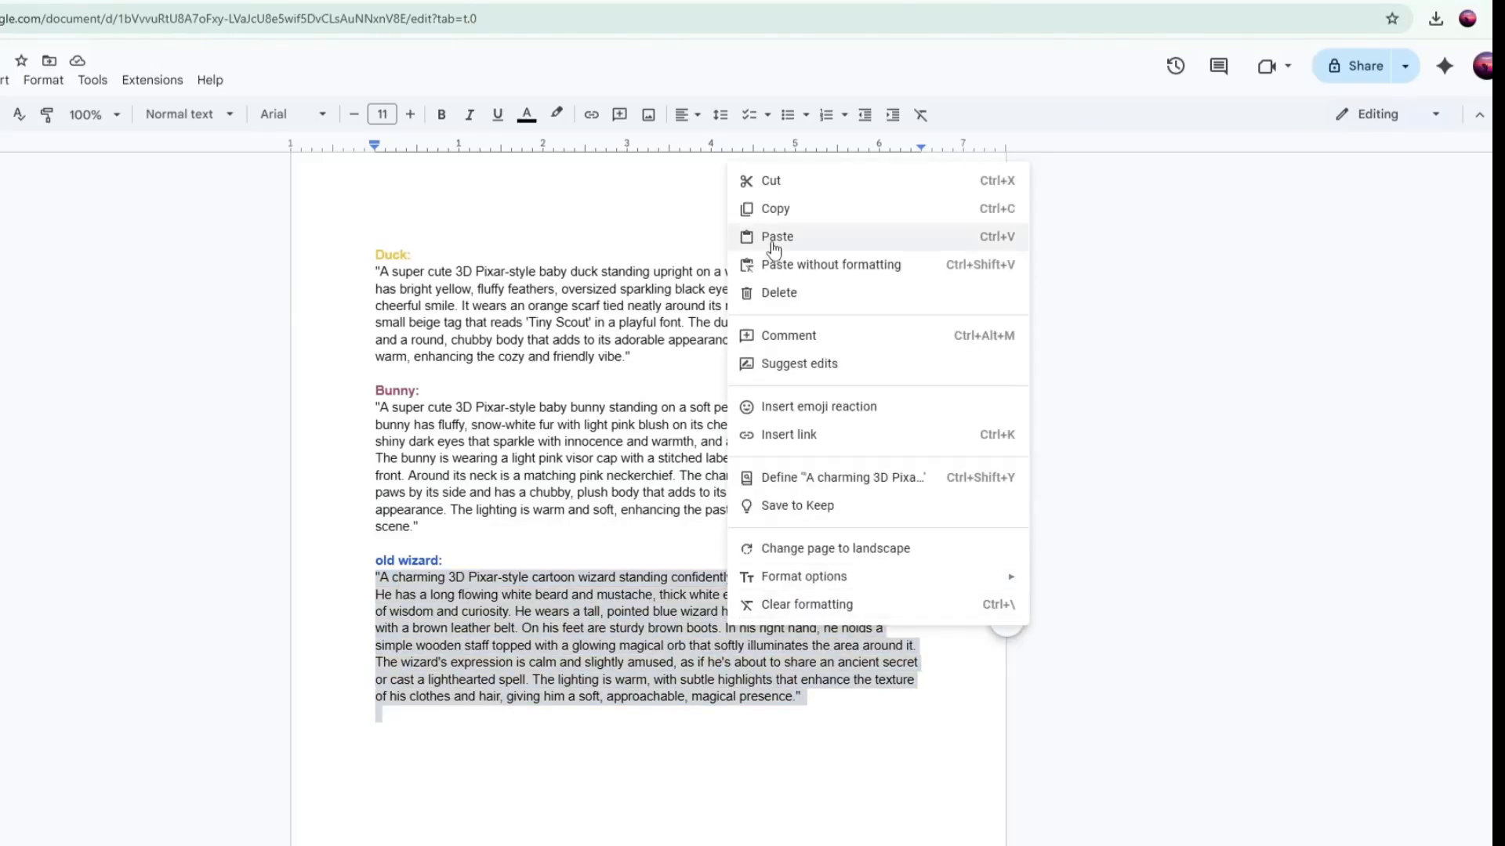
click(774, 207)
key(ctrl+Tab)
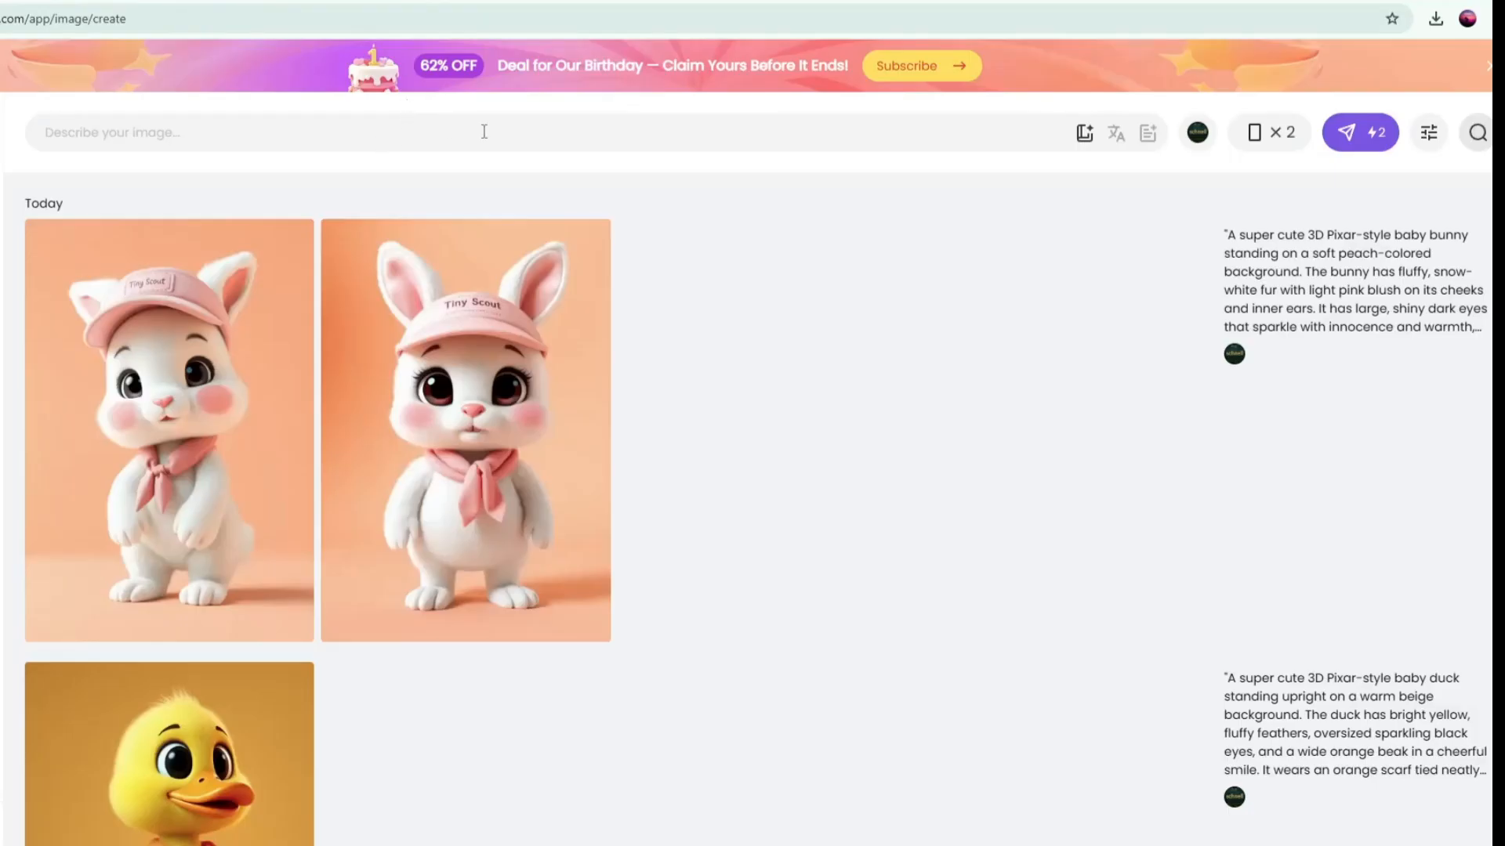
click(482, 130)
key(ctrl+v)
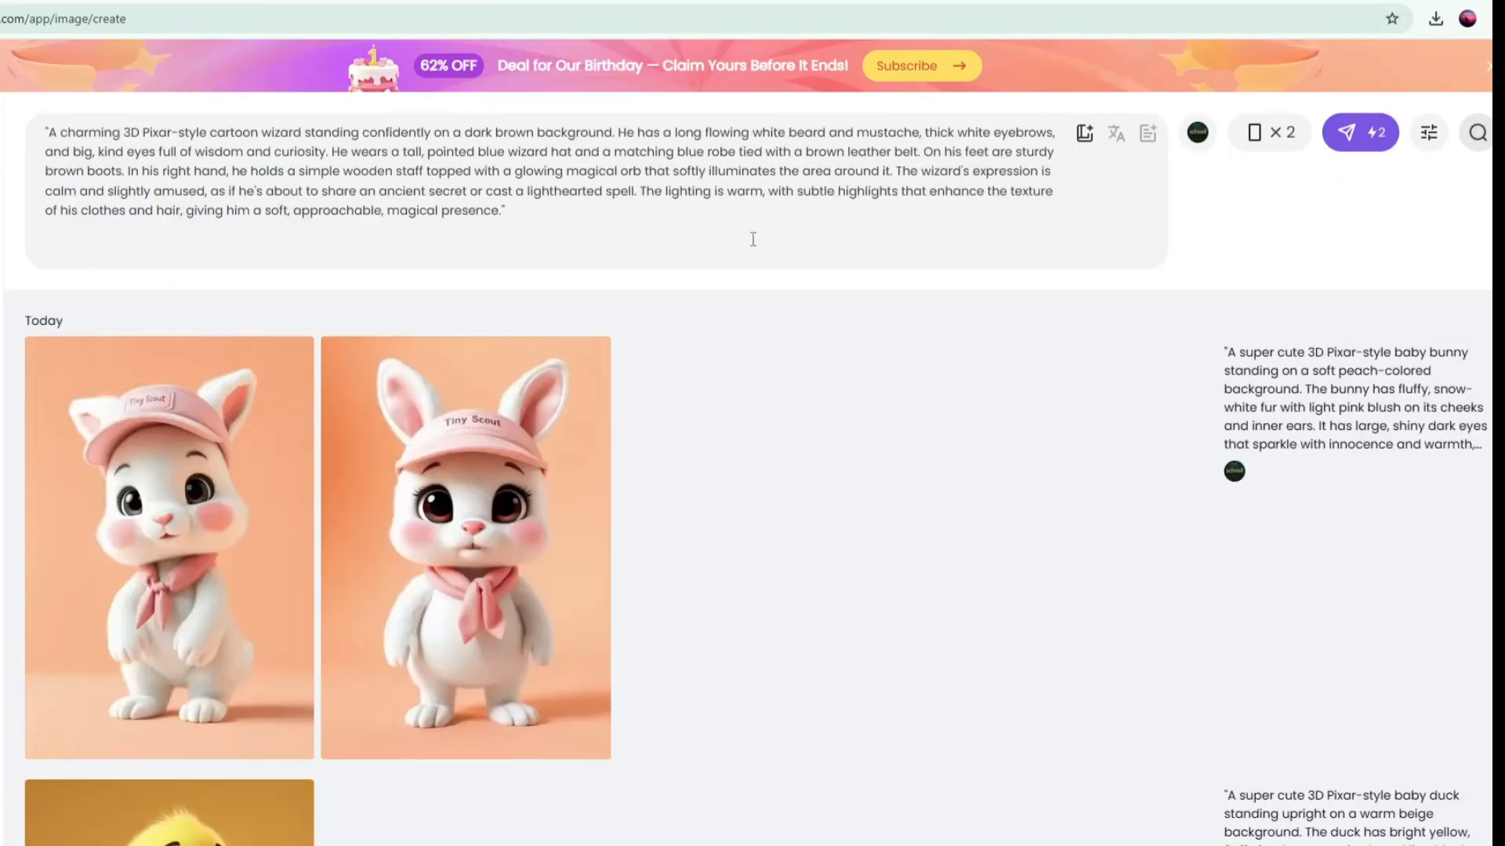
key(BackSpace)
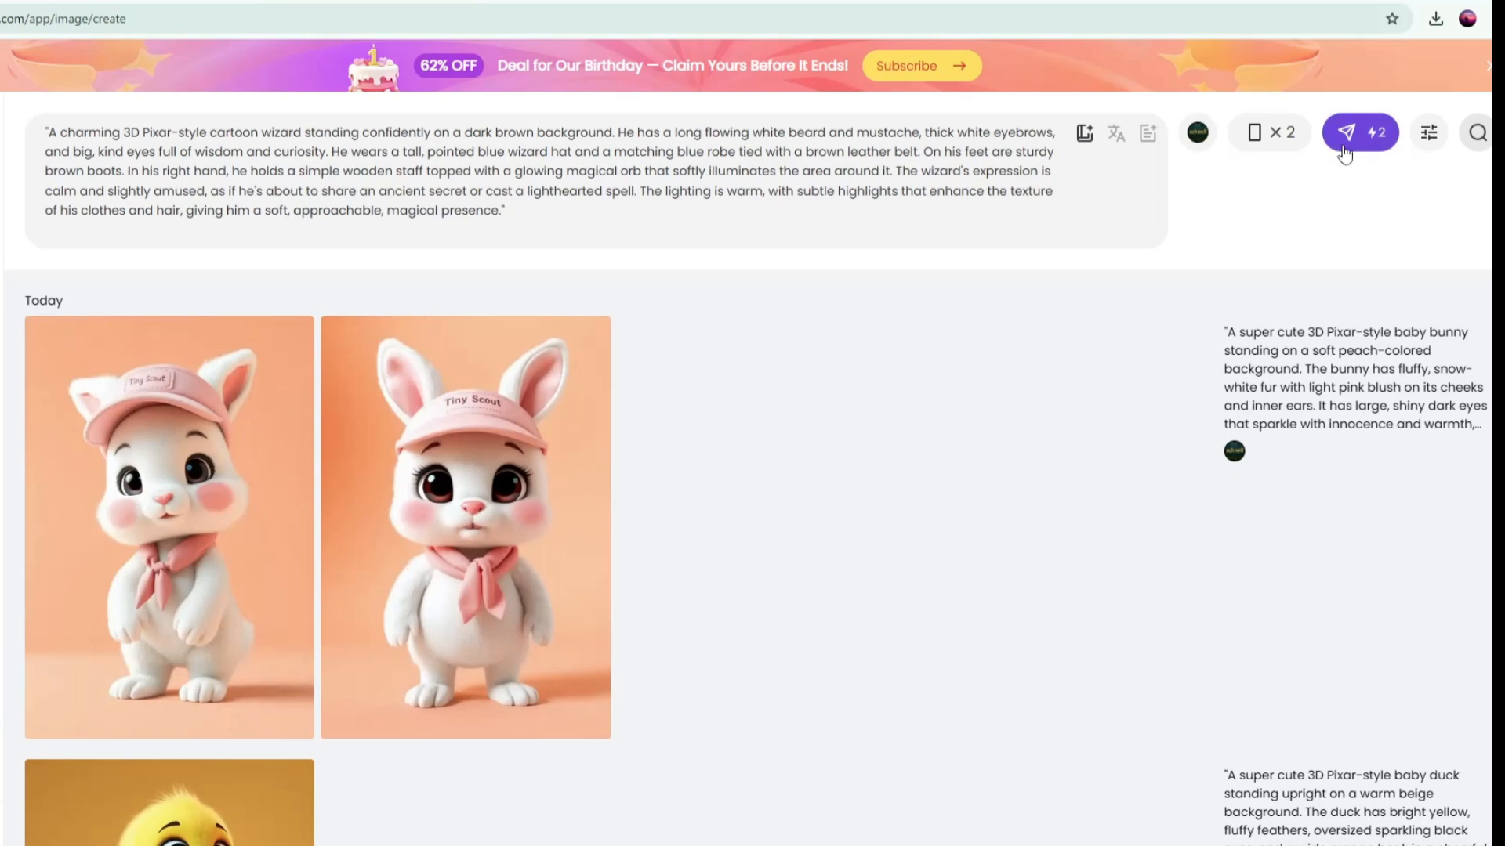
click(1358, 133)
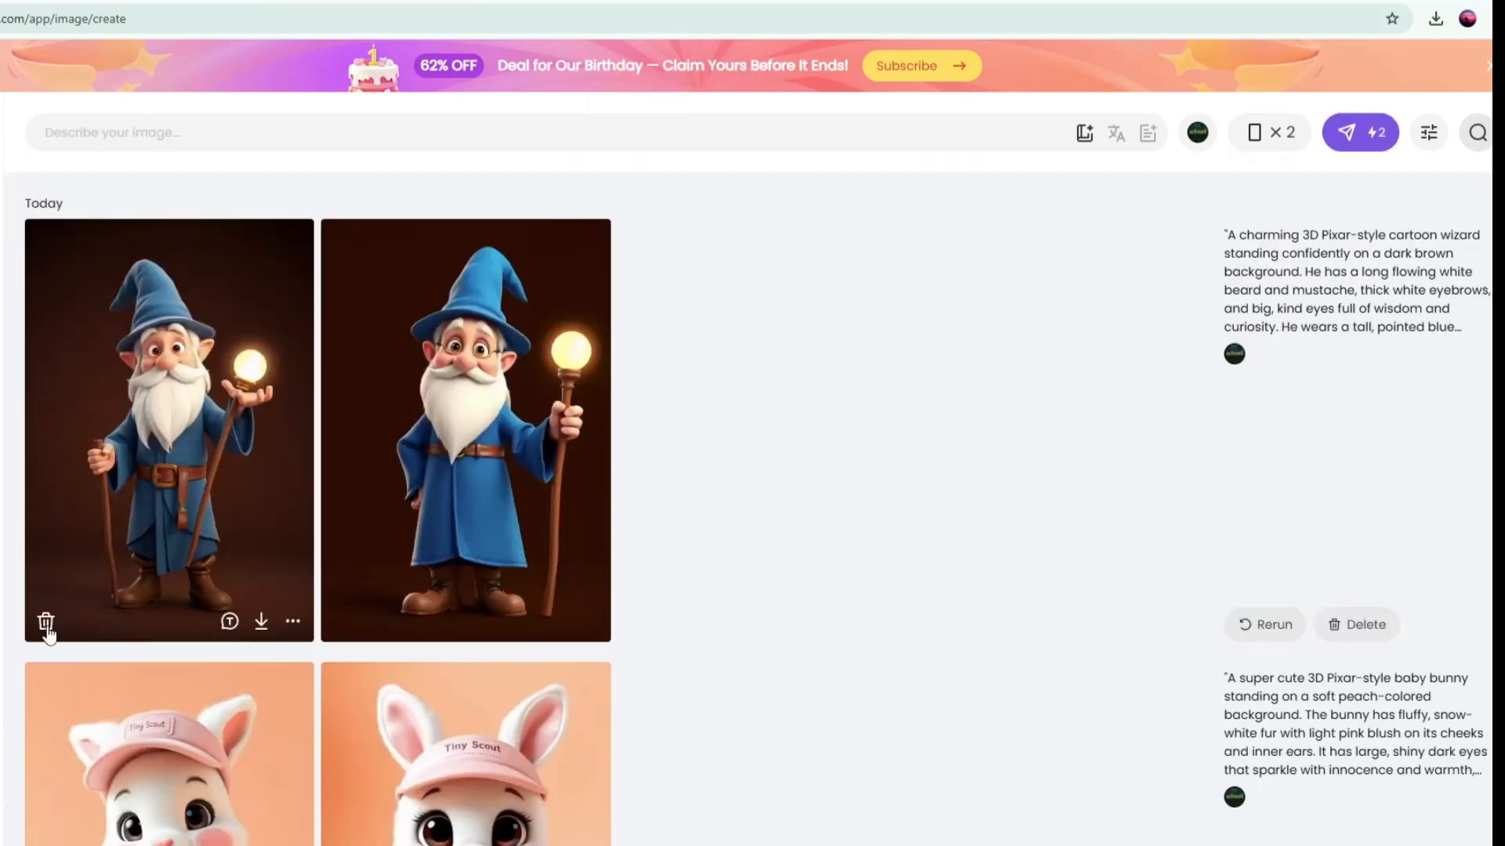
Delete the first wizard and first bunny images and download the duck image
click(46, 624)
scroll(141, 471, down, 4)
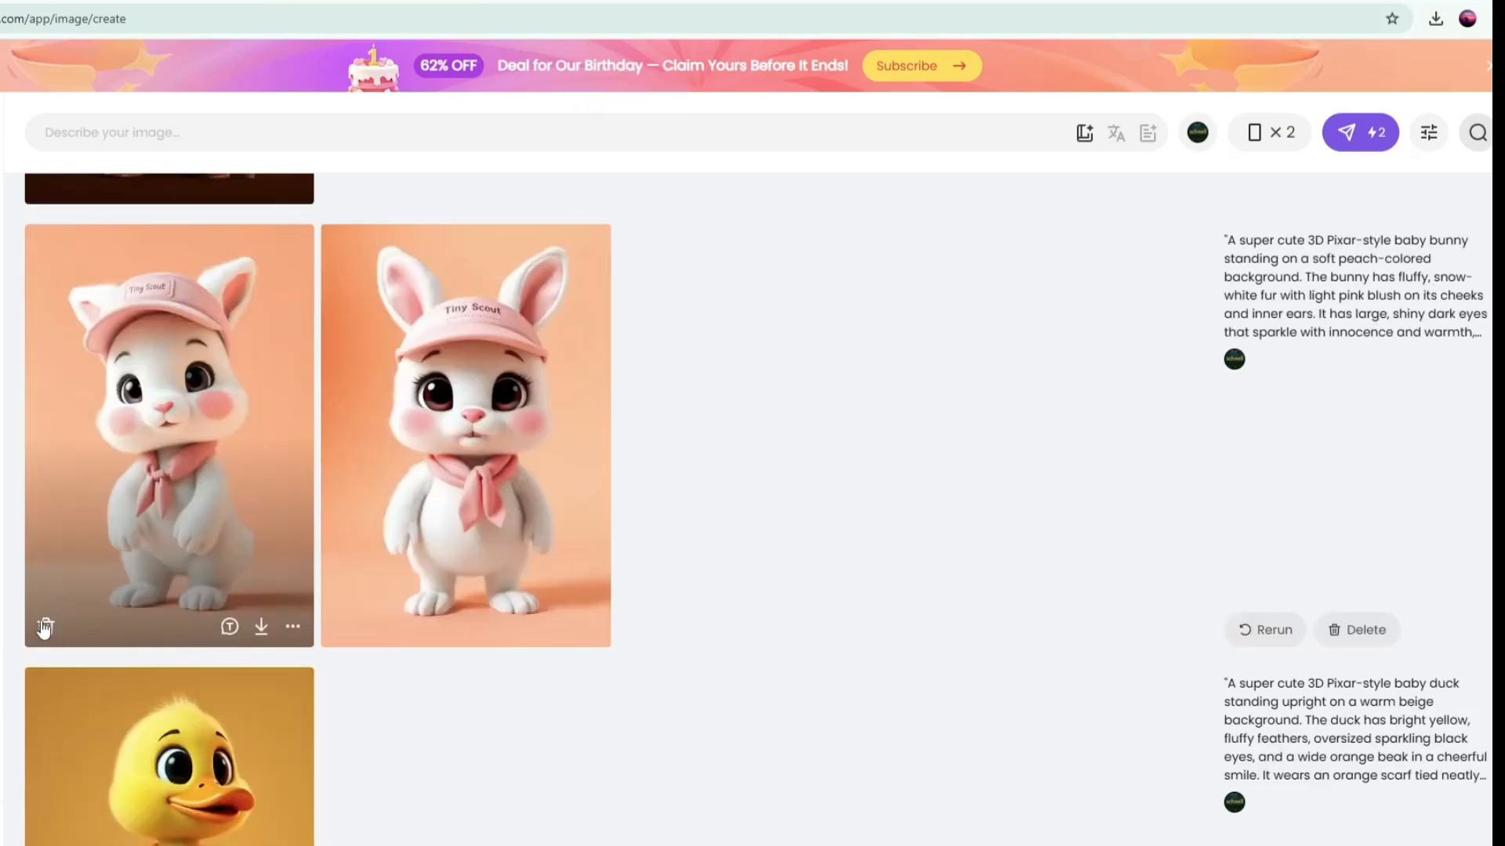
click(45, 629)
scroll(573, 633, down, 5)
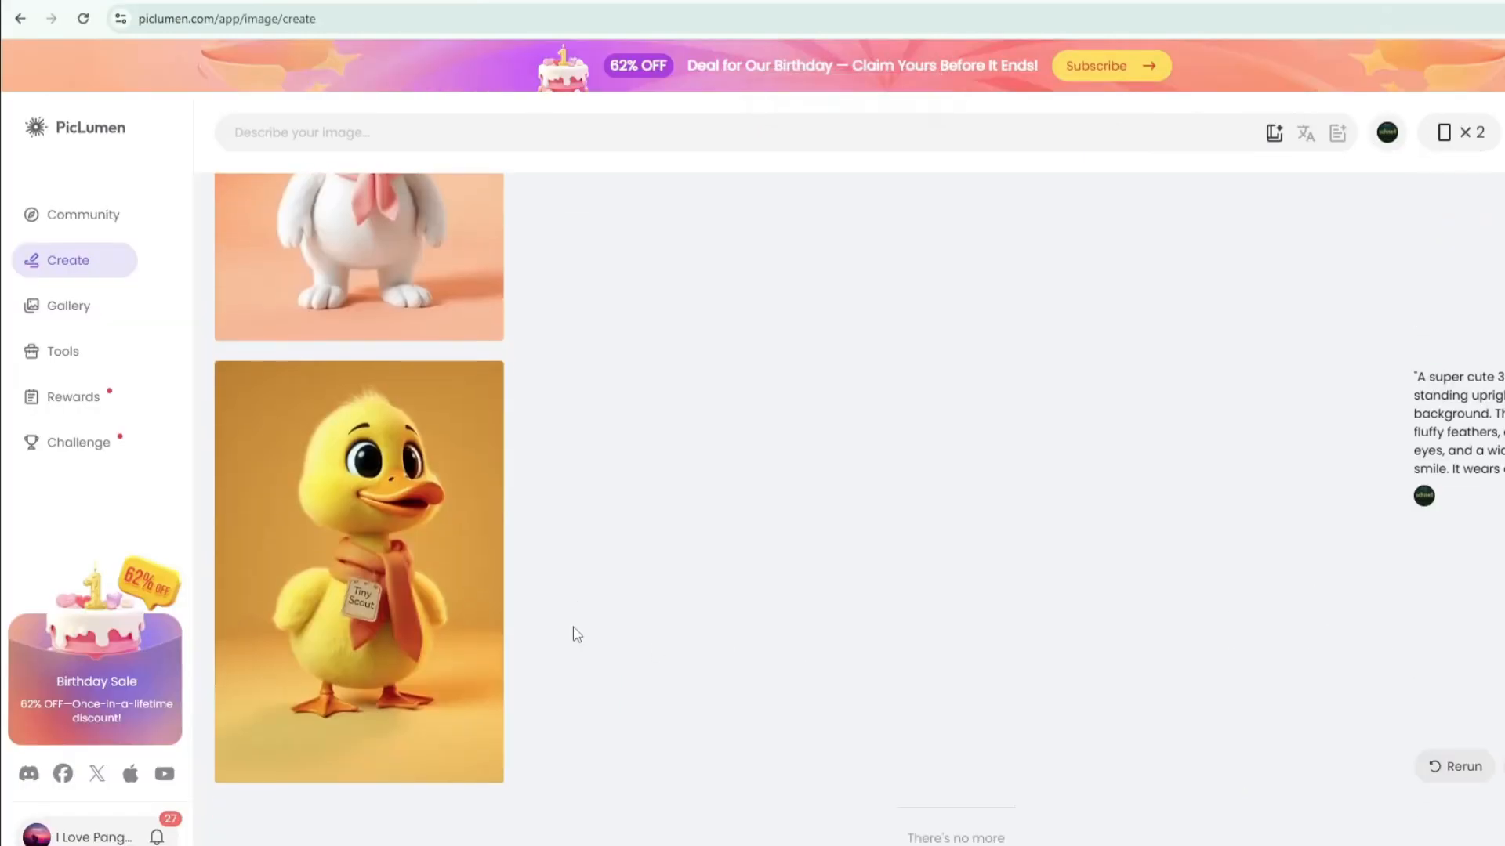
mouse_move(358, 572)
click(482, 763)
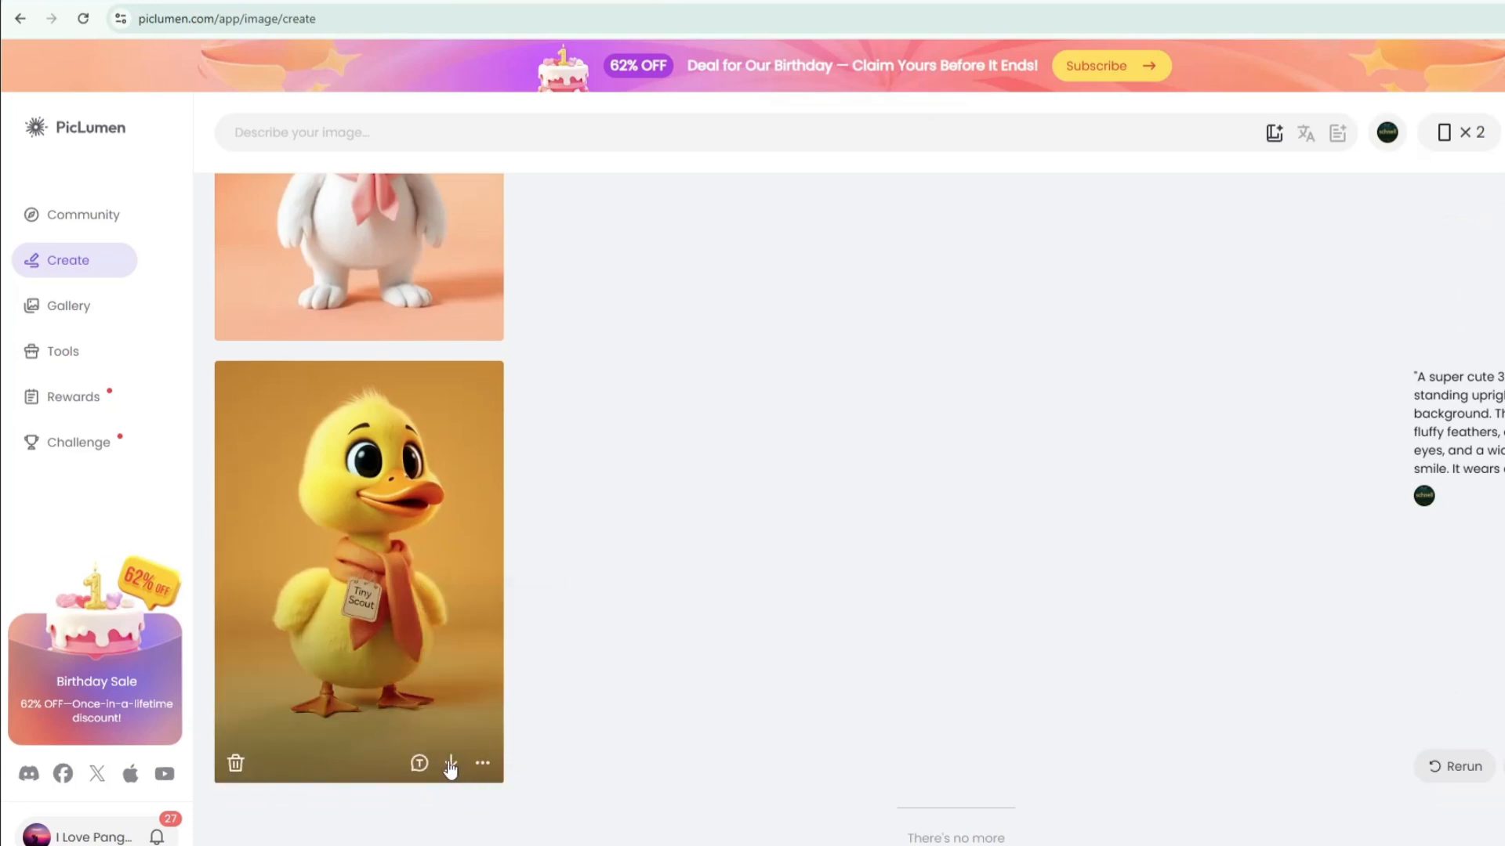
click(450, 763)
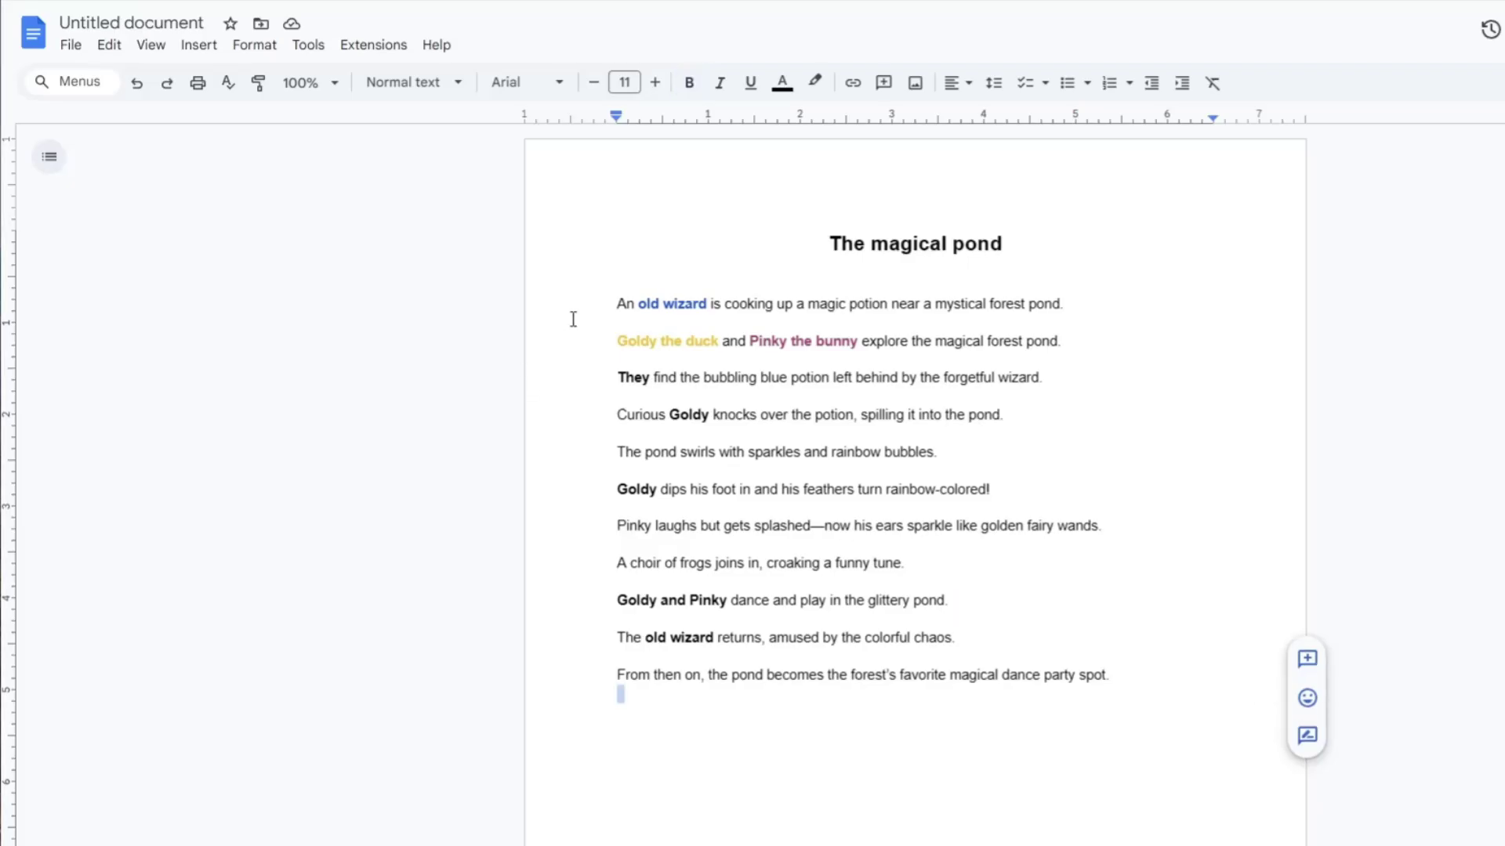
Copy the story, send the scene-prompt request to ChatGPT, then paste and send the story
drag(574, 321, 1153, 701)
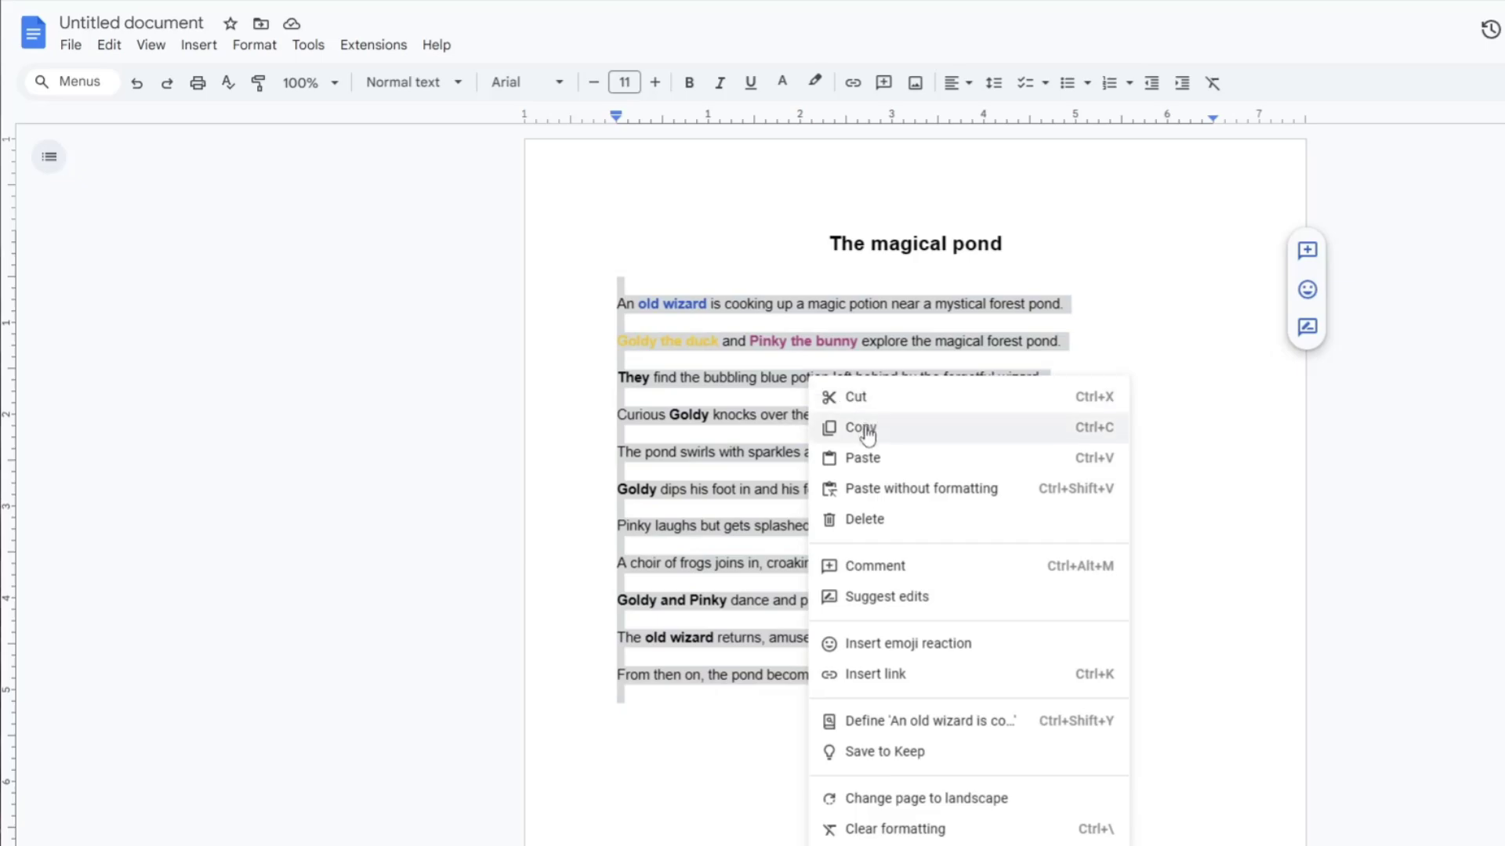
click(860, 427)
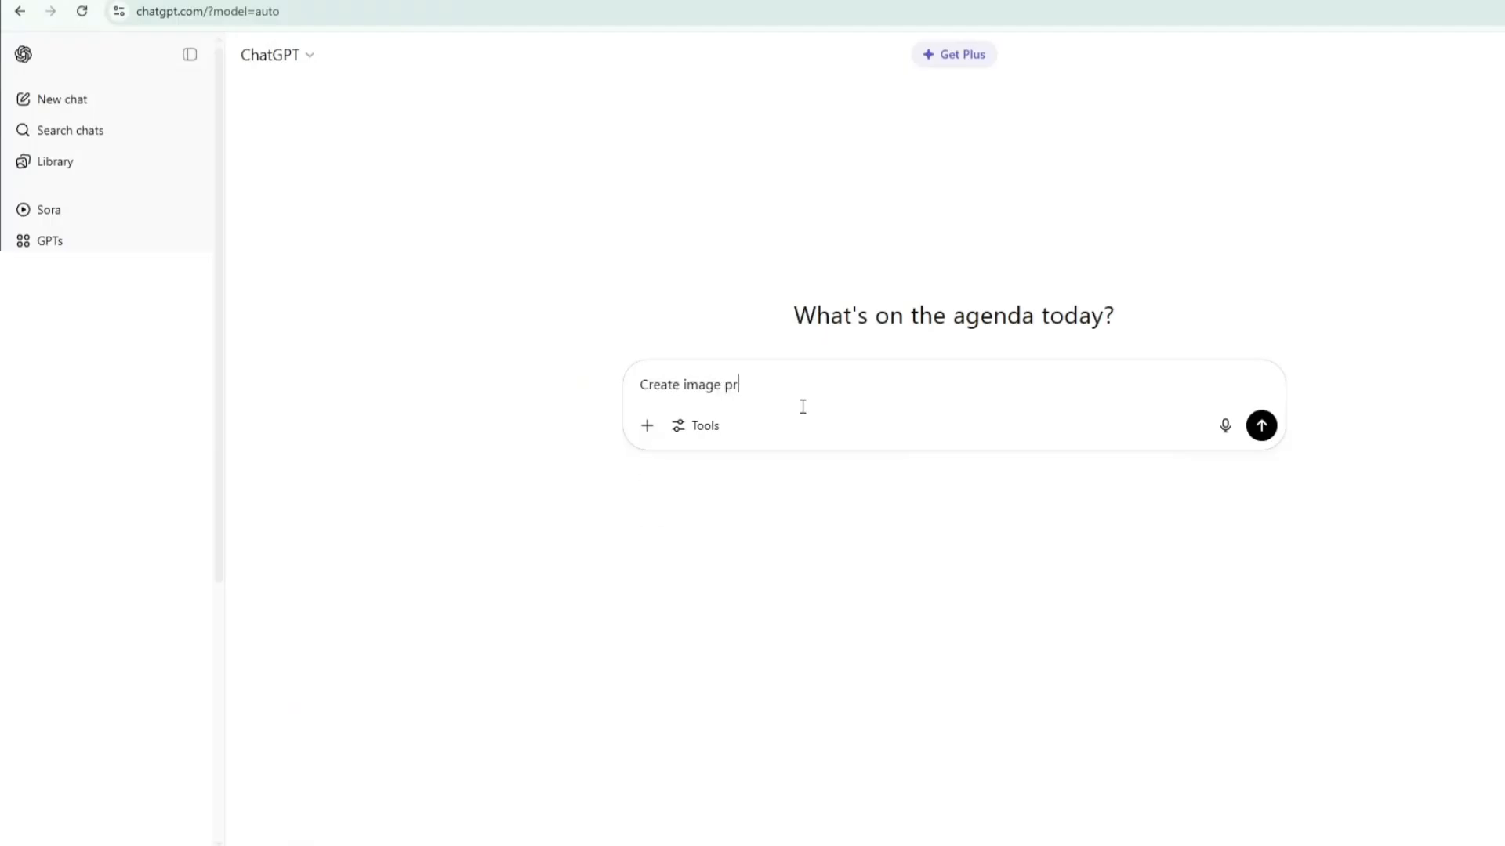
text(mpts for each scenes)
text(:)
key(Return)
key(ctrl+v)
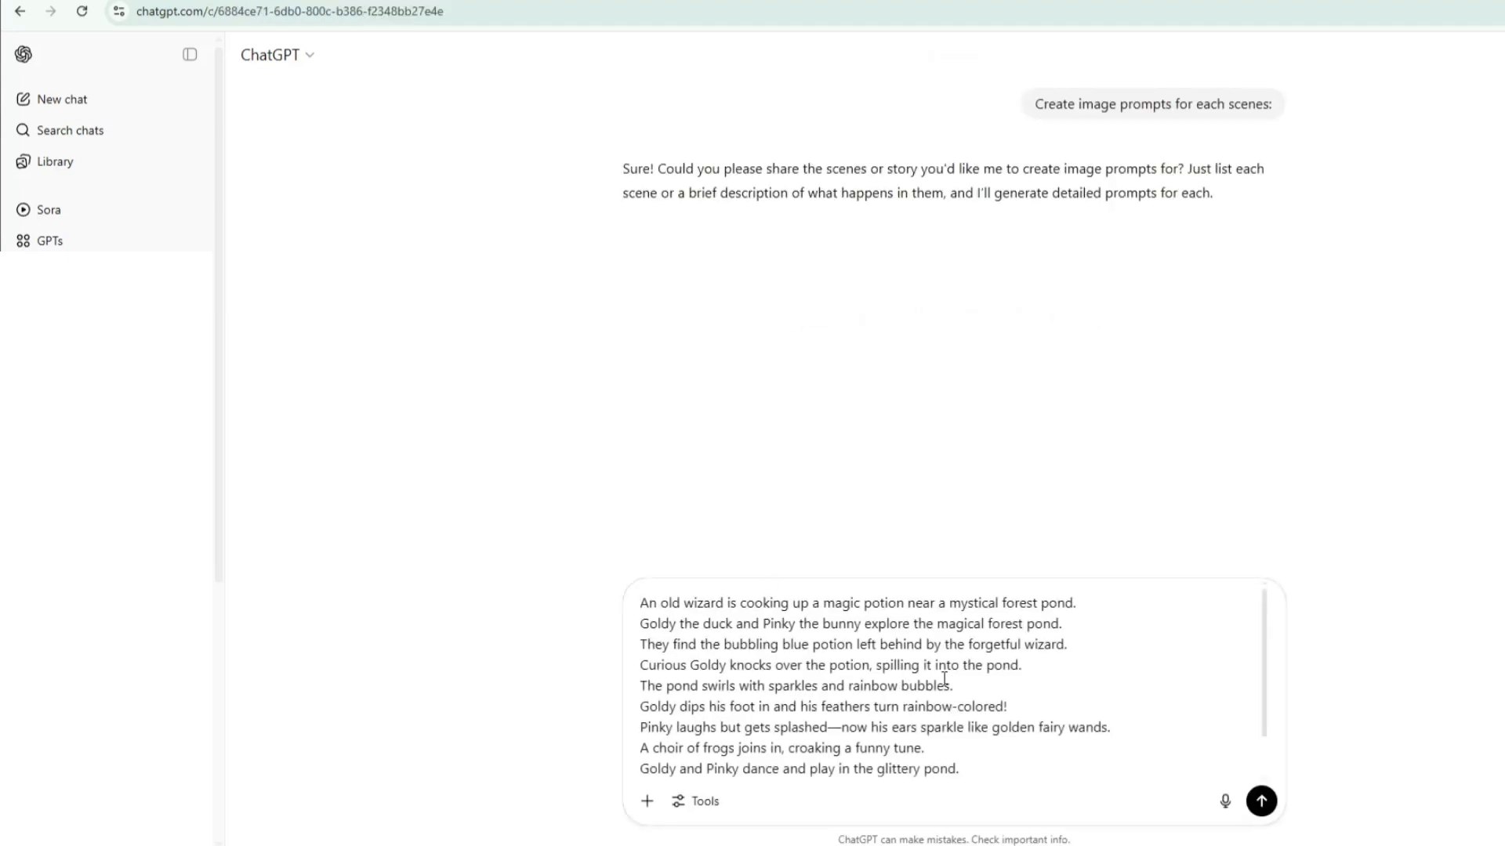
scroll(952, 683, down, 2)
click(1262, 802)
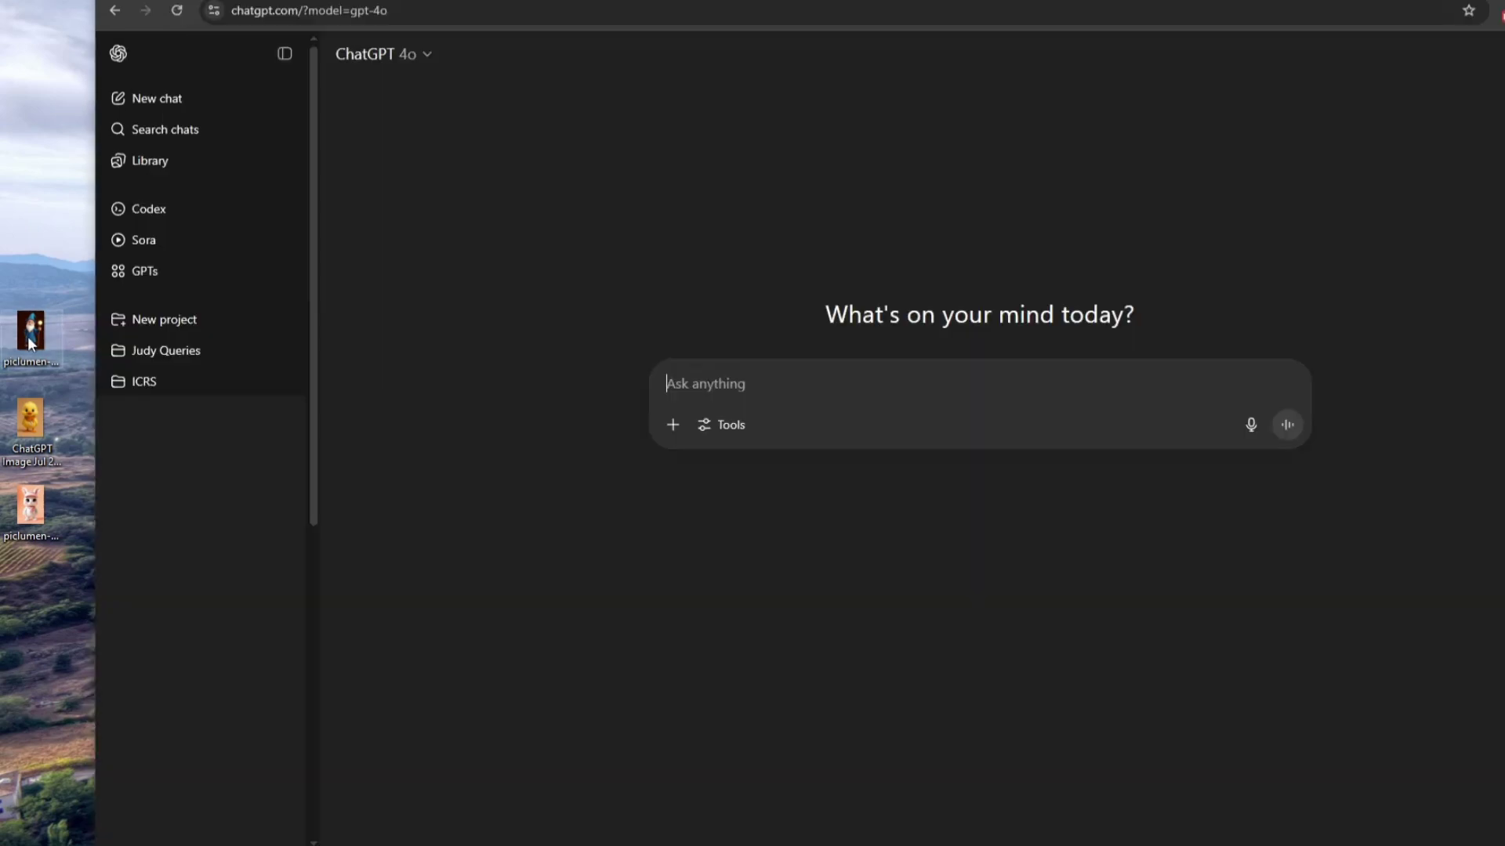
Attach the wizard picture, paste scene 1's prompt, generate with Create image, and download the result
mouse_move(32, 341)
mouse_down()
mouse_move(751, 417)
mouse_move(711, 391)
mouse_move(977, 421)
mouse_up()
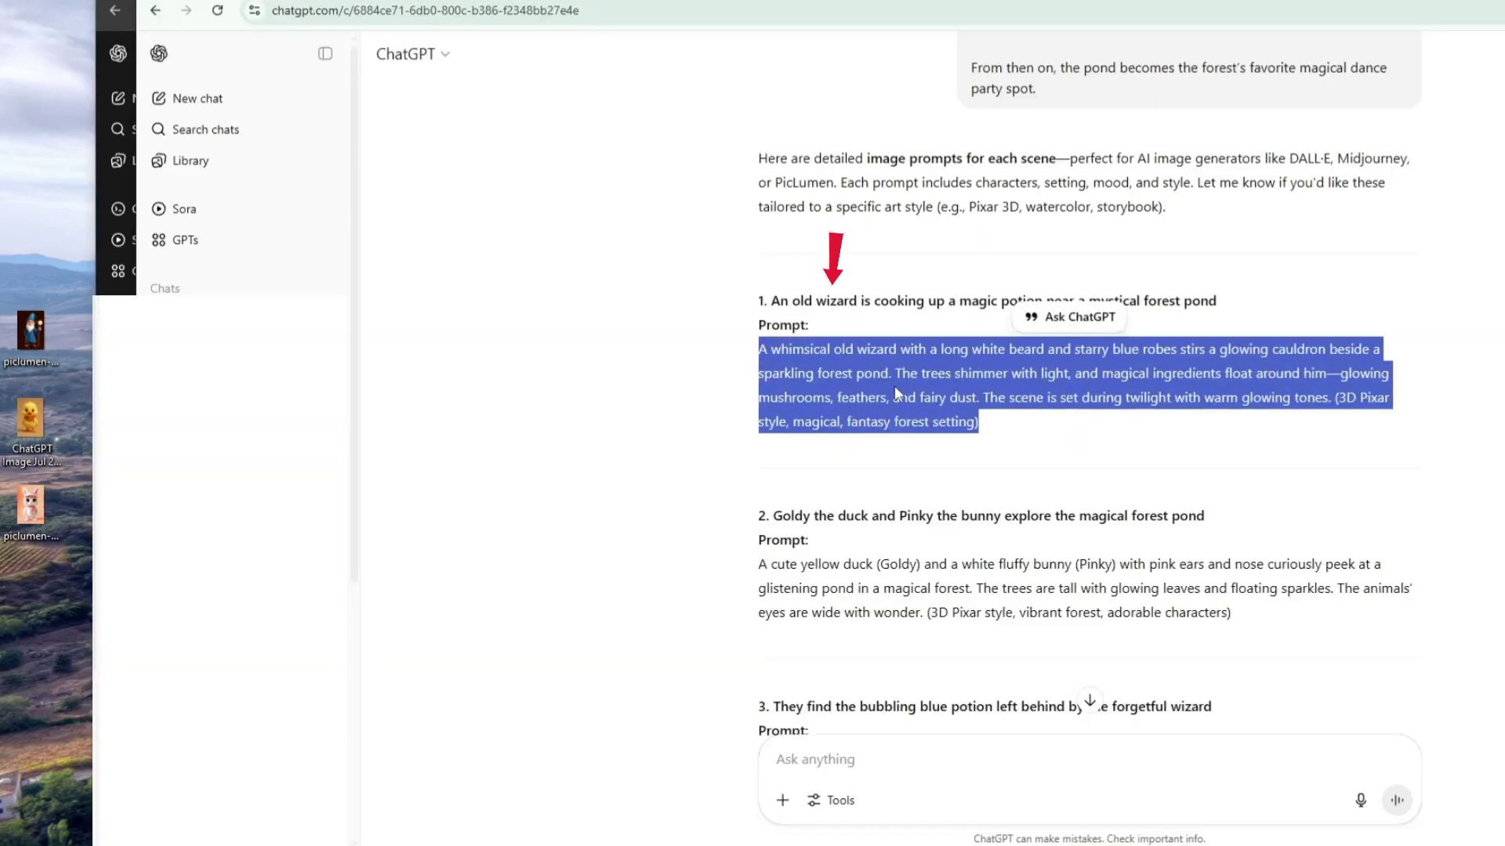
right_click(894, 386)
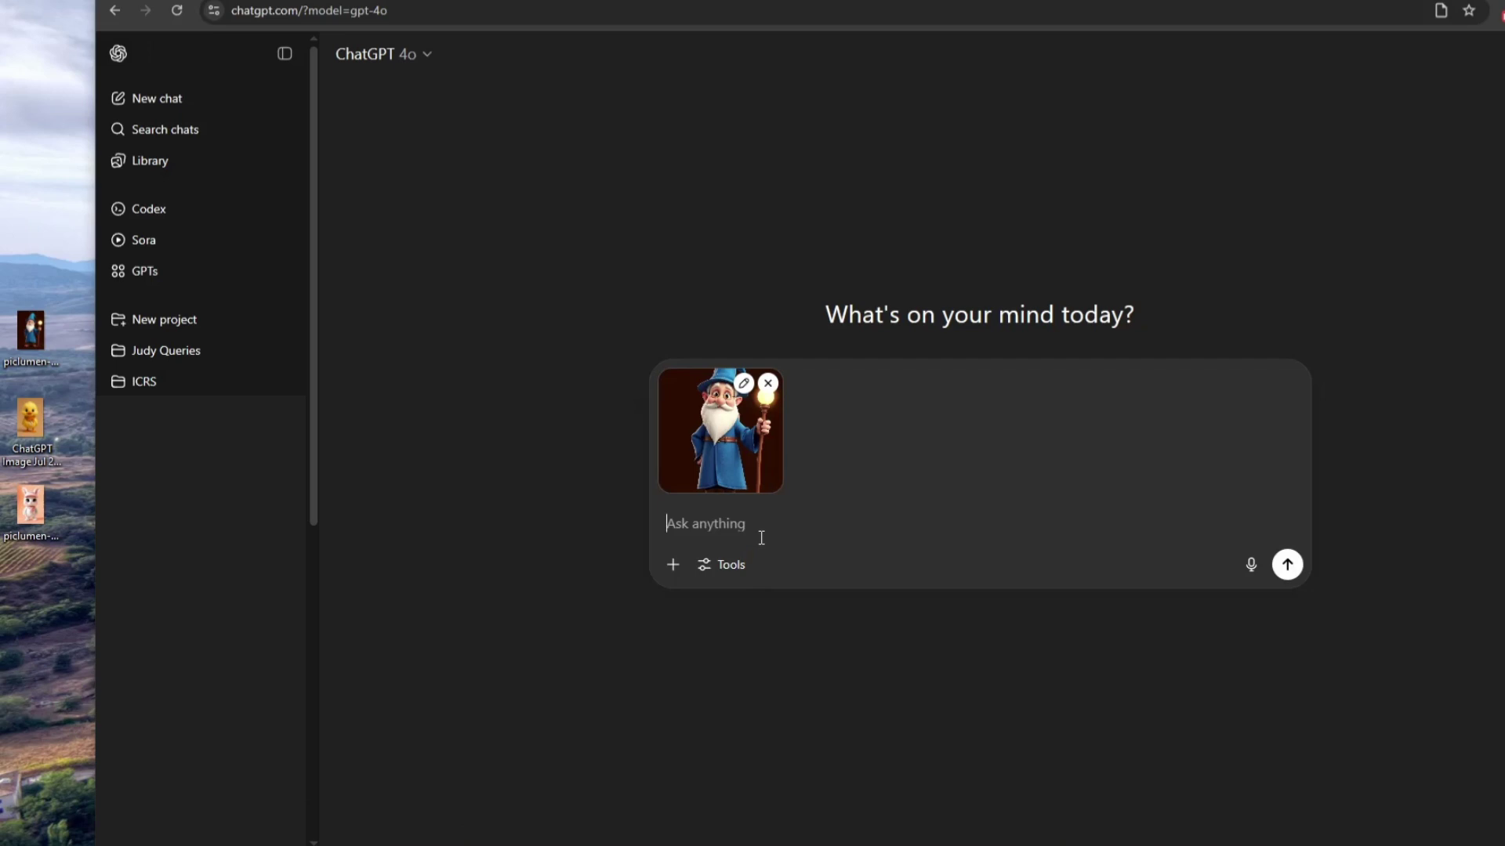
key(ctrl+v)
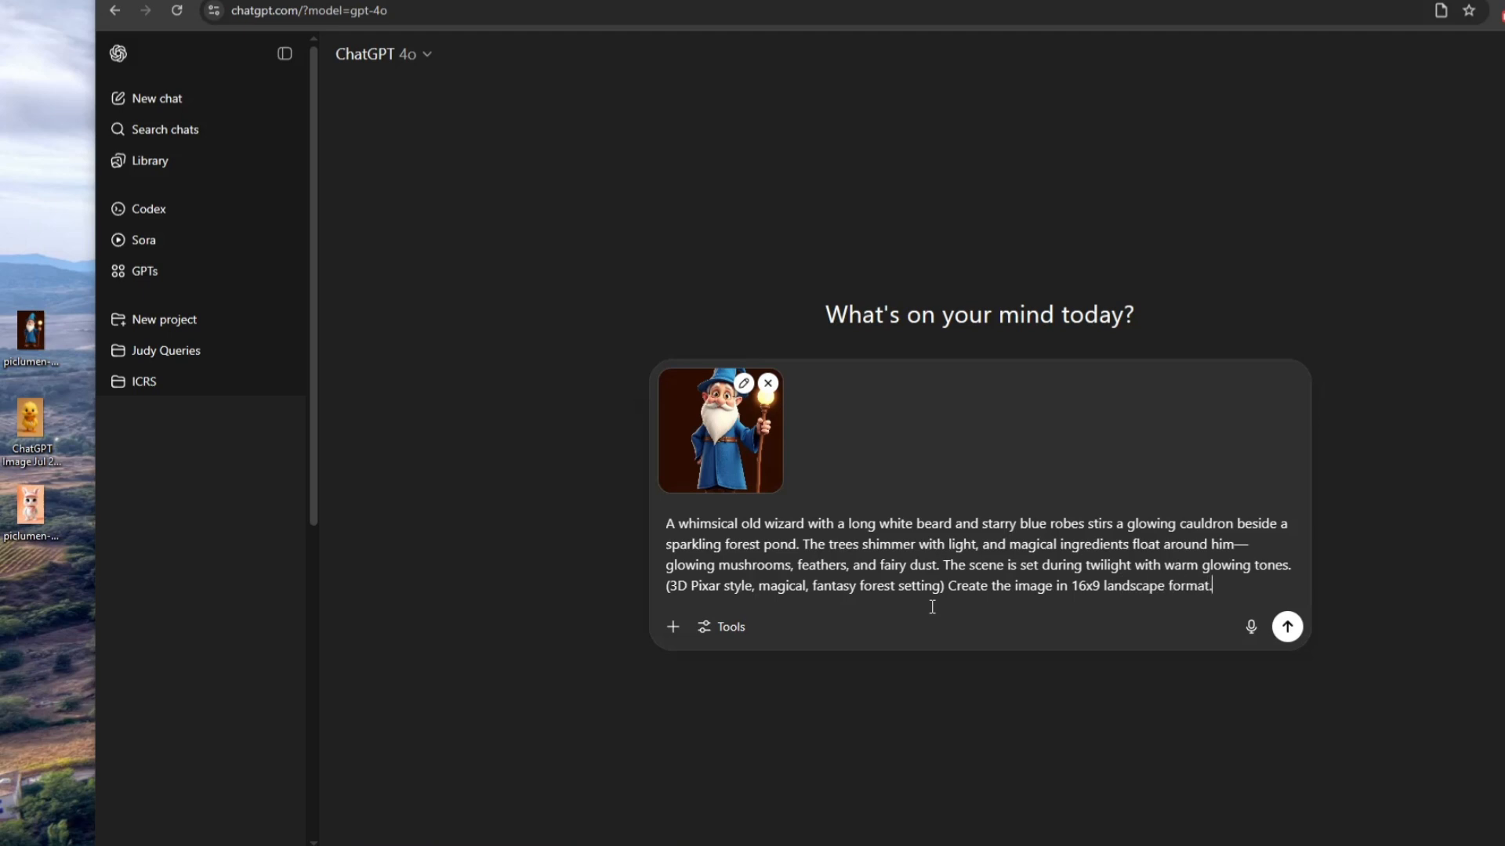
click(731, 627)
click(738, 732)
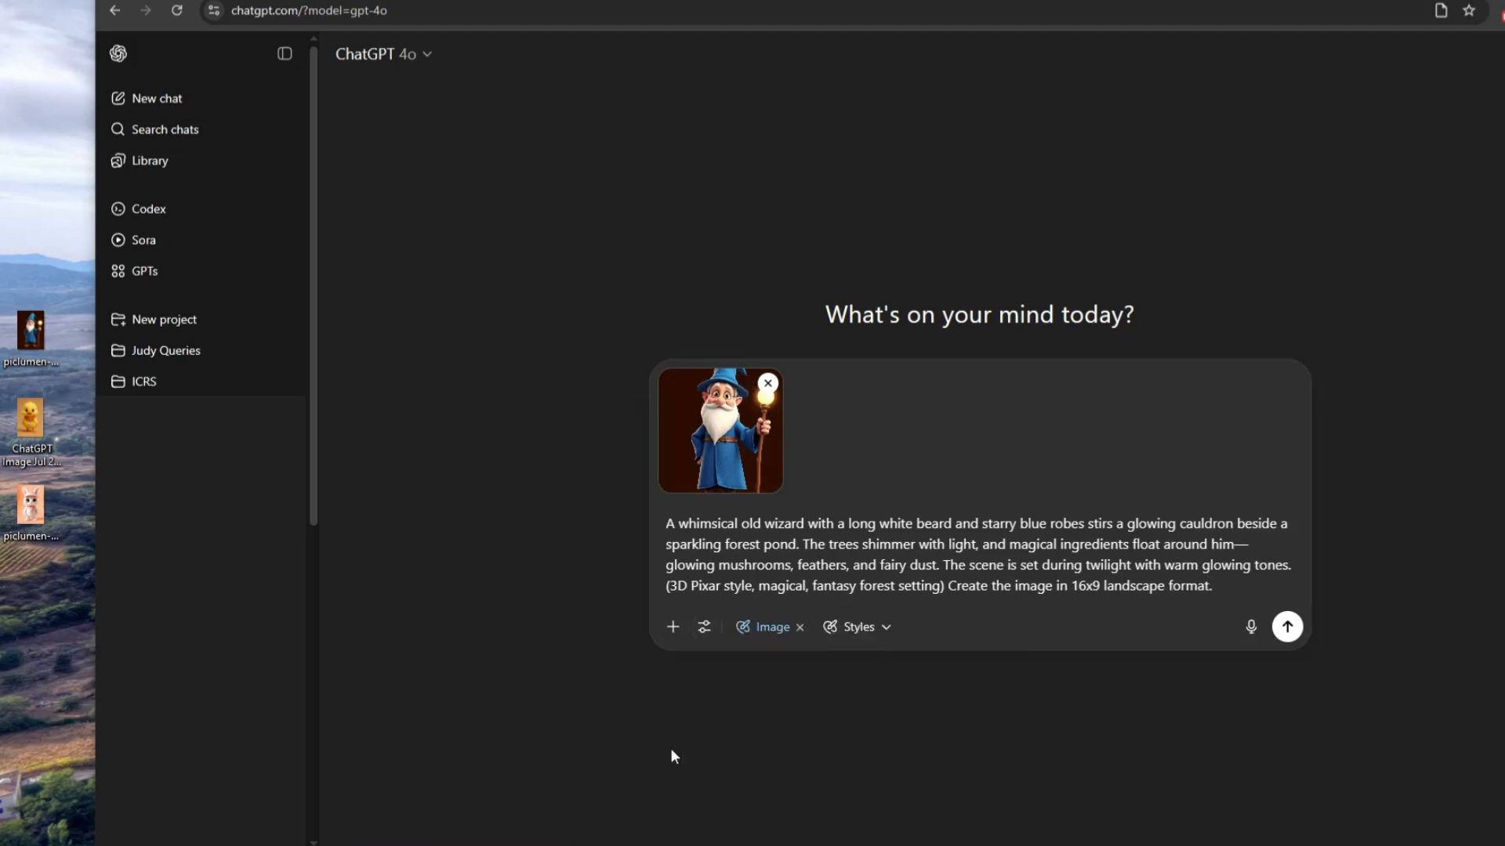
click(1287, 627)
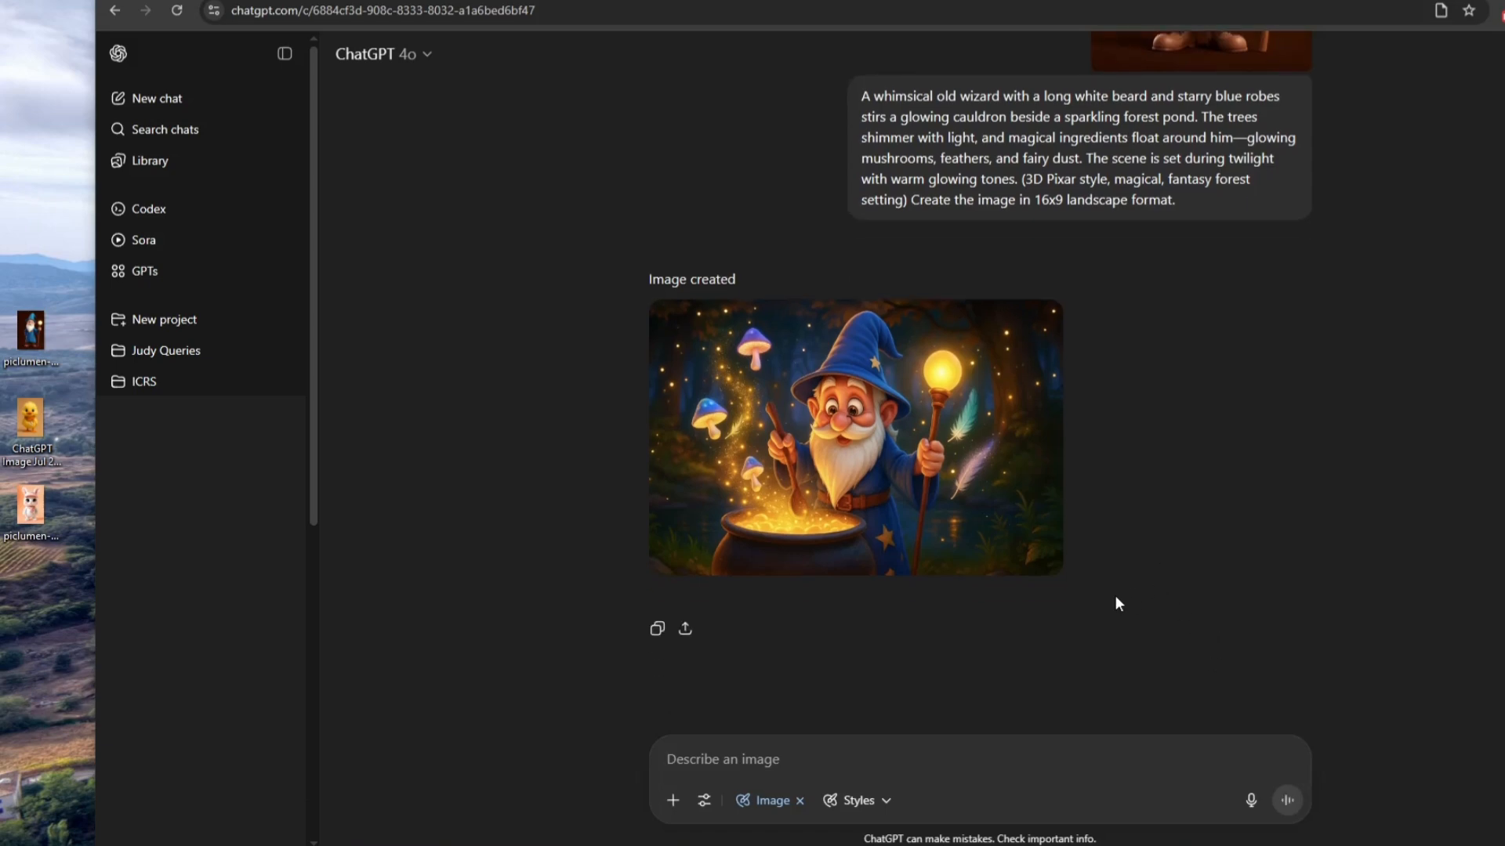
mouse_move(857, 438)
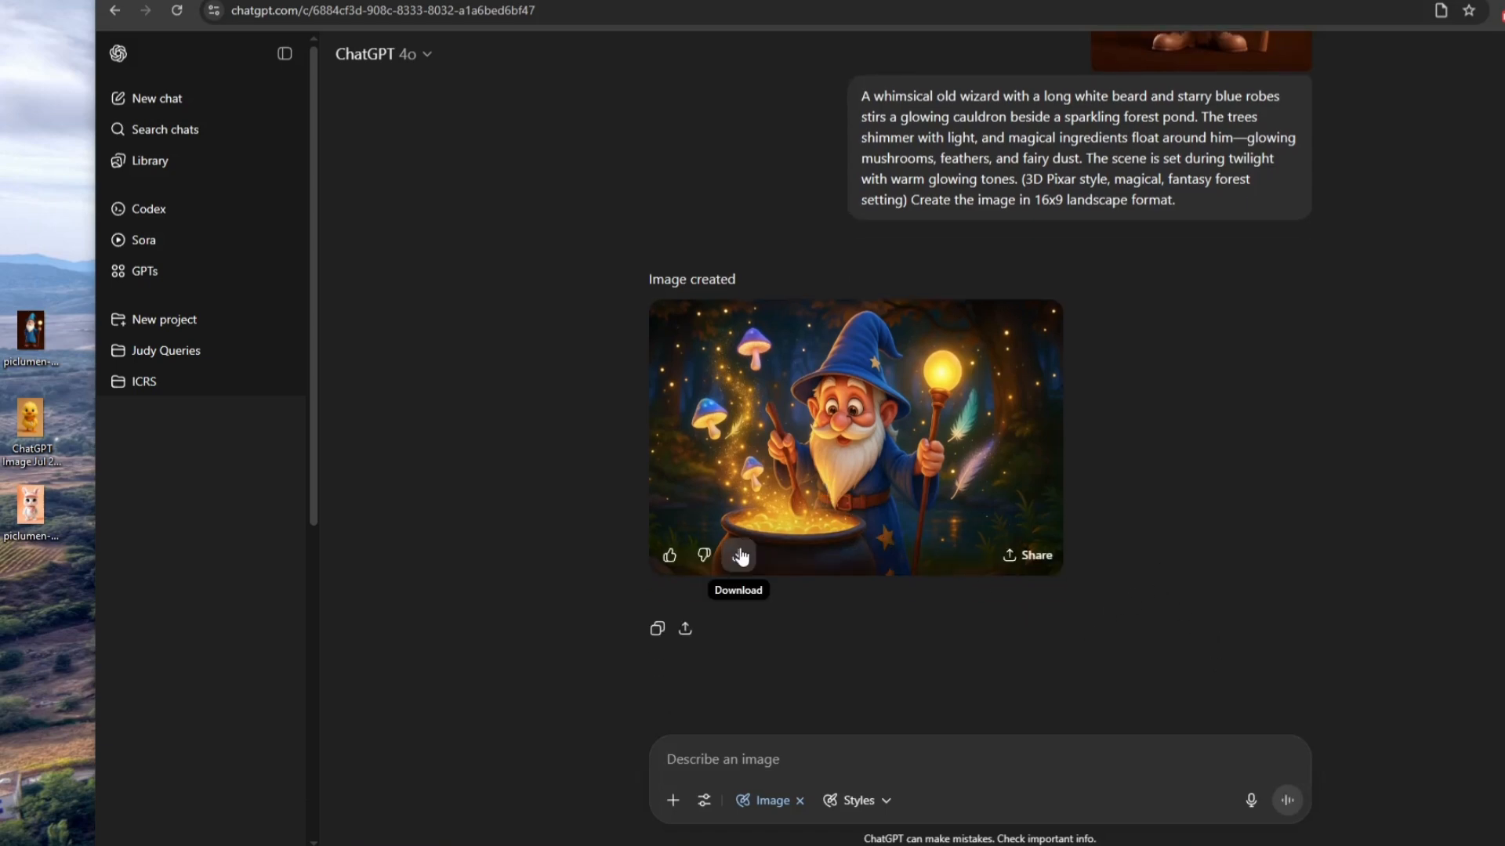
click(741, 556)
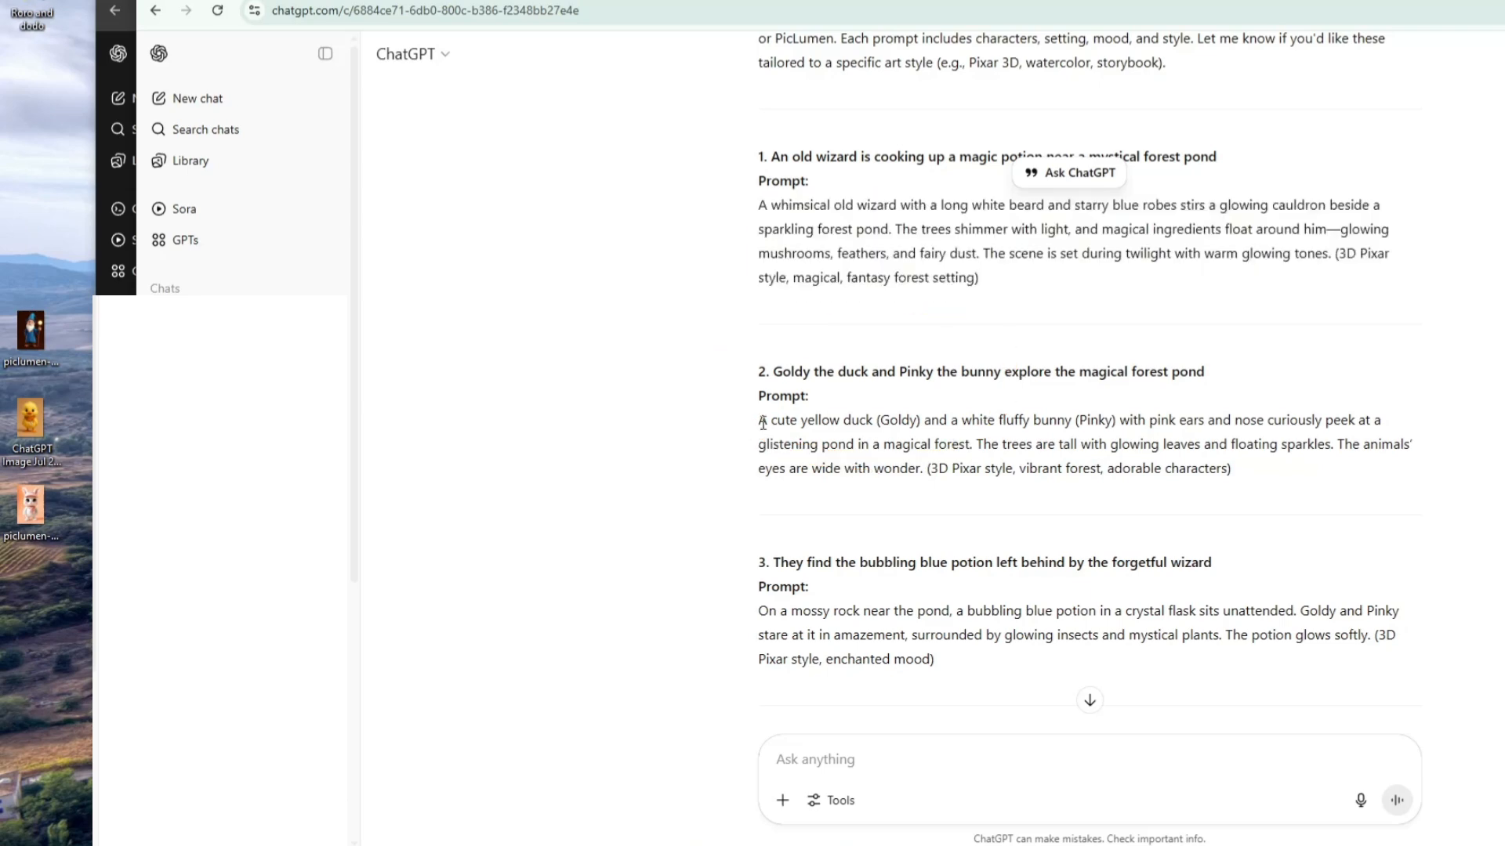
Attach the duck and bunny pictures with scene 2's prompt and generate the pond scene
drag(759, 420, 1250, 476)
key(ctrl+c)
right_click(1252, 476)
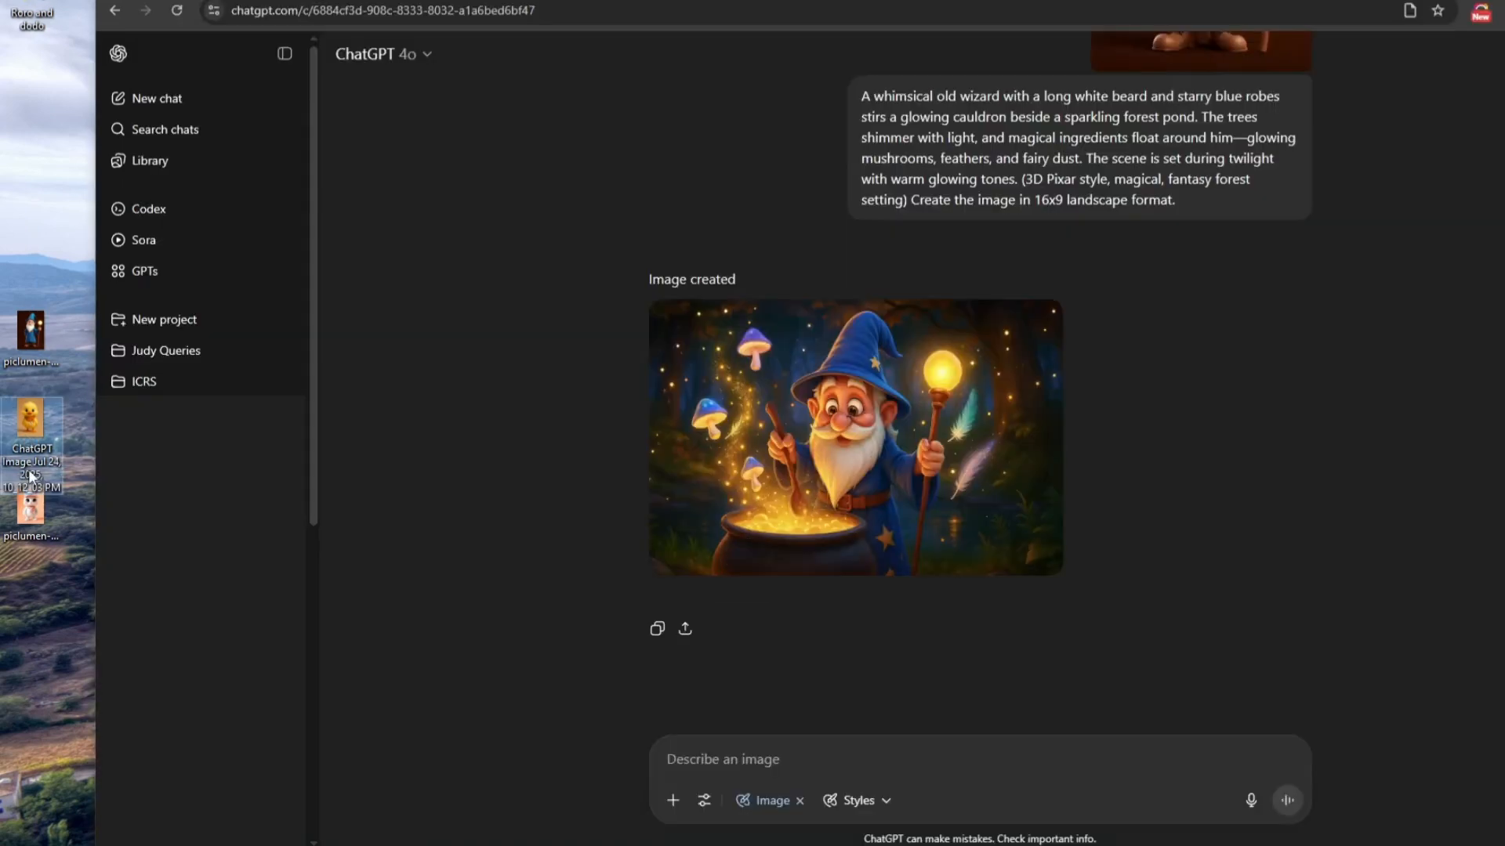
mouse_move(29, 439)
mouse_down()
mouse_move(426, 663)
mouse_move(769, 768)
mouse_up()
key(ctrl+v)
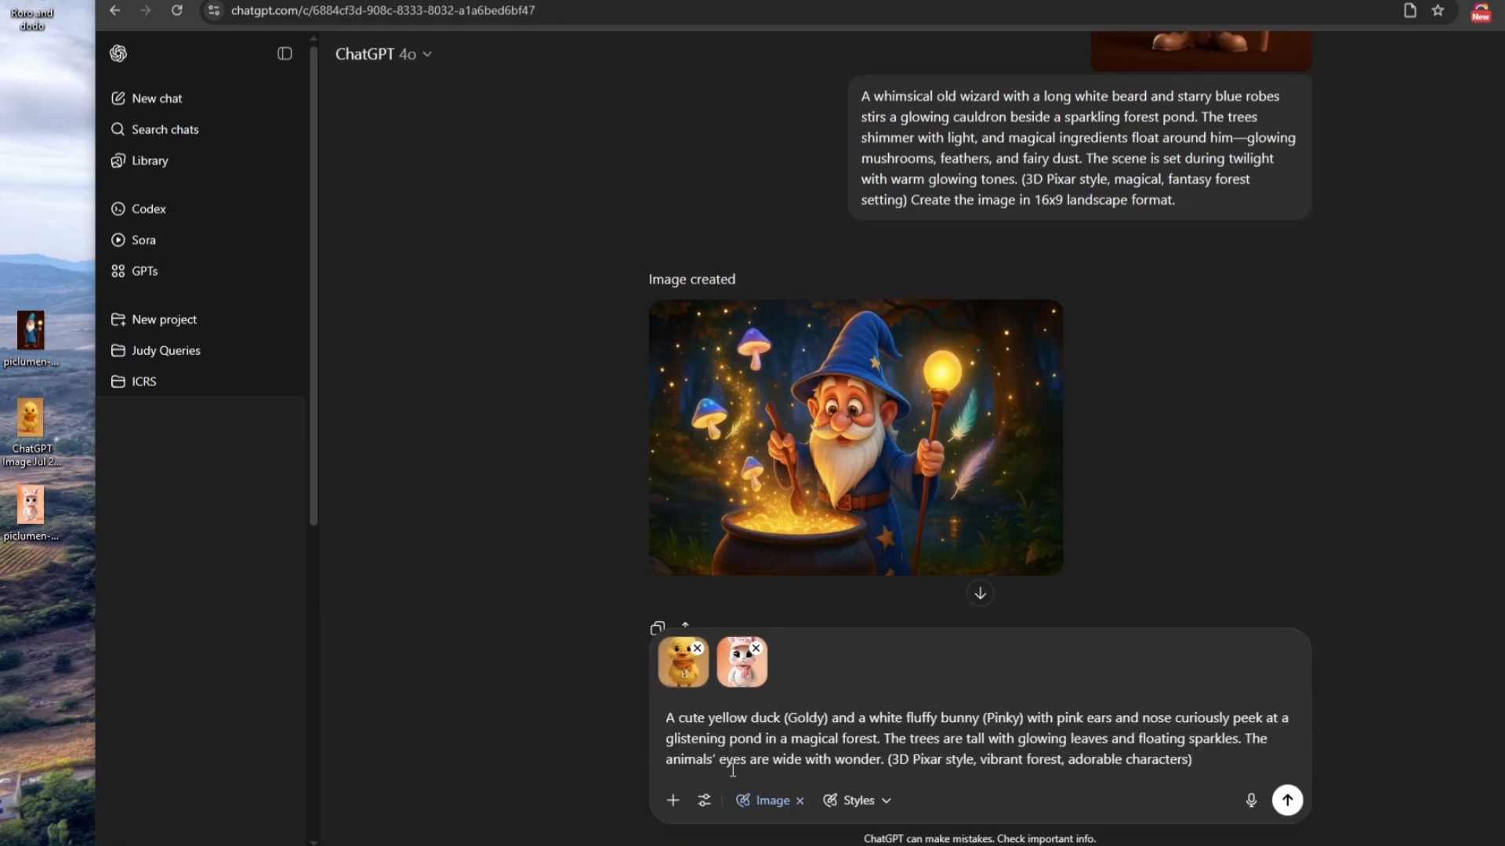
click(1287, 801)
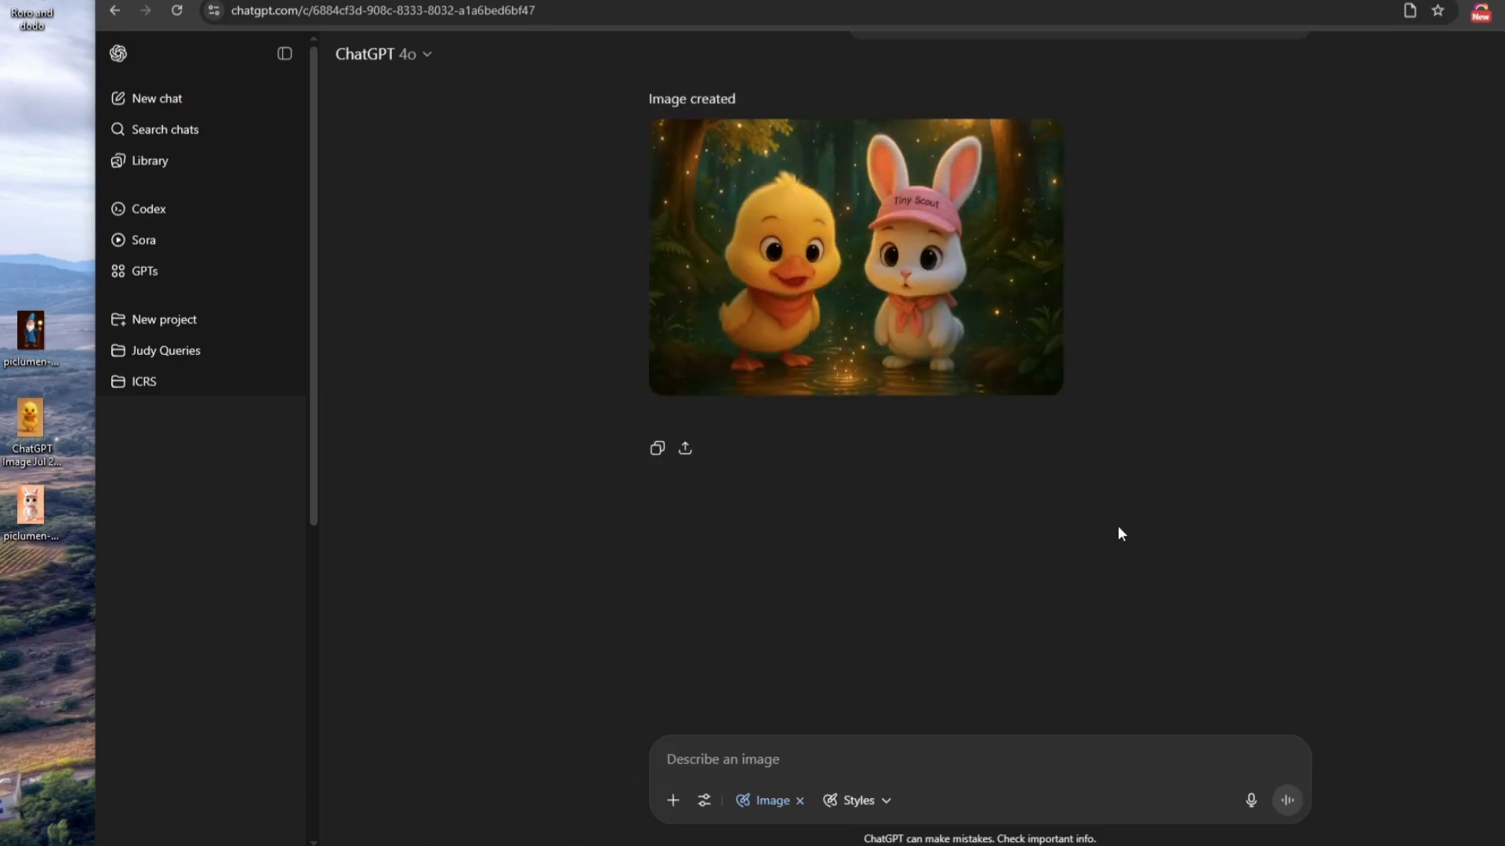
mouse_move(856, 256)
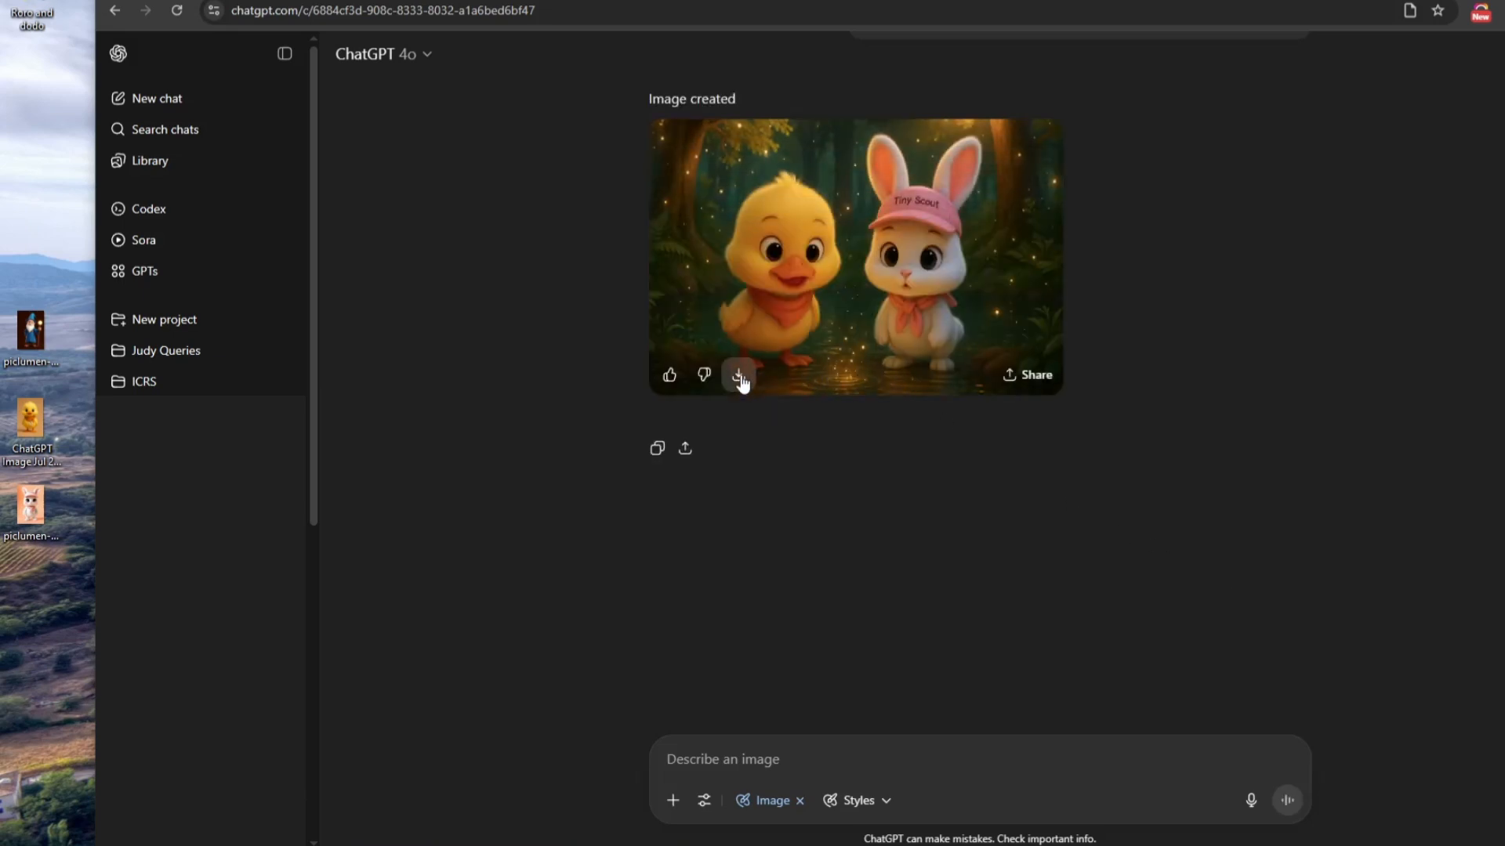
Download the duck-and-bunny scene and save it as image 2
click(742, 376)
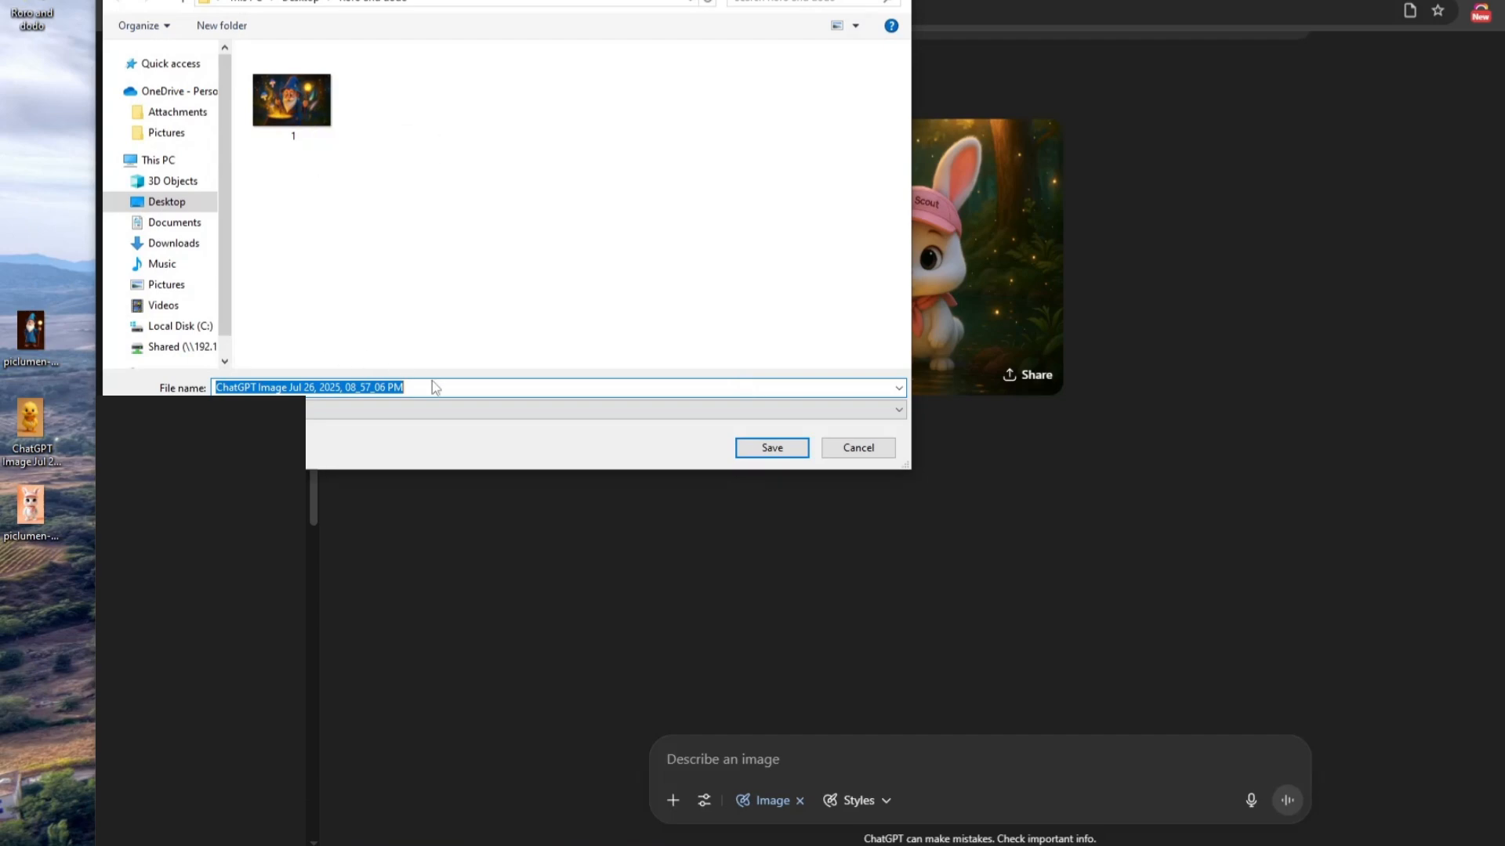
key(BackSpace)
text(2)
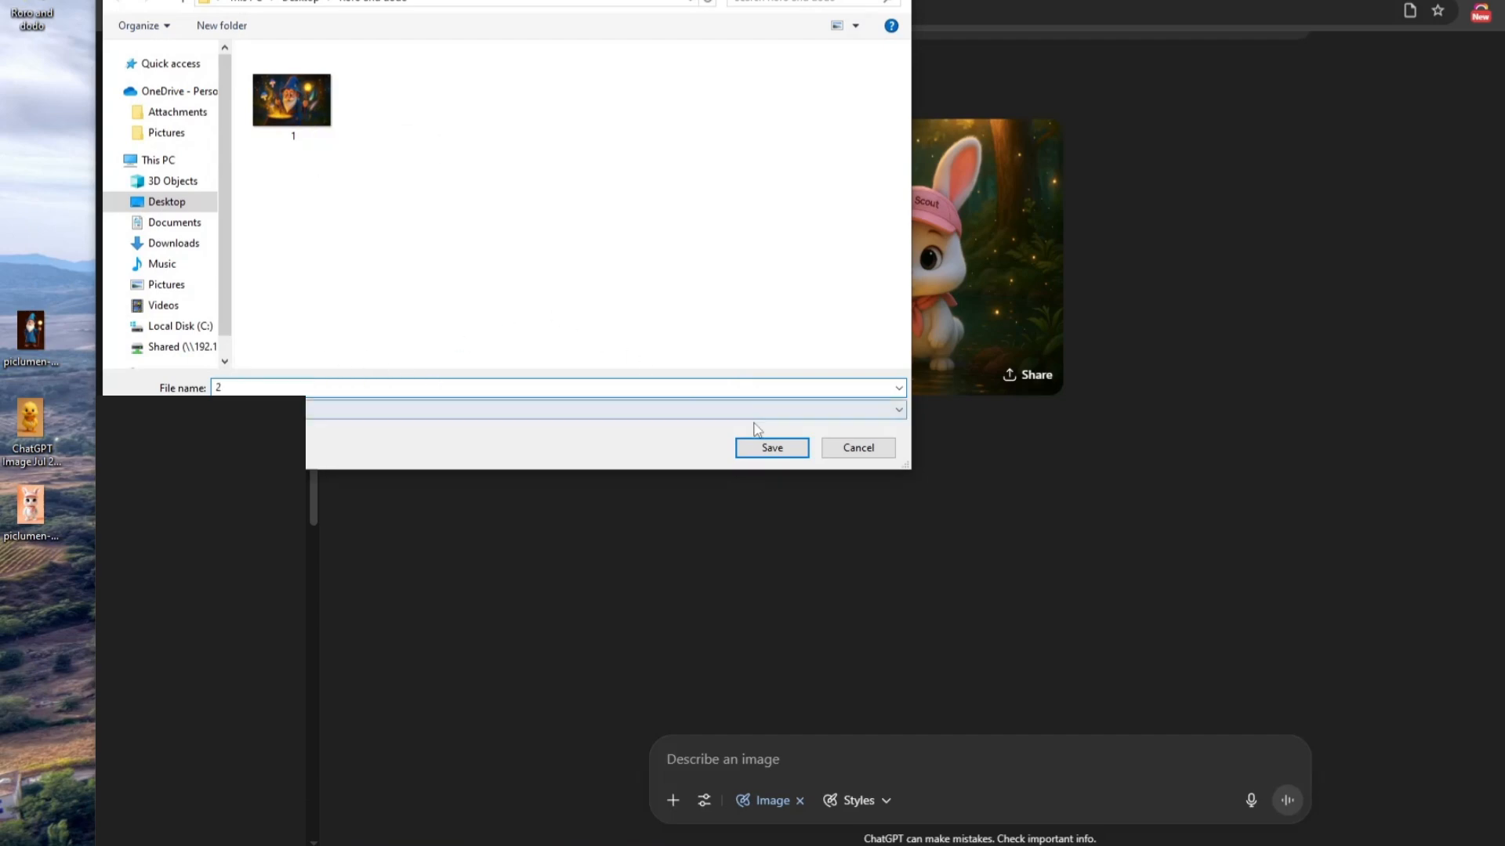
click(771, 448)
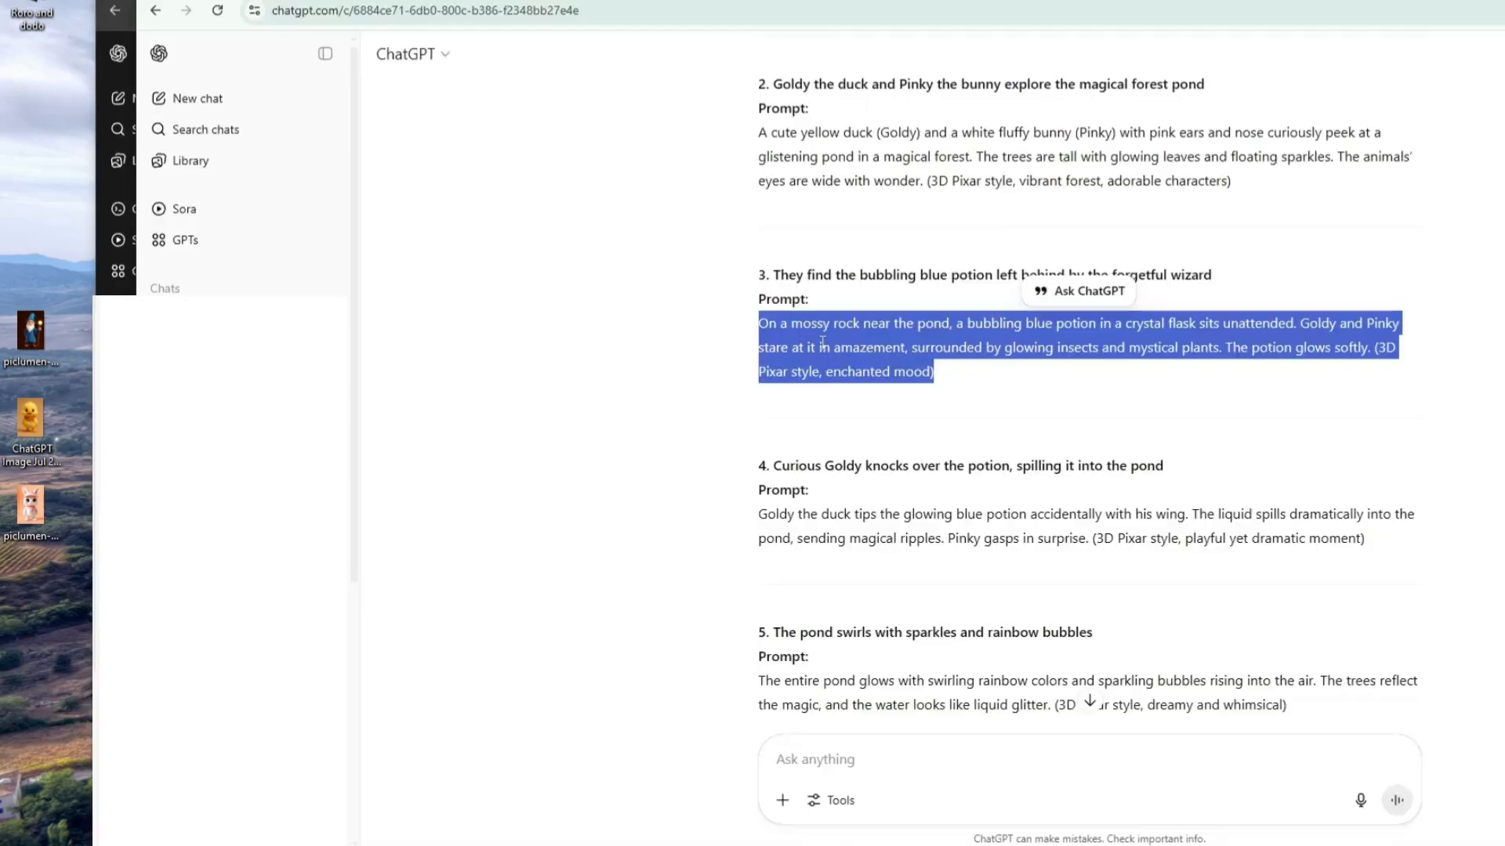
Paste scene 3's bubbling-potion prompt, attach the character pictures, and generate the scene
right_click(825, 348)
click(850, 364)
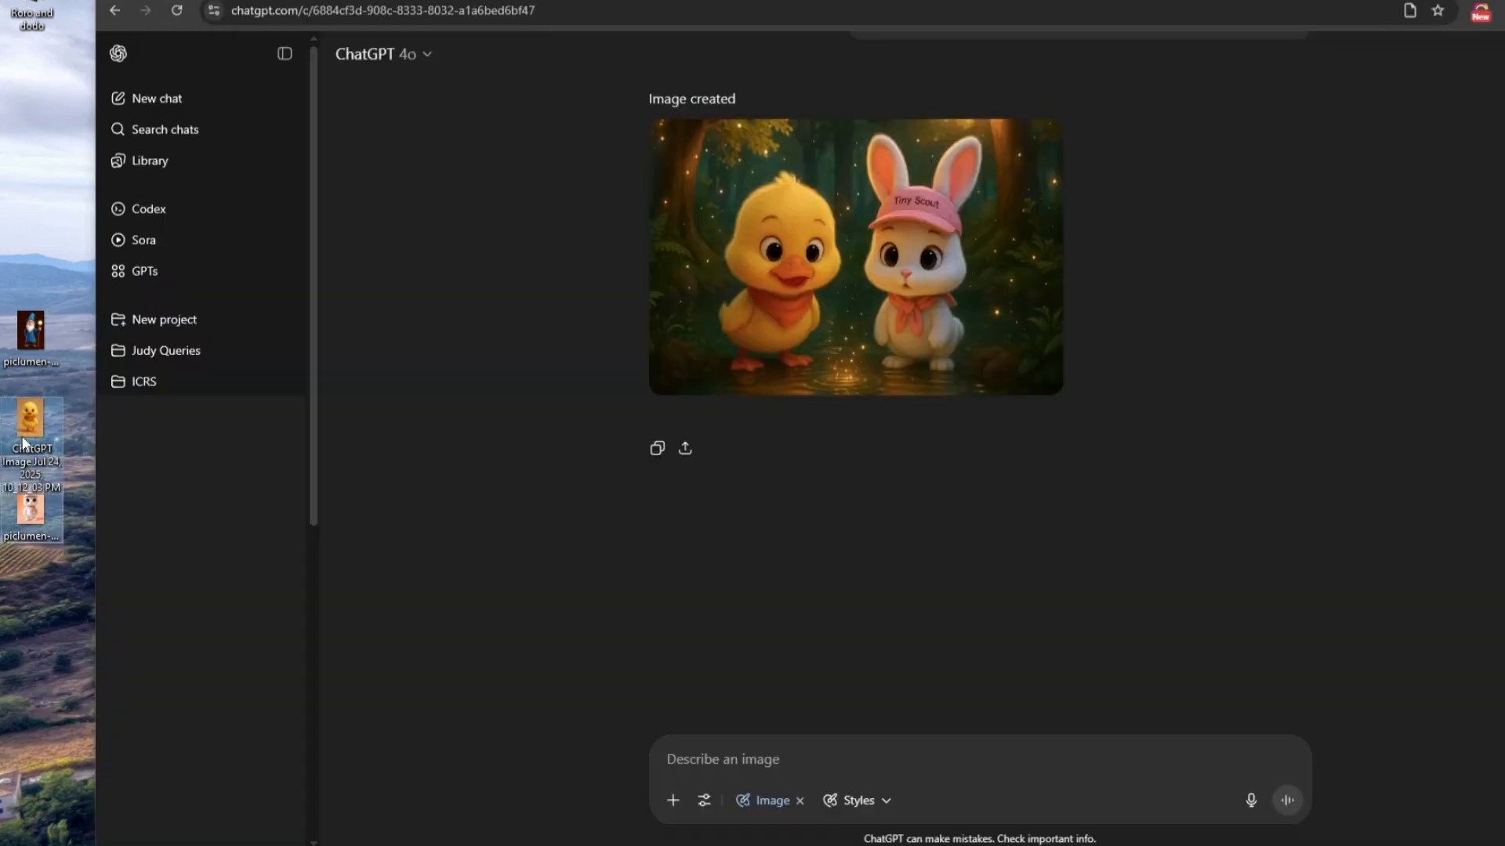
click(704, 760)
text(On a mossy rock near the pond, a bubbling blue potion in a crystal flask sits unattended. Goldy and Pinky stare at it in amazement, surrounded by glowing insects and mystical plants. The potion glows softly. (3D Pixar style, enchanted mood))
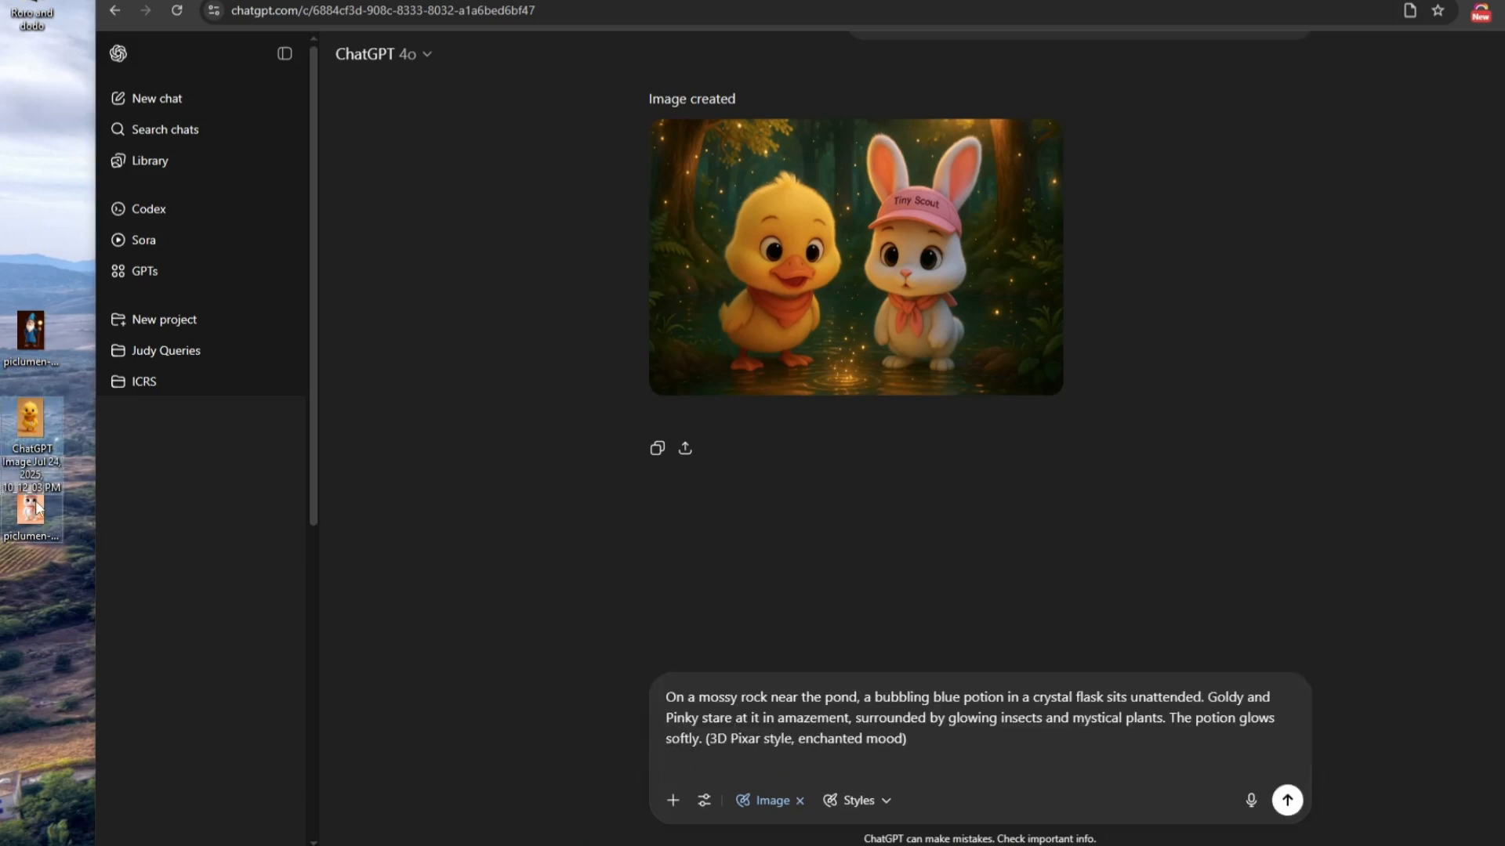
drag(28, 423, 721, 709)
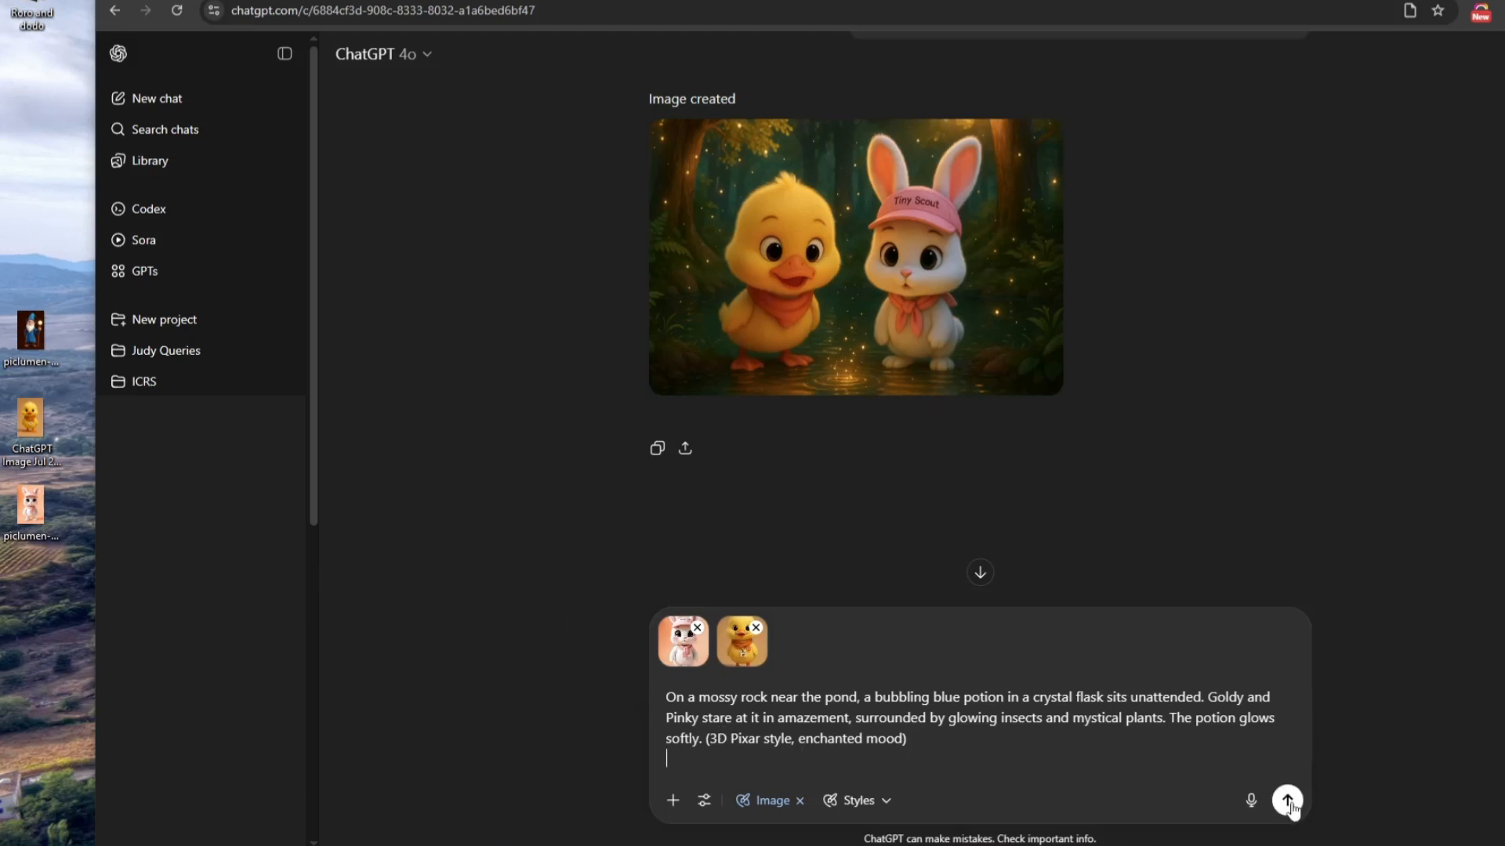
click(1289, 803)
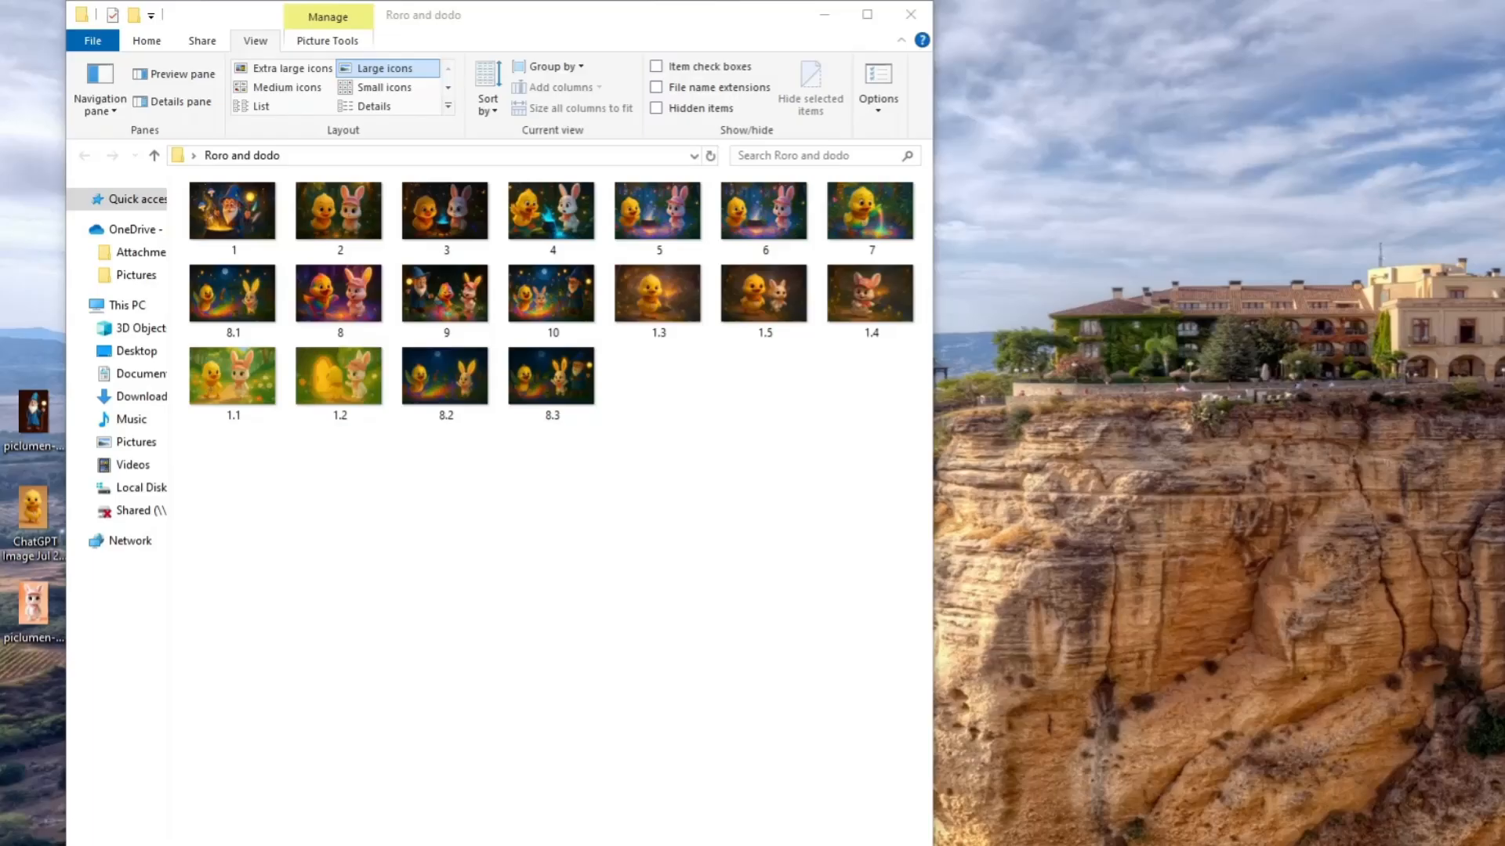
Preview the wizard scene image in Photos and browse through the following scene pictures
double_click(237, 220)
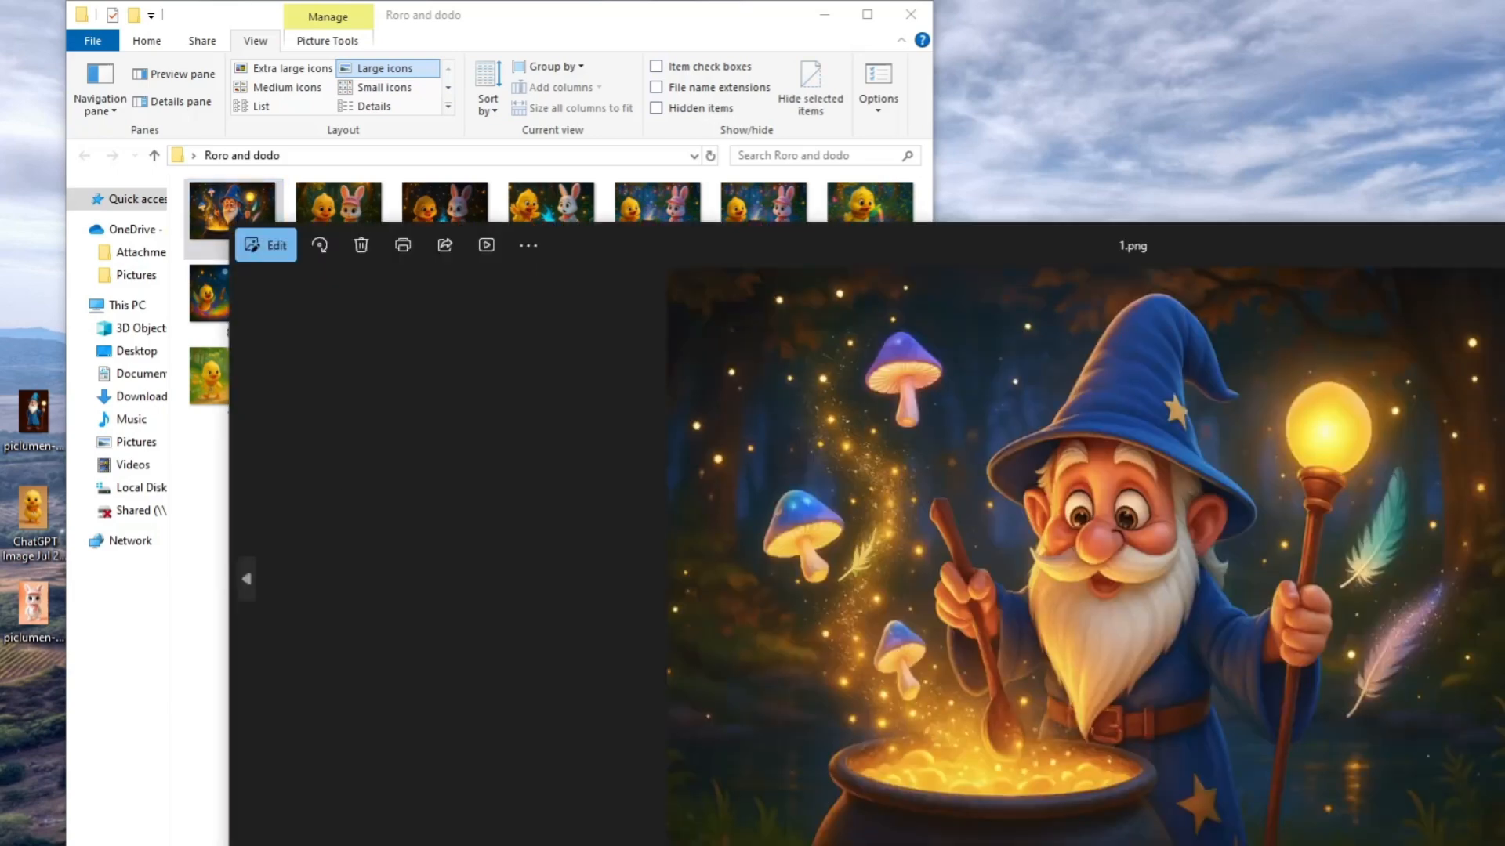
key(Right)
key(Right)
key(Right)
key(Right)
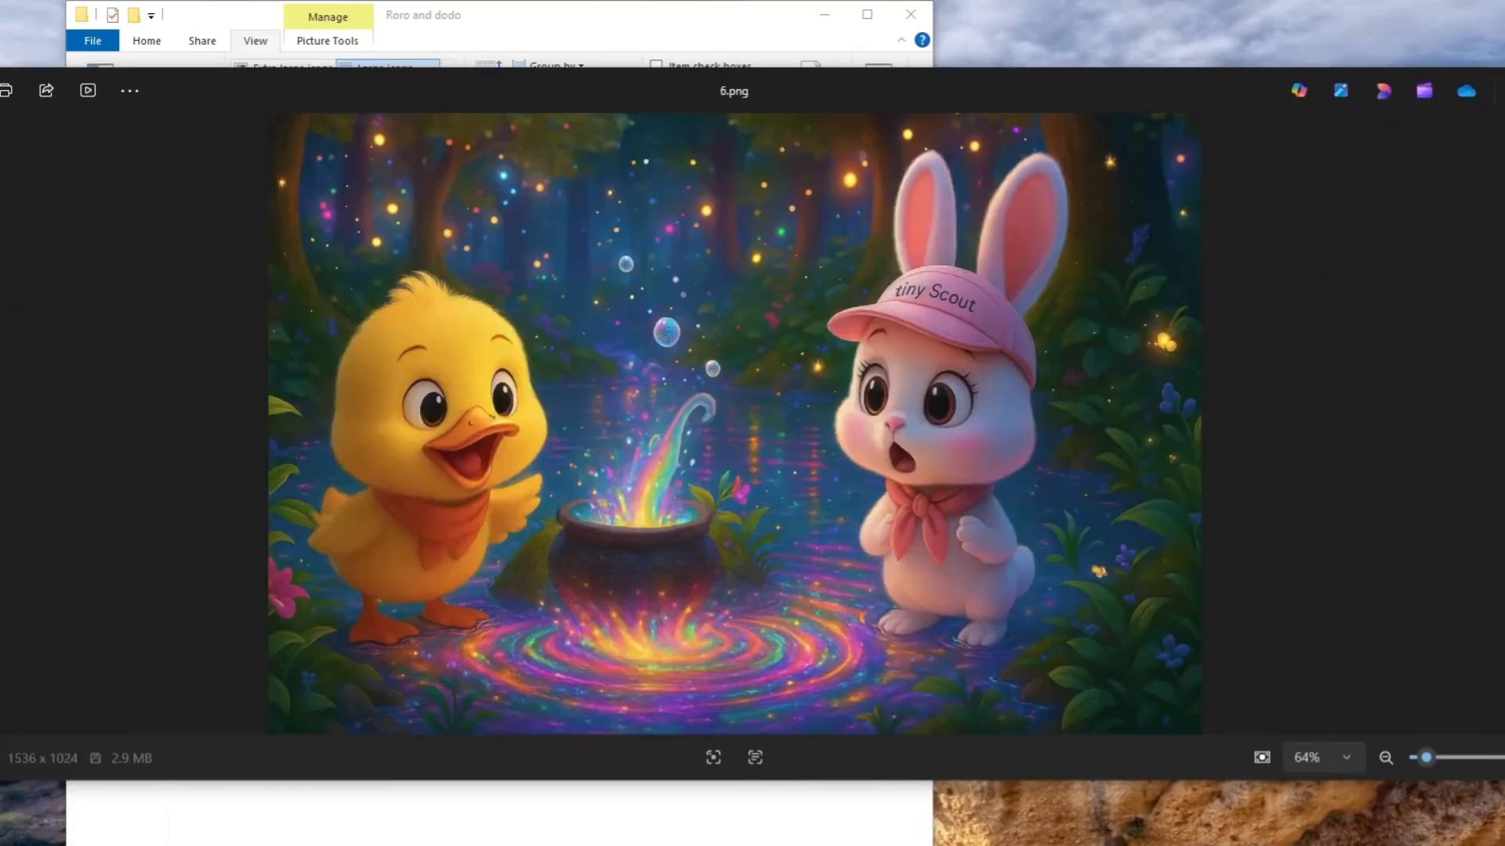
key(Right)
key(Right)
key(Right)
key(Right)
key(Right)
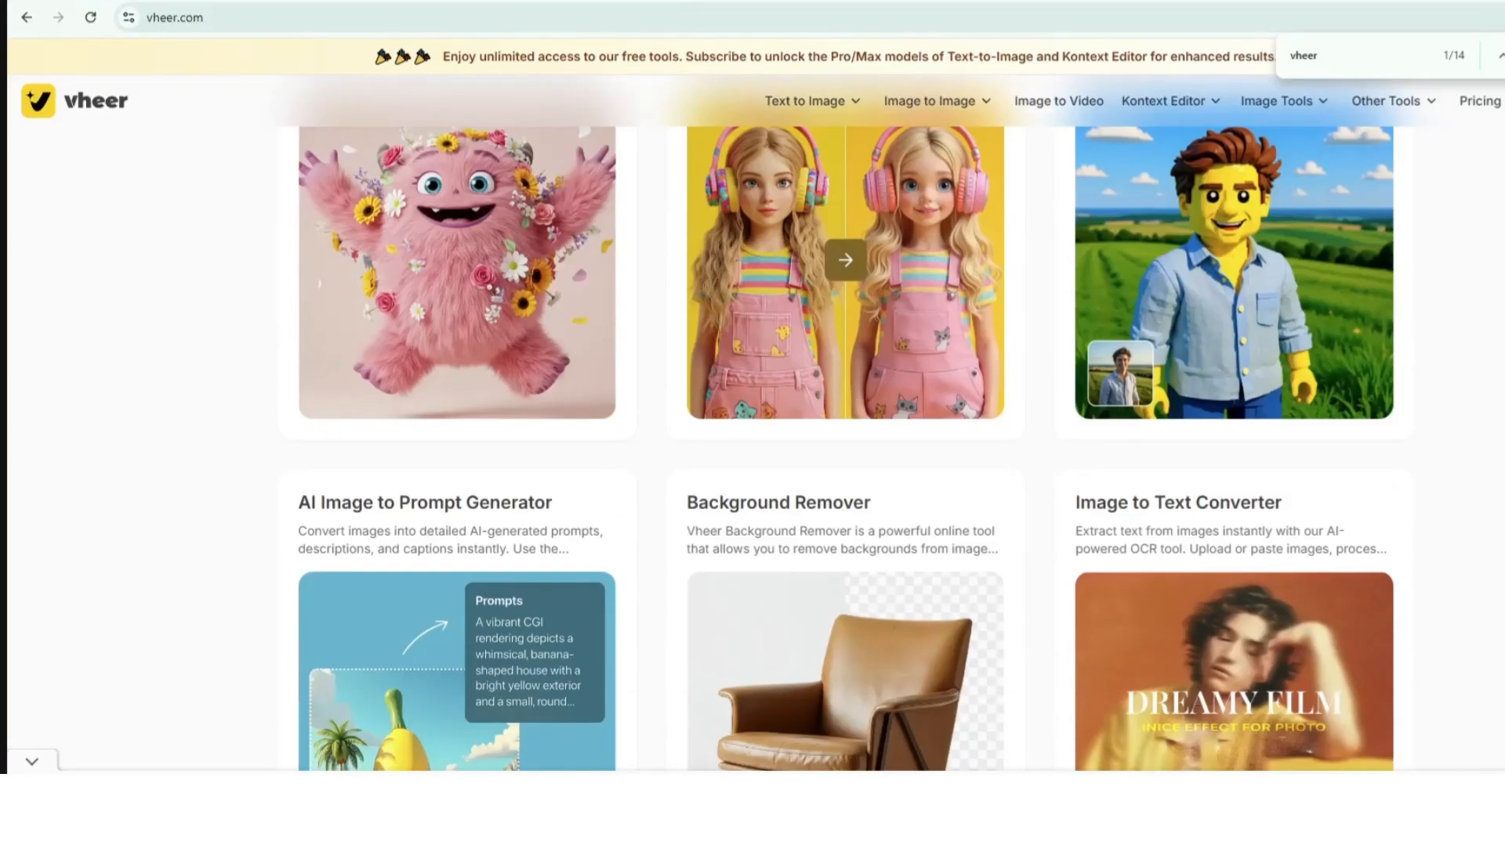
scroll(752, 471, down, 5)
scroll(753, 471, down, 5)
scroll(752, 470, down, 1)
scroll(753, 470, down, 6)
scroll(752, 471, down, 4)
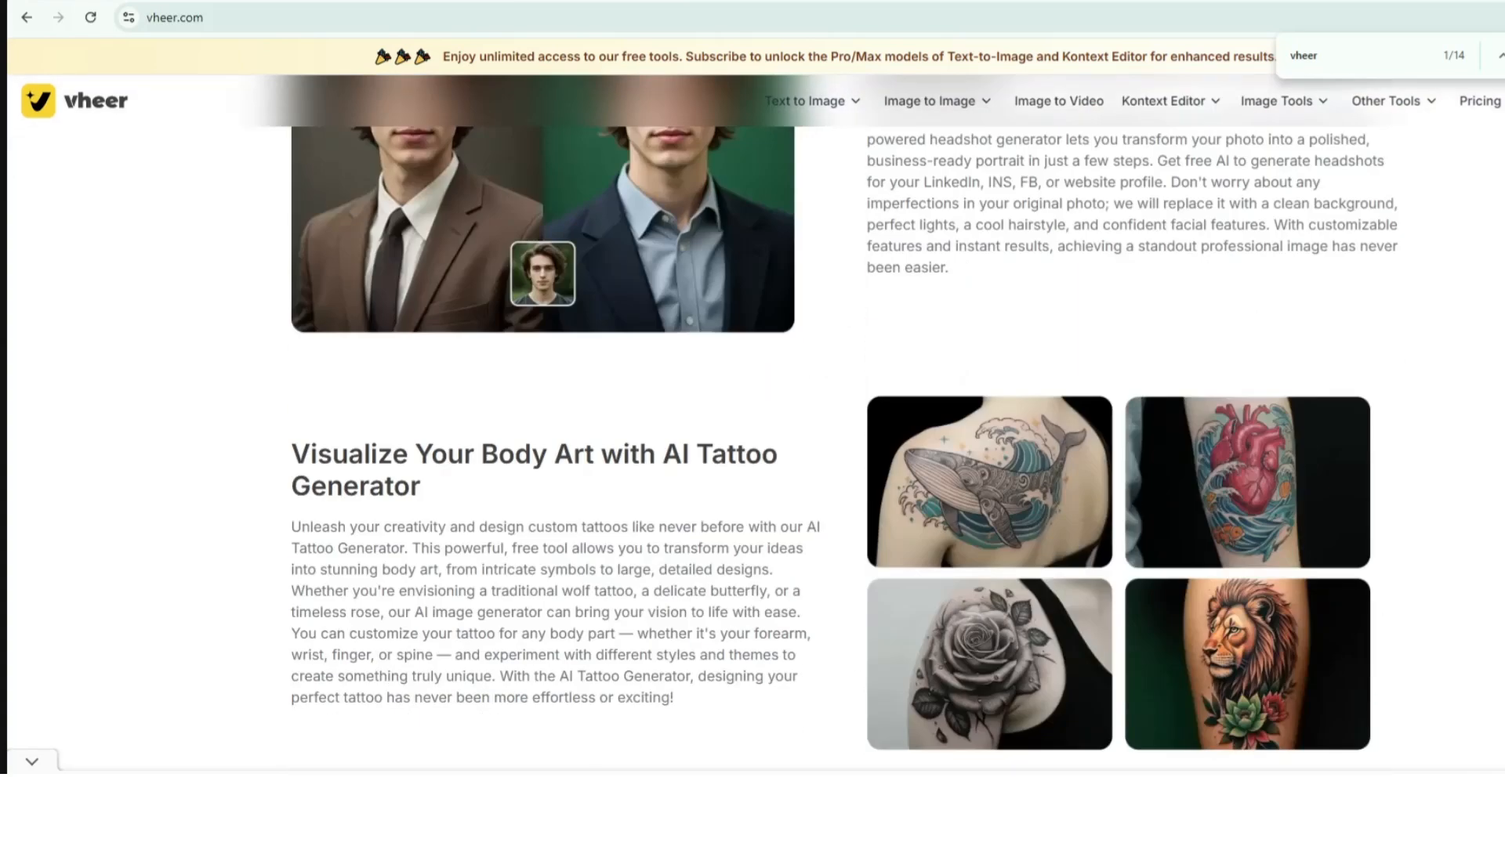
scroll(752, 471, down, 5)
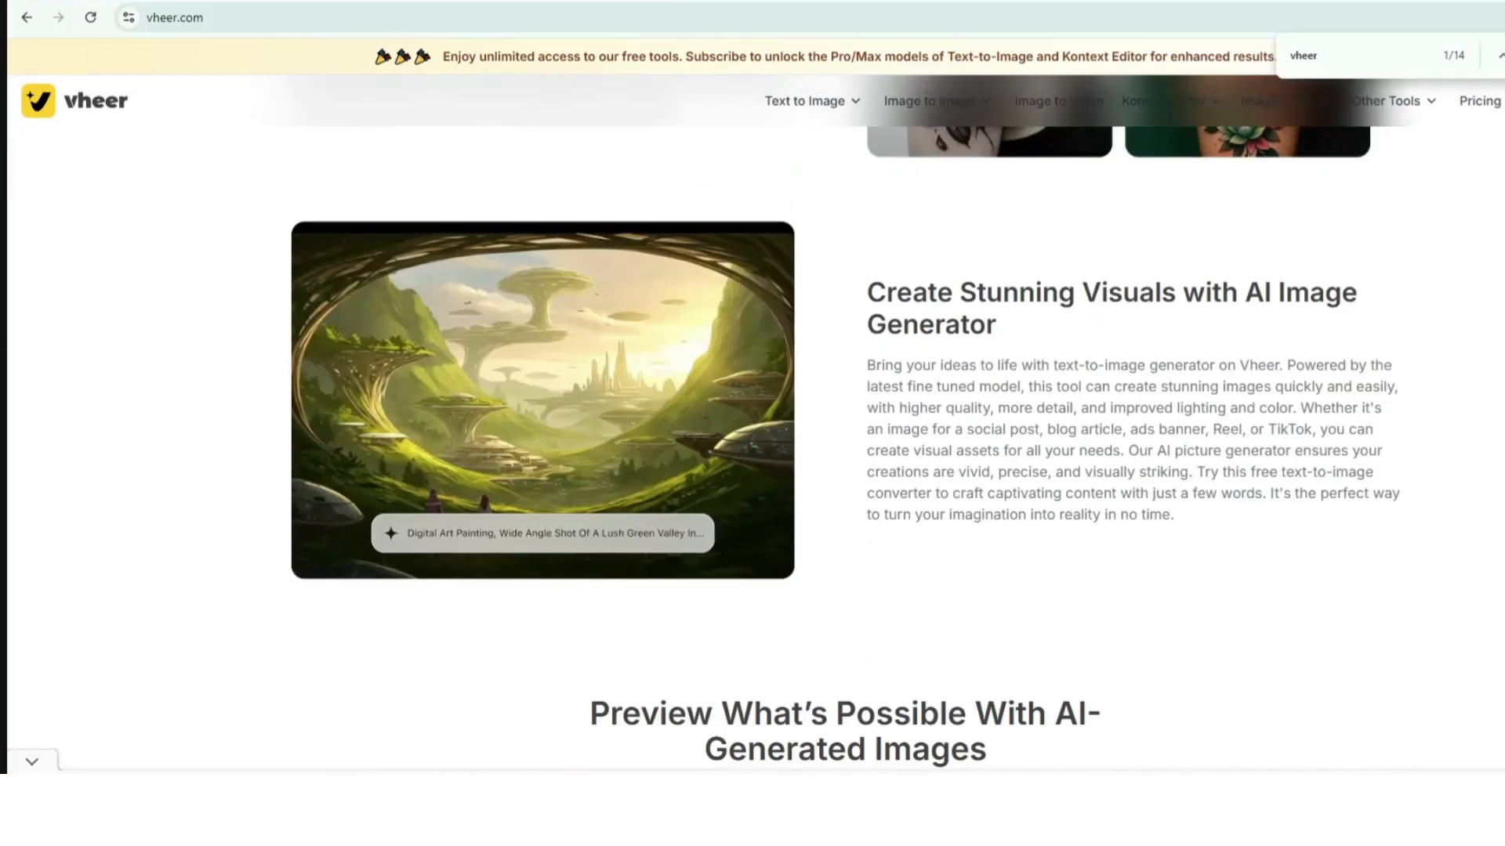
scroll(753, 471, down, 4)
scroll(752, 471, down, 5)
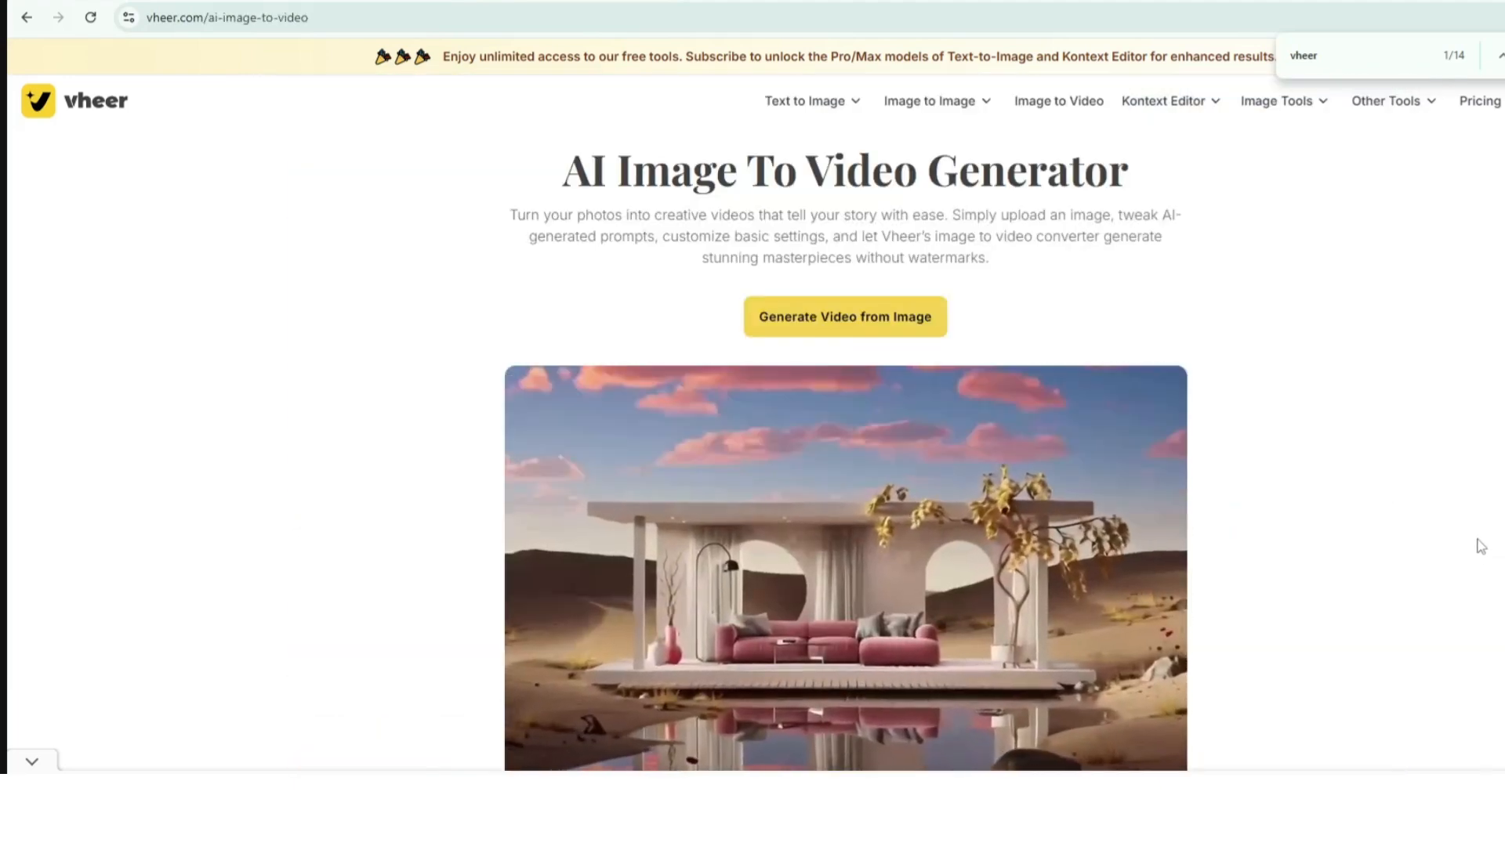
scroll(1483, 544, down, 2)
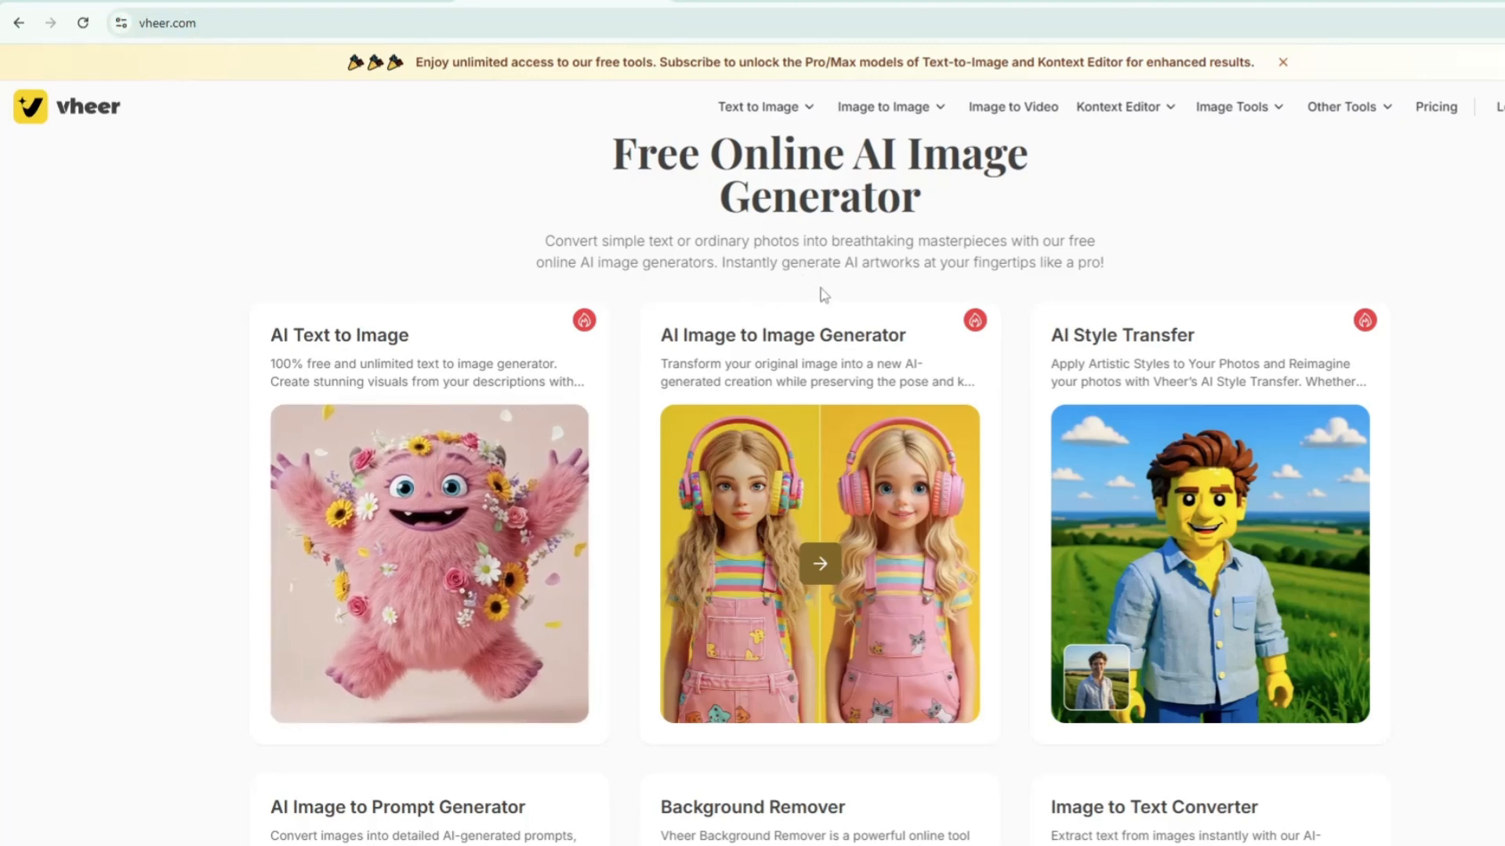
Go to Vheer's Image to Video generator page from the top navigation
click(1007, 109)
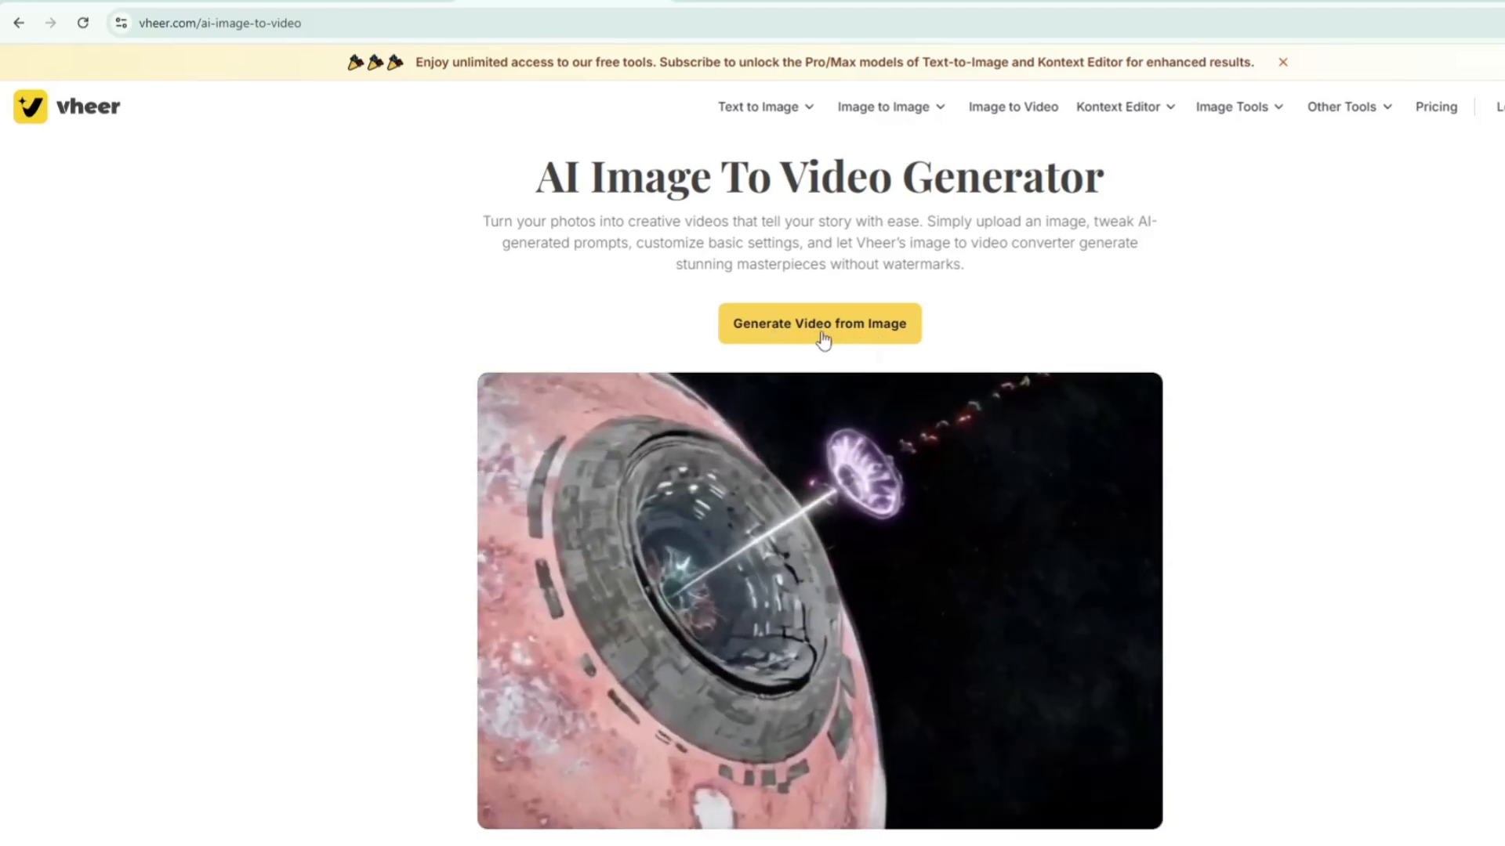
Upload wizard image 1 as the source for image-to-video generation
click(823, 332)
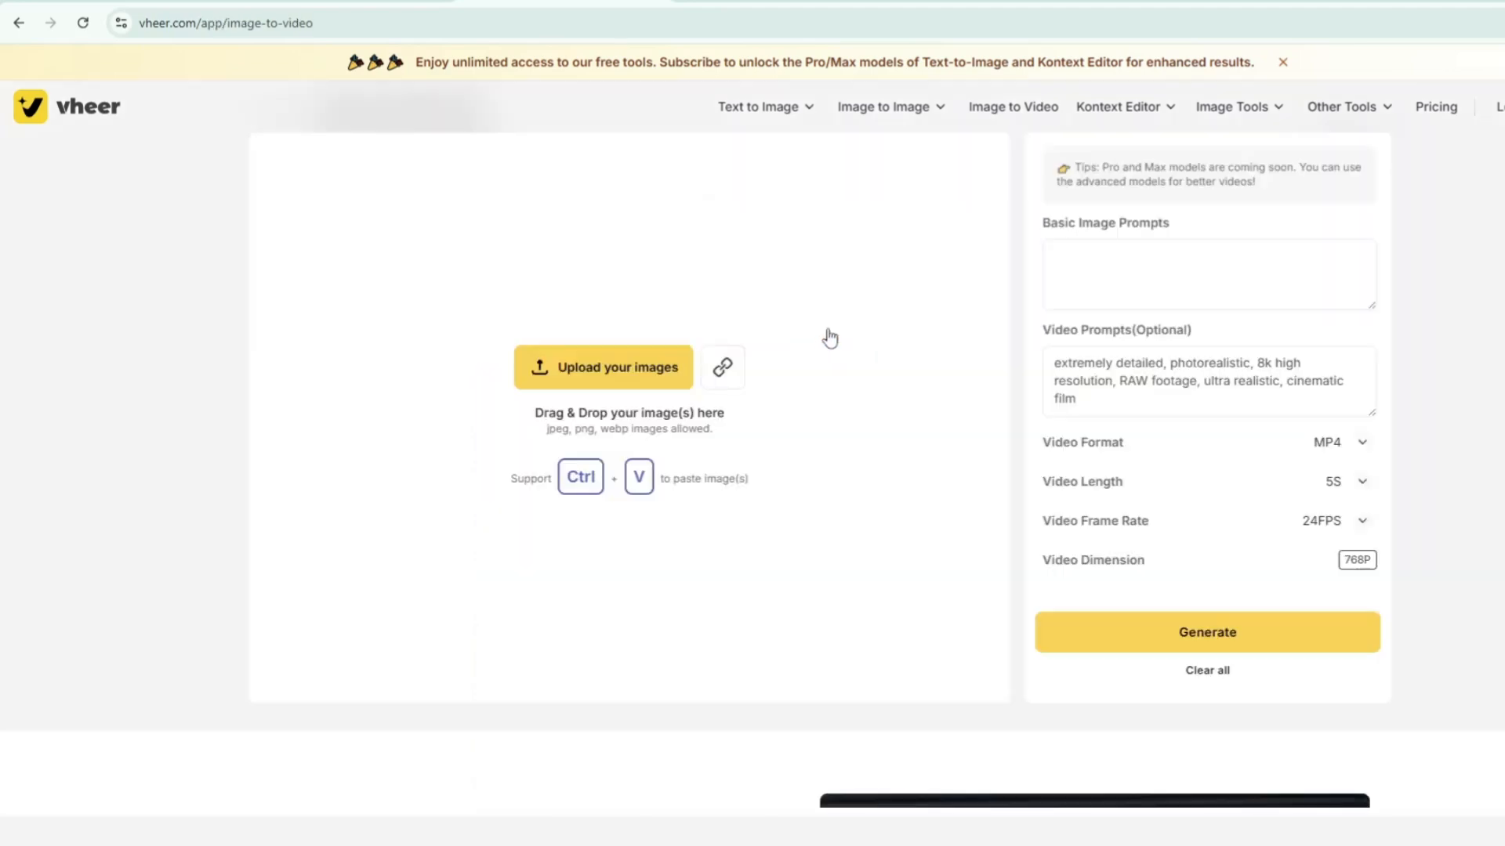
click(615, 348)
double_click(173, 110)
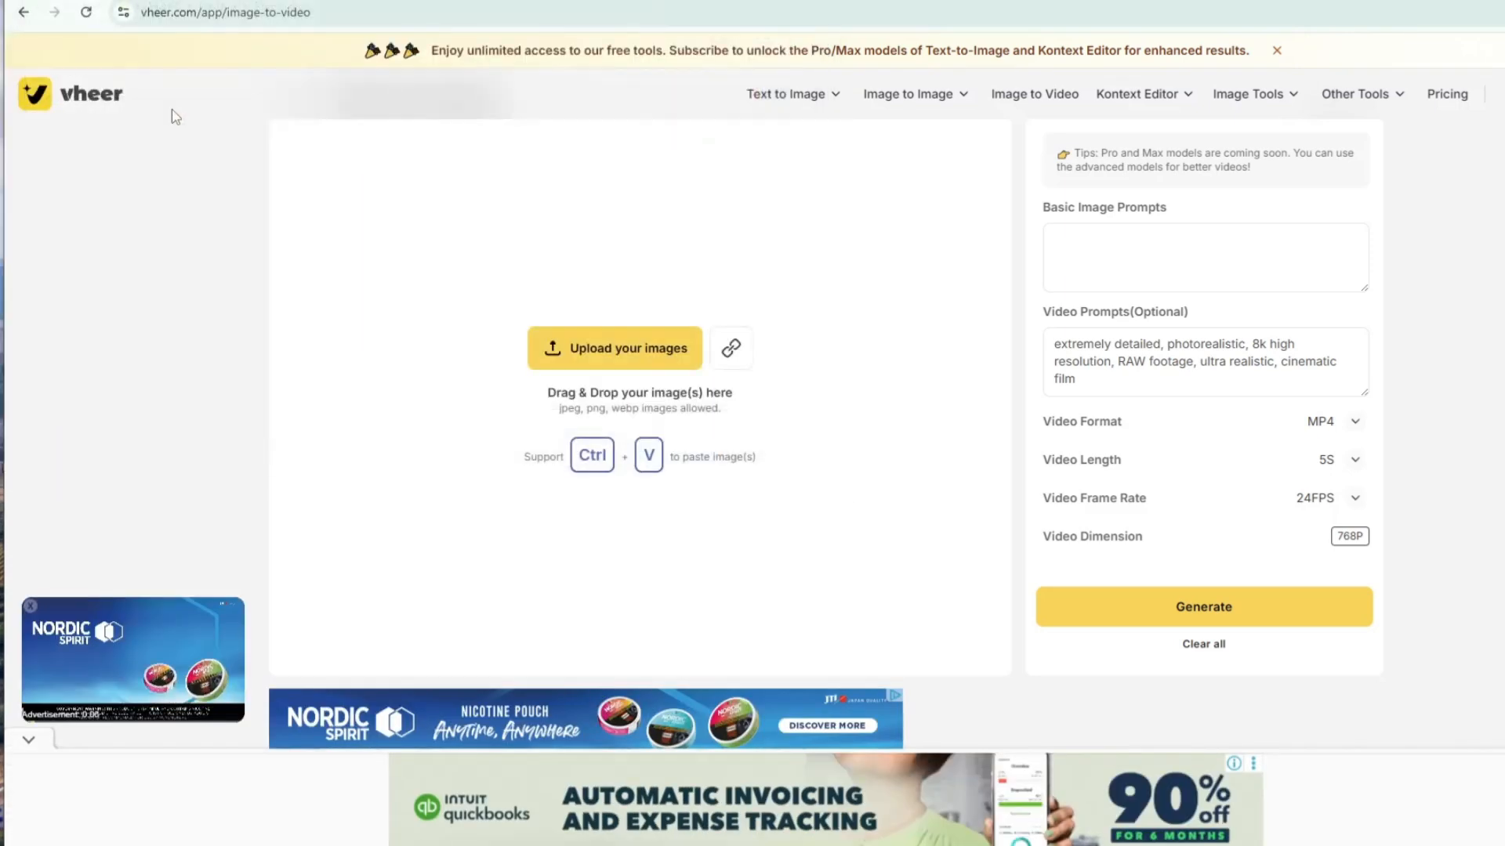
click(1202, 607)
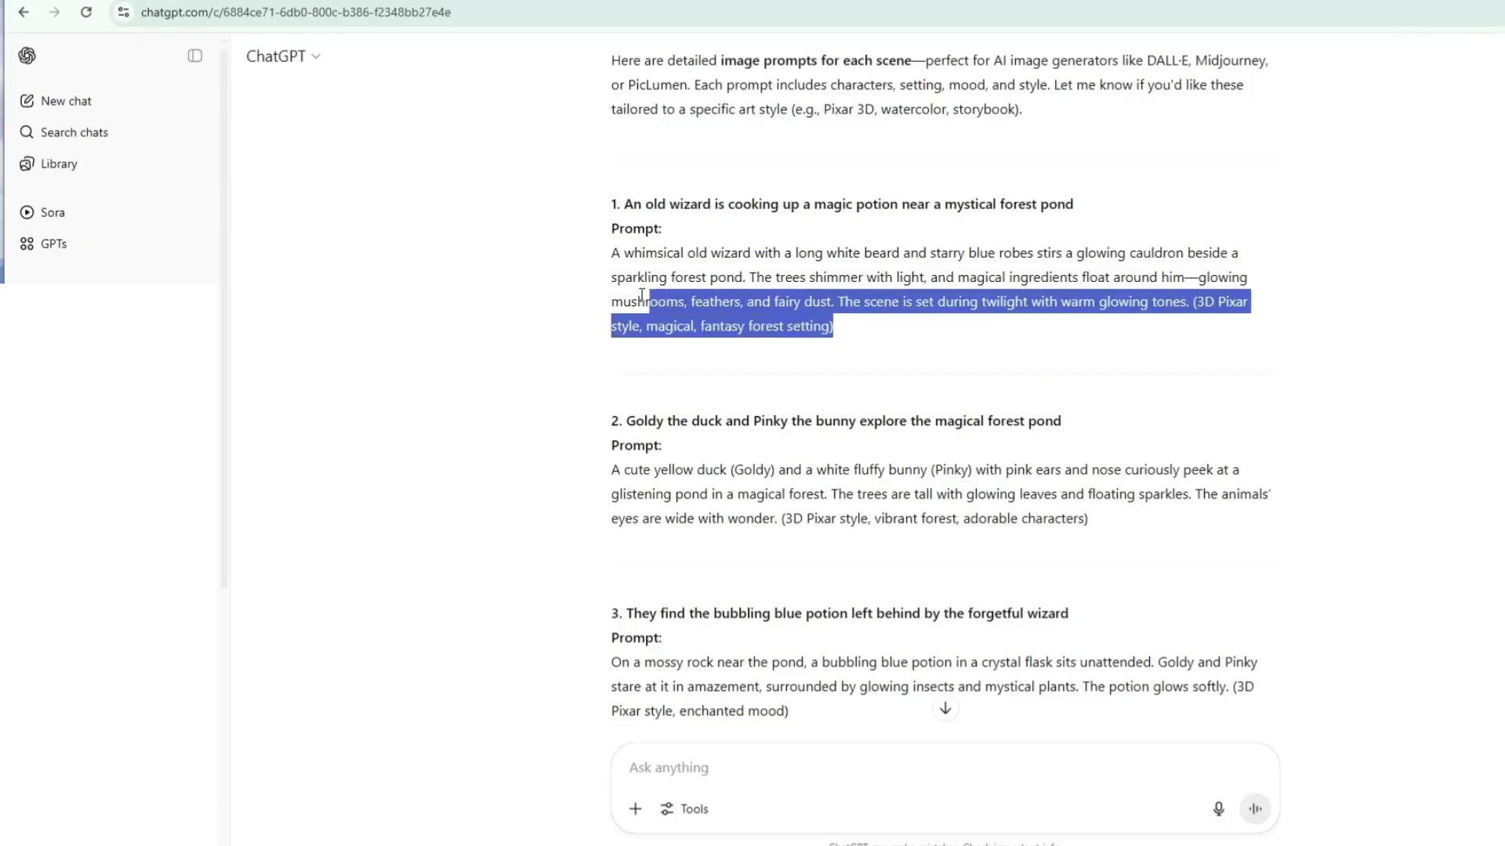
Copy the wizard scene prompt from ChatGPT into the Video Prompts field
mouse_move(836, 326)
mouse_down()
mouse_move(577, 274)
mouse_move(611, 252)
mouse_up()
right_click(635, 295)
click(664, 304)
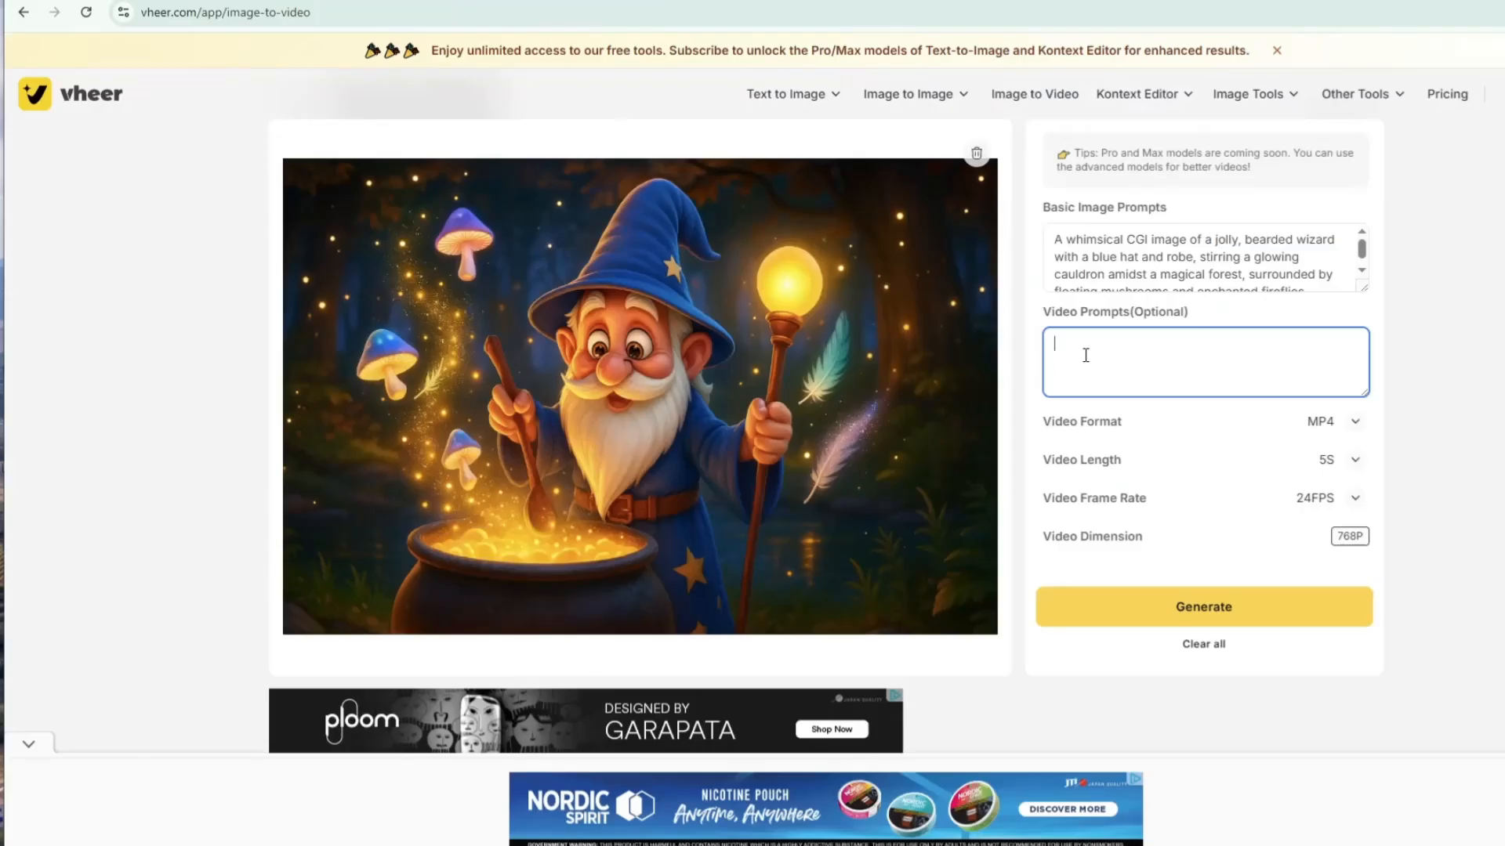
key(ctrl+v)
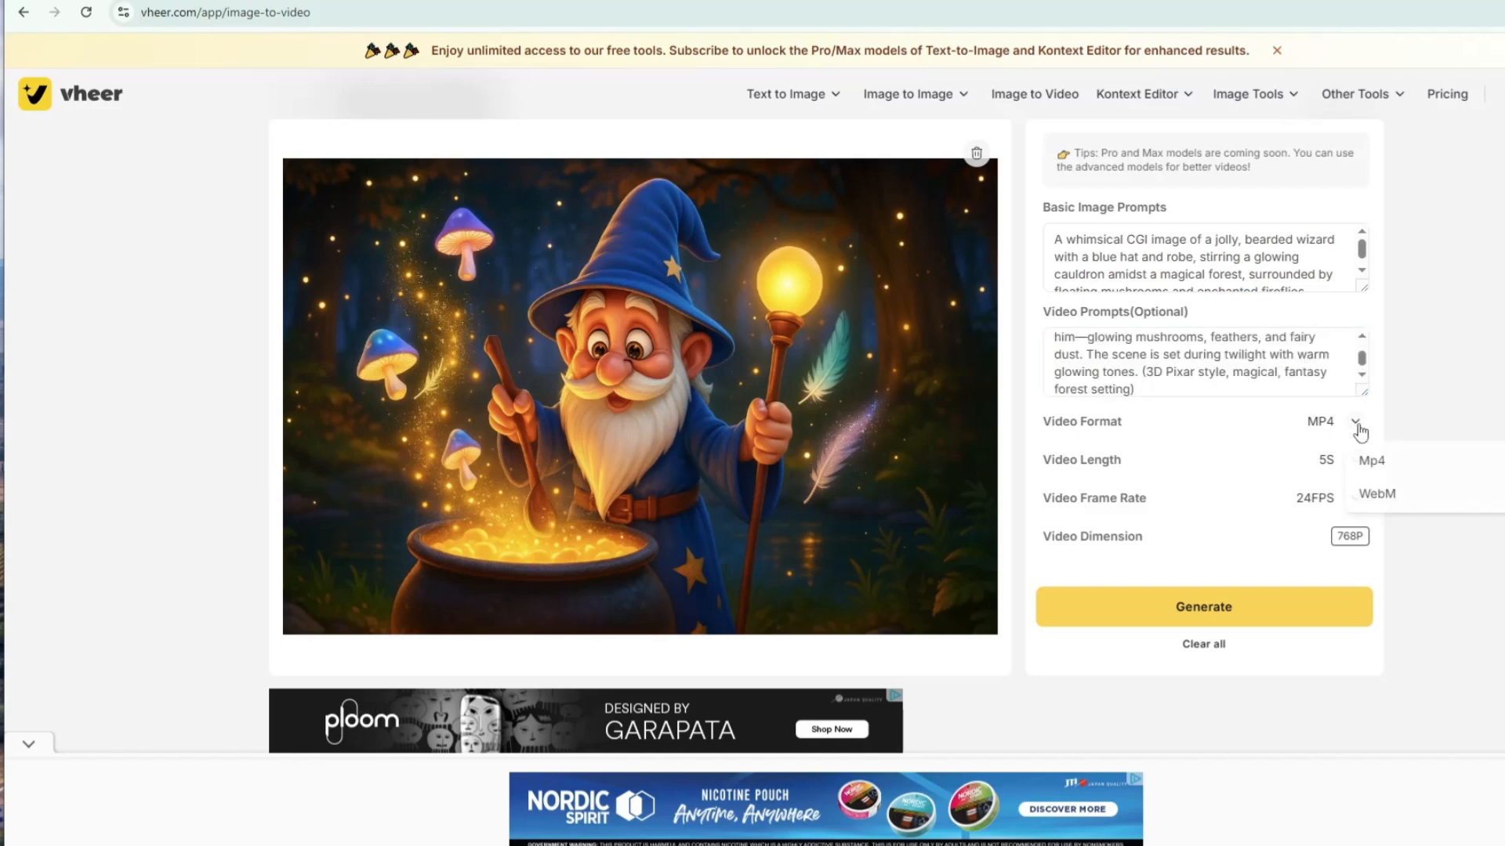
Keep the 5-second length, set frame rate to 25 and generate the wizard video
click(1355, 460)
click(1358, 467)
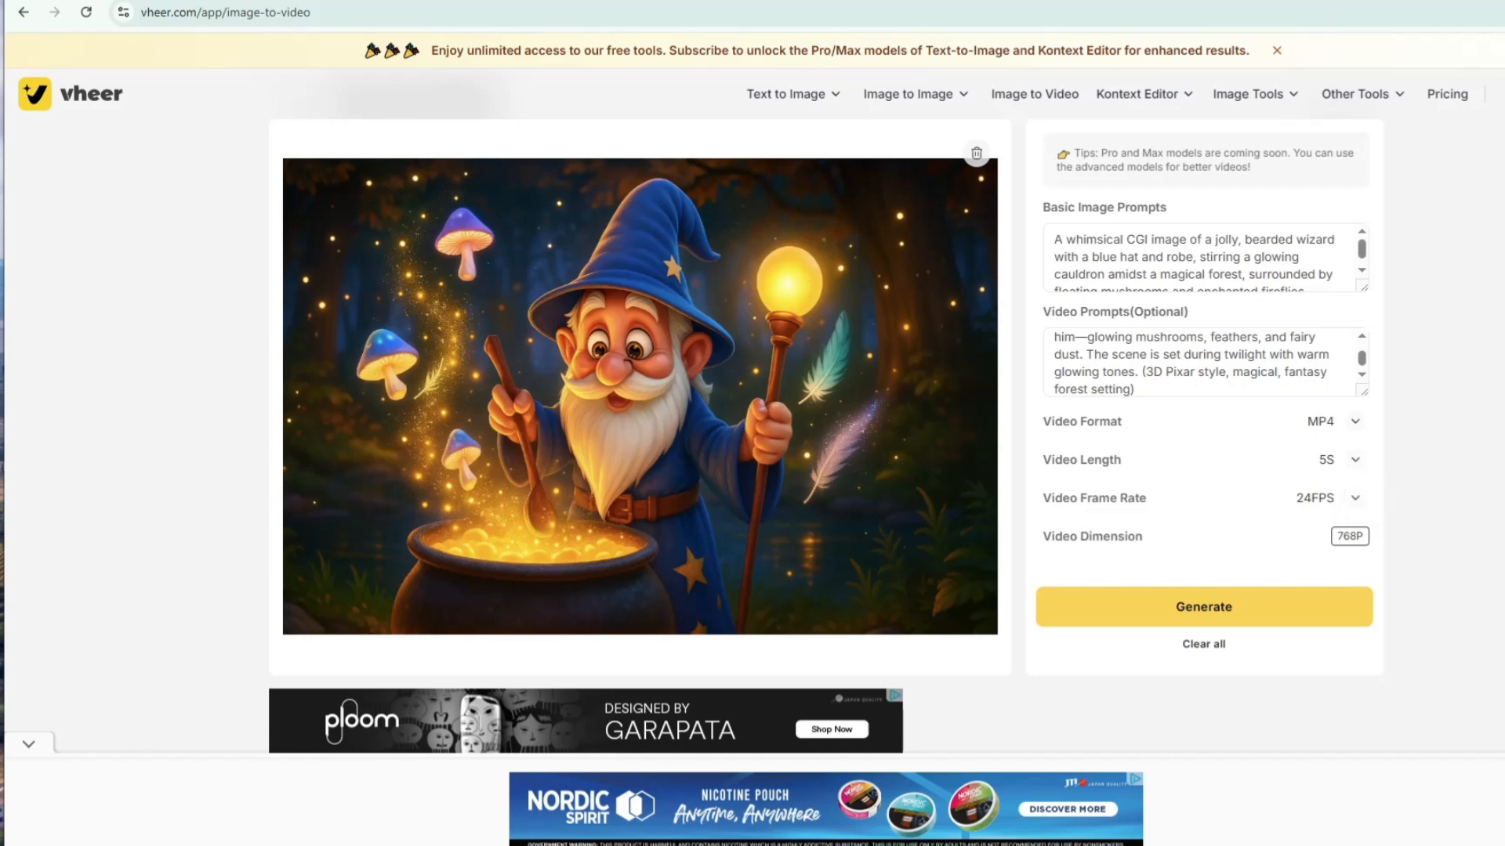
click(1355, 500)
click(1226, 609)
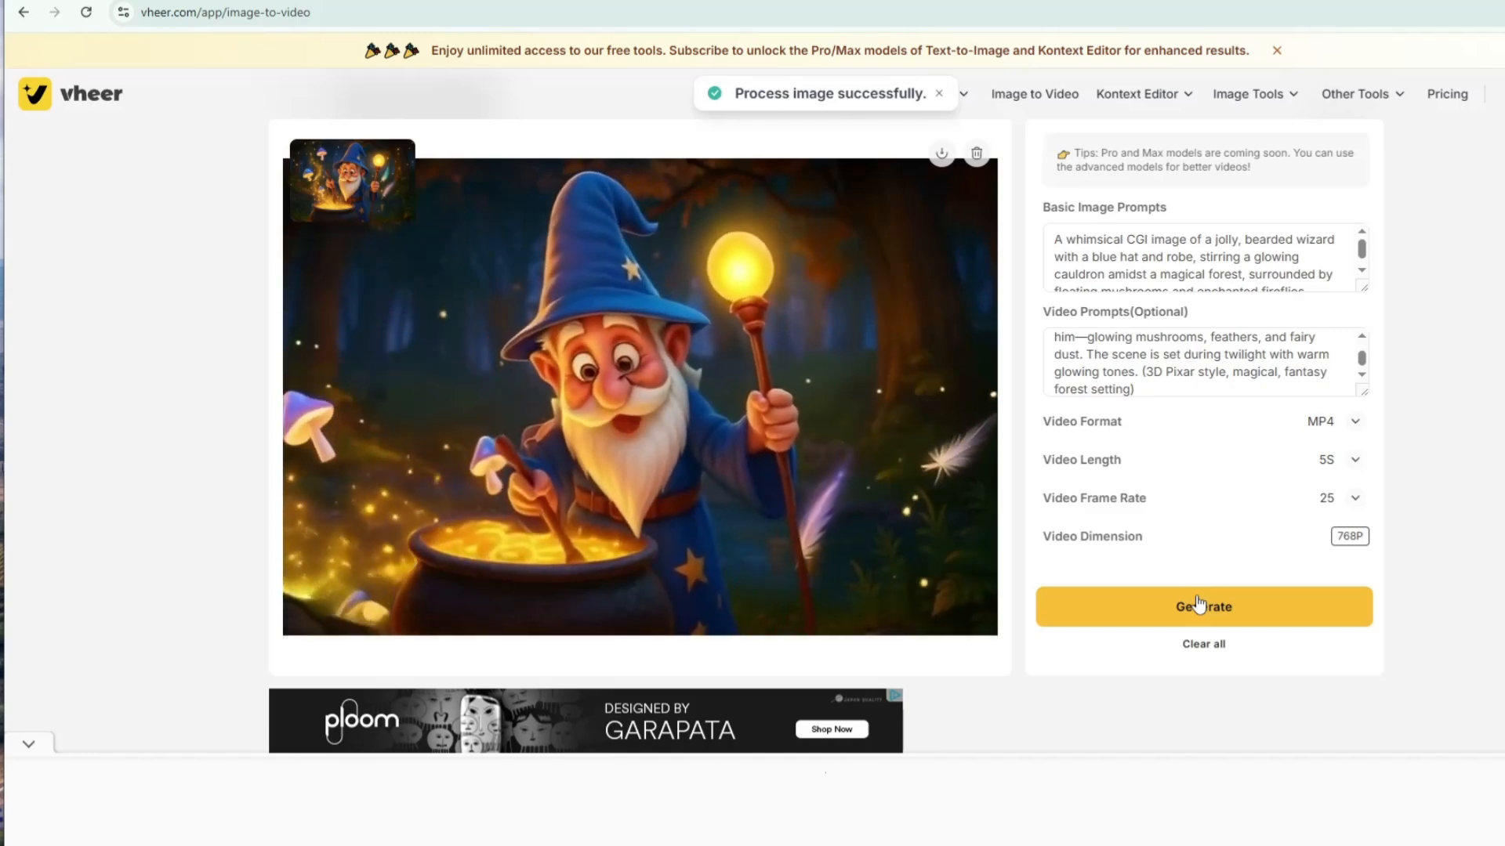
mouse_move(641, 399)
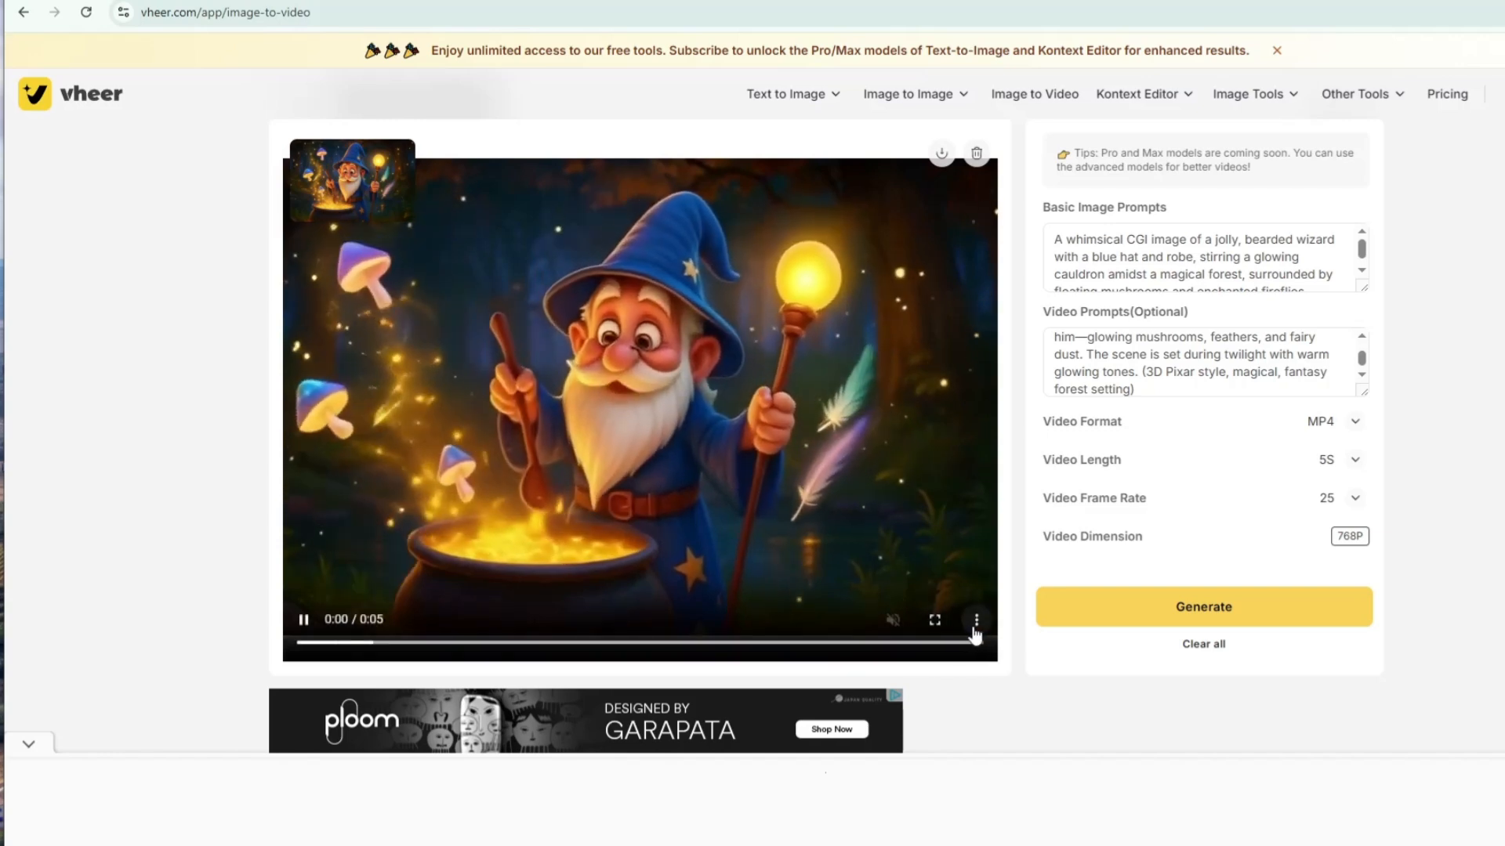
Download the generated wizard clip and save it as 1 in the Videos folder
click(976, 620)
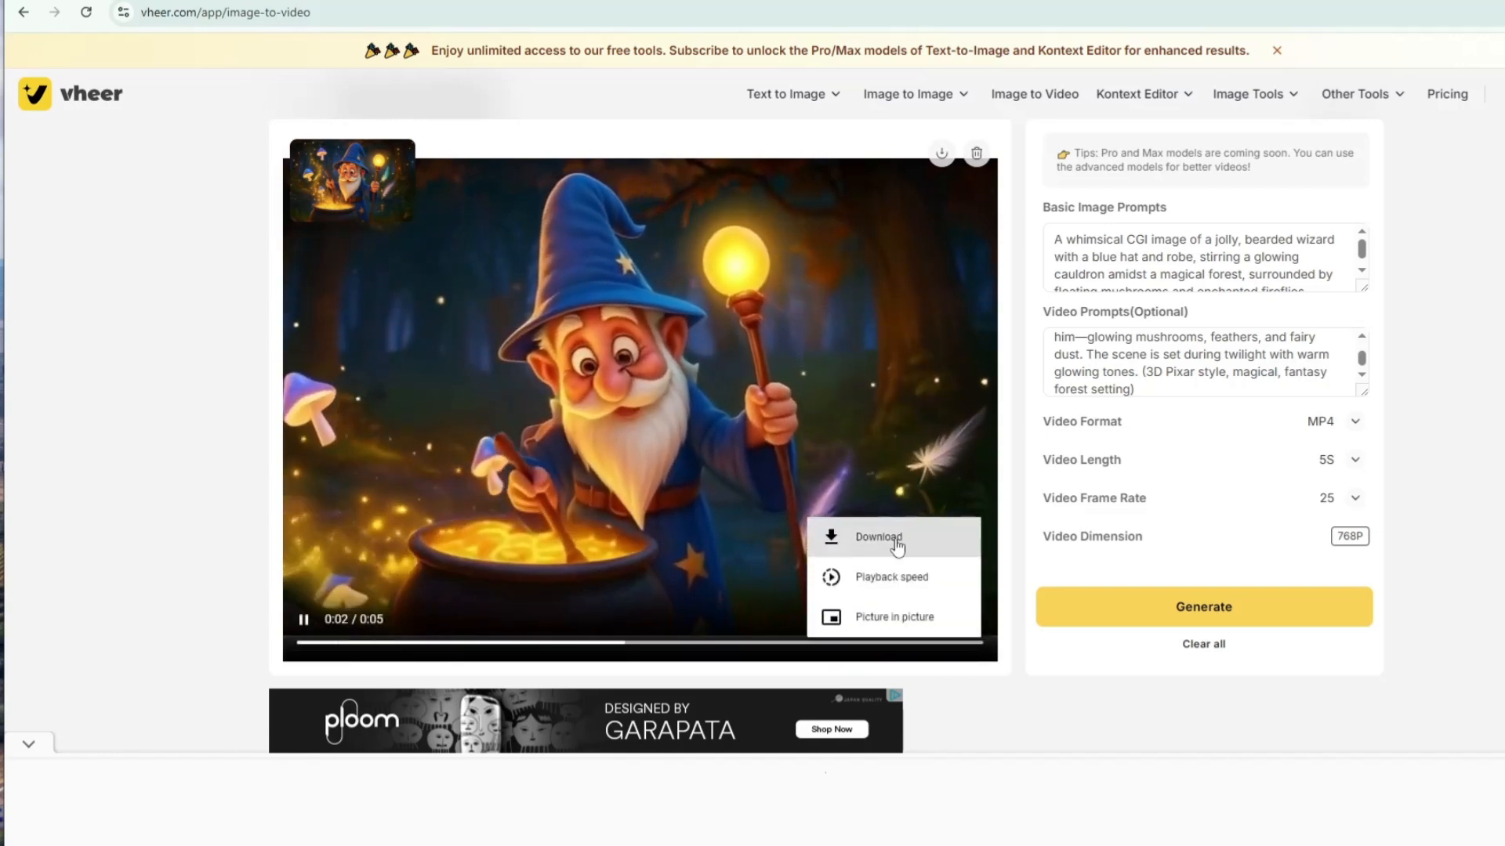
click(878, 536)
click(360, 394)
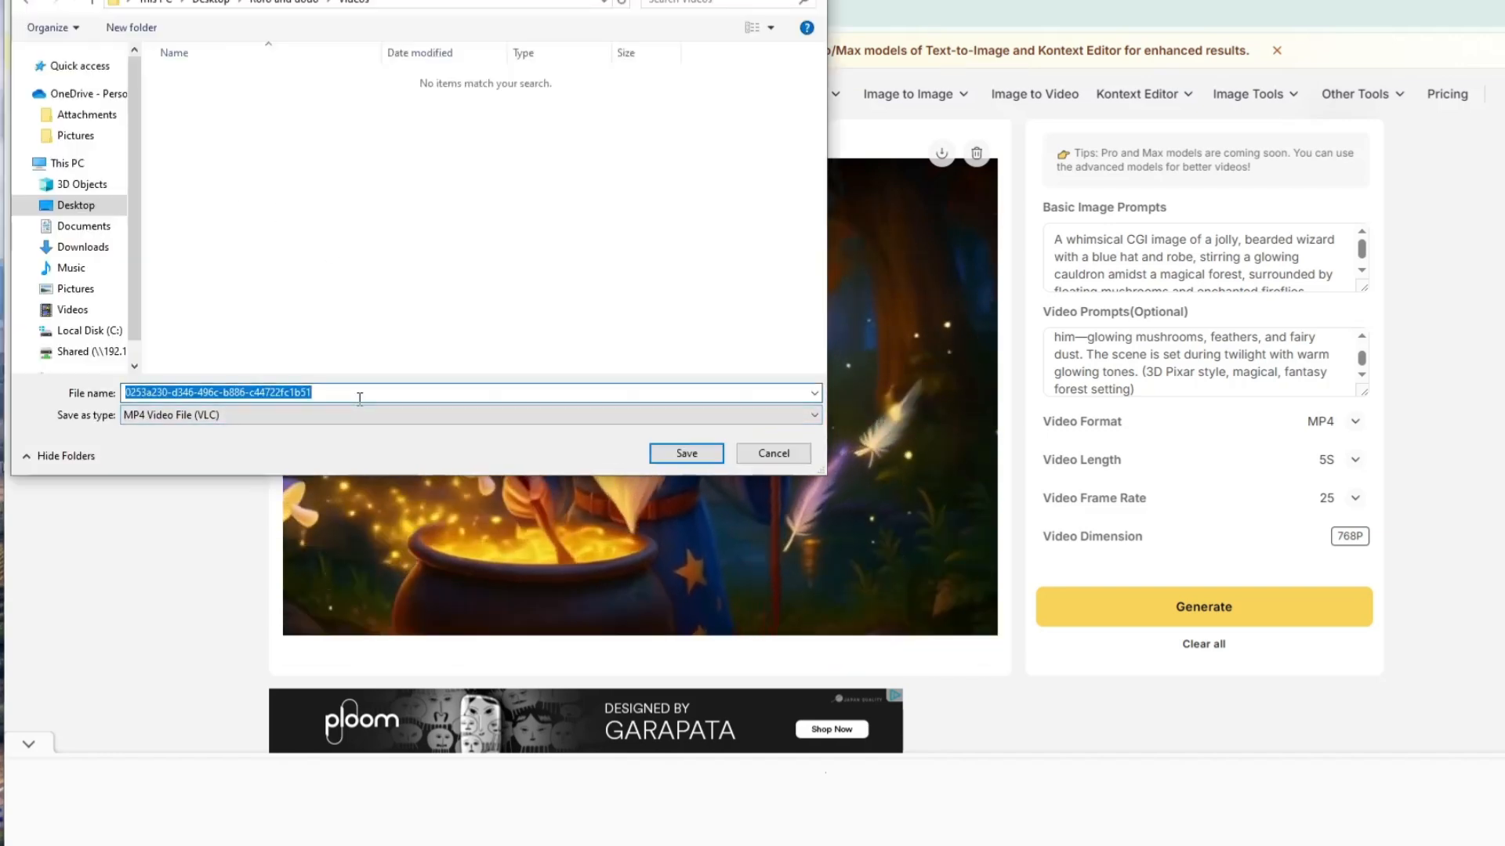
text(1)
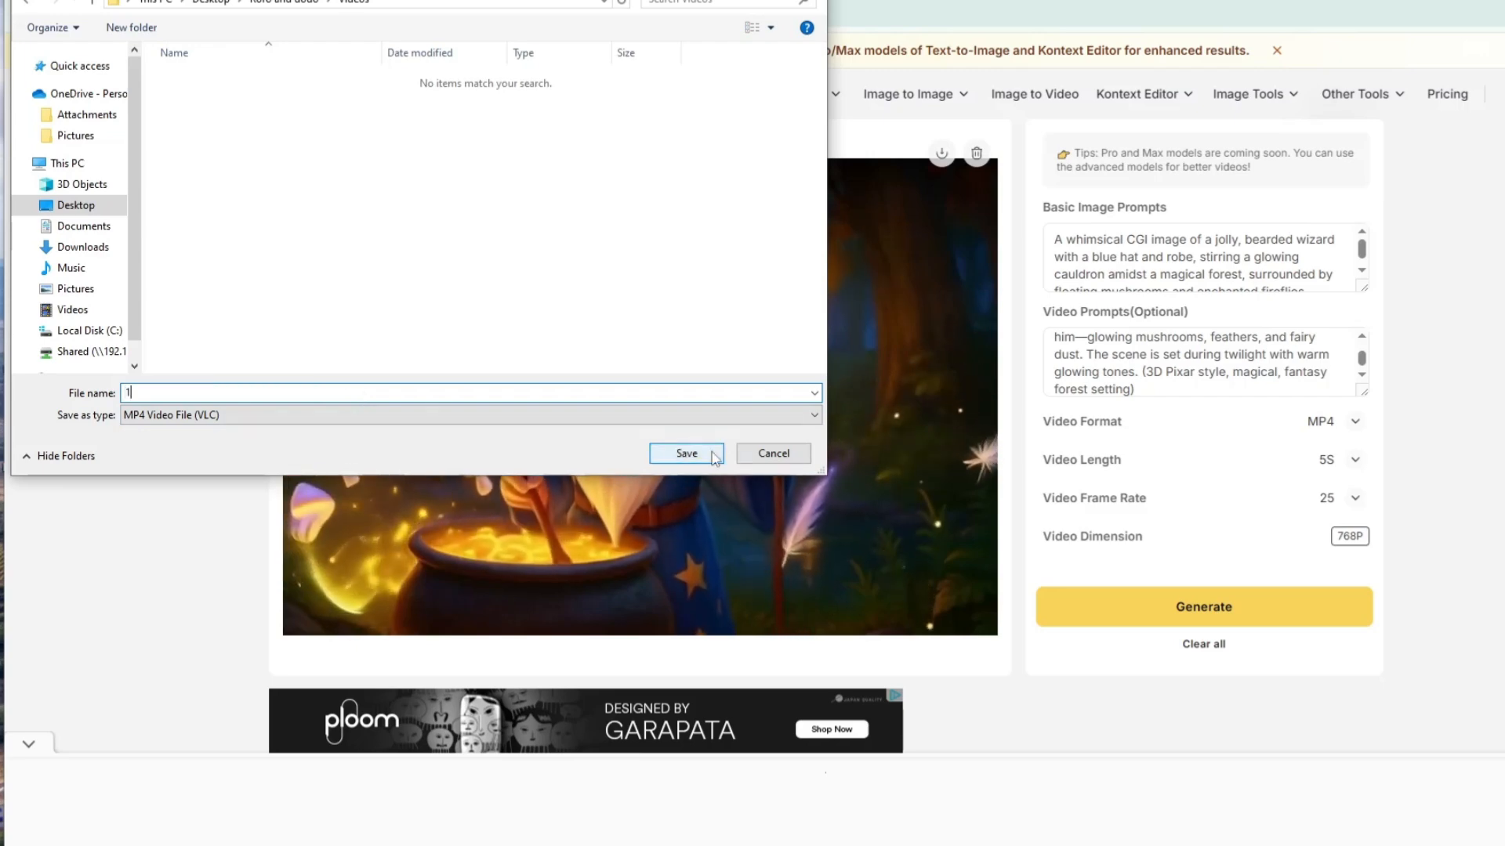
click(687, 453)
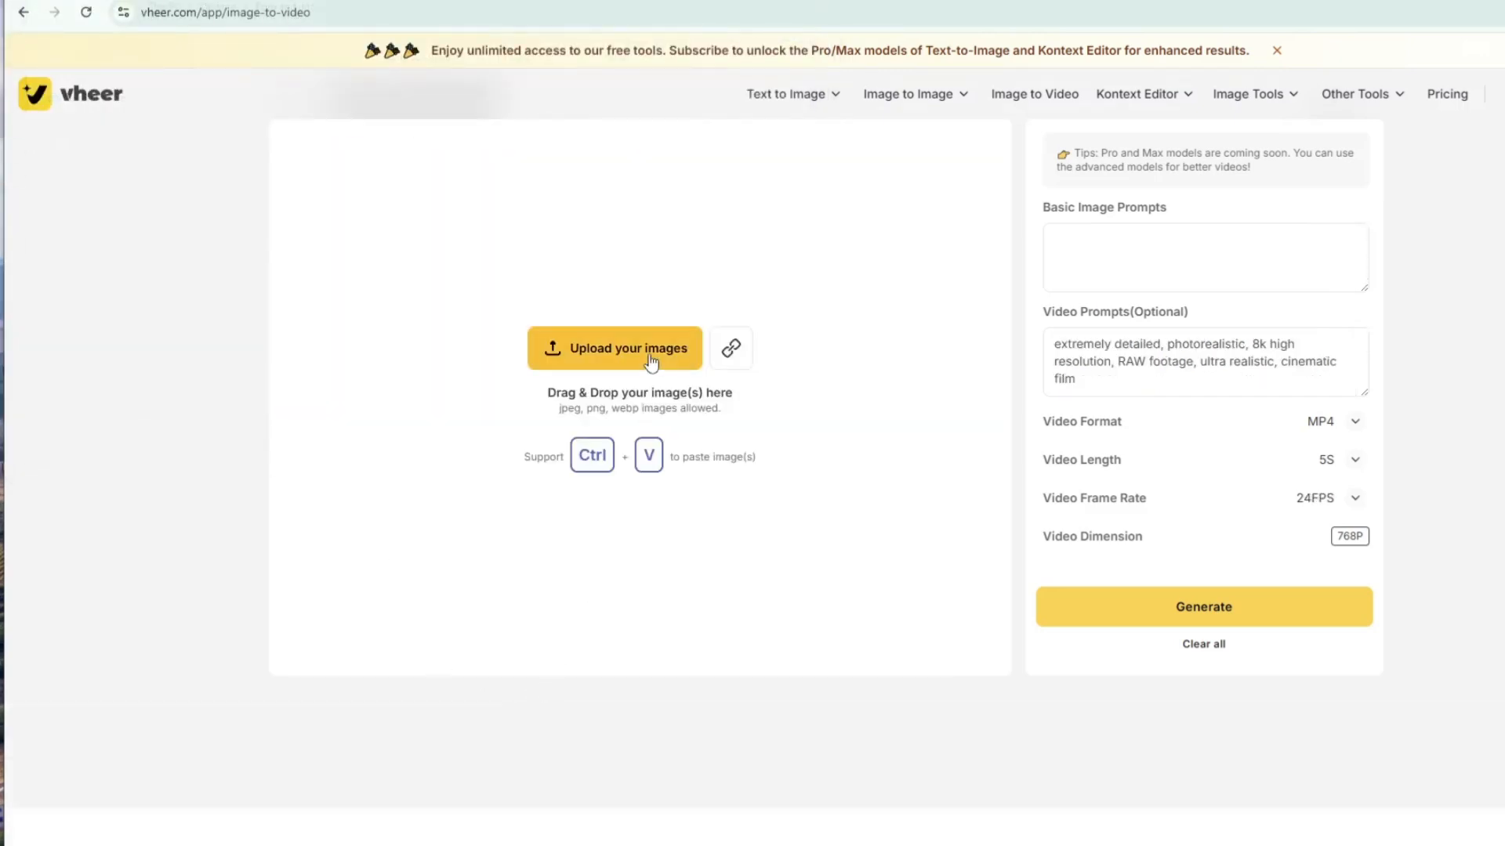
Upload duck-and-bunny image 2 and paste the Goldy and Pinky pond-exploration prompt
click(613, 348)
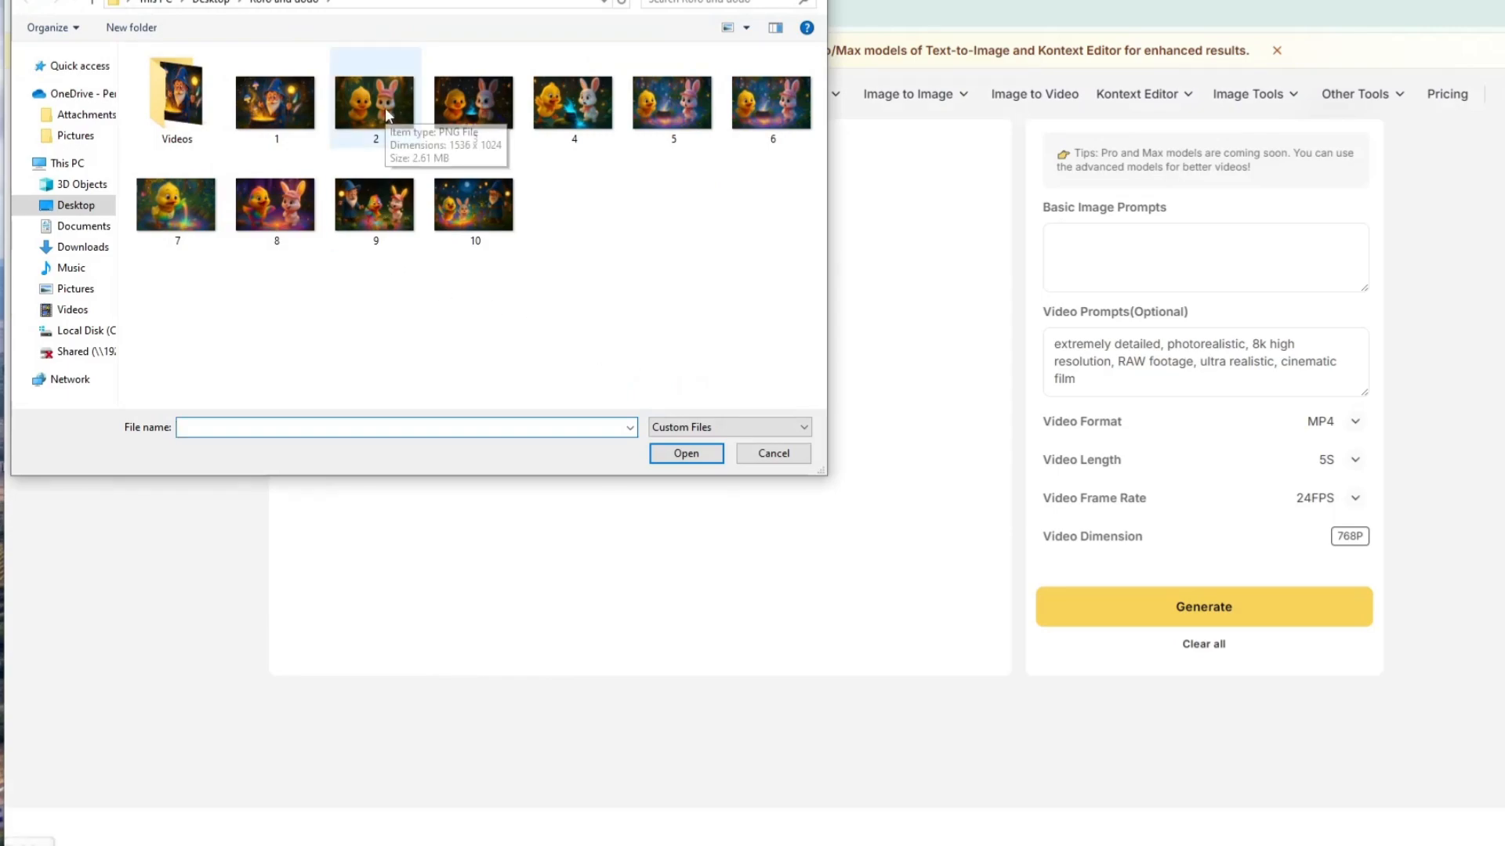
double_click(385, 107)
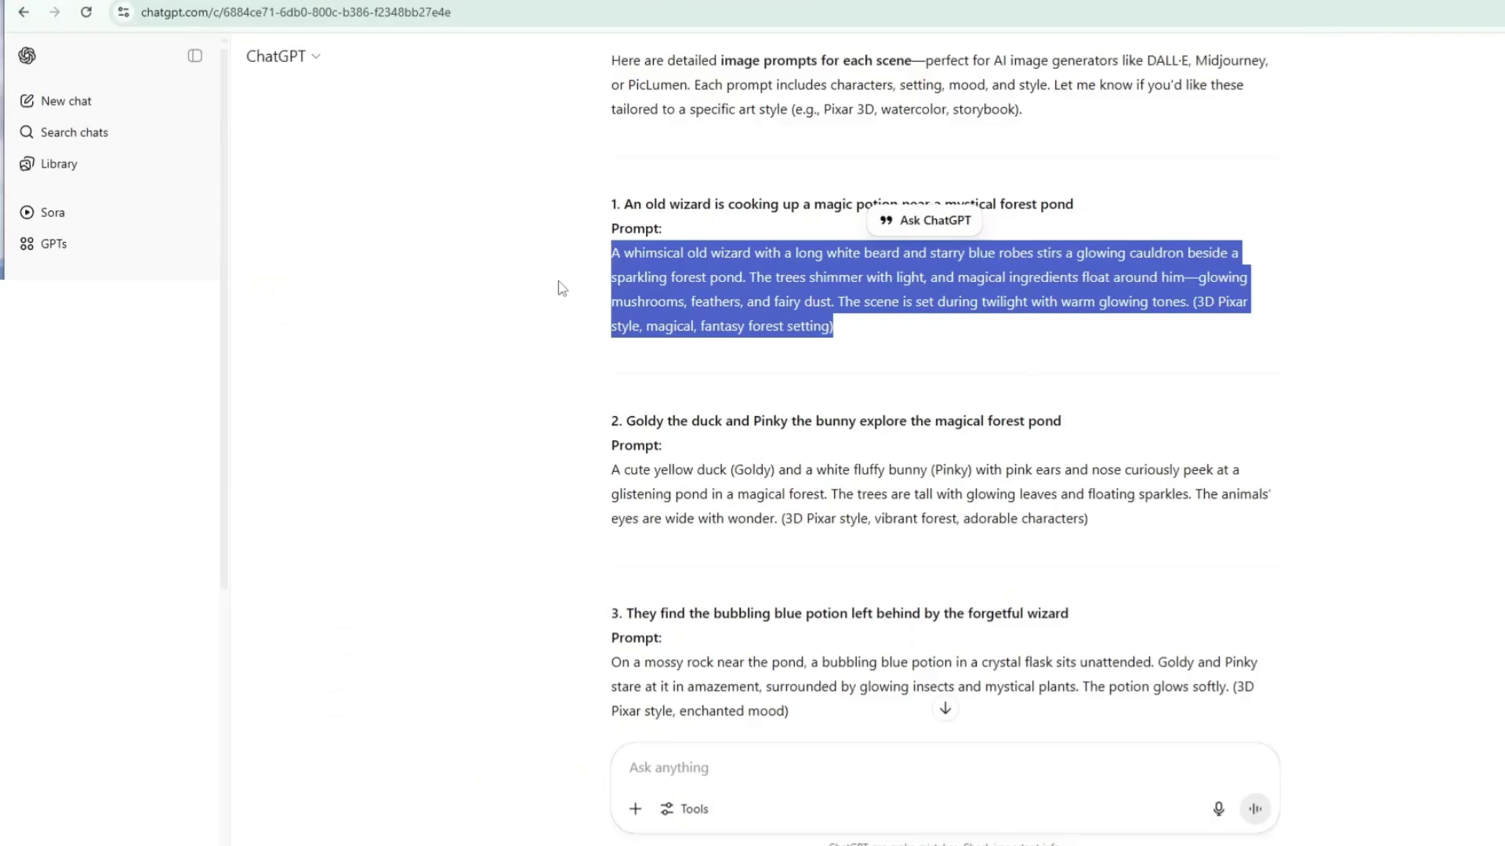
drag(612, 468, 1090, 523)
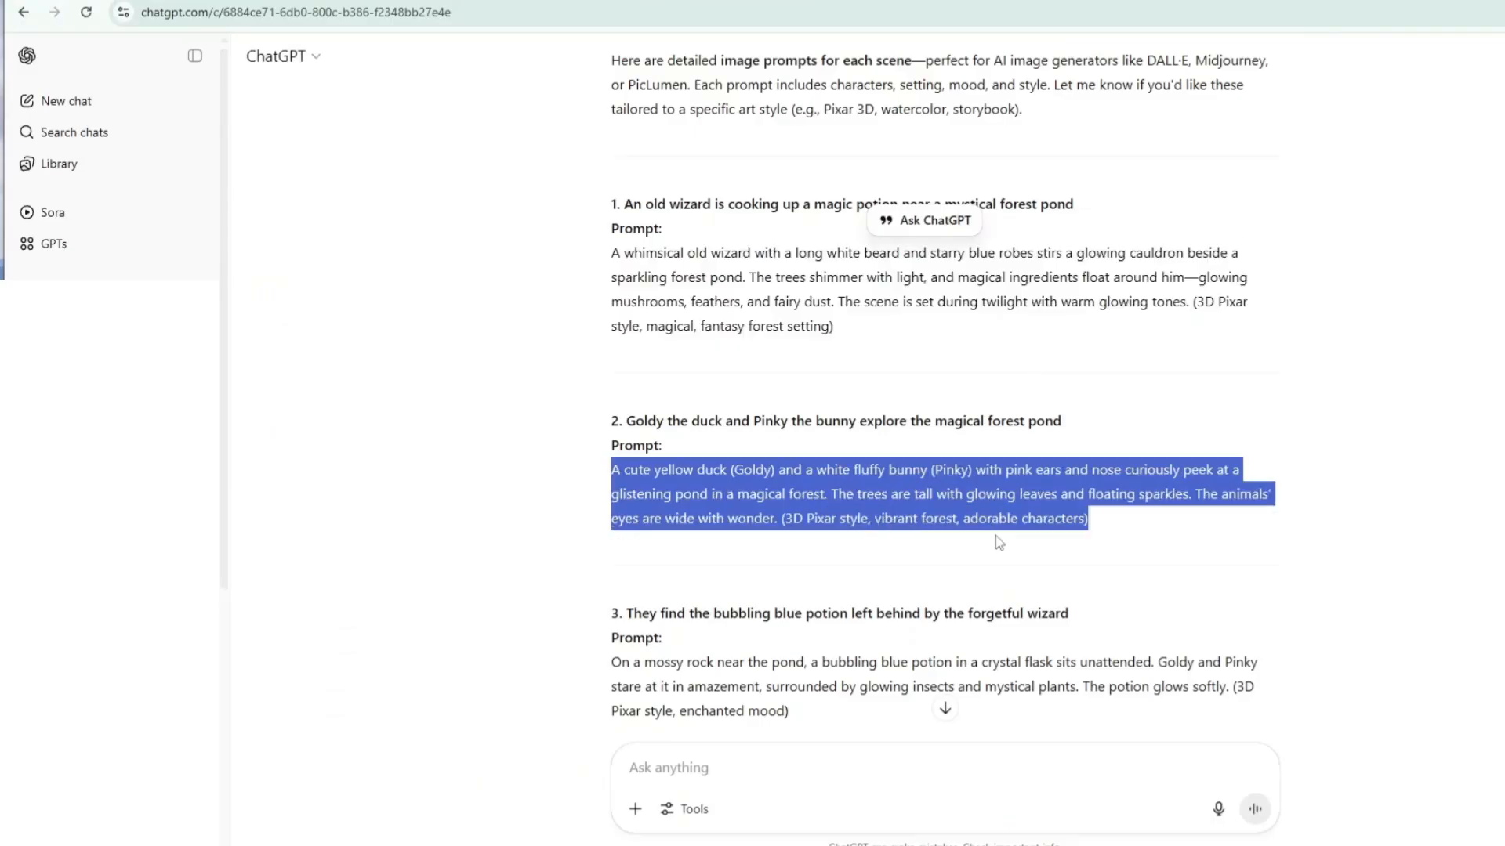
right_click(1089, 524)
click(1034, 536)
click(300, 825)
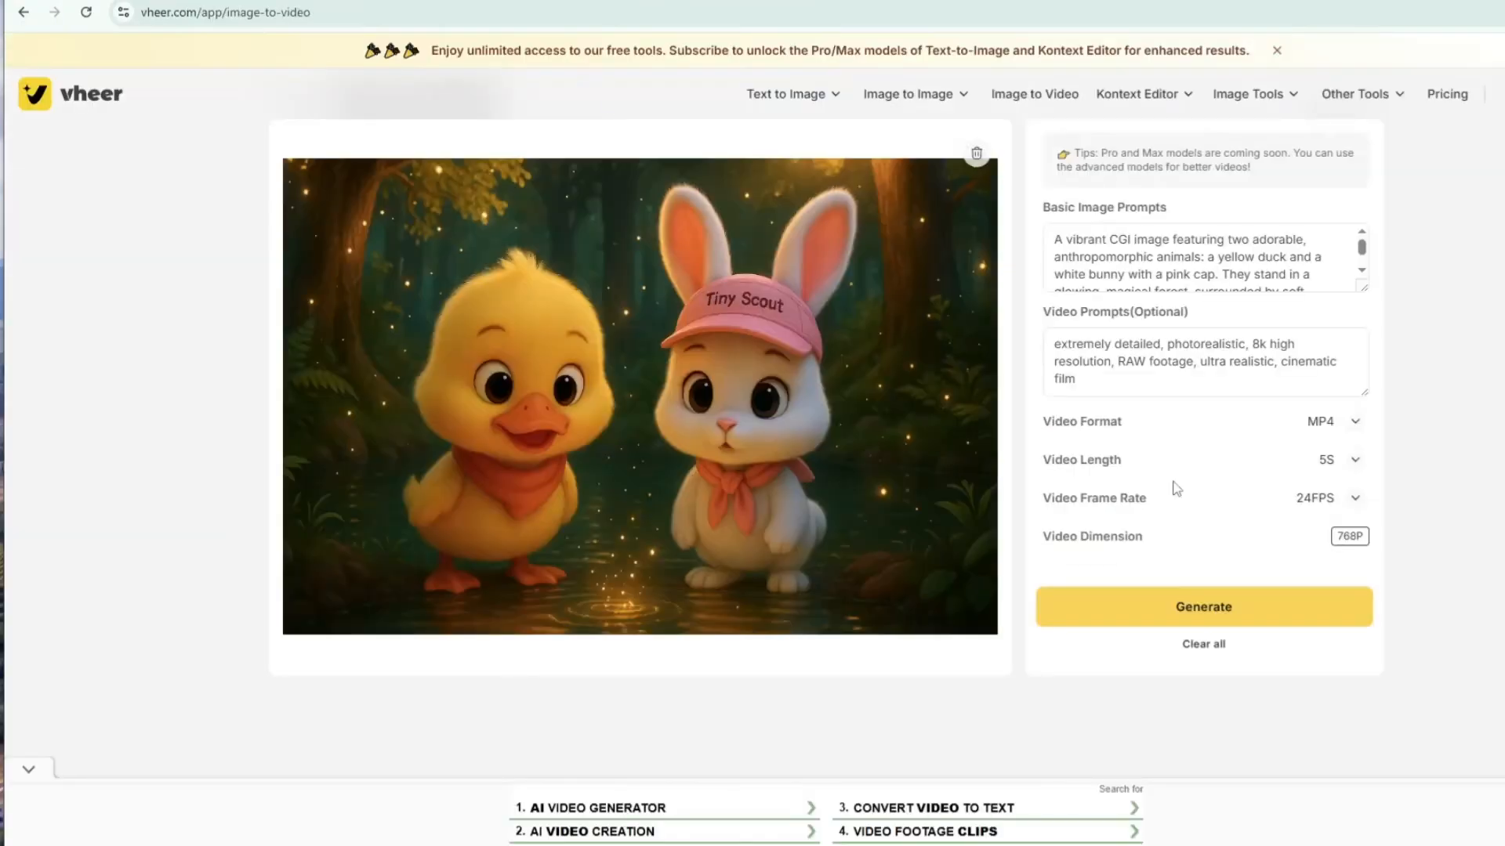
key(ctrl+v)
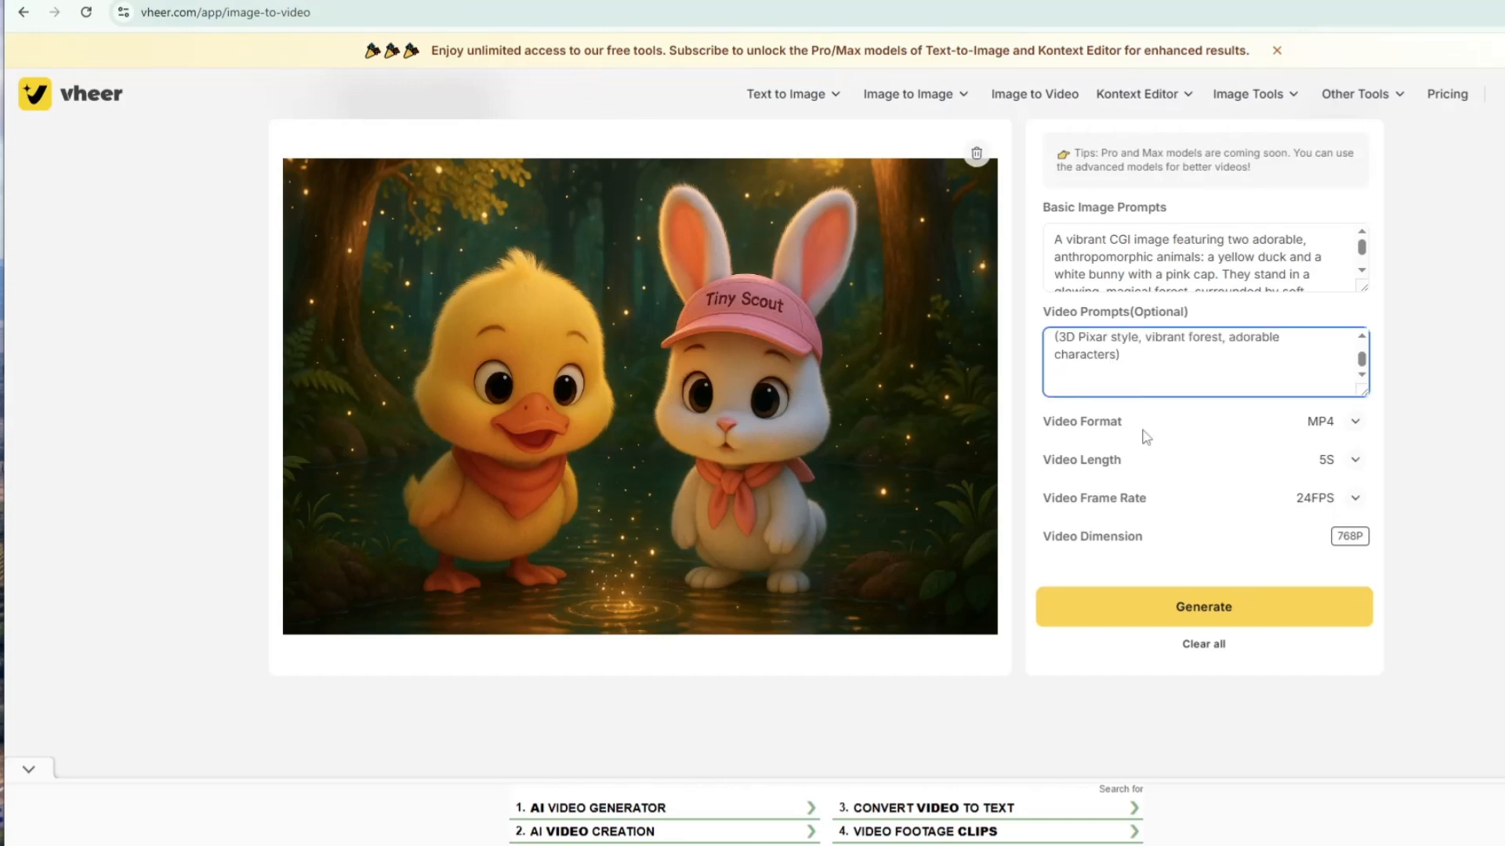
Keep the 5-second length and generate the duck-and-bunny pond video
click(1354, 460)
click(1364, 497)
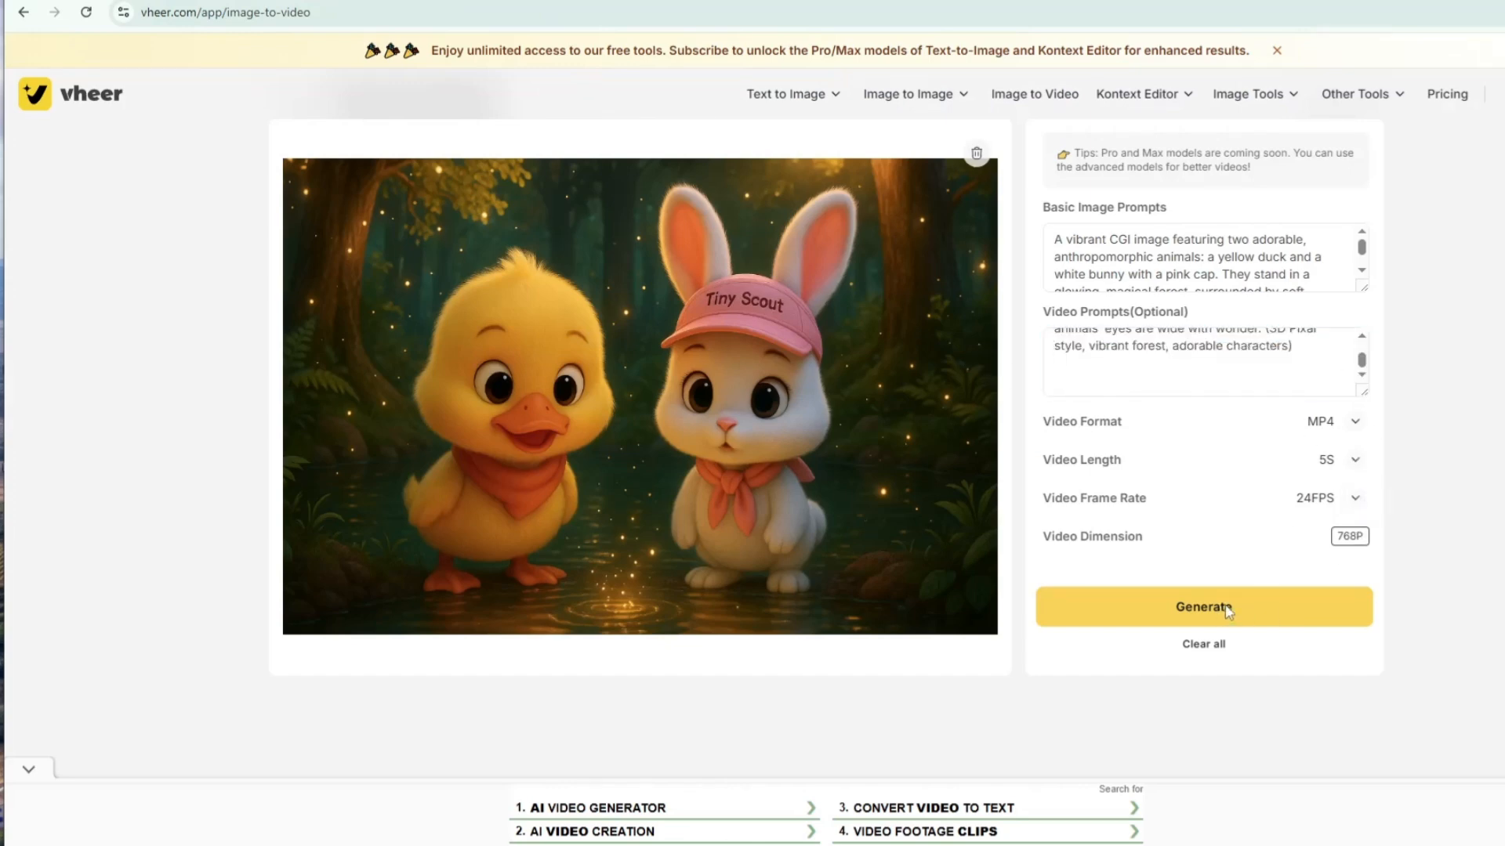
click(1229, 612)
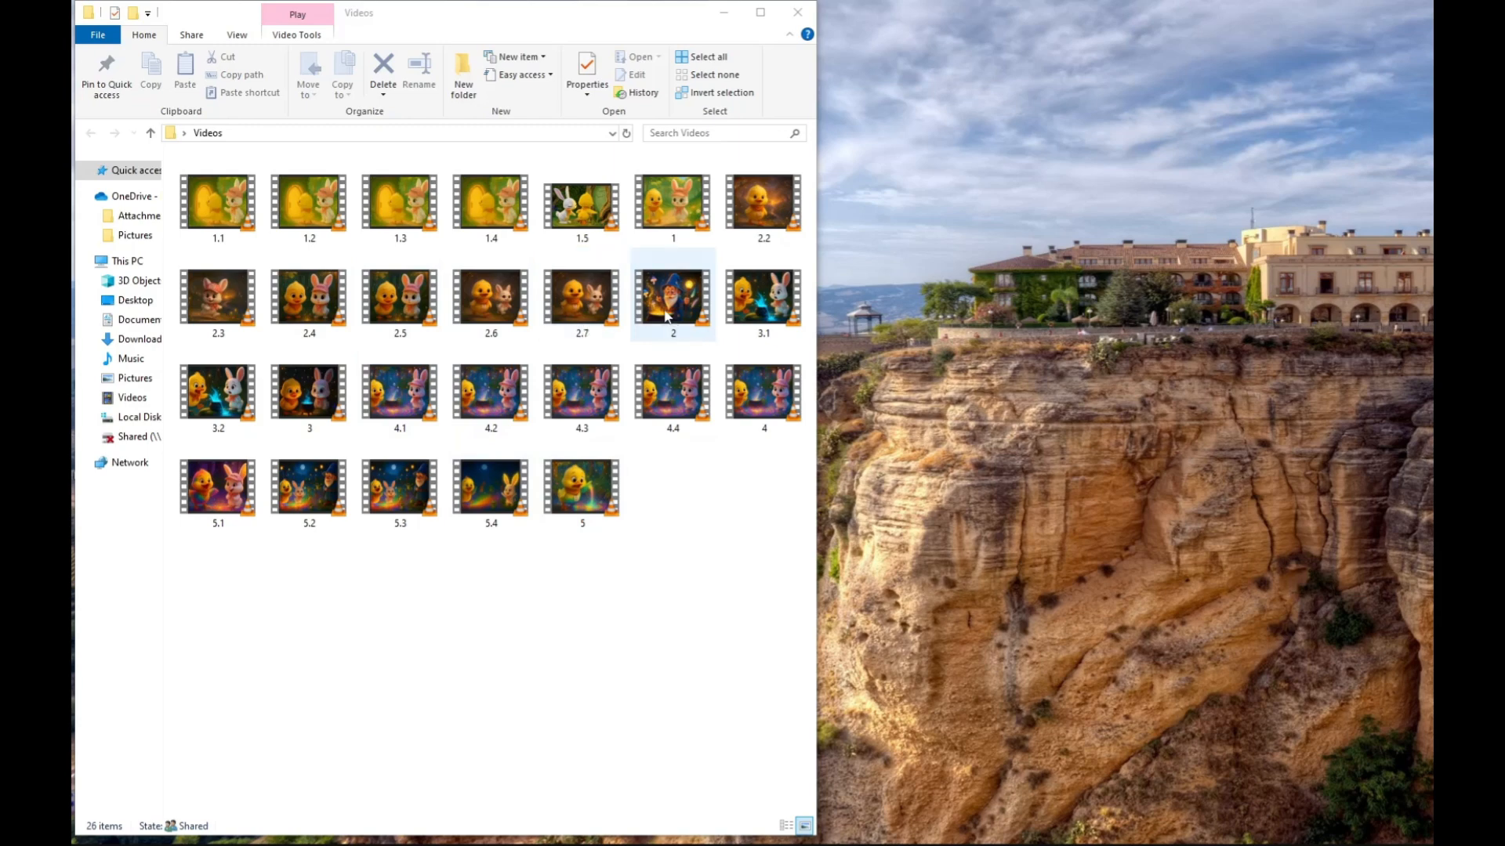
Play 2.mp4 from the Videos folder in VLC and leave full-window view
double_click(665, 308)
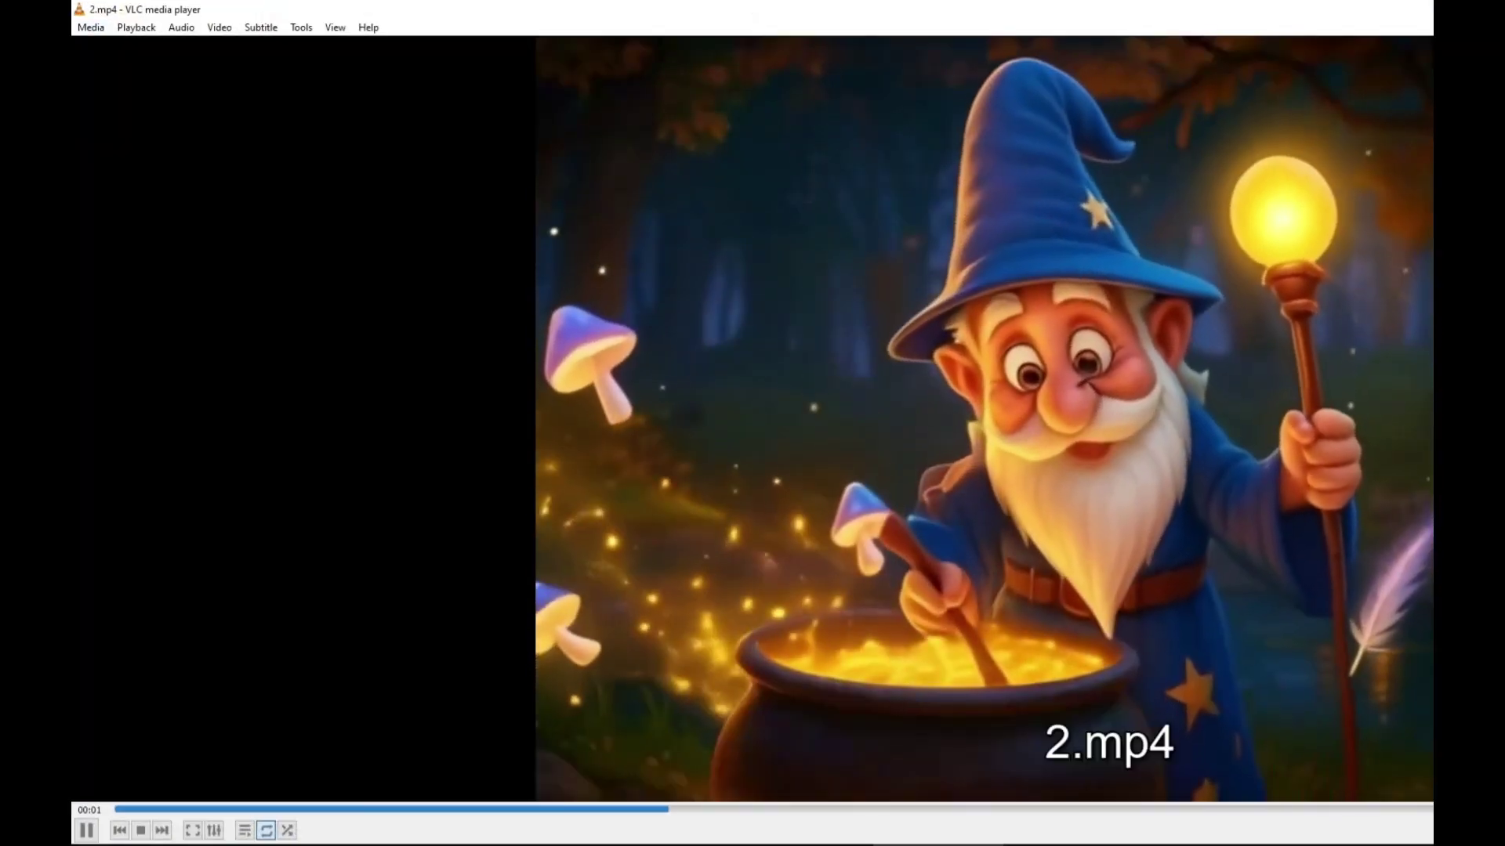
double_click(1076, 347)
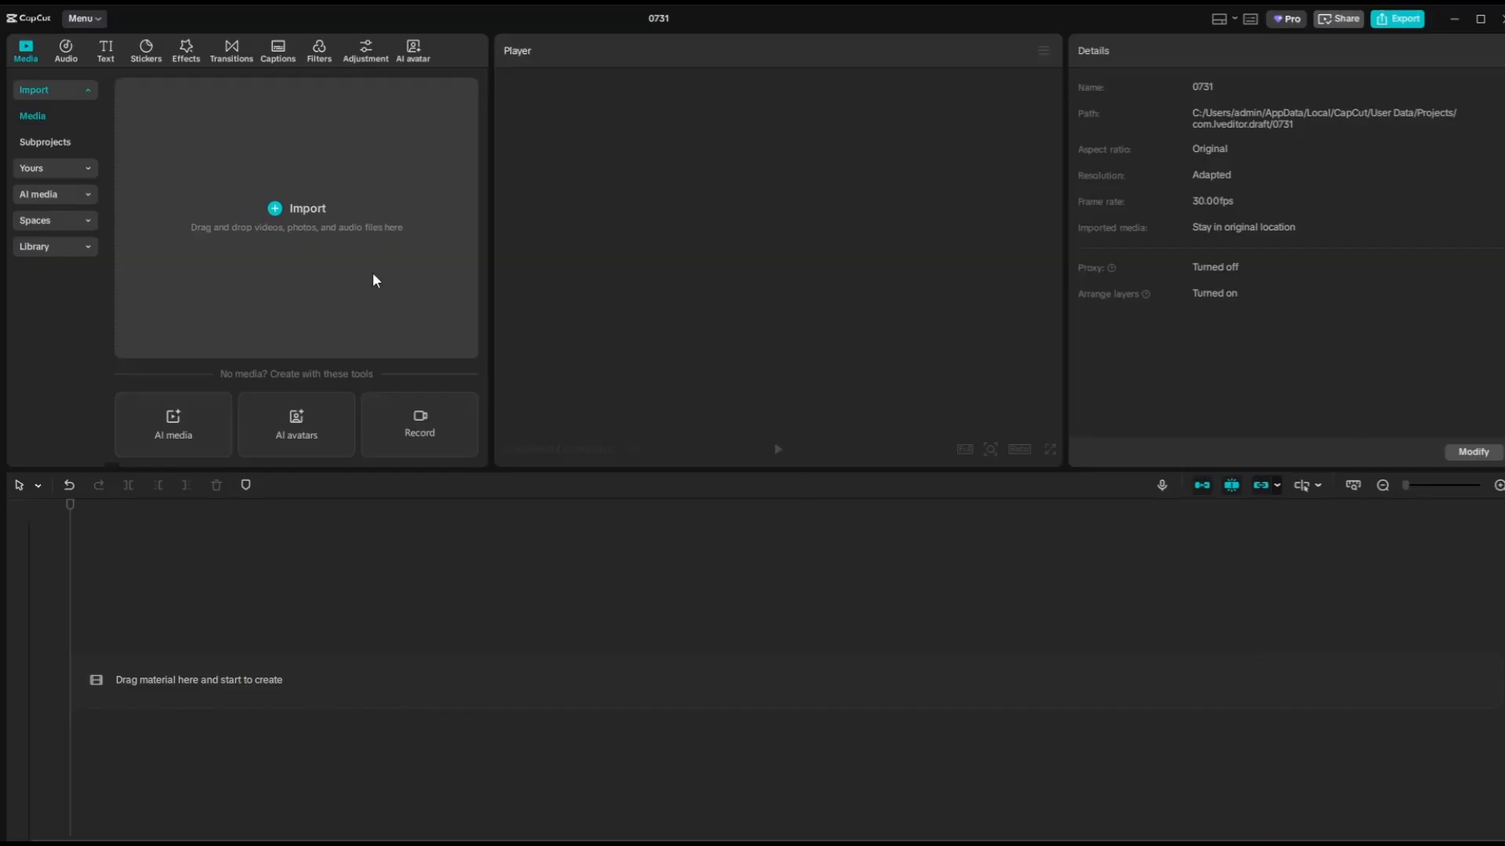
Import all story clips and place them in sequence on the timeline
click(296, 218)
key(ctrl+a)
key(Return)
drag(152, 153, 136, 645)
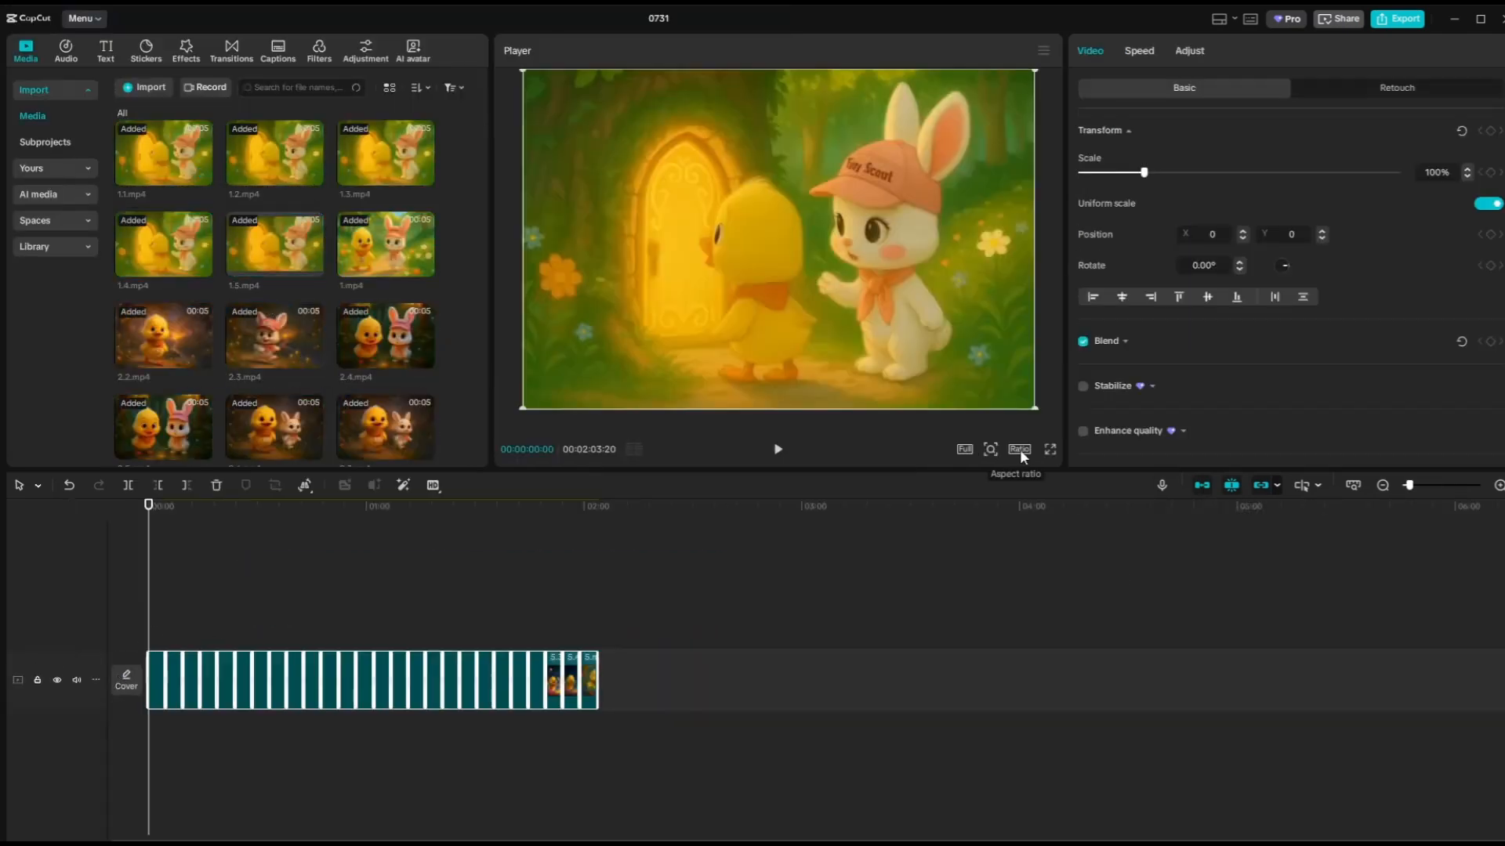
Set the project aspect ratio to 16:9 widescreen
click(1018, 451)
click(1079, 513)
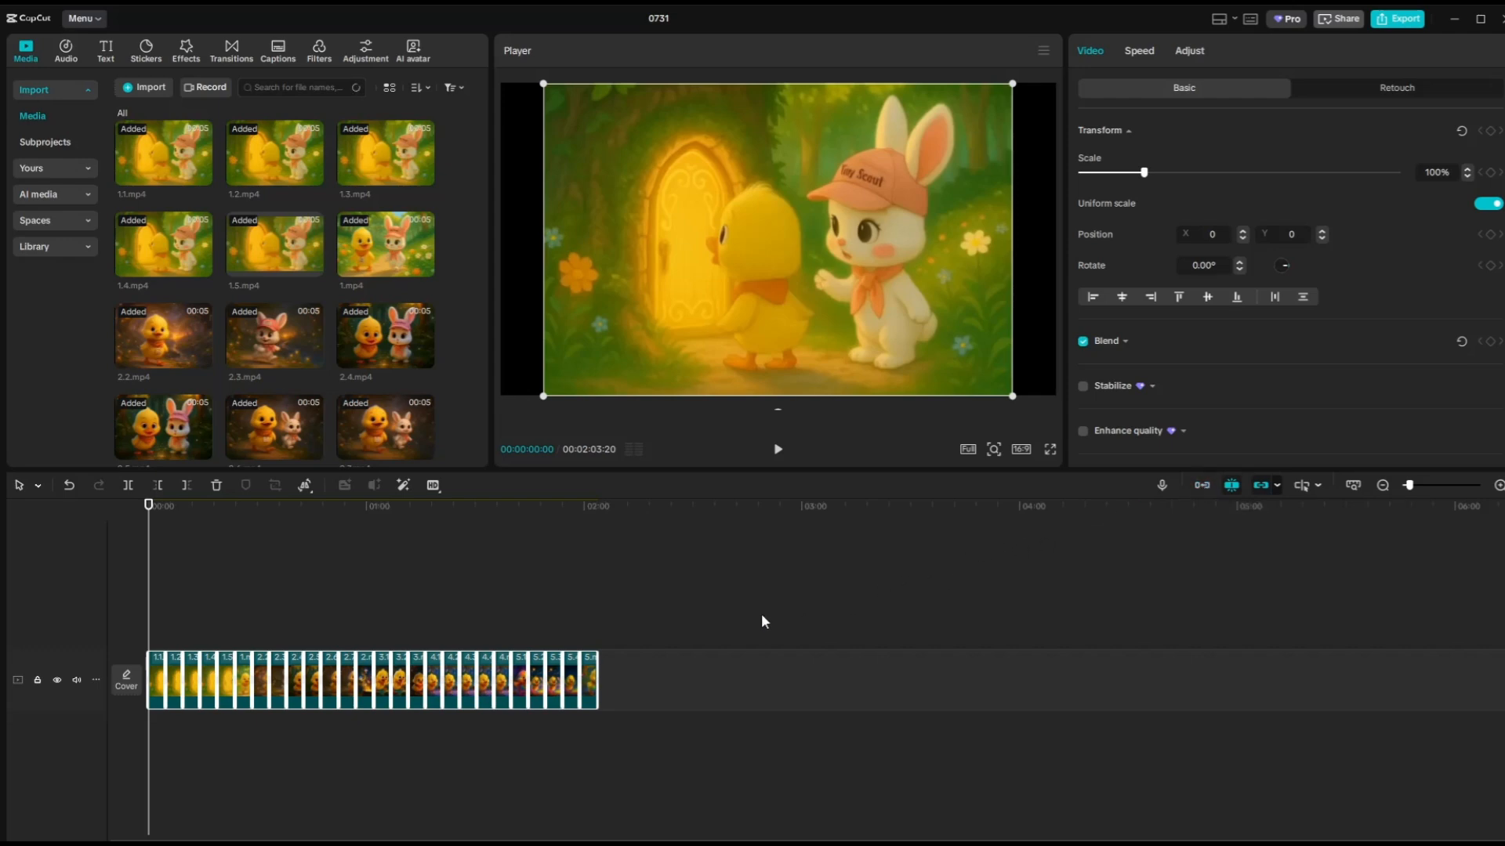
Scale the timeline clips up to 120% to fill the frame and select them all
click(694, 686)
click(471, 679)
drag(1145, 173, 1152, 175)
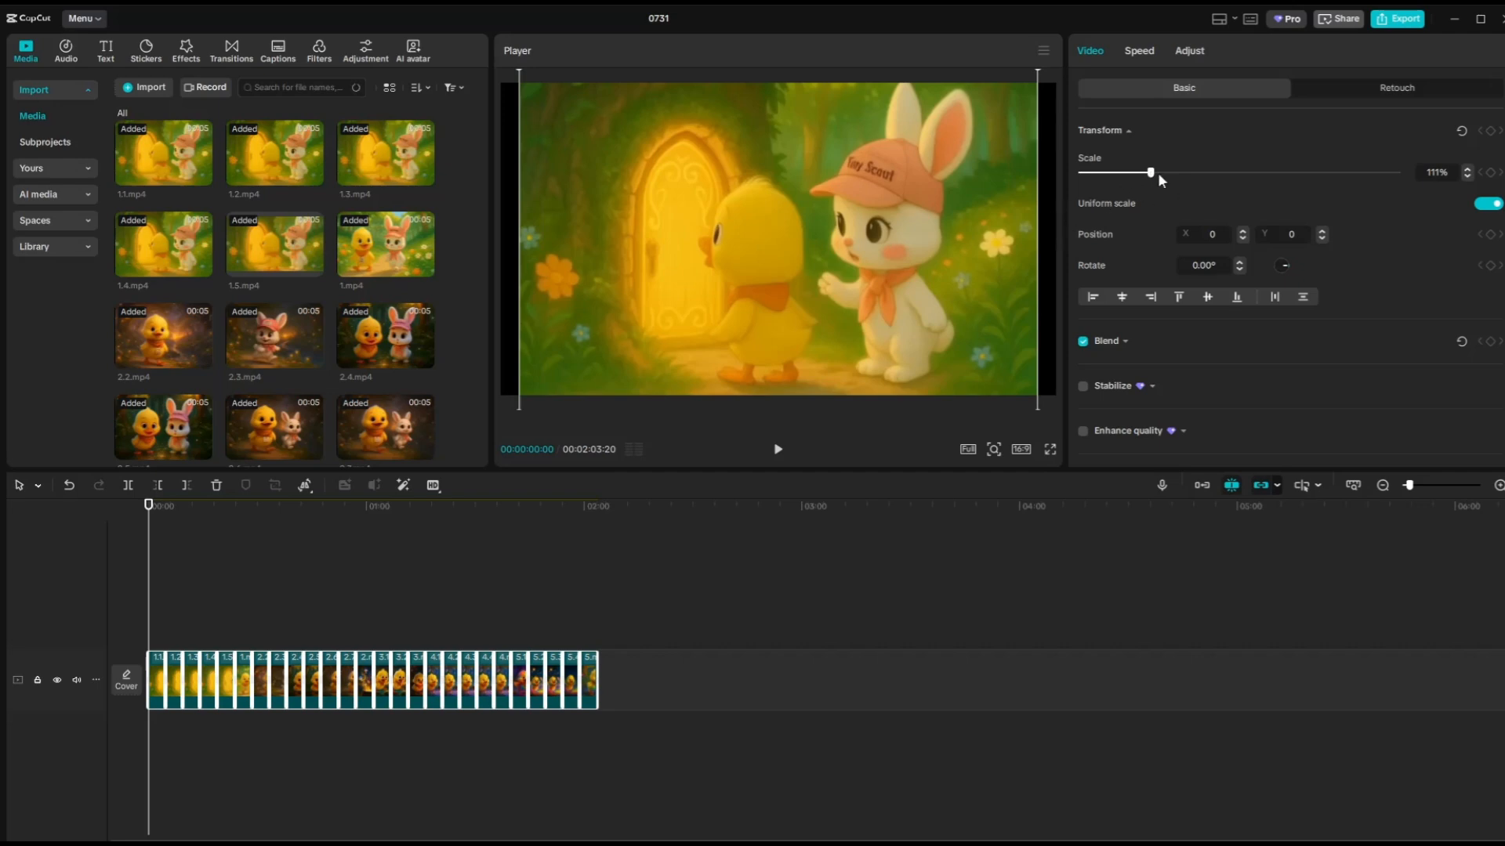
drag(1152, 174, 1159, 175)
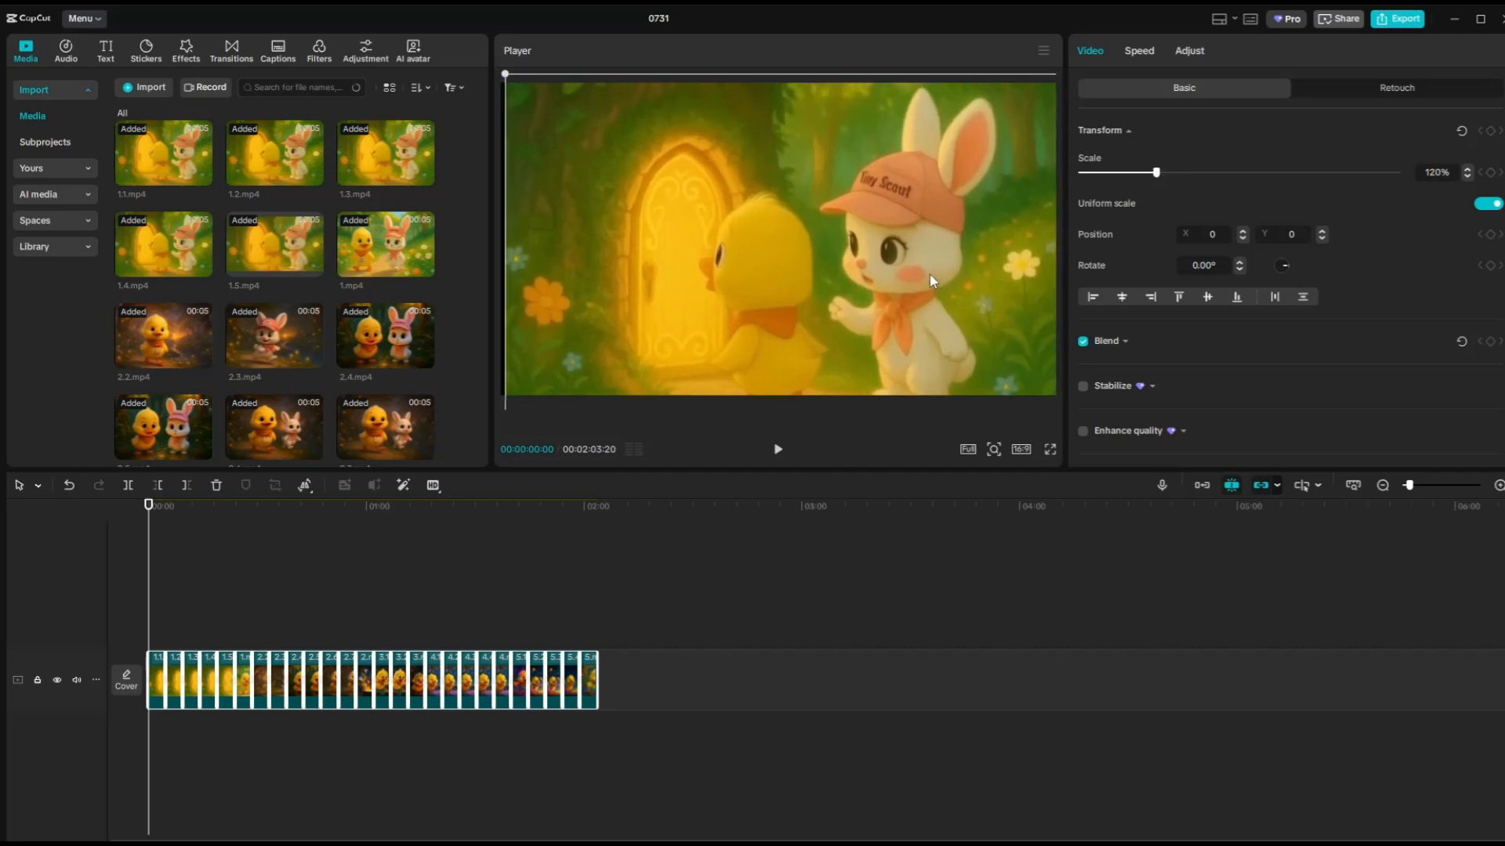
drag(149, 578, 252, 578)
click(659, 729)
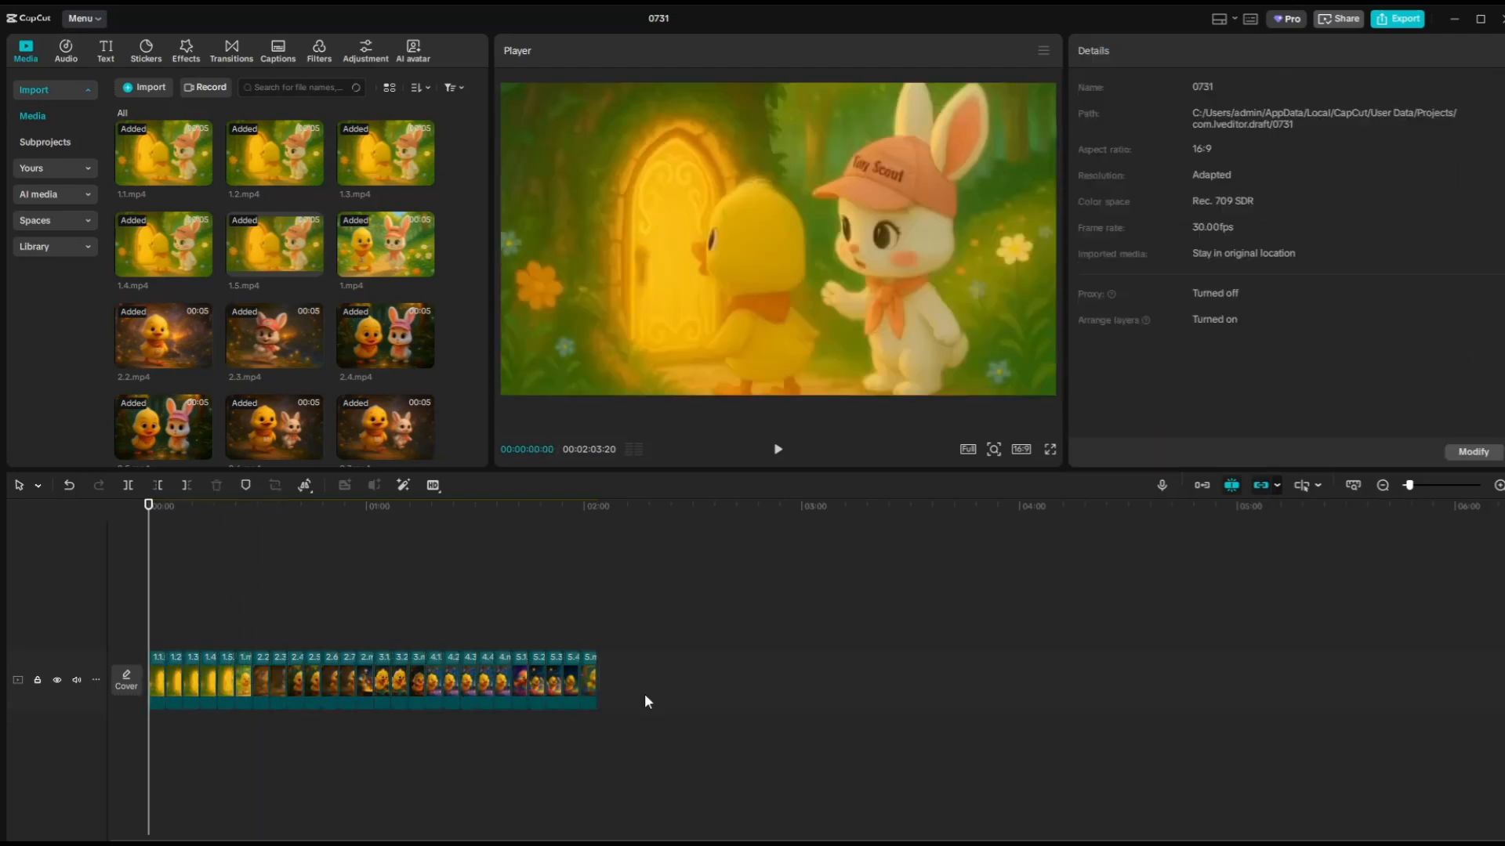
mouse_move(679, 717)
mouse_down()
mouse_move(149, 644)
mouse_move(220, 691)
mouse_up()
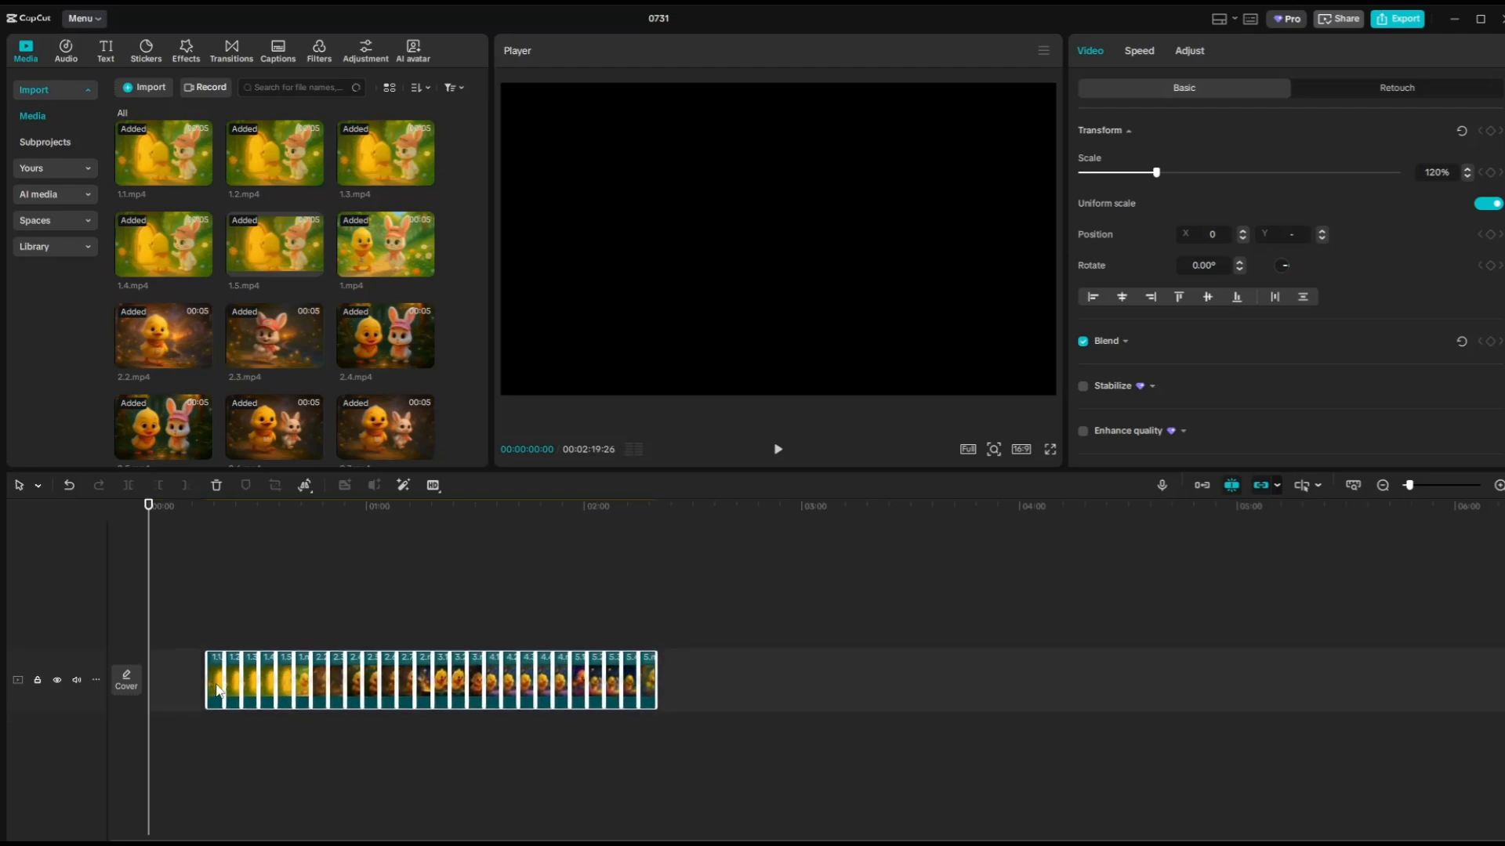
Import 5.png, place it at the timeline start and scale it to 118%
click(148, 89)
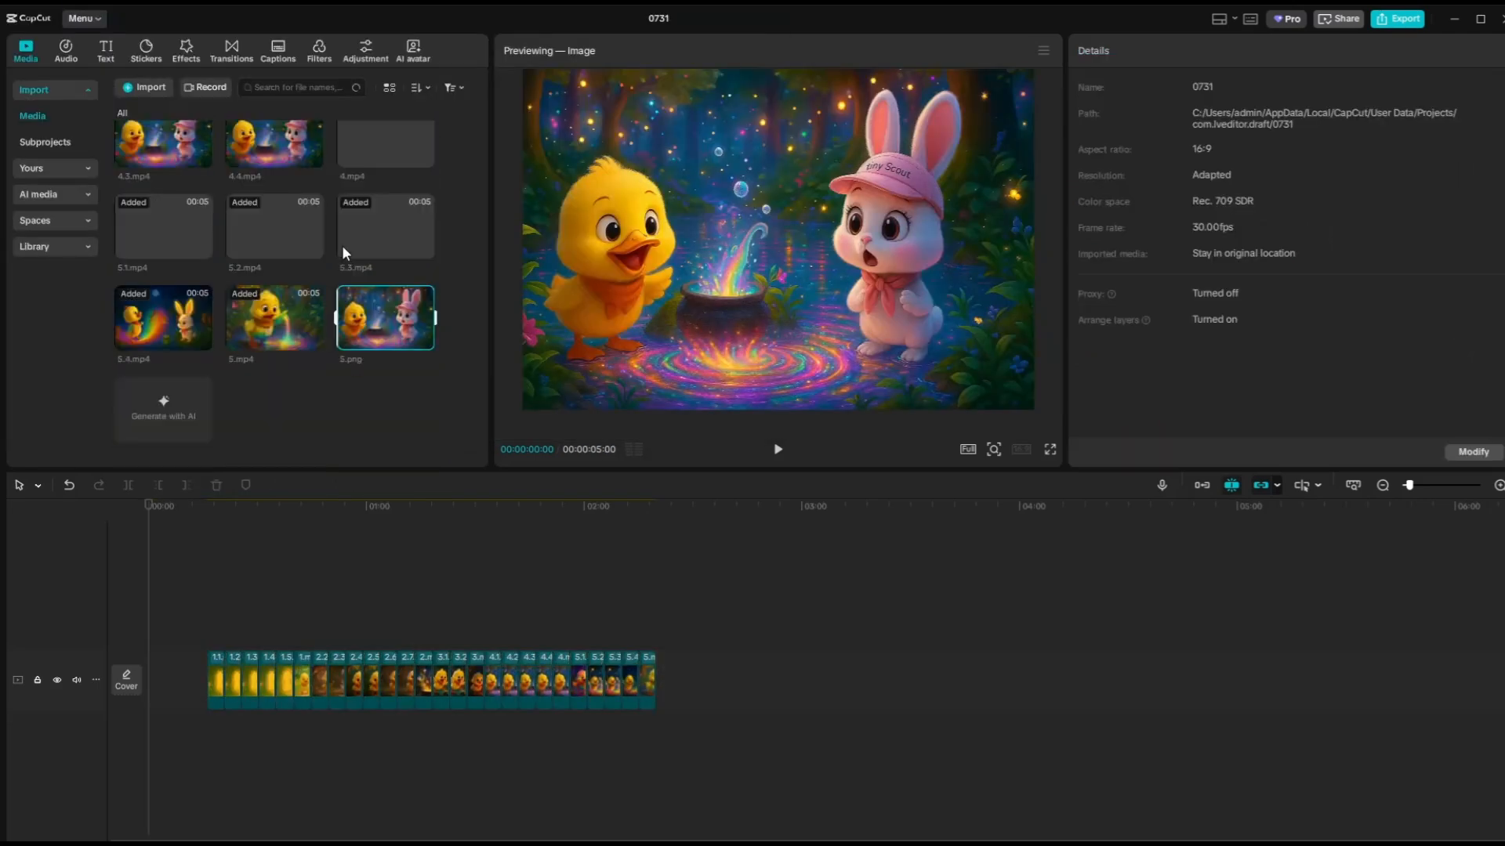
mouse_move(386, 317)
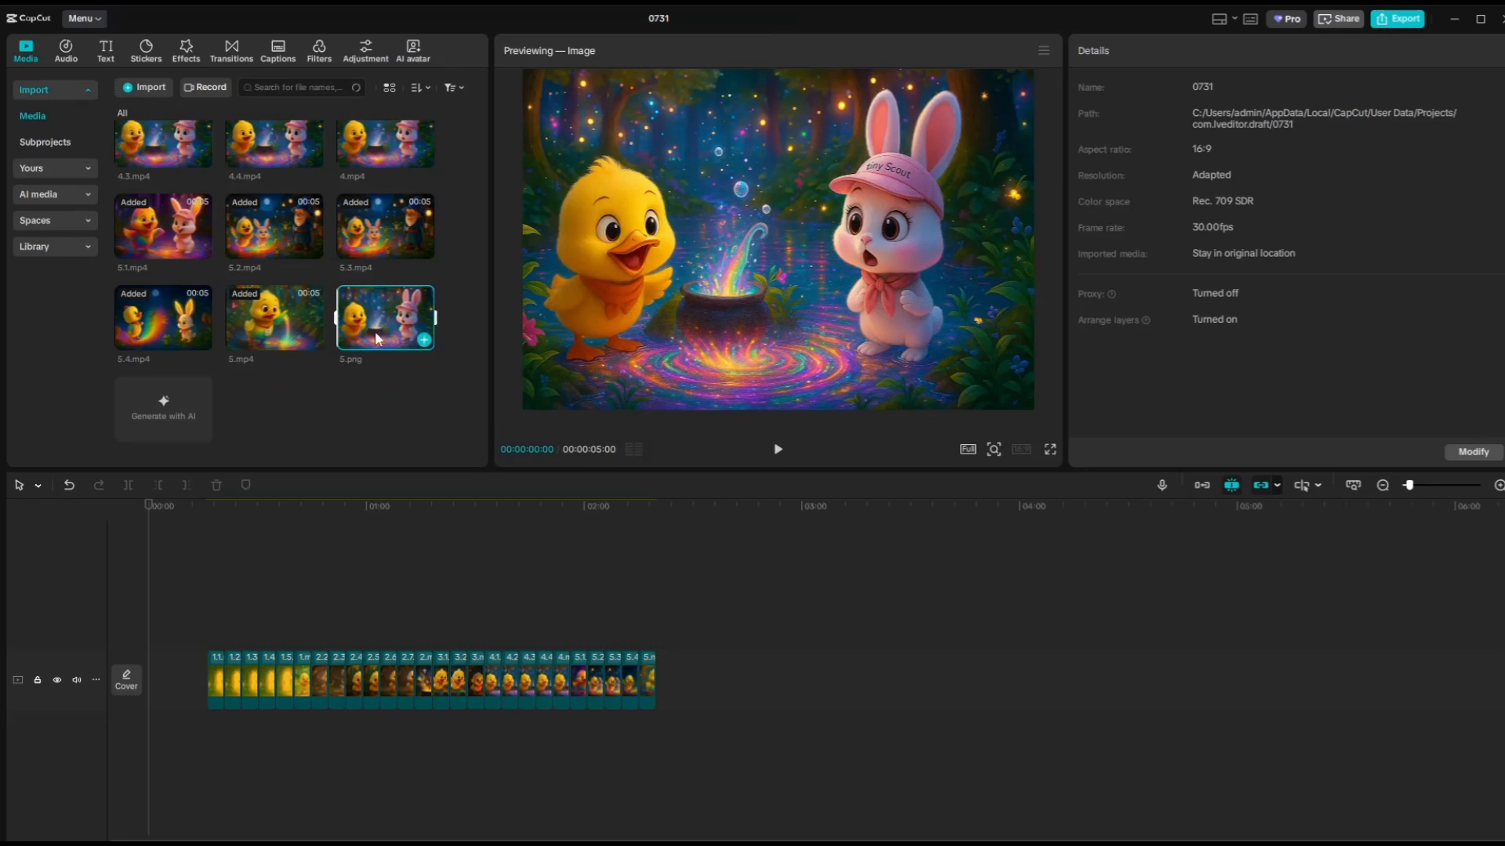
drag(375, 329, 130, 685)
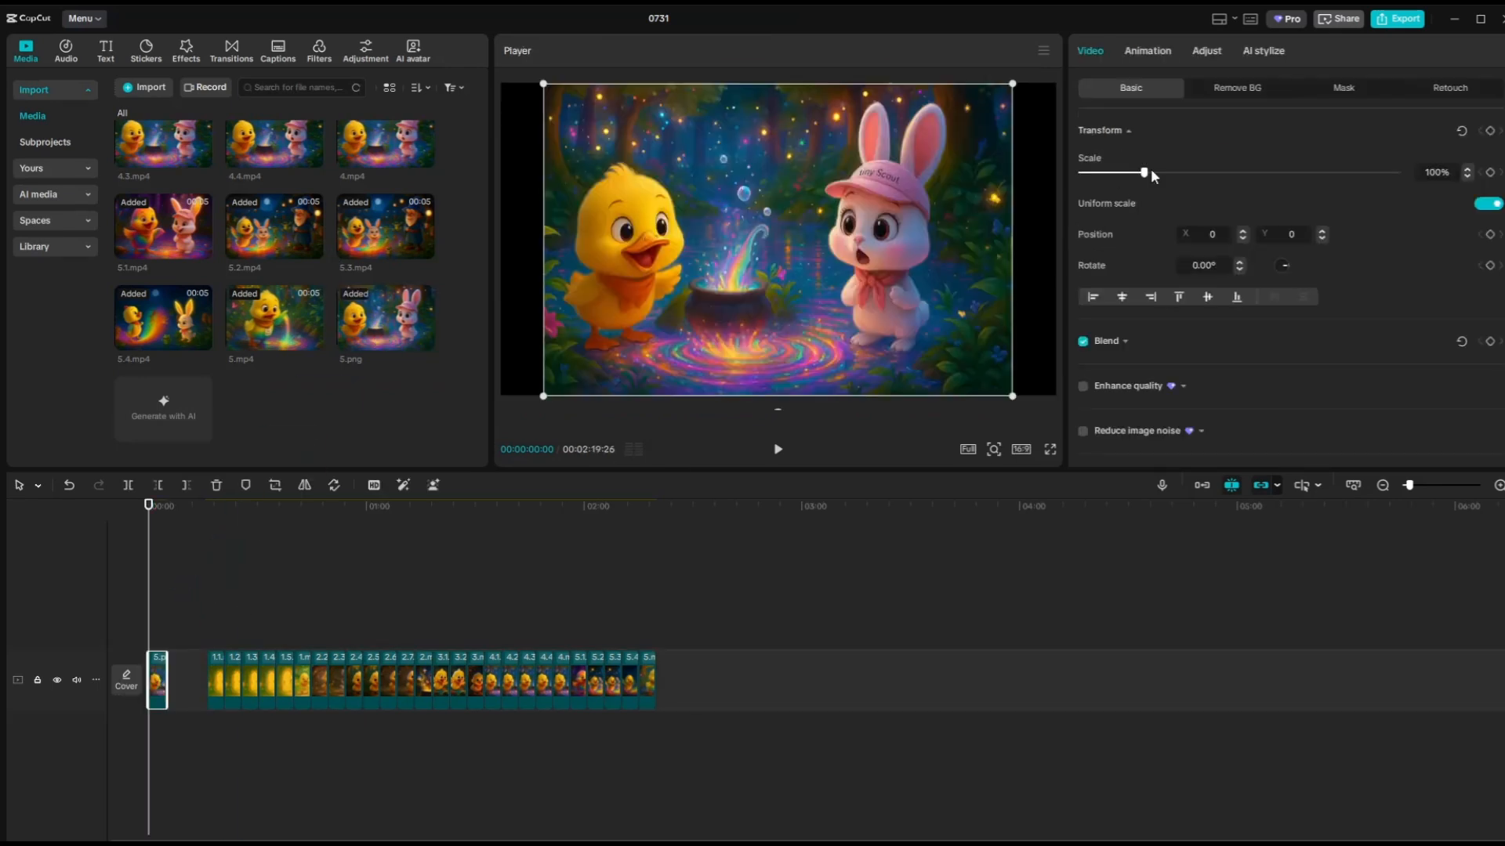
drag(1145, 173, 1155, 173)
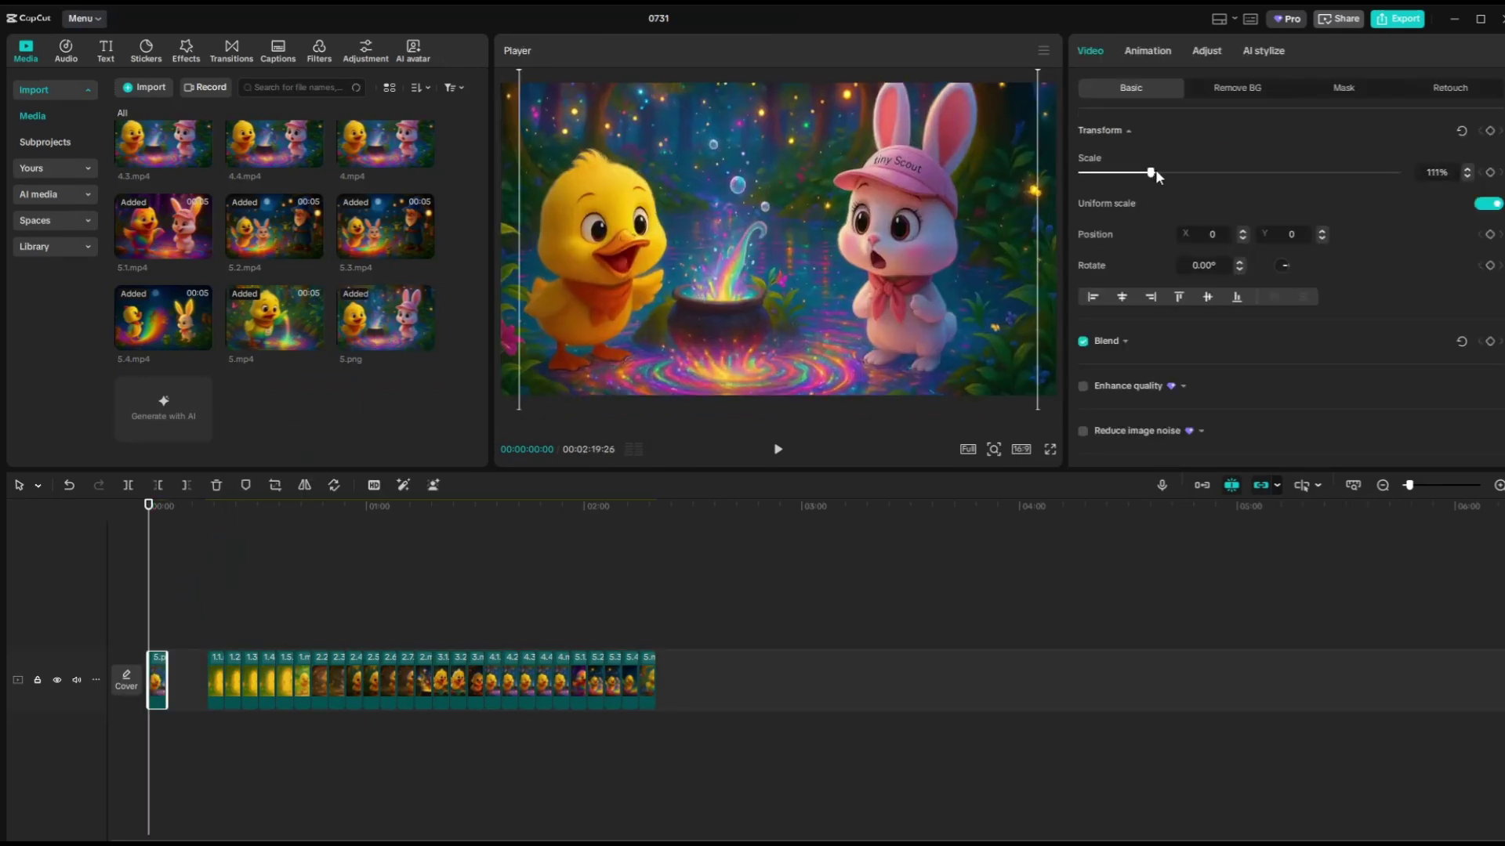
Add a two-line title 'Goldy and Pinky / Adventure' over the opening image, moved to the top
click(107, 51)
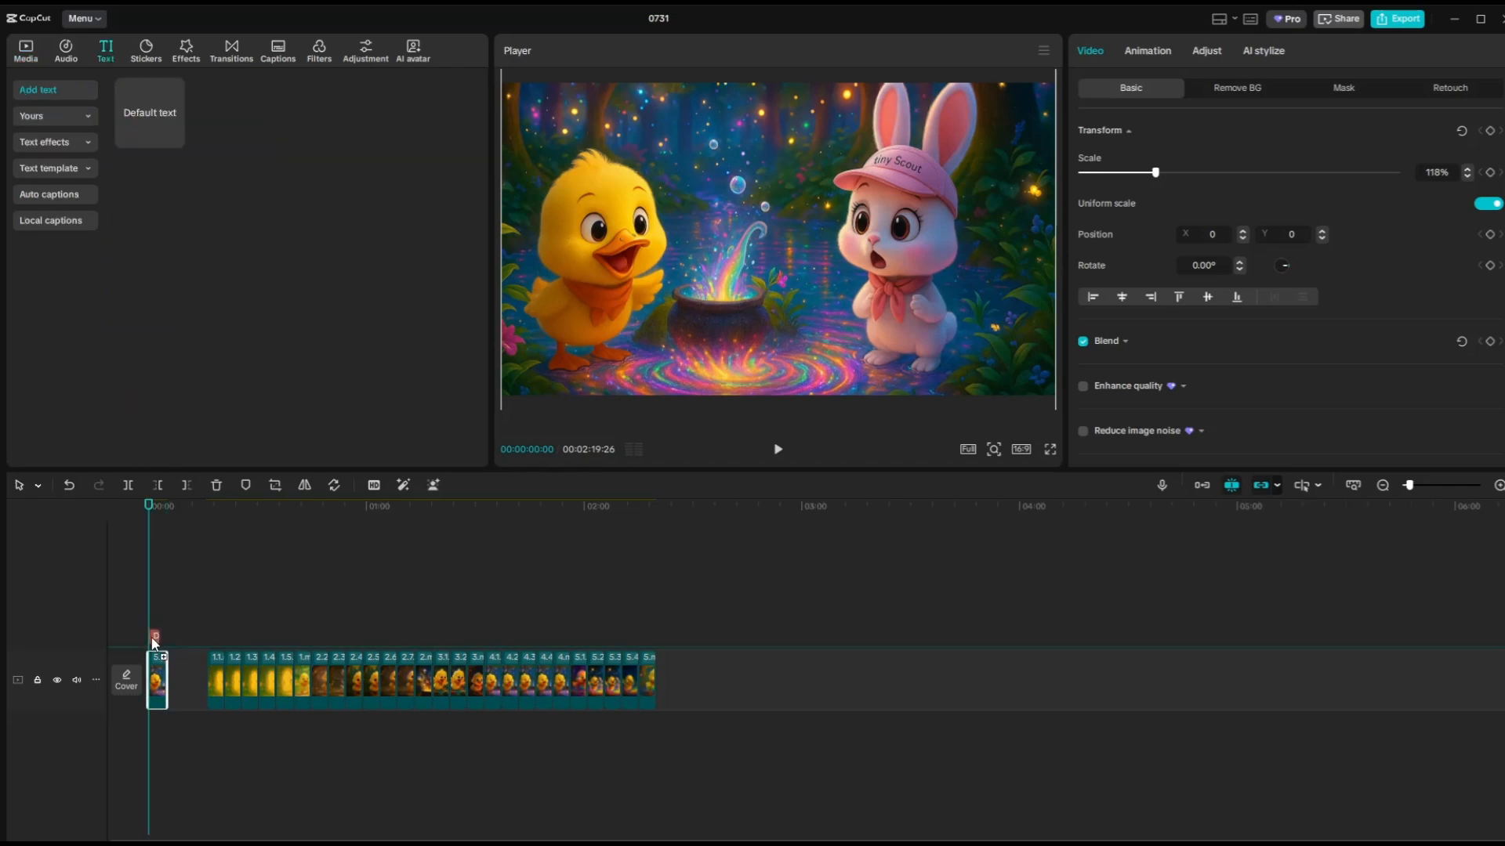
drag(149, 112, 154, 639)
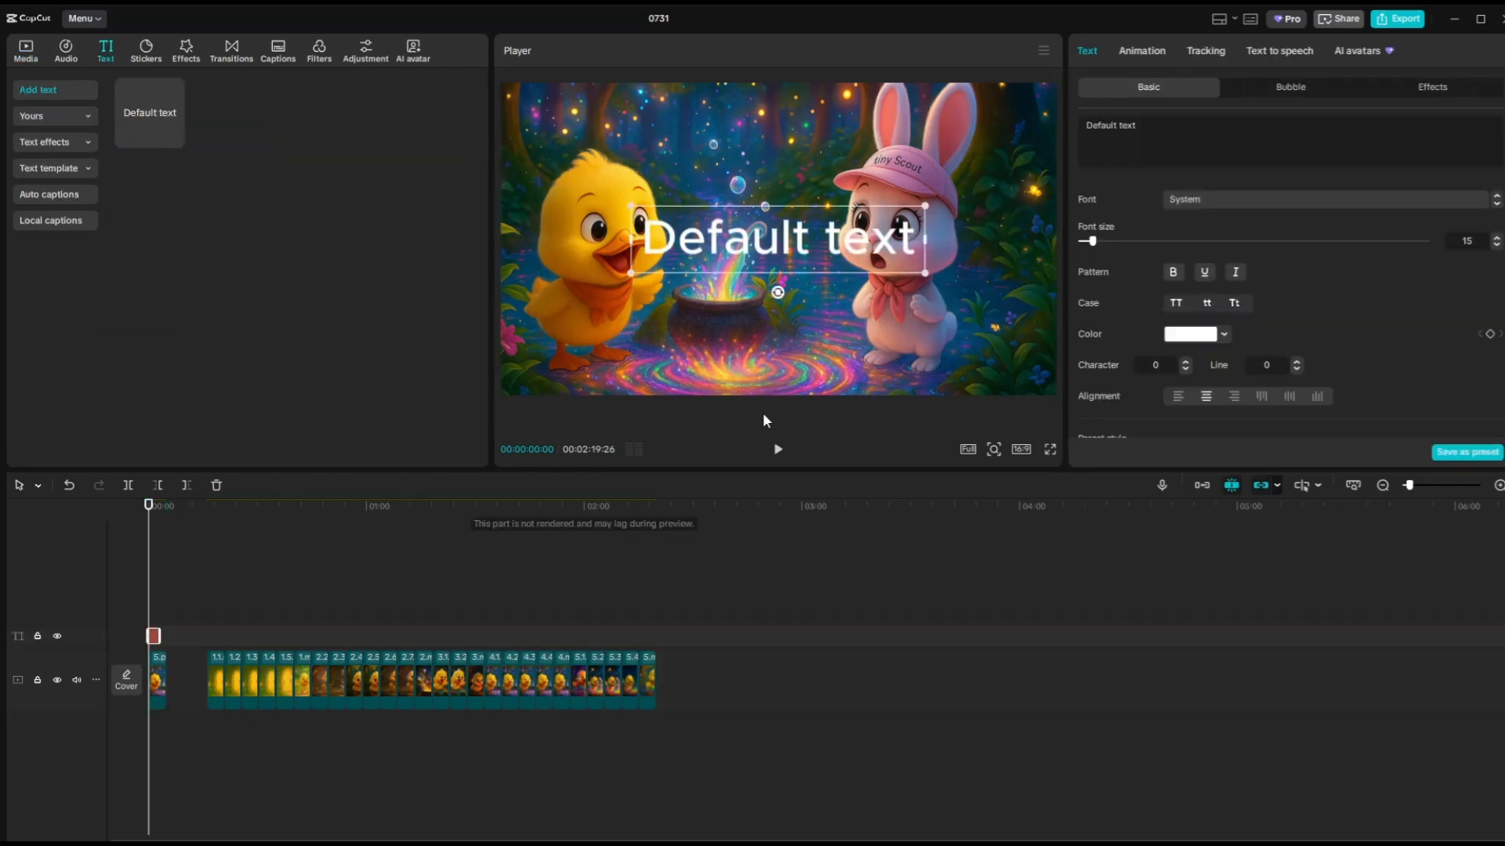
click(1093, 125)
text(Goldy and Pinky)
key(Return)
text(Adventure)
drag(775, 236, 776, 132)
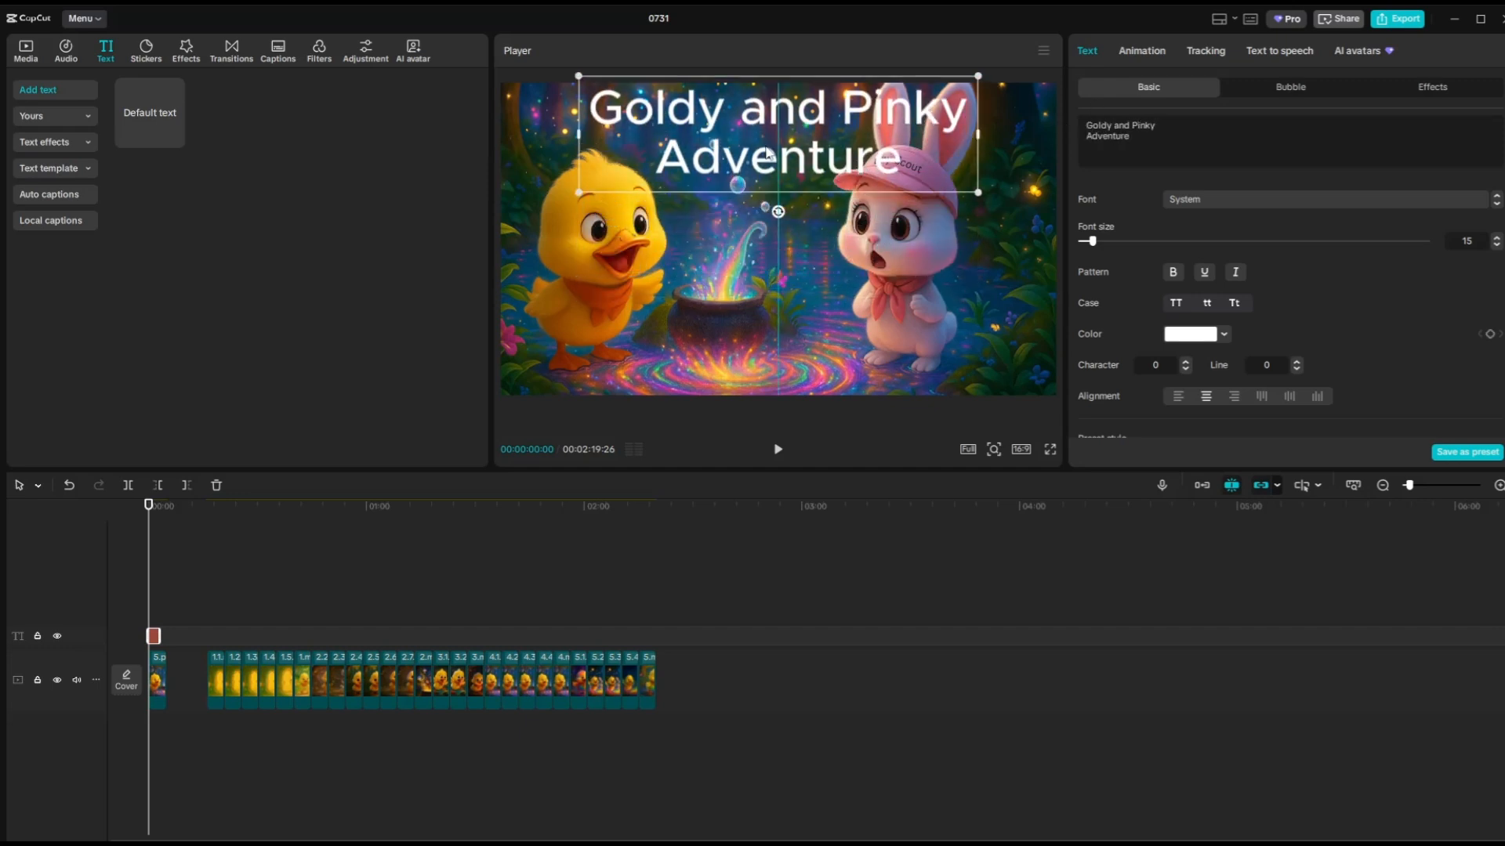
Give the title an outlined ART text style preset
click(1437, 91)
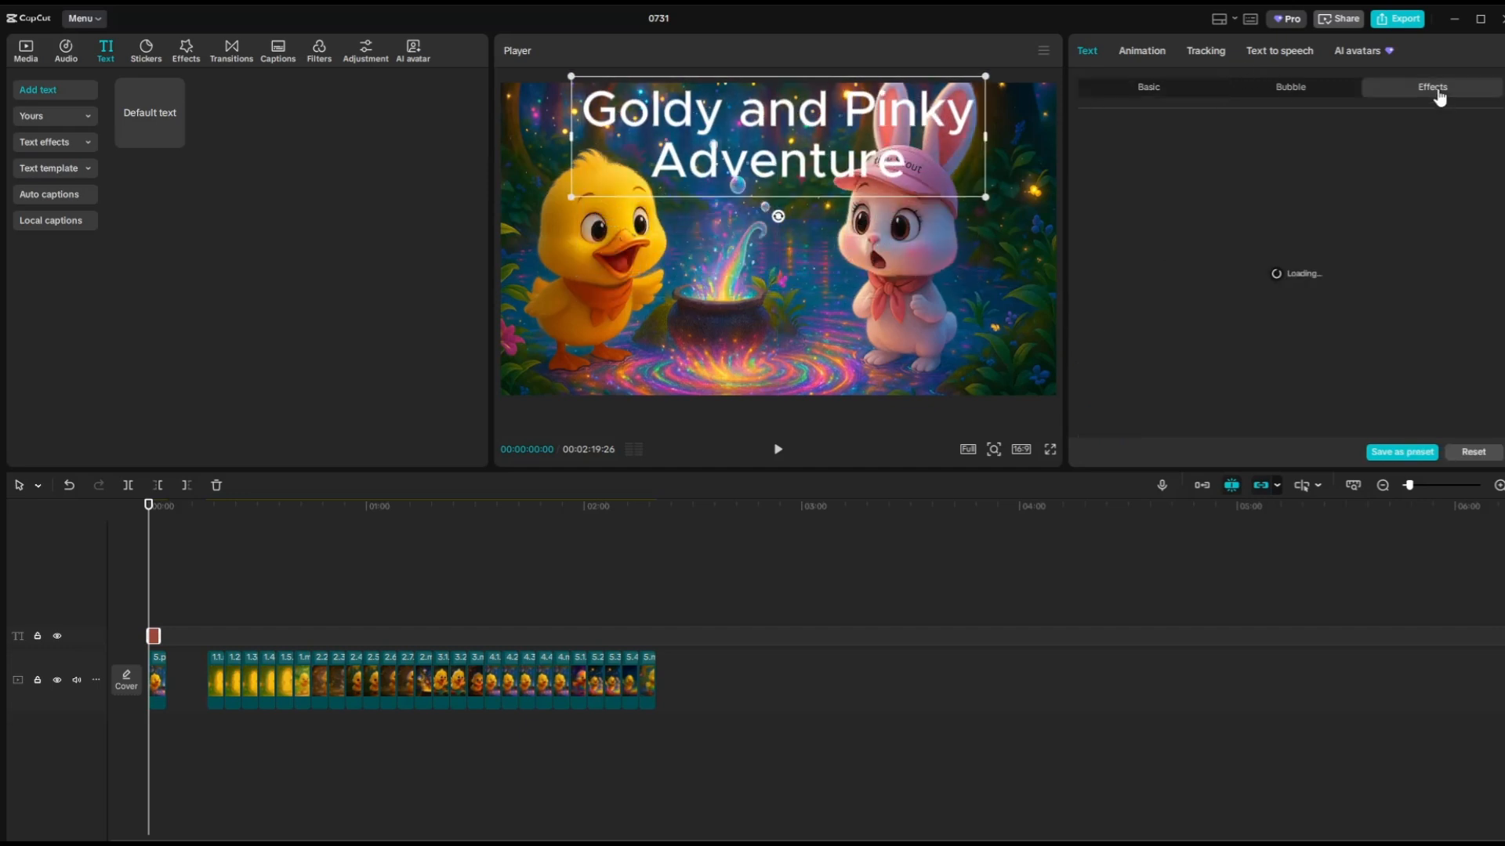
scroll(1226, 350, down, 3)
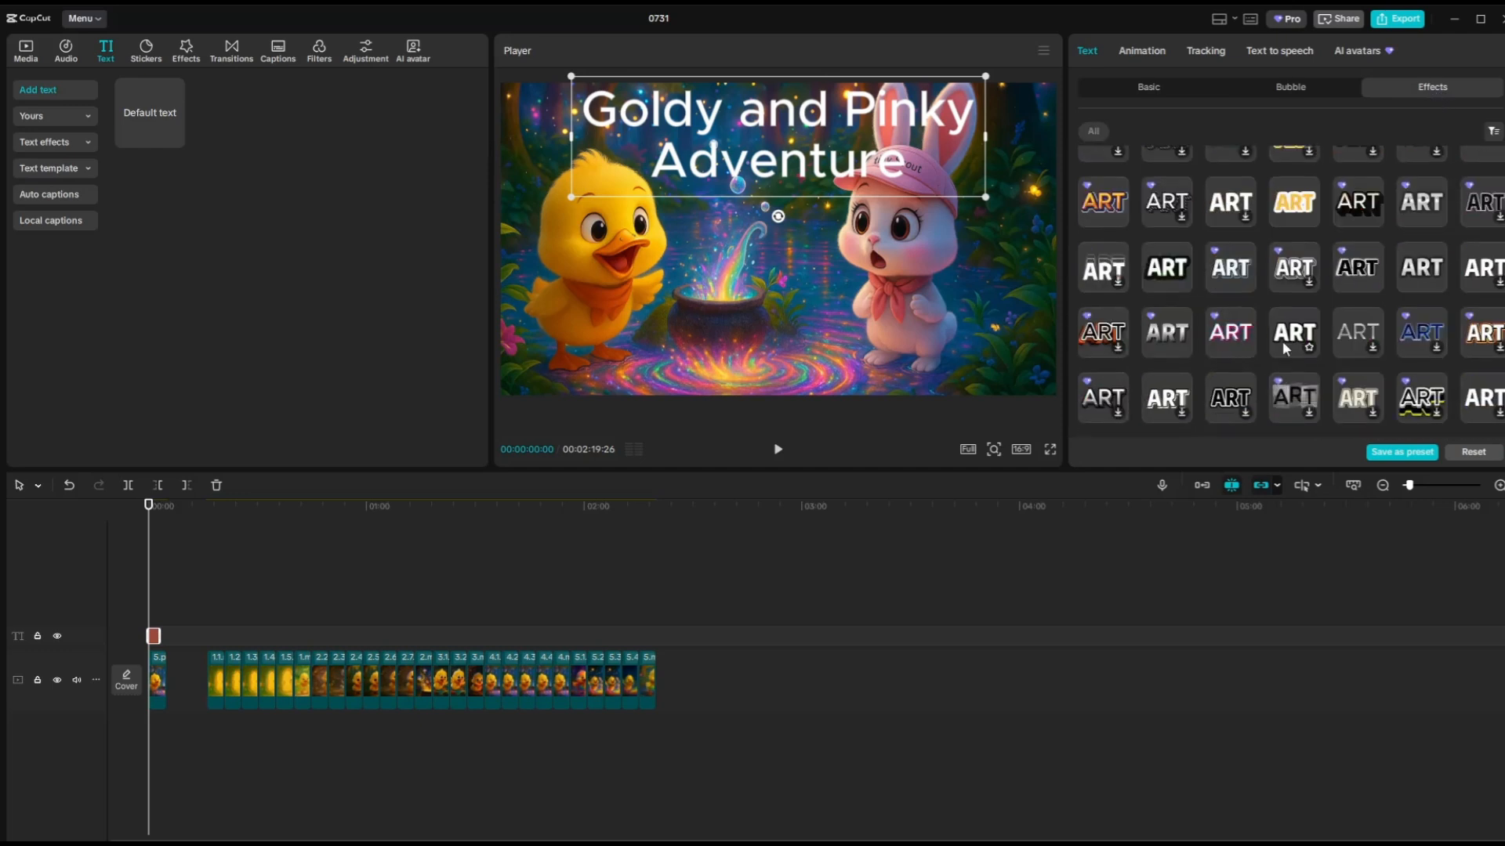
click(1485, 334)
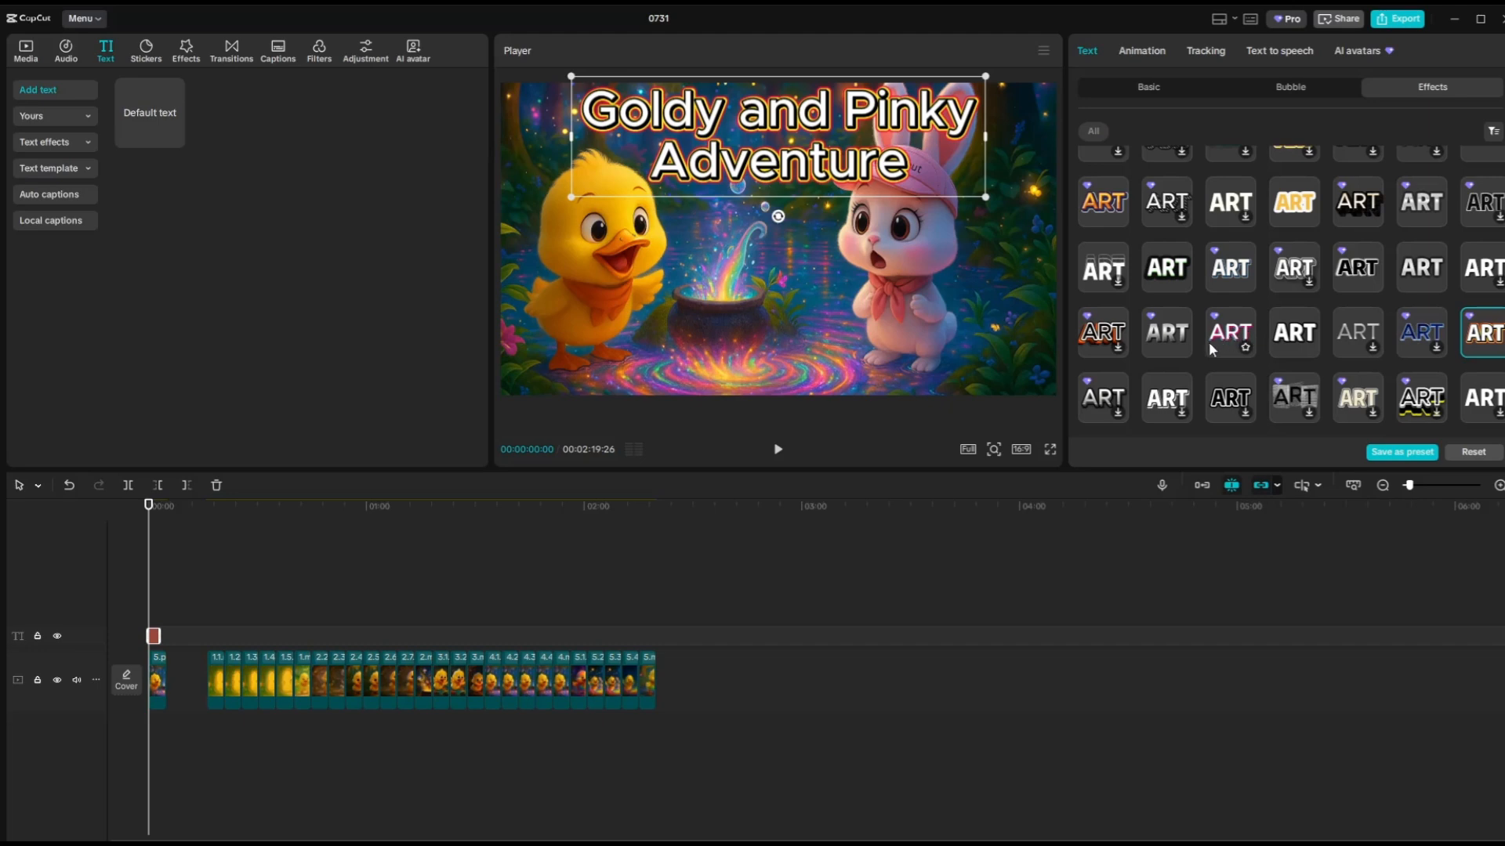
Apply a Golden Dust entrance animation to the title with 1.0s duration
click(1139, 52)
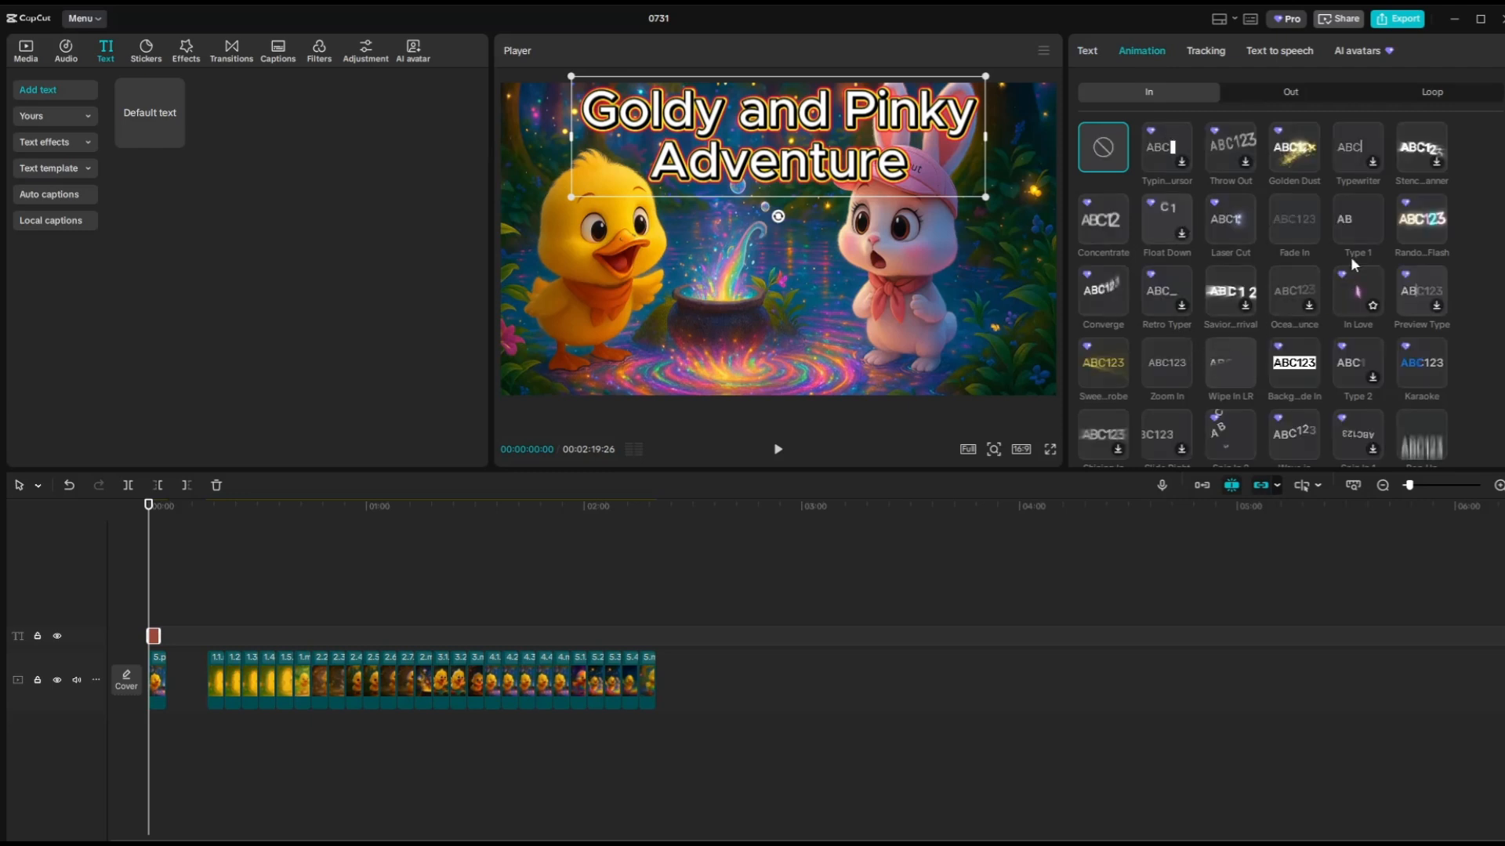
click(1294, 148)
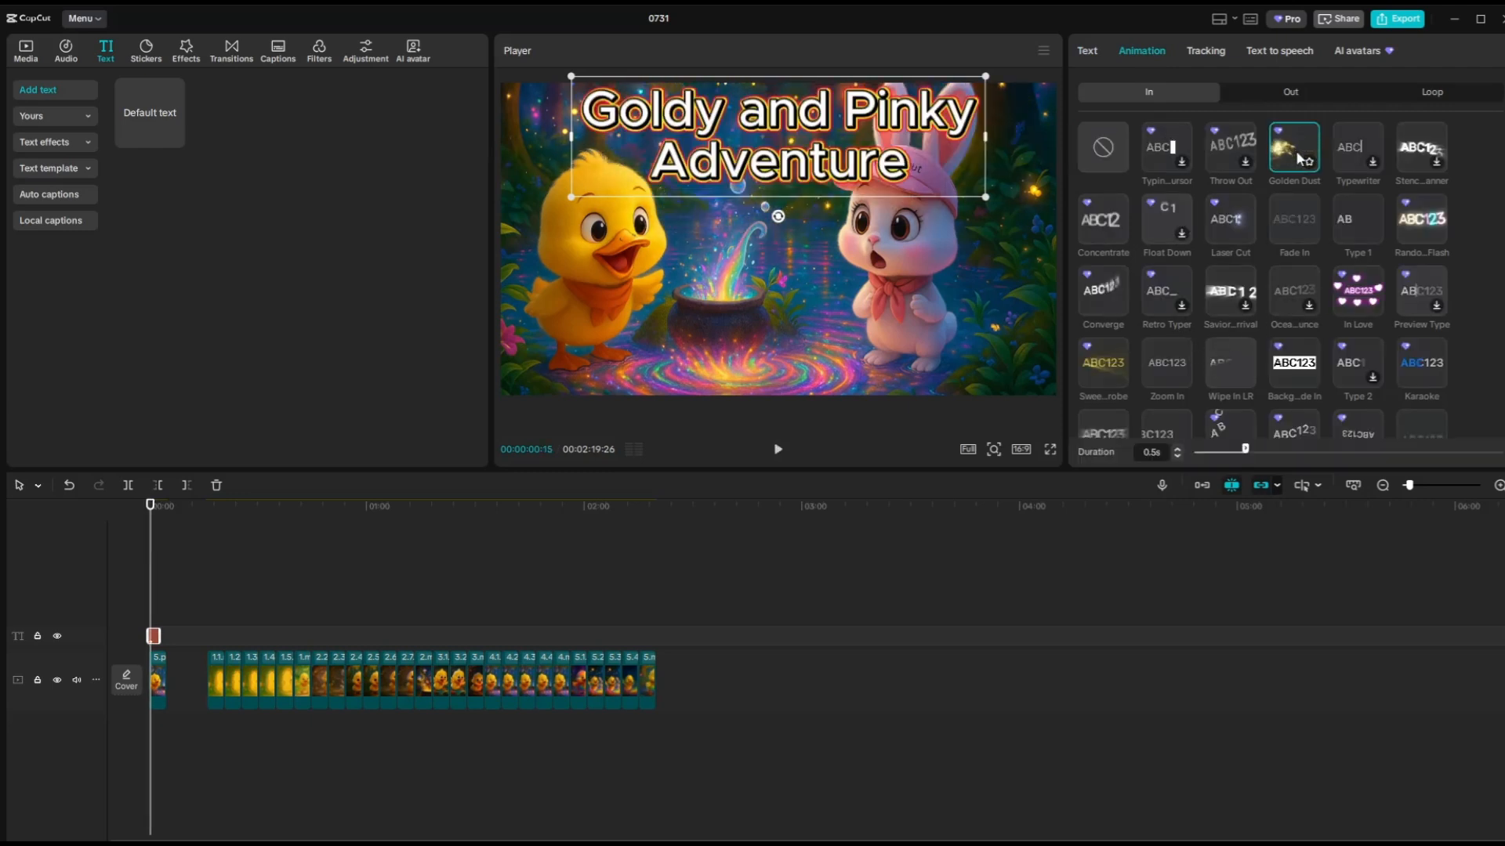
click(1296, 451)
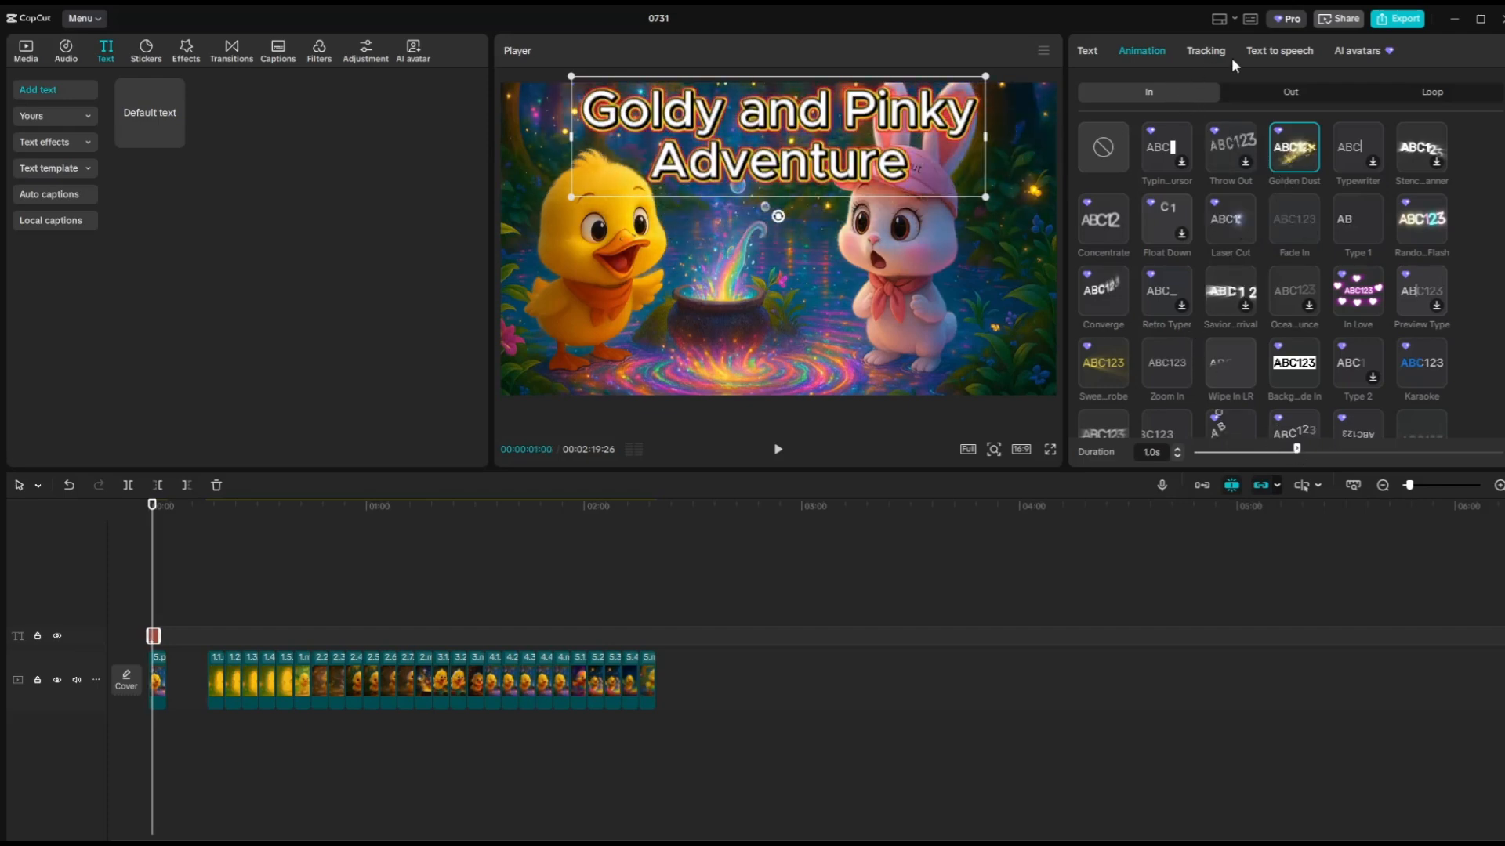
click(1290, 54)
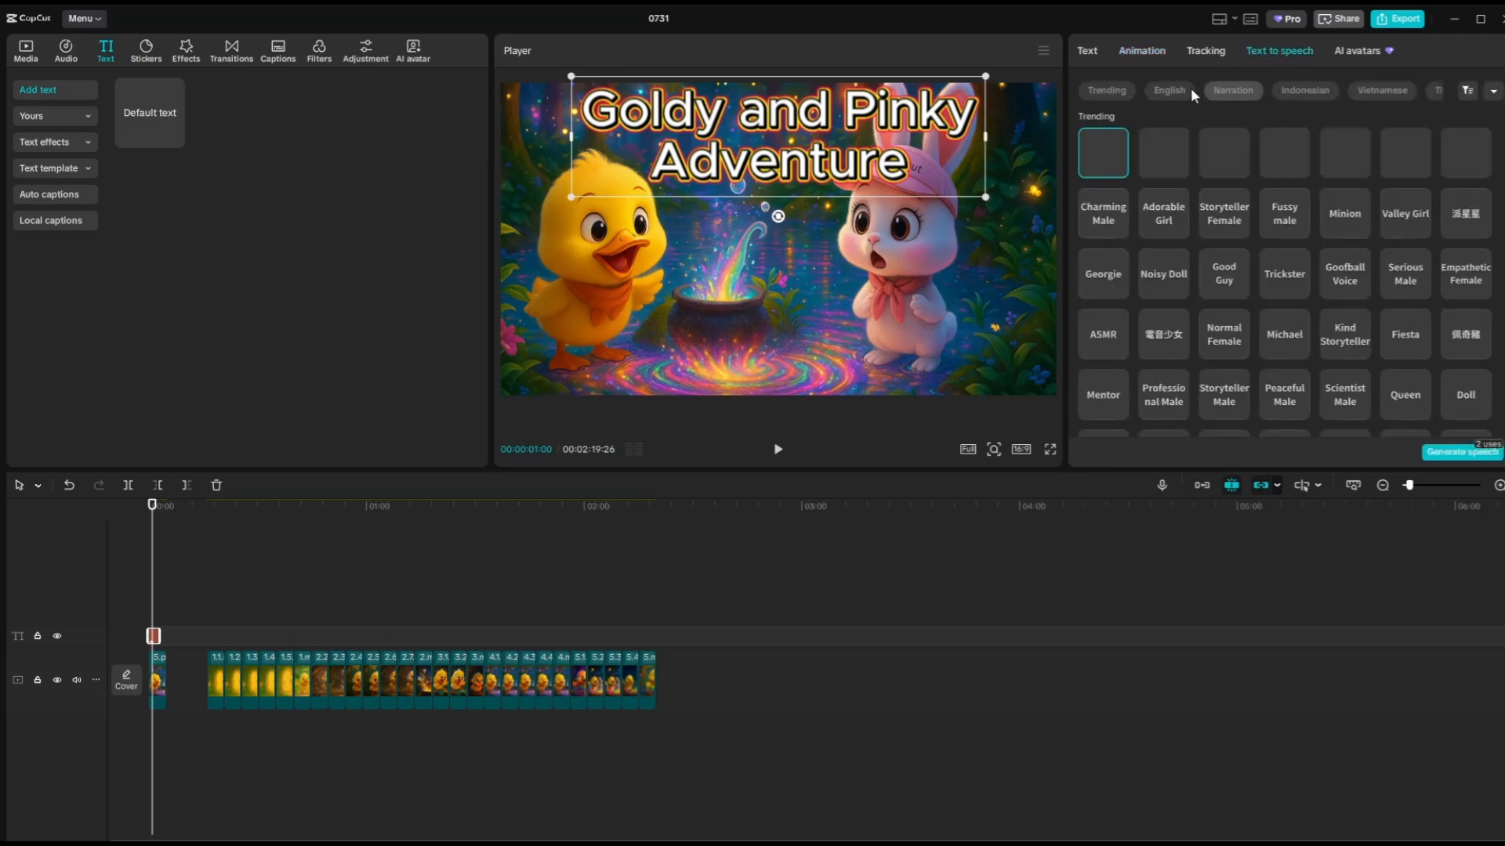
Generate a spoken title voiceover with the English Georgie text-to-speech voice
click(1168, 91)
click(1345, 274)
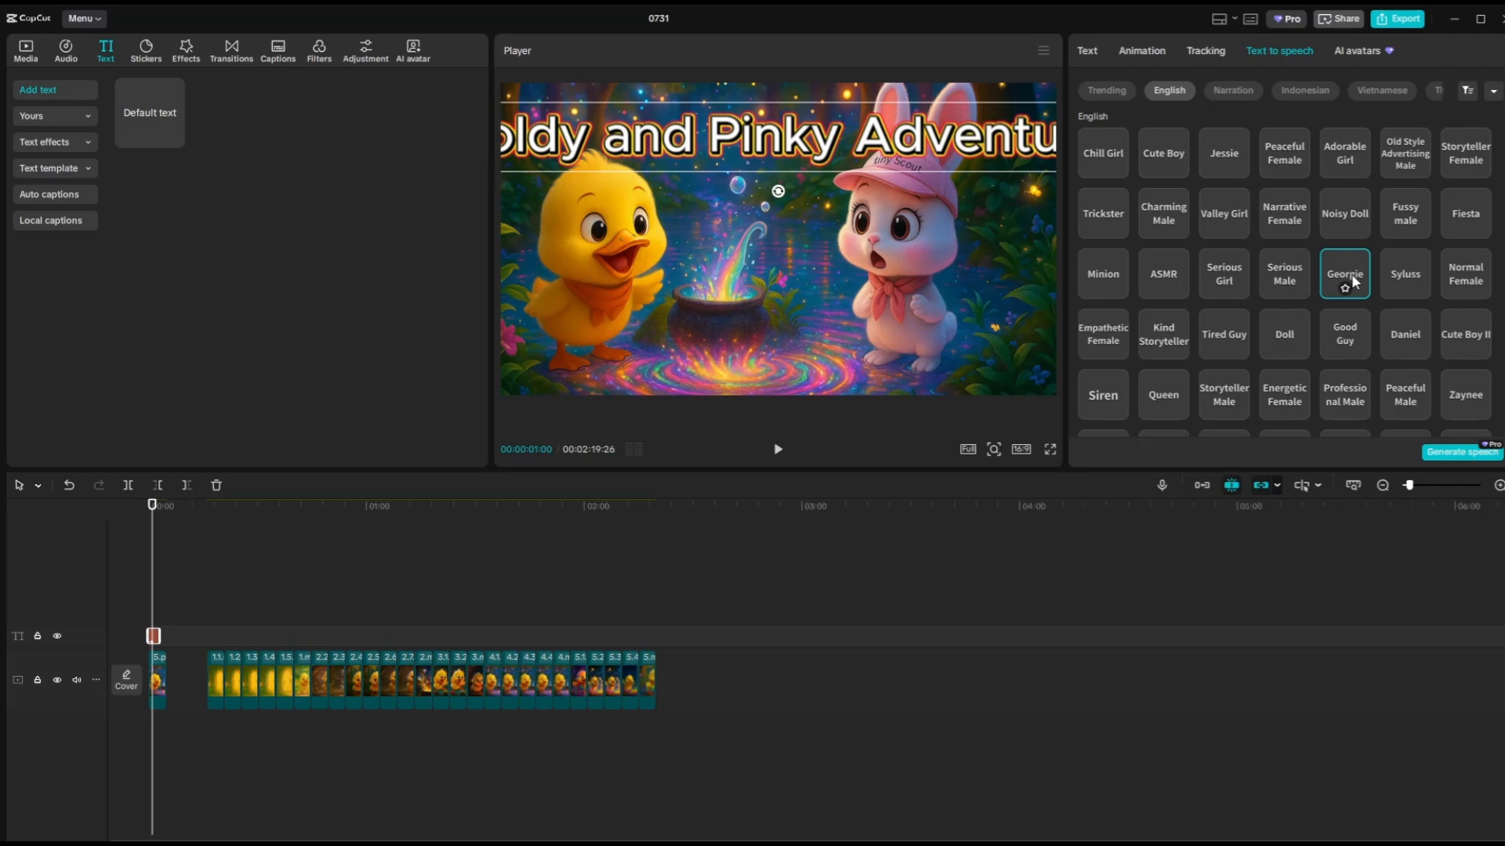
click(1452, 453)
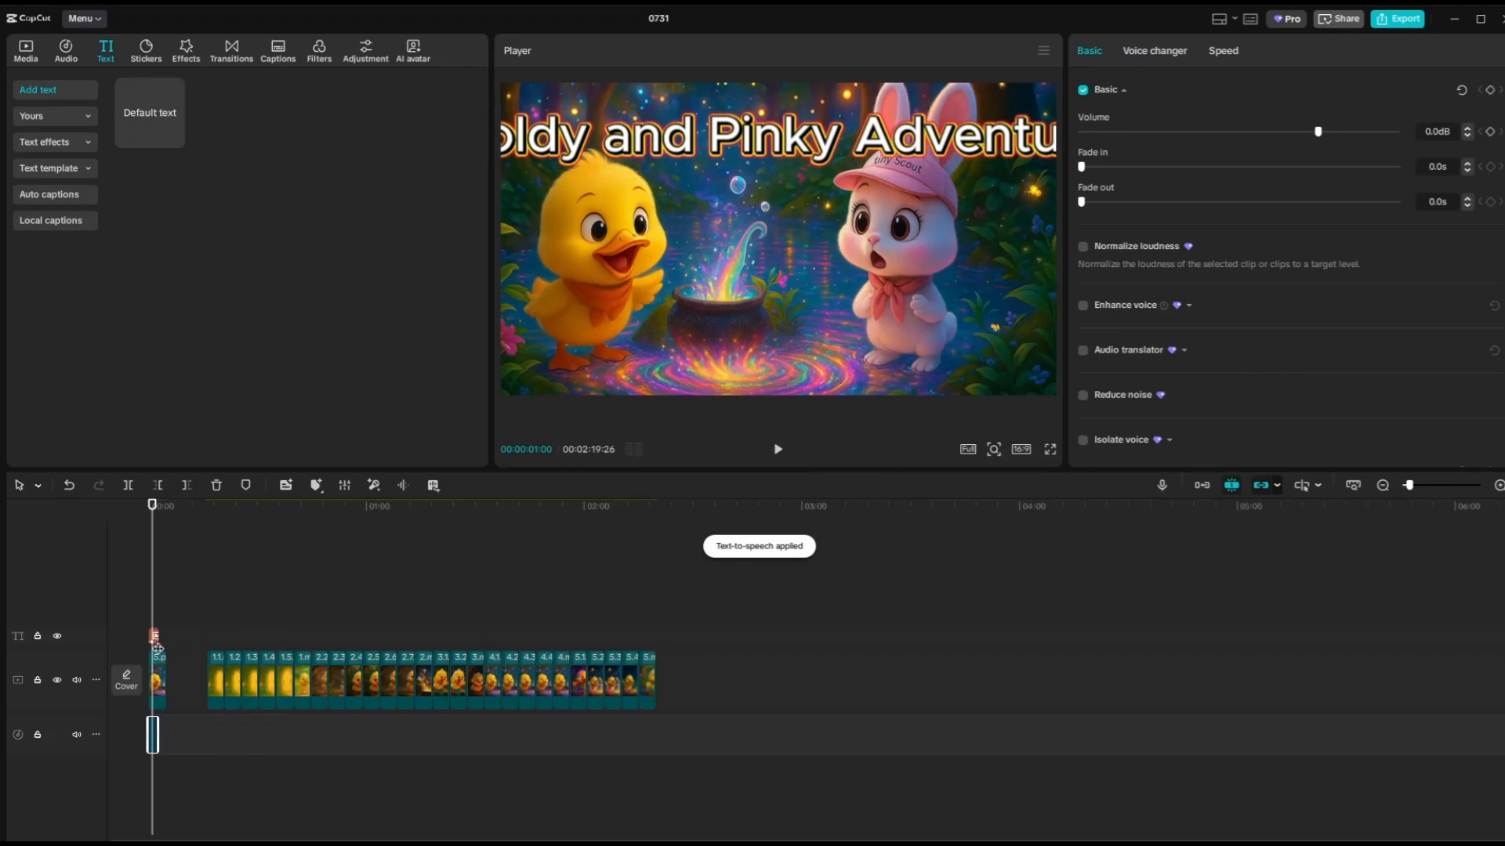
Split the voiceover about one second in and remove the part before the playhead
click(251, 612)
drag(1410, 486, 1433, 486)
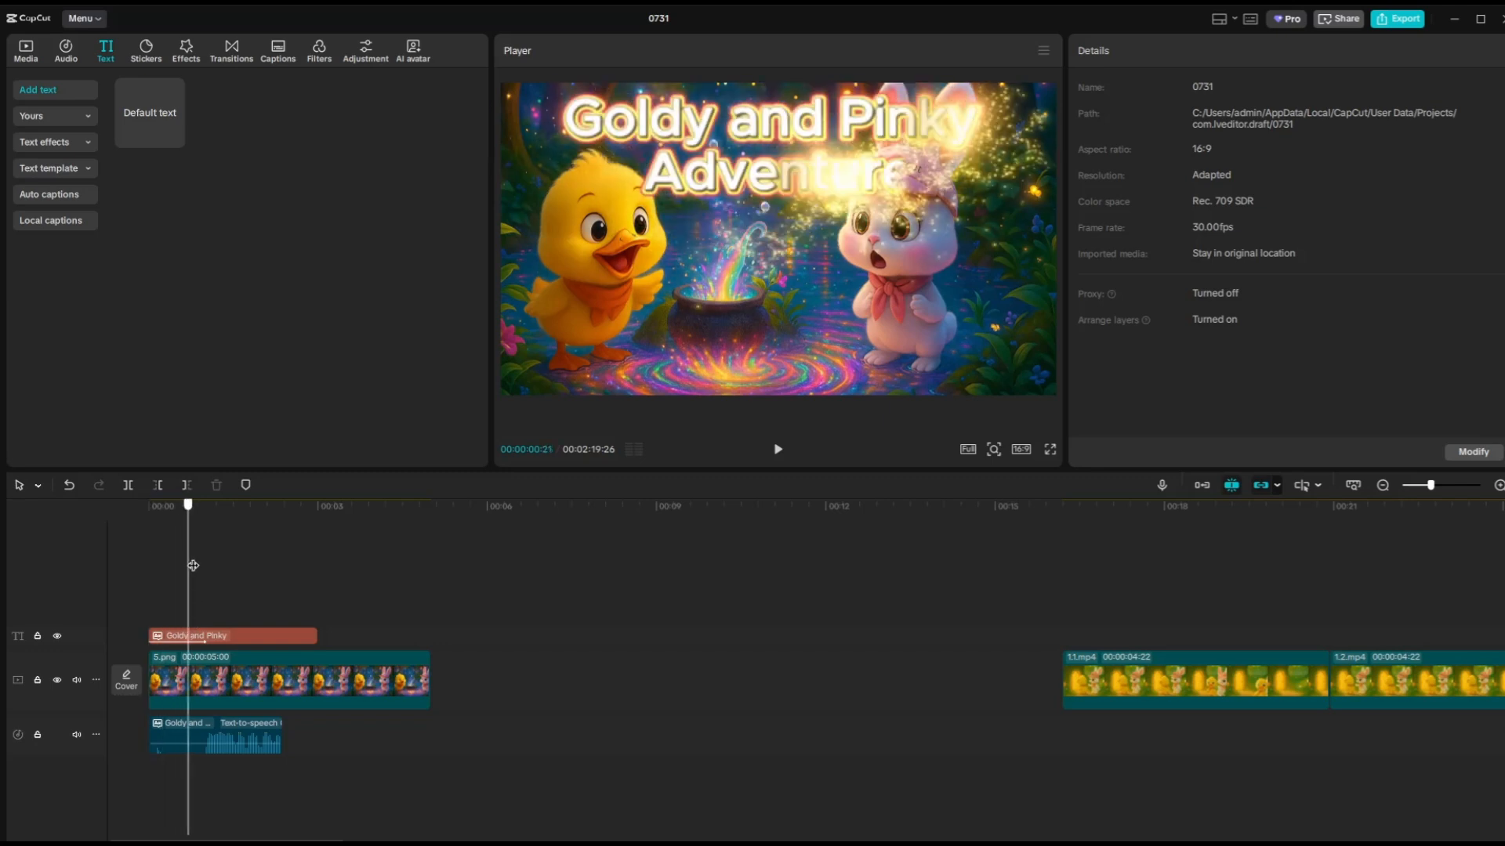
drag(152, 555, 202, 565)
click(163, 737)
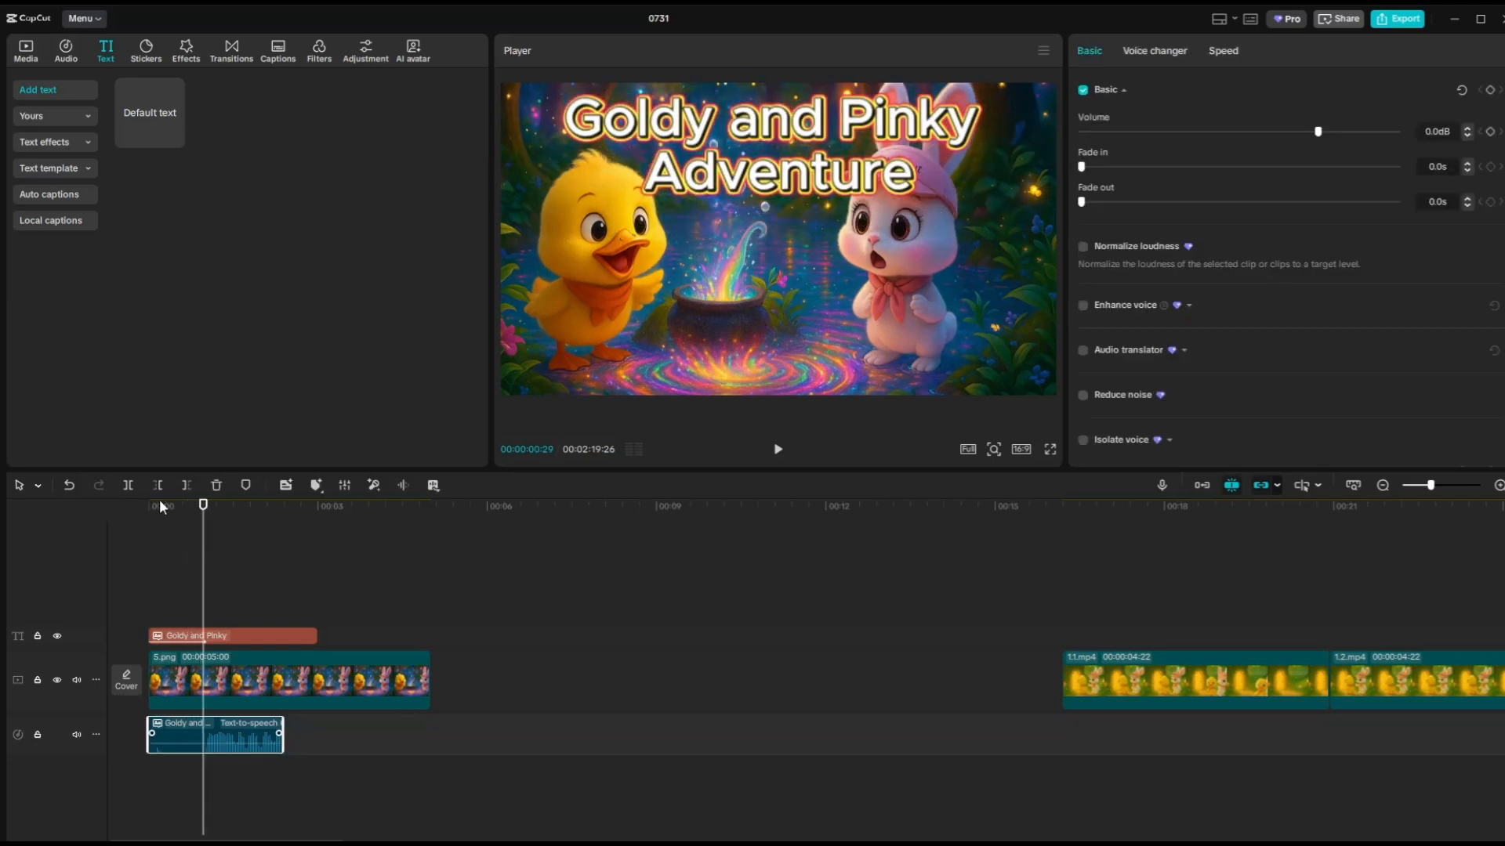
click(159, 485)
Shift the voiceover and title text clips a few seconds later in the timeline
drag(240, 731, 354, 722)
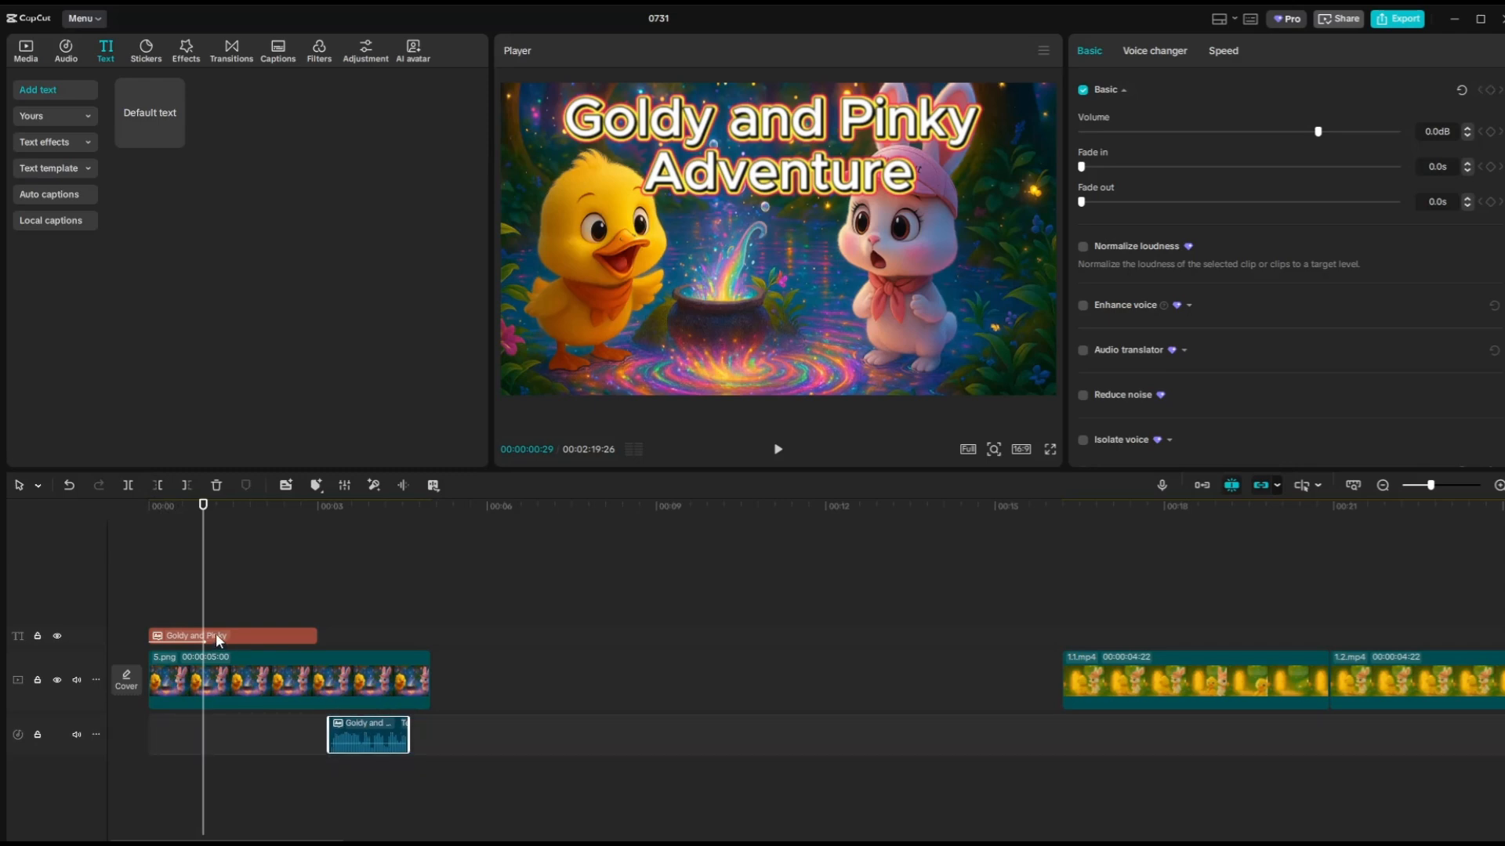
drag(219, 637, 388, 636)
Search the sound effects for 'kids intro' and preview the 'youtube jingle for kids' sound
click(67, 49)
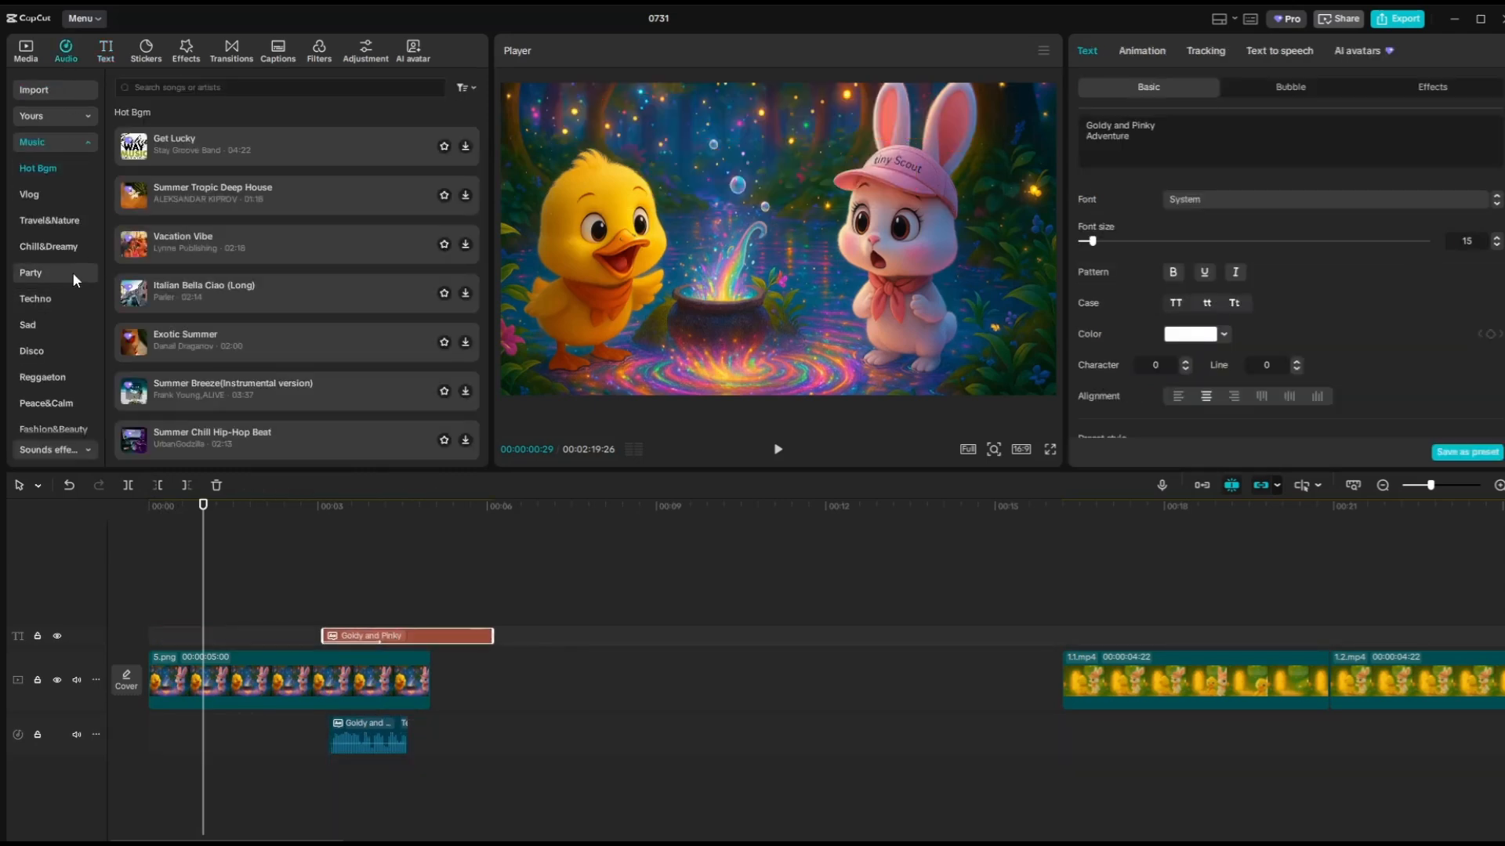
click(47, 449)
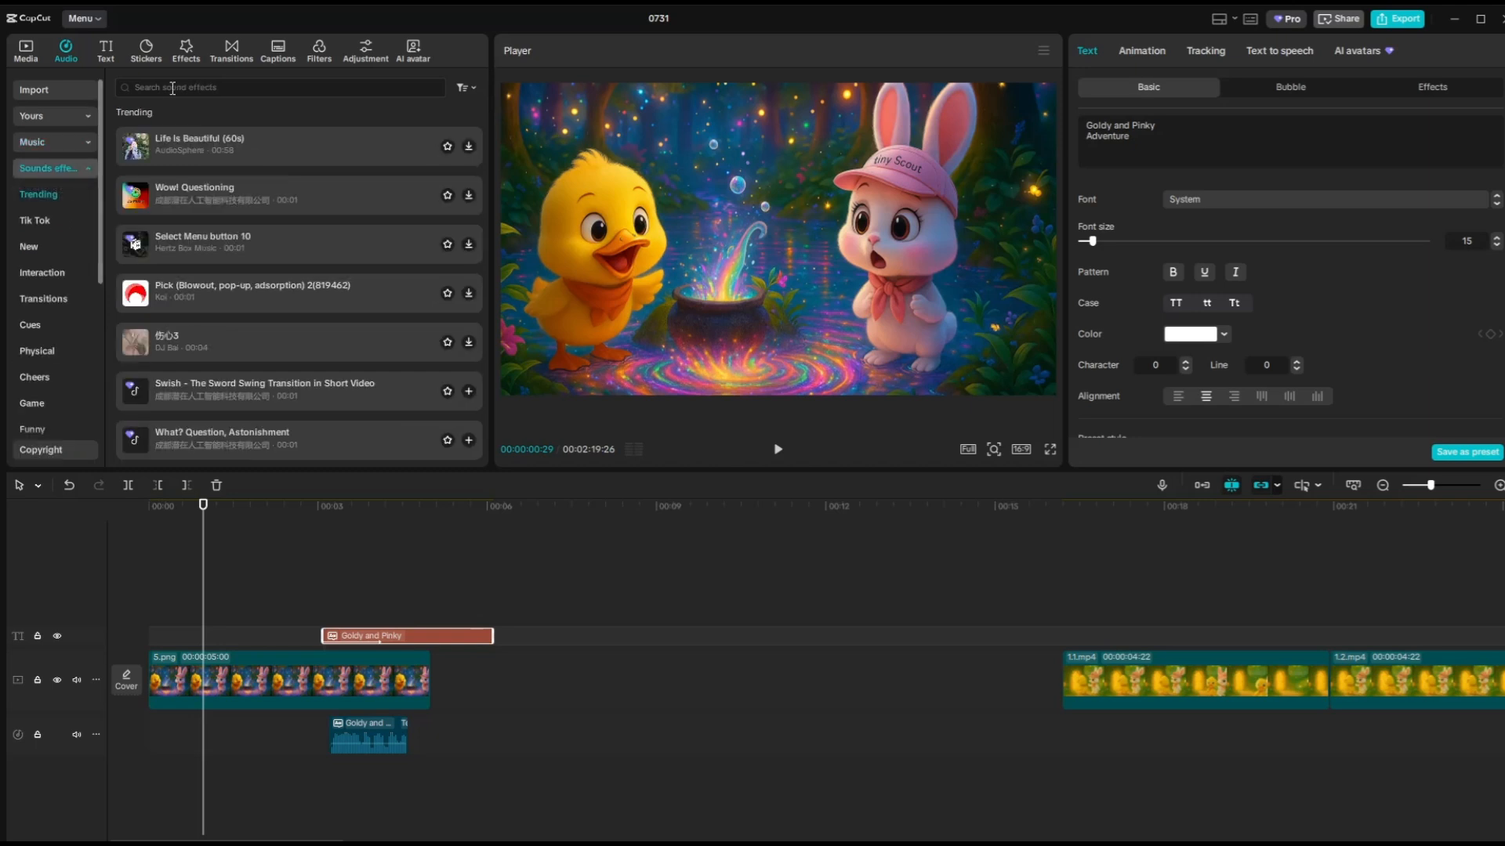
click(173, 88)
text(kids intro)
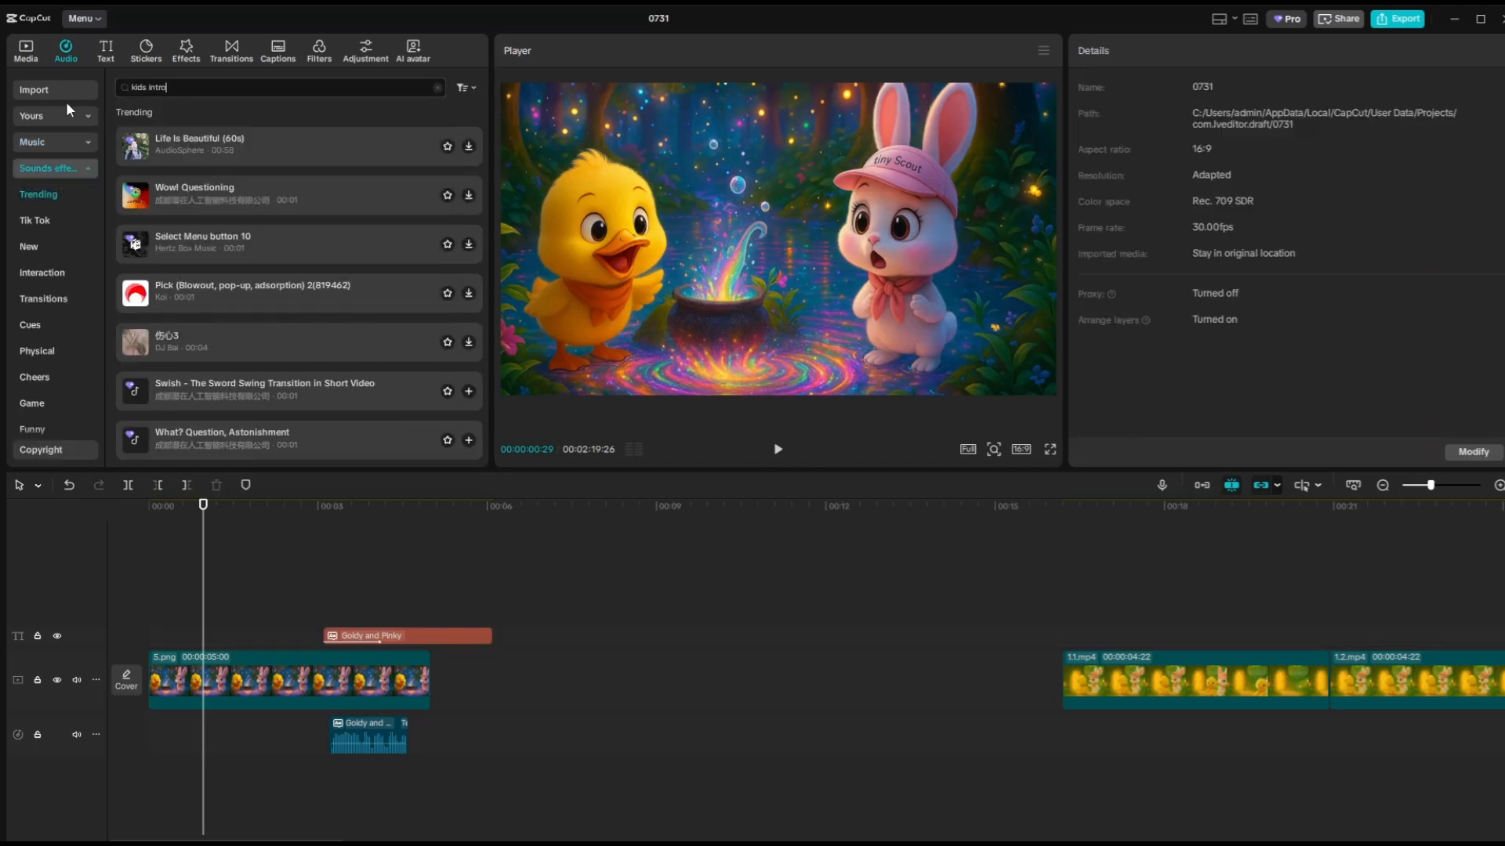
key(Return)
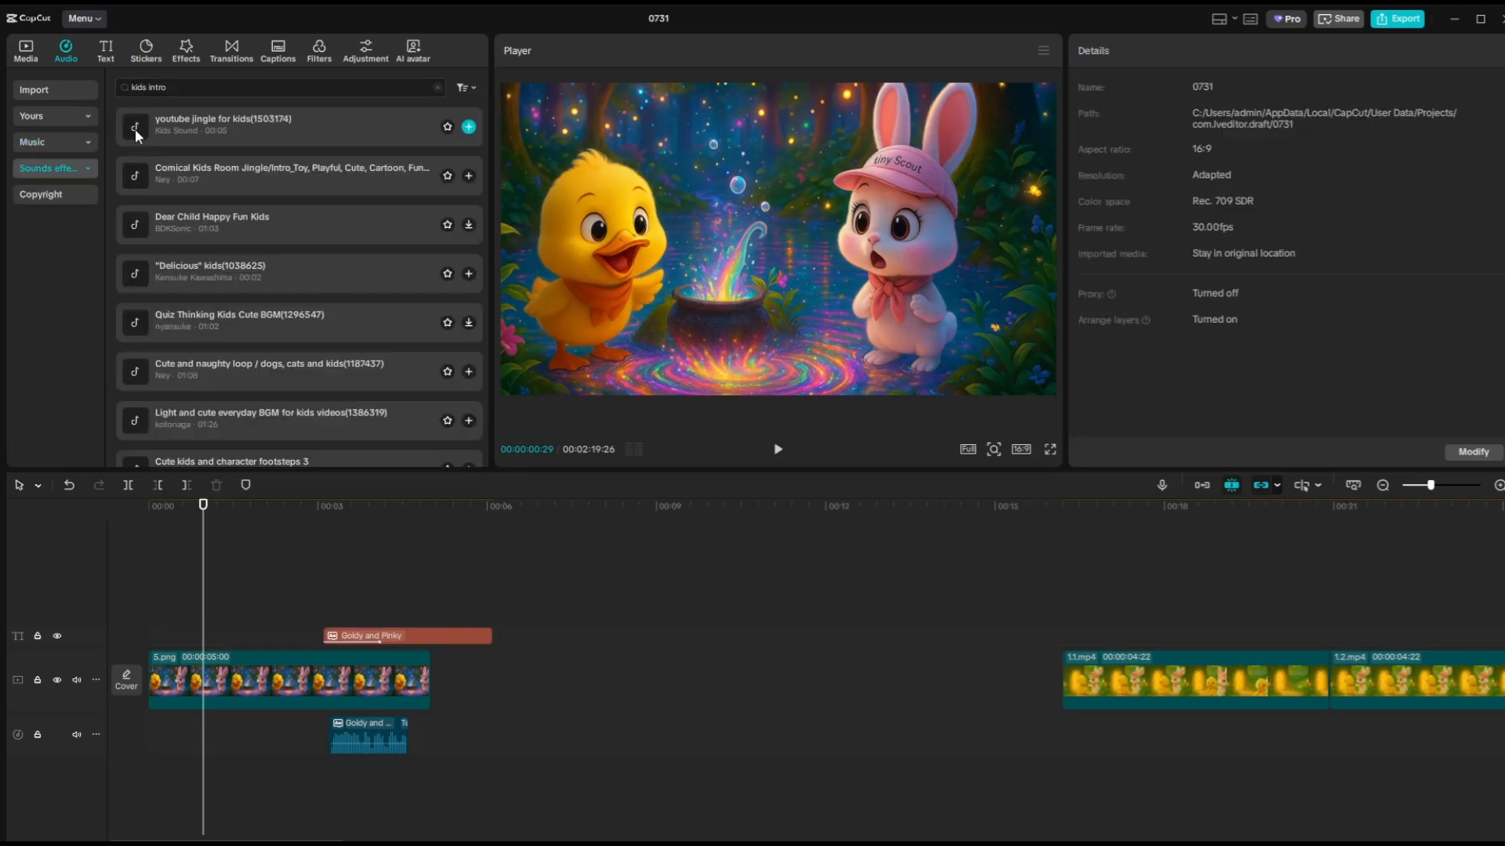
click(136, 130)
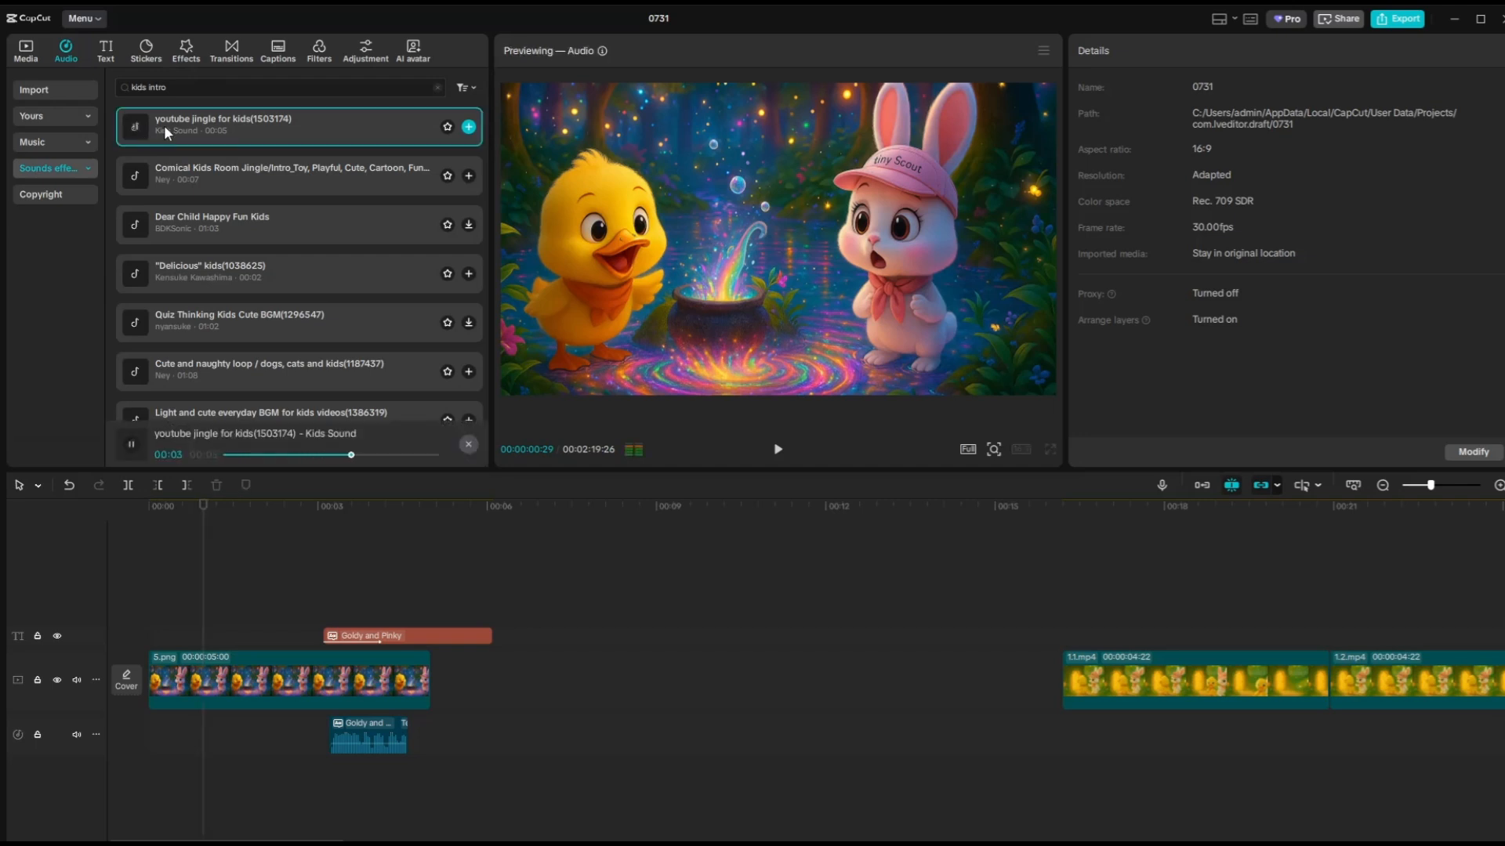
Place the jingle at the timeline start, lengthen the opening image, and shift title and narration later
drag(164, 130, 142, 750)
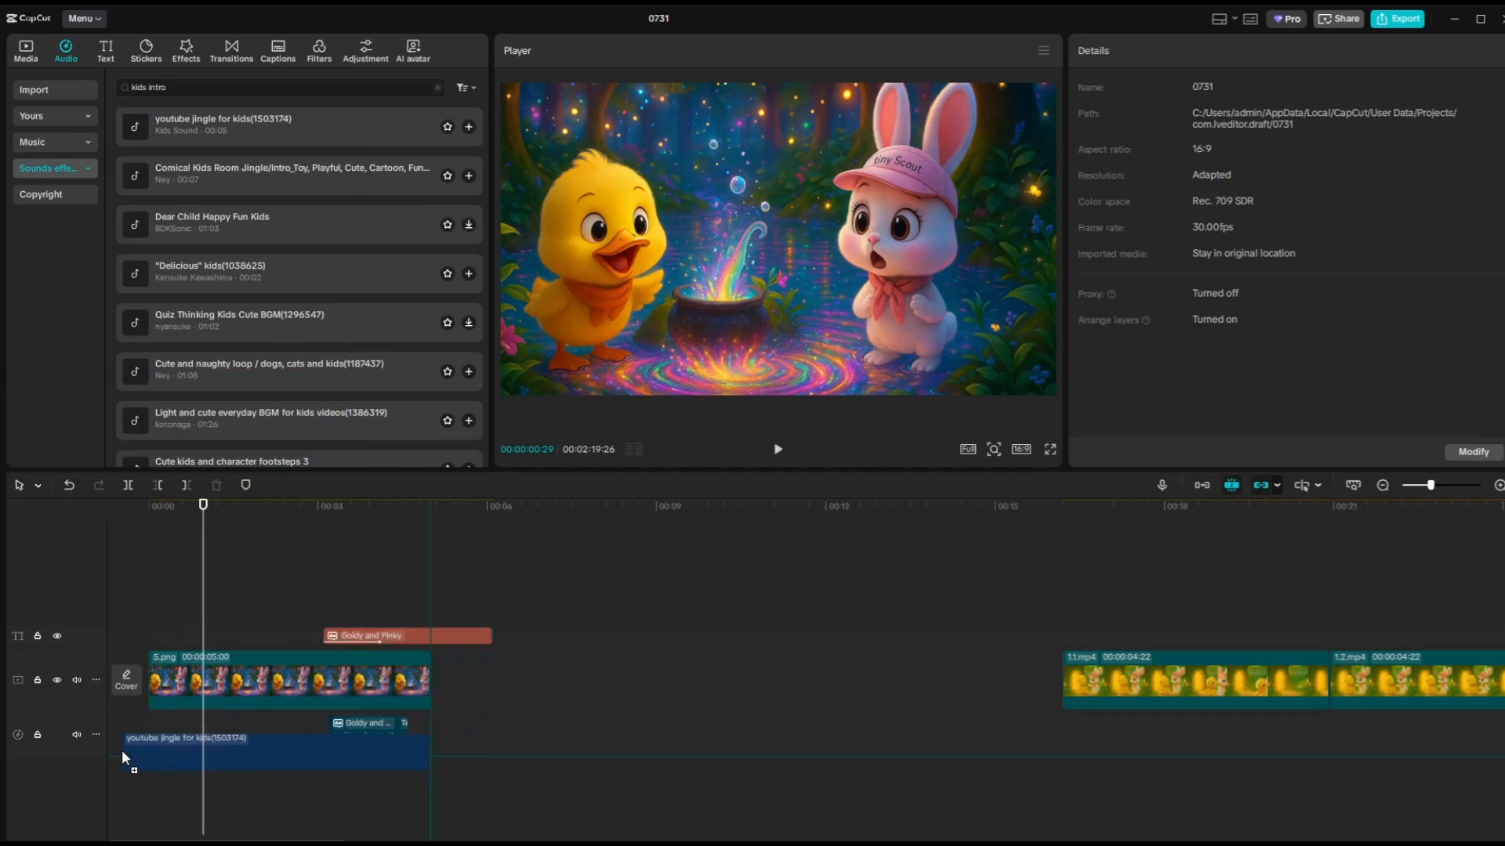
drag(143, 751, 149, 741)
drag(370, 739, 413, 738)
drag(429, 679, 453, 680)
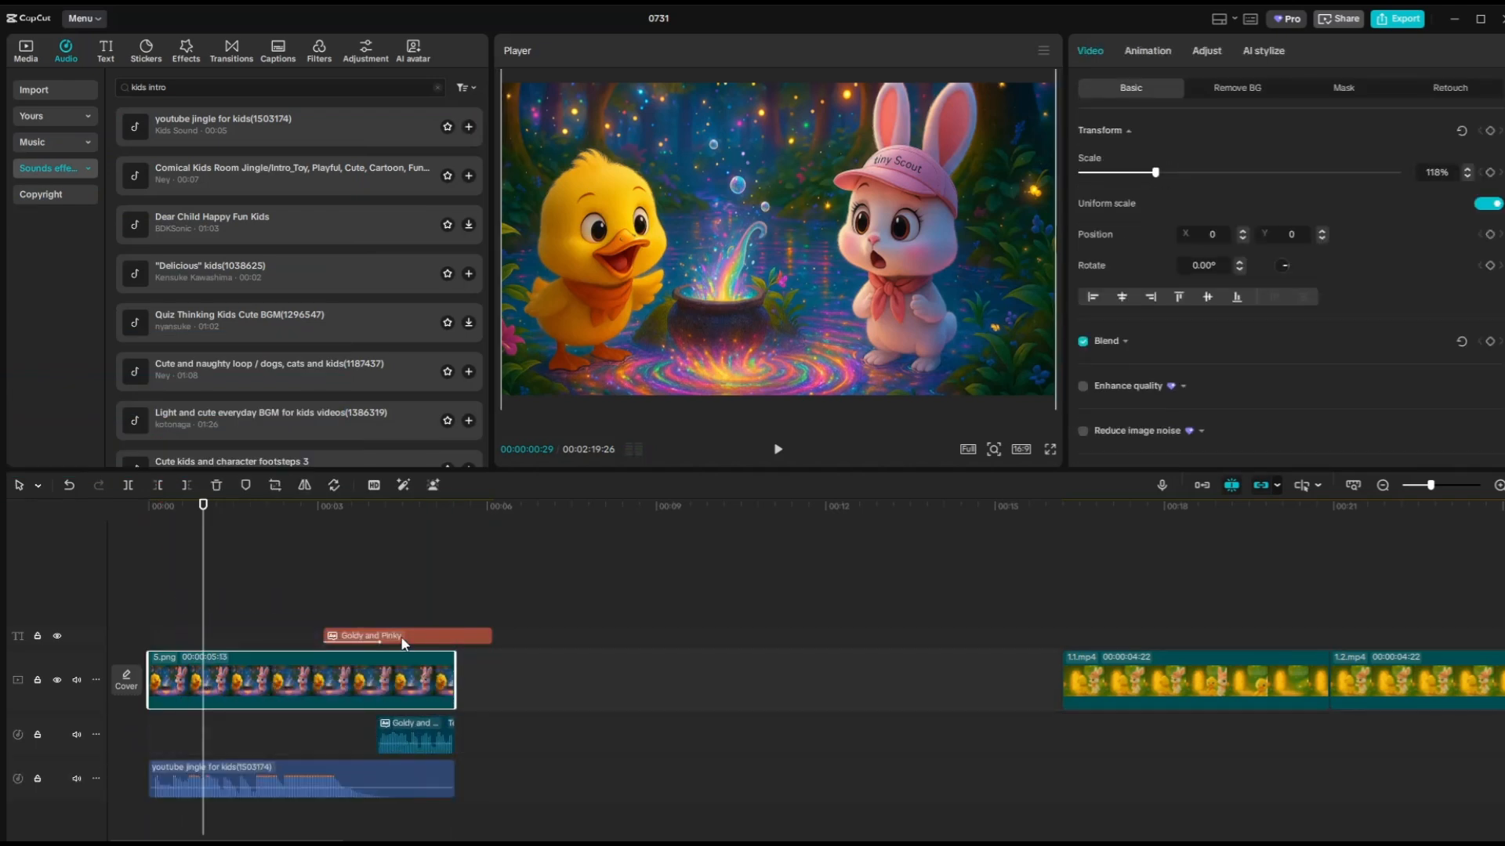
drag(406, 636, 459, 638)
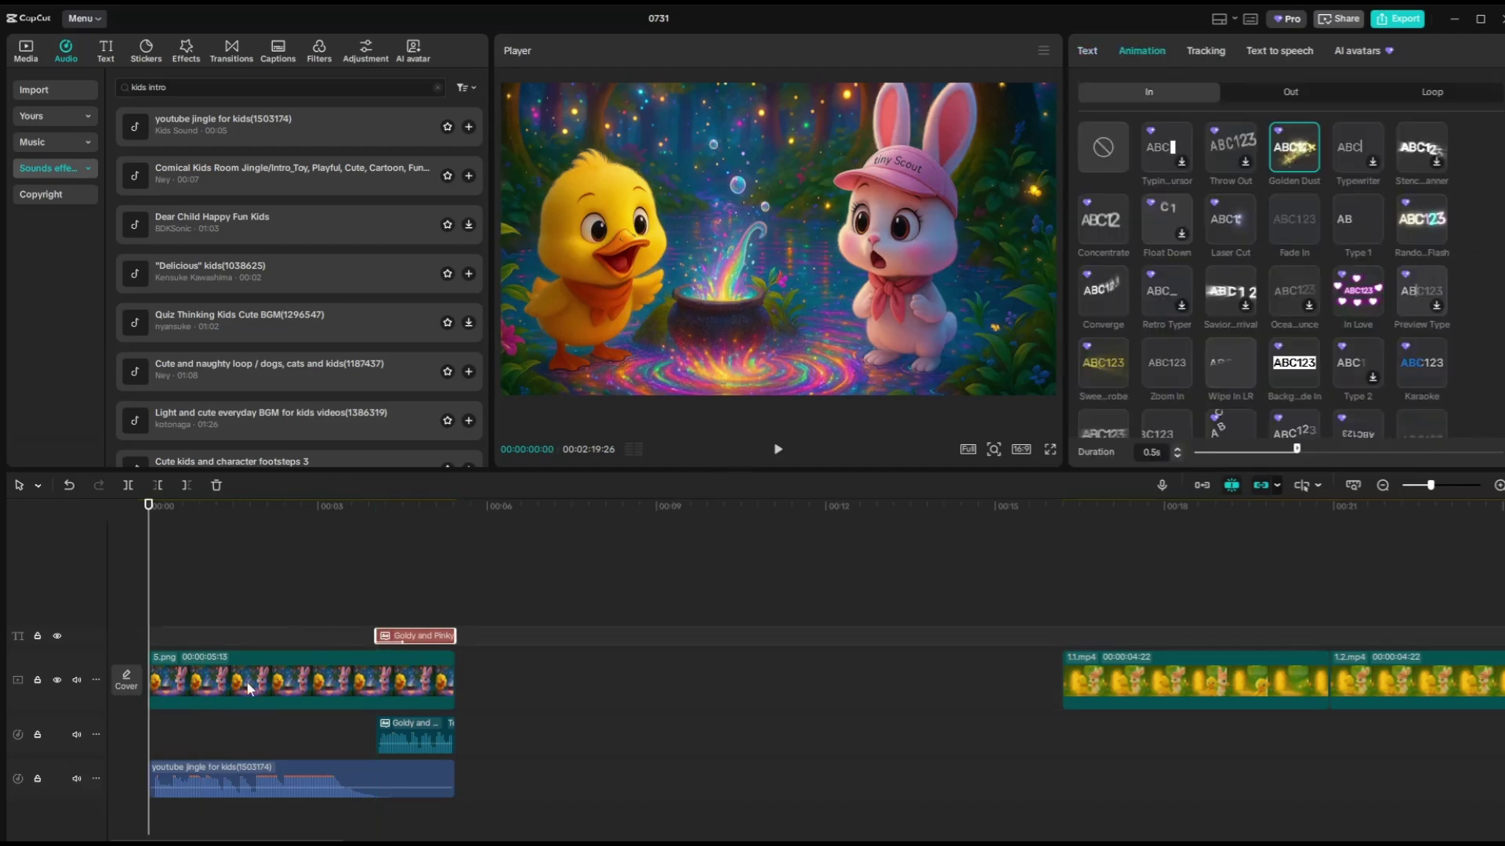
Apply the 'Magic...rks 2' entrance animation to the opening image clip
click(250, 688)
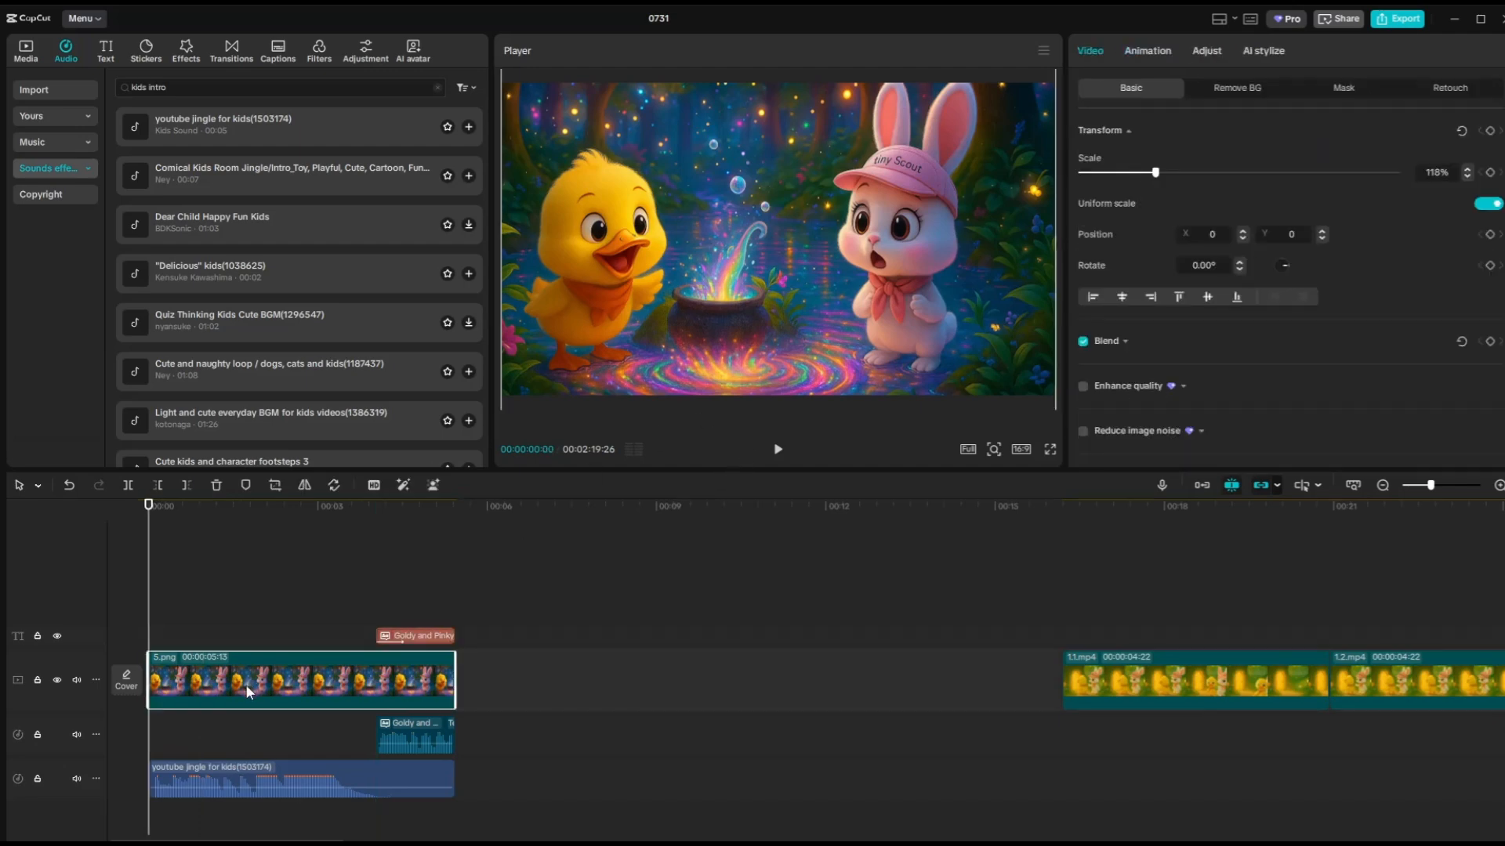
click(1146, 51)
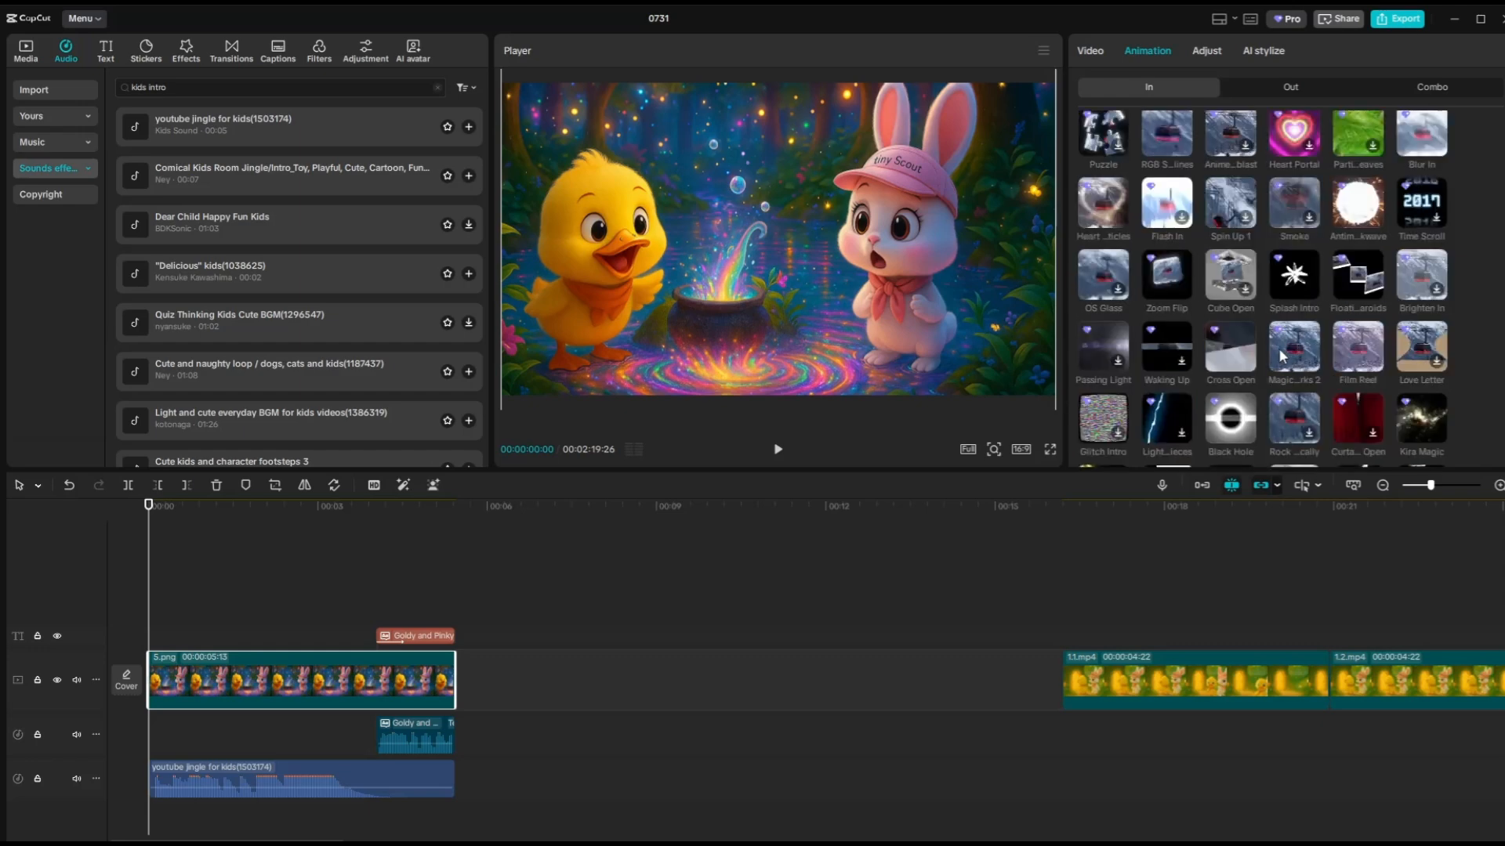
click(1278, 348)
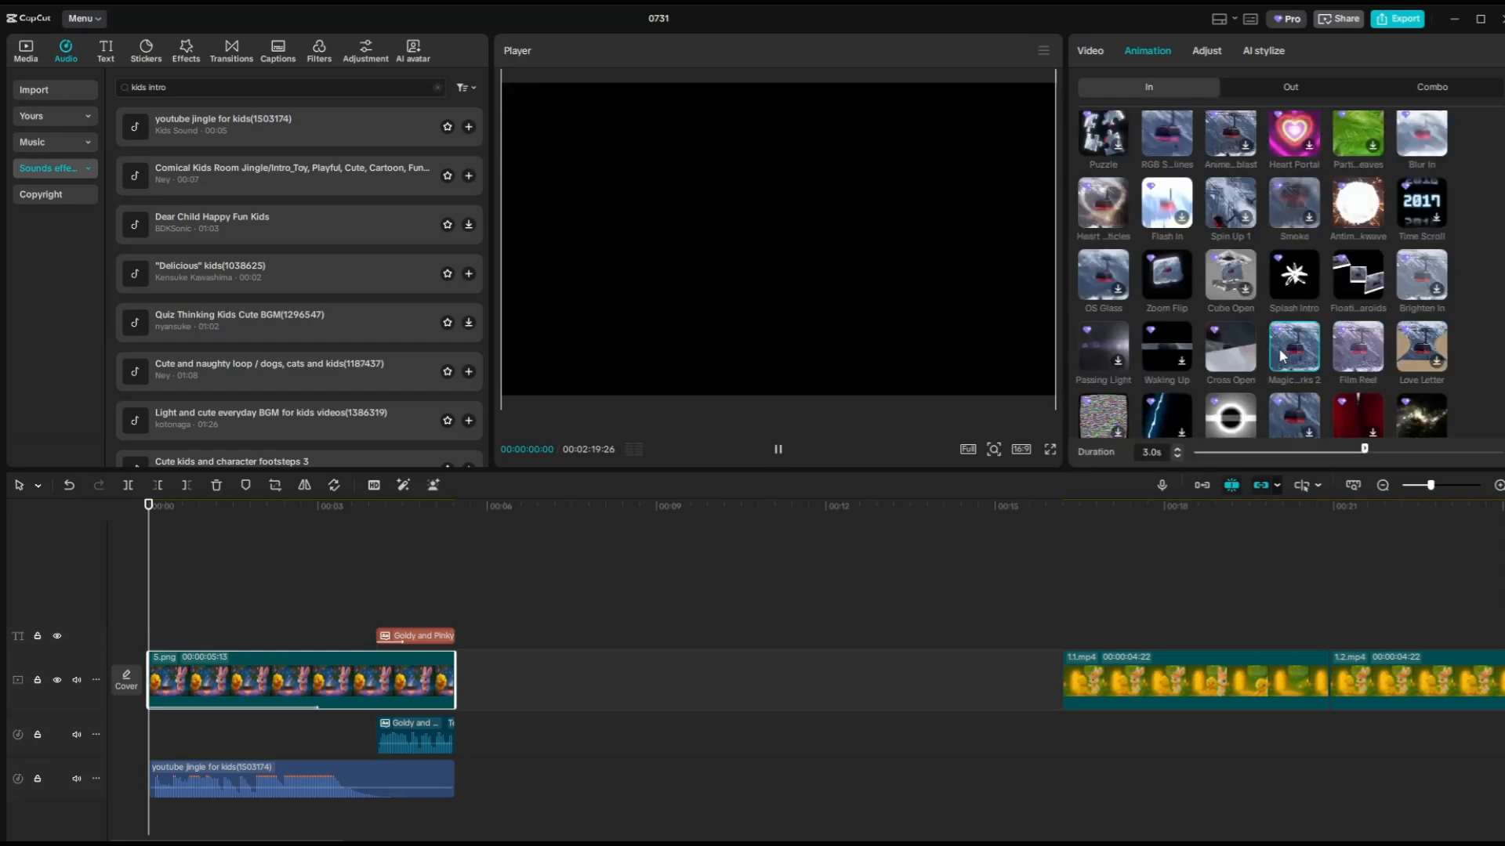
Preview the title sequence and return the playhead to the end of the intro
click(417, 637)
click(777, 450)
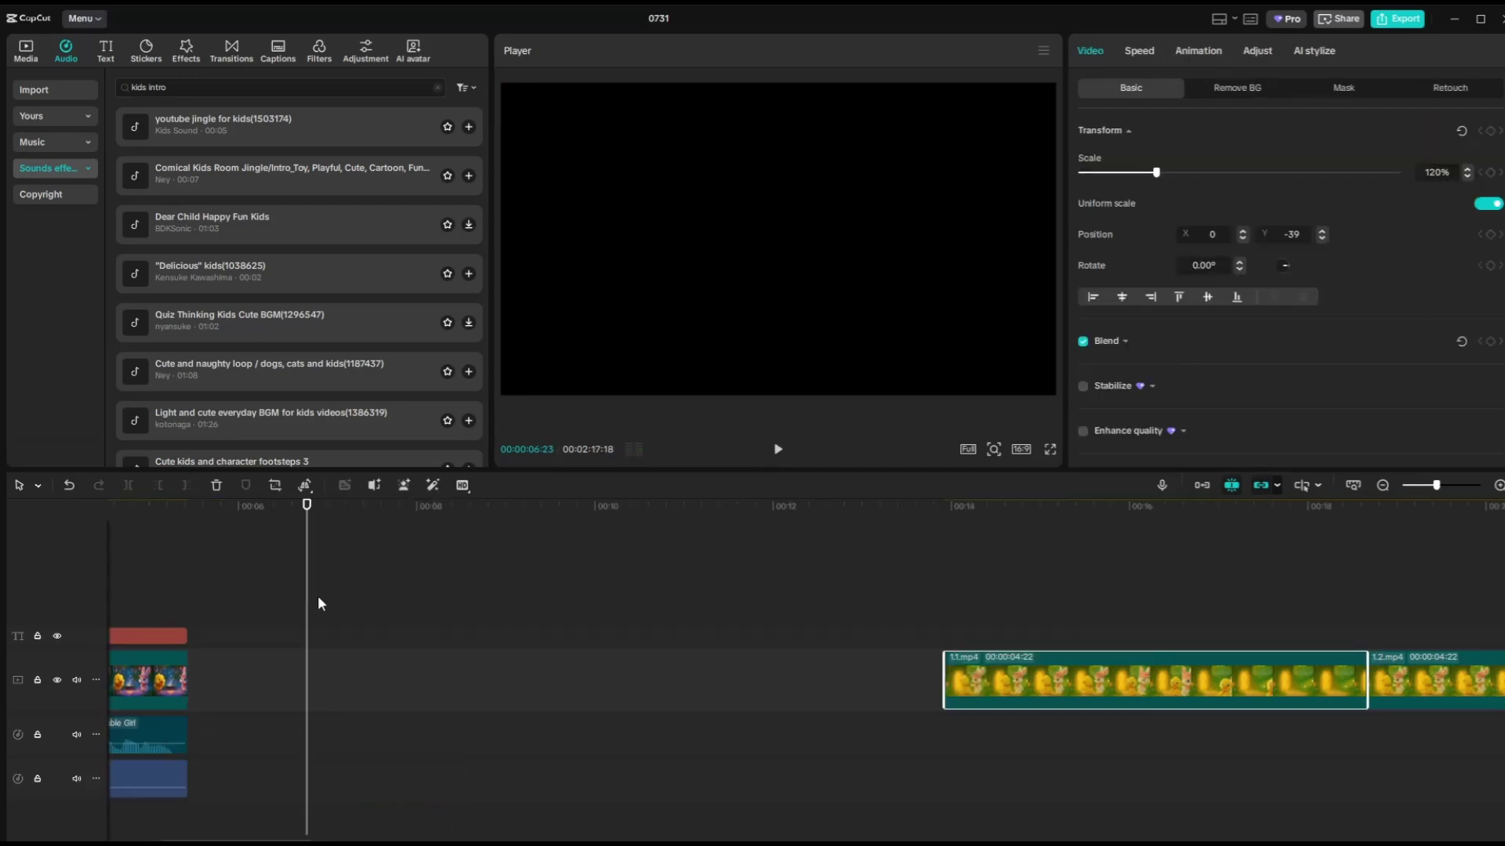
drag(319, 602, 186, 606)
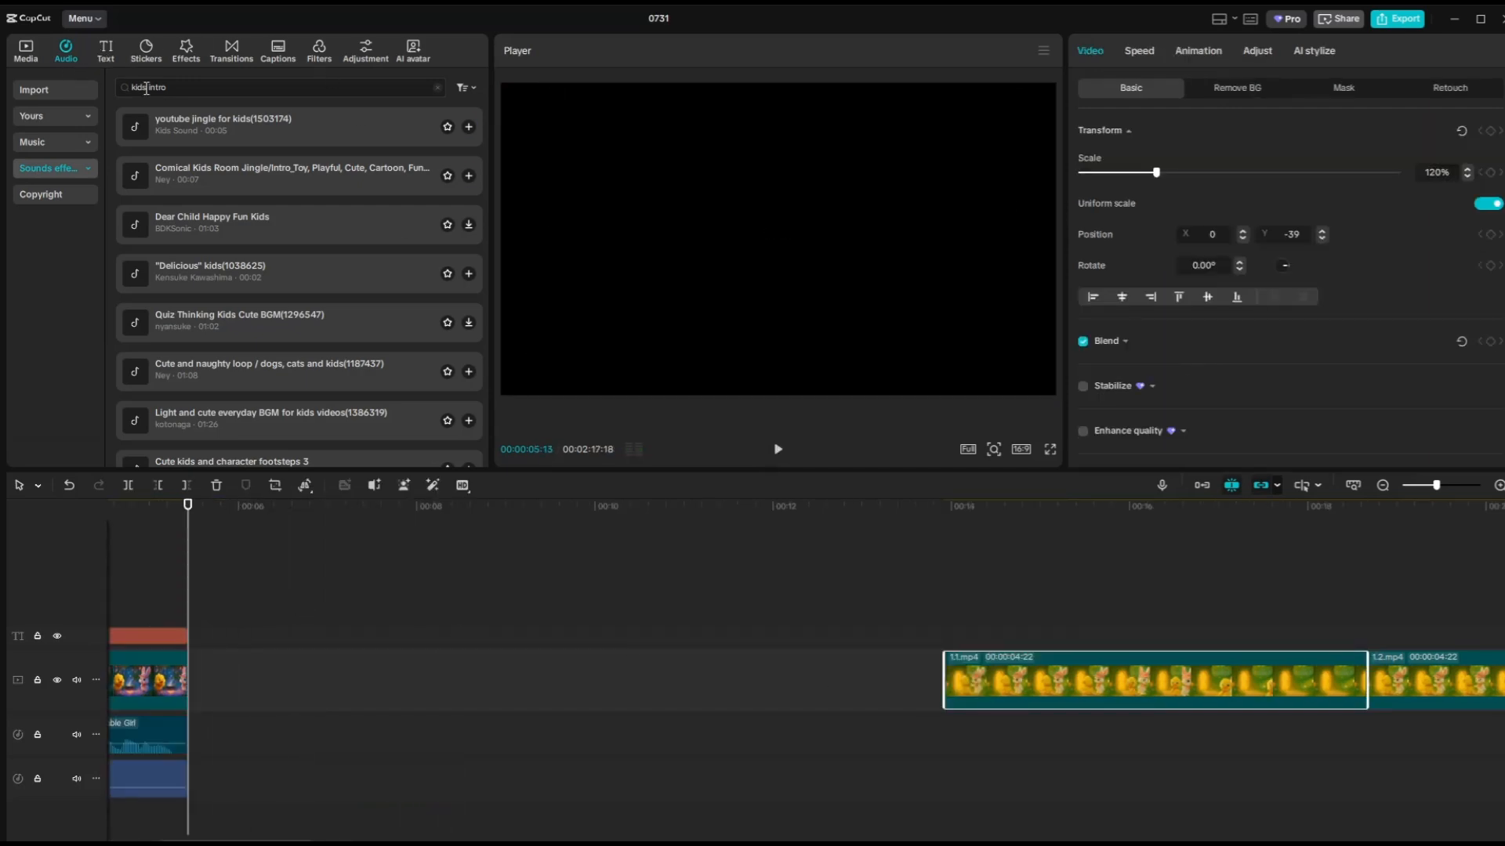
Search 'kids happy background' and add 'Cute Playful Children Kids' music after the intro on the upper audio track
click(183, 87)
key(BackSpace)
key(BackSpace)
key(BackSpace)
text(happy backgroun)
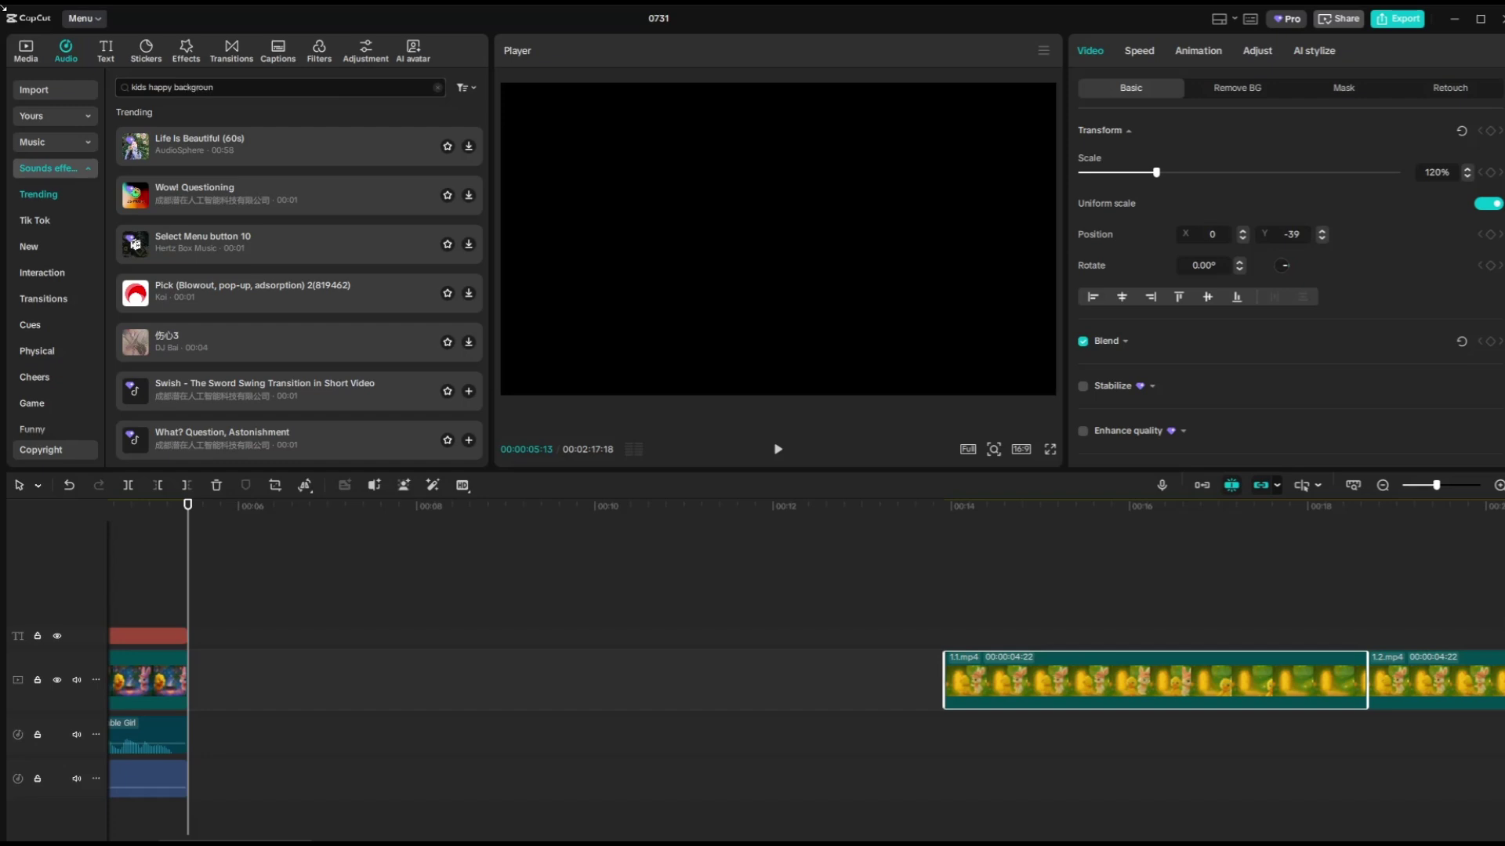
click(140, 316)
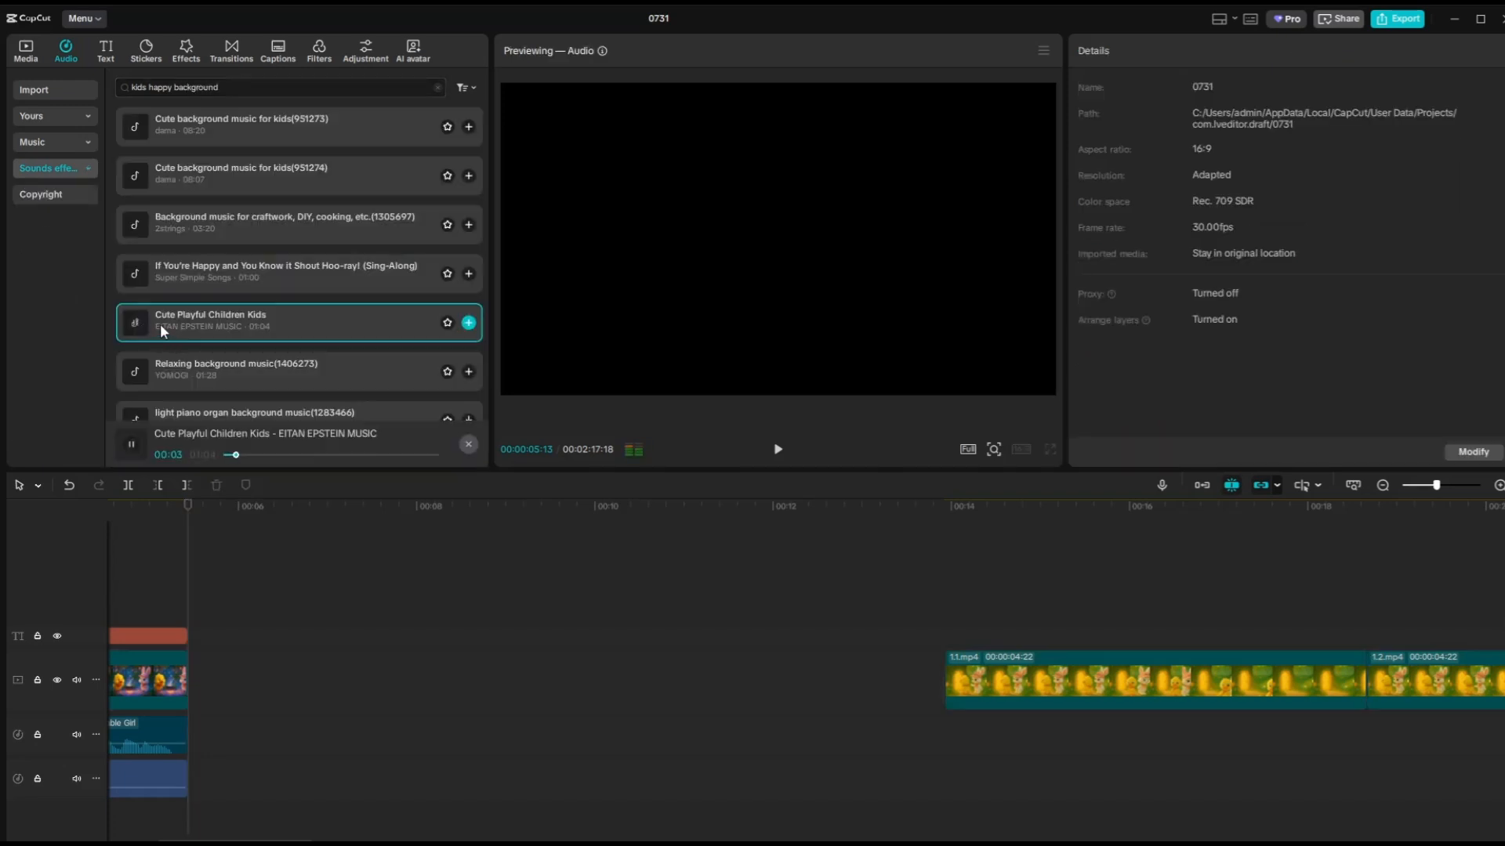
drag(162, 330, 192, 790)
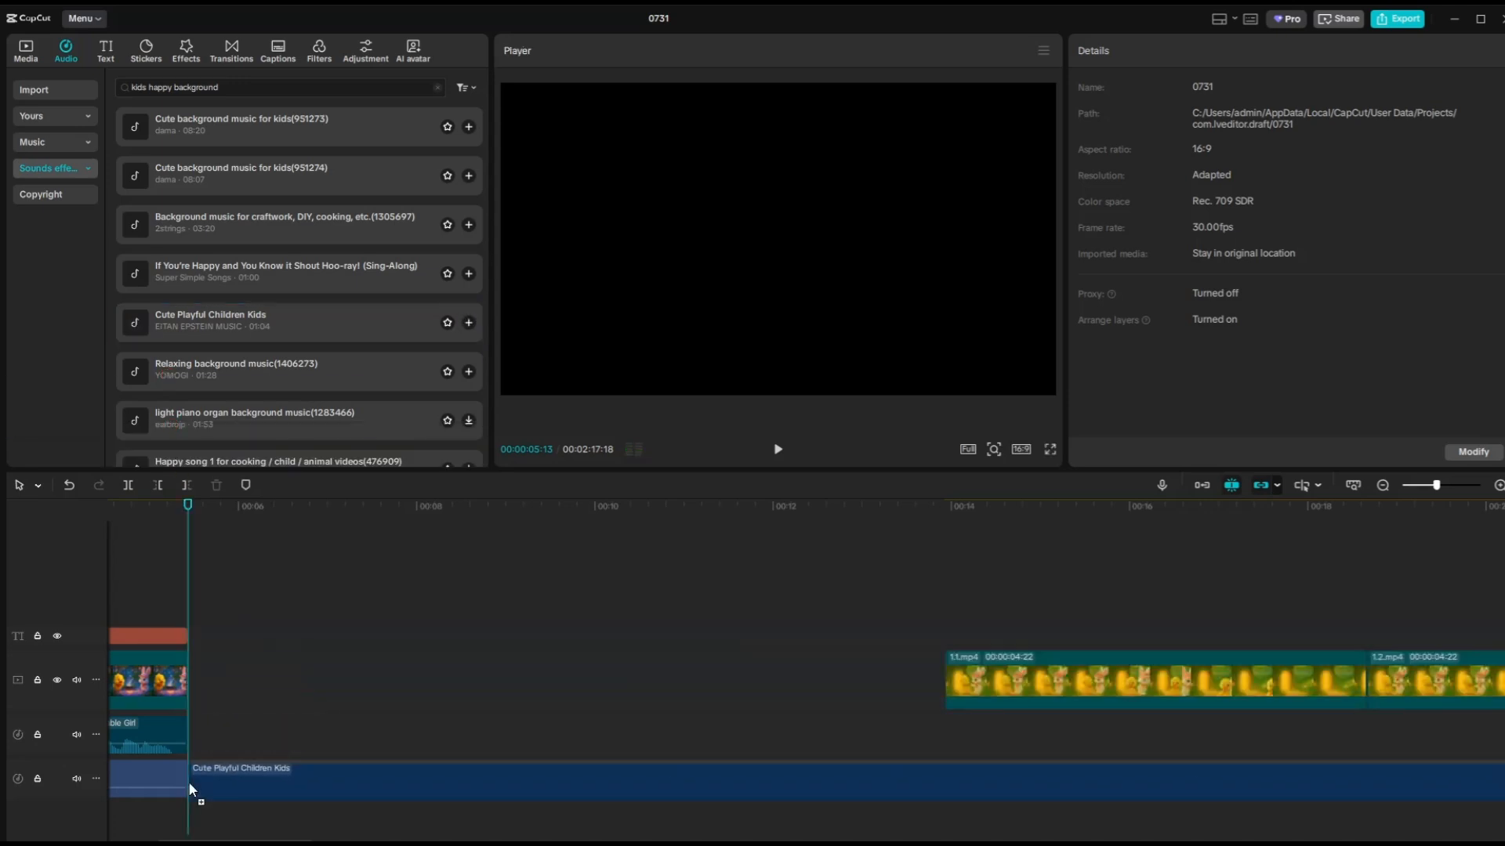
drag(231, 768, 232, 723)
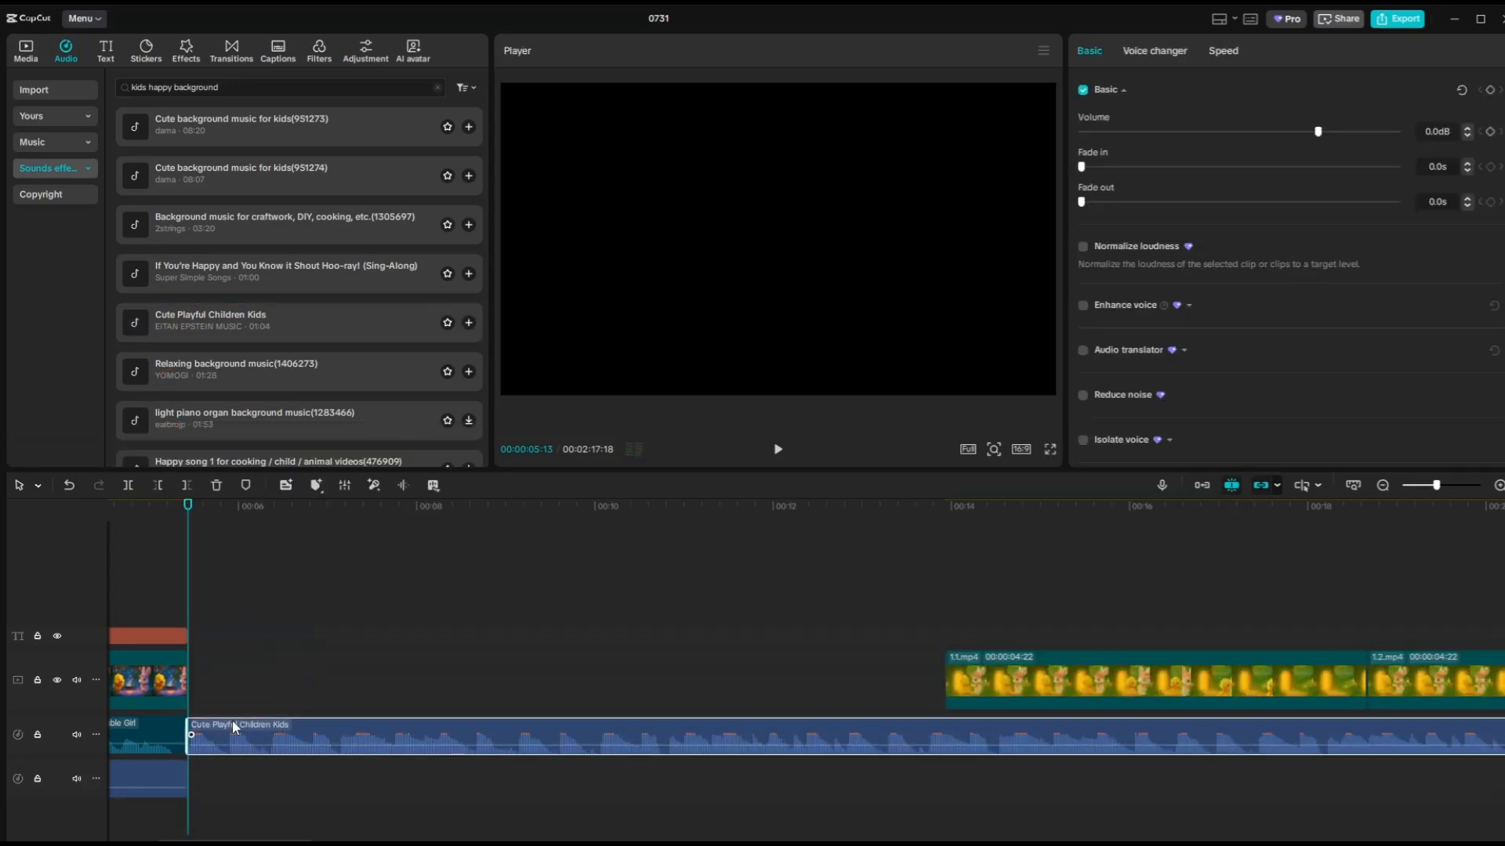
Slide 1.1.mp4 to follow the intro and trim away its part after the playhead
click(971, 690)
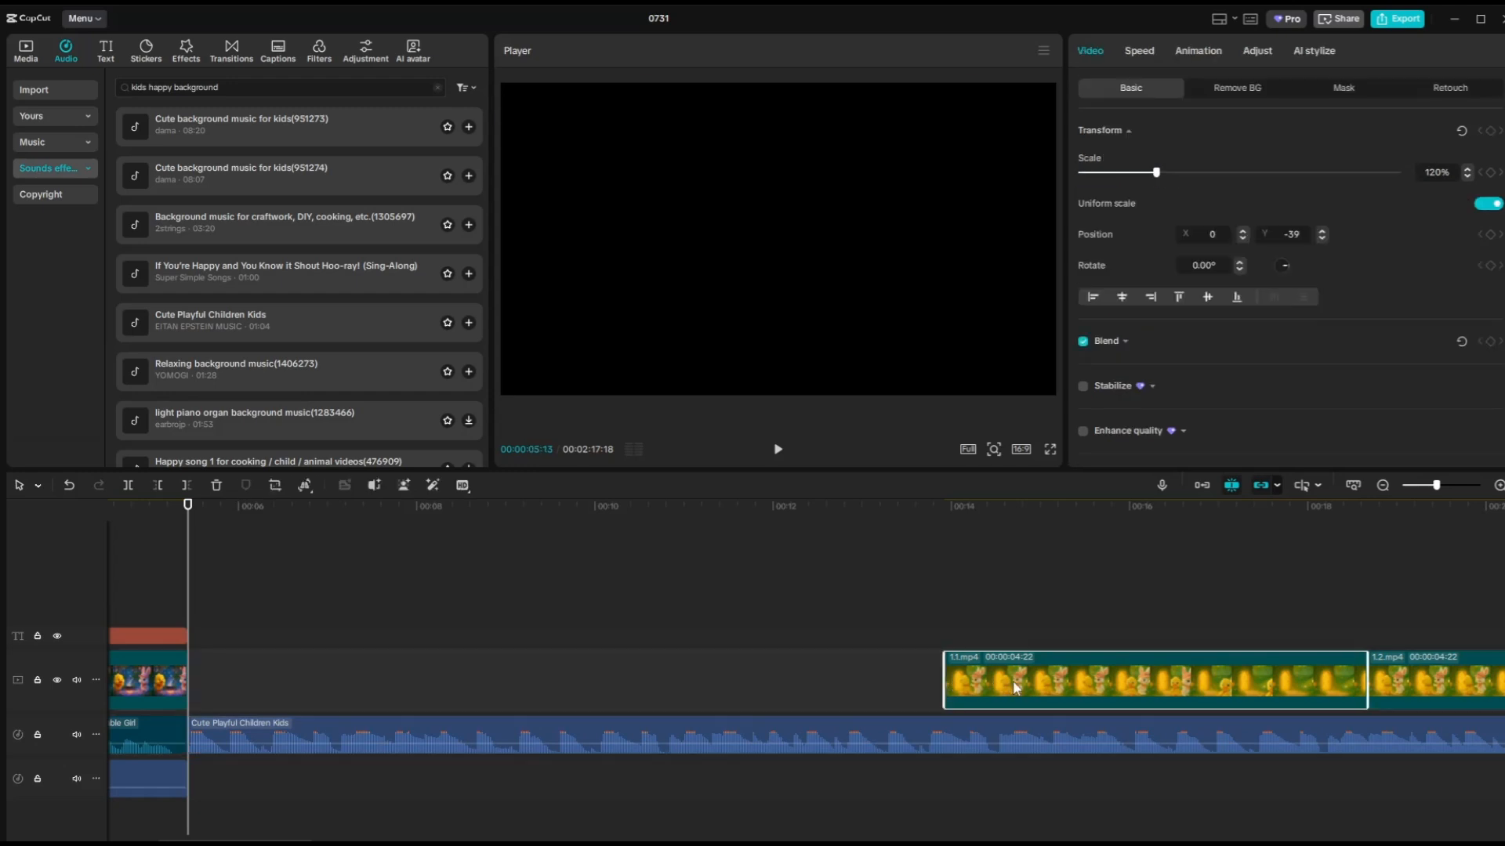
drag(1050, 689, 297, 689)
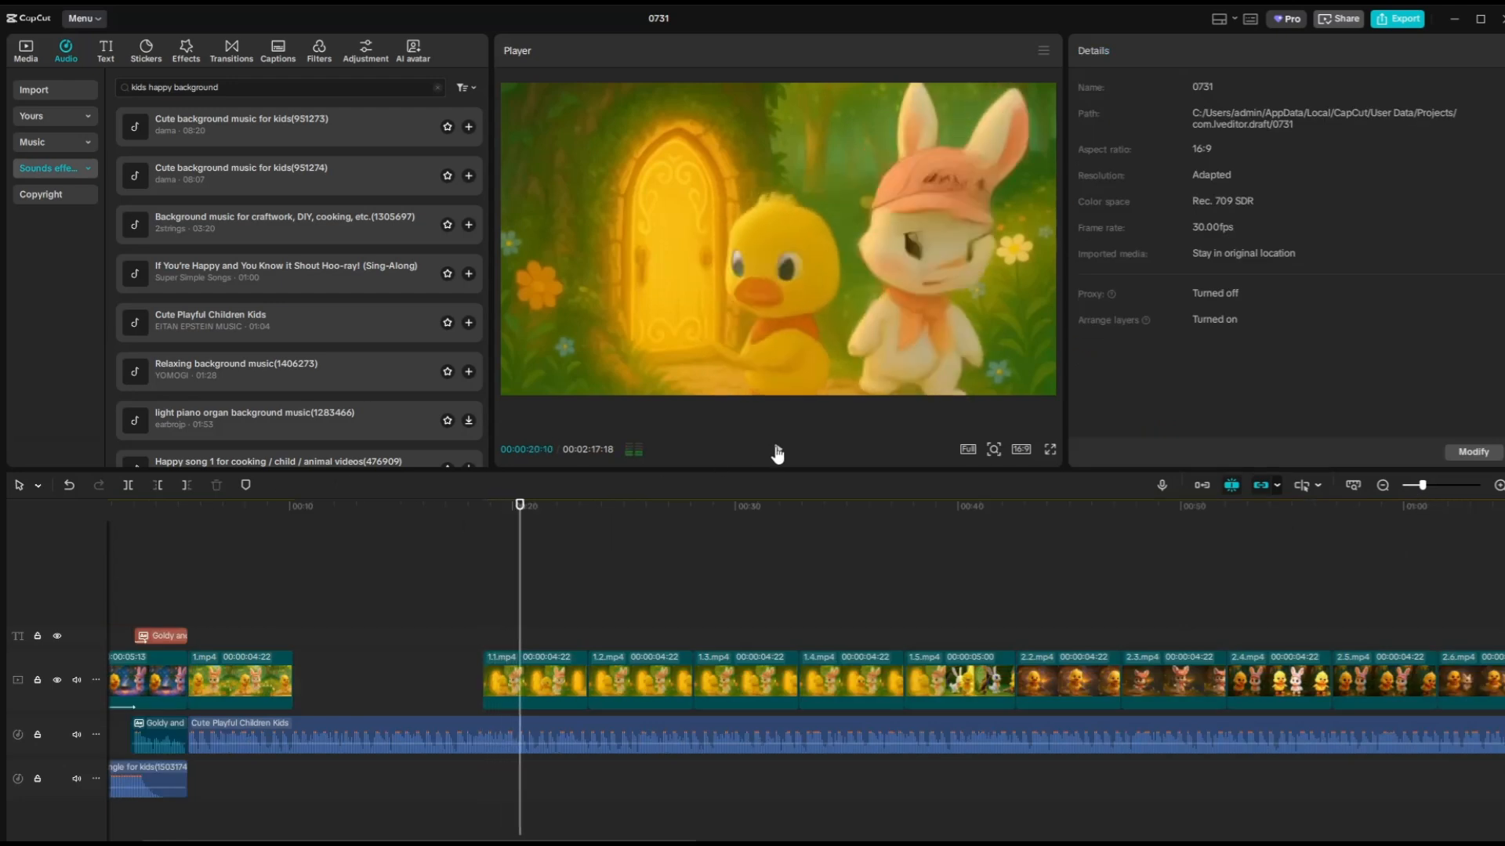
click(516, 554)
drag(517, 554, 514, 554)
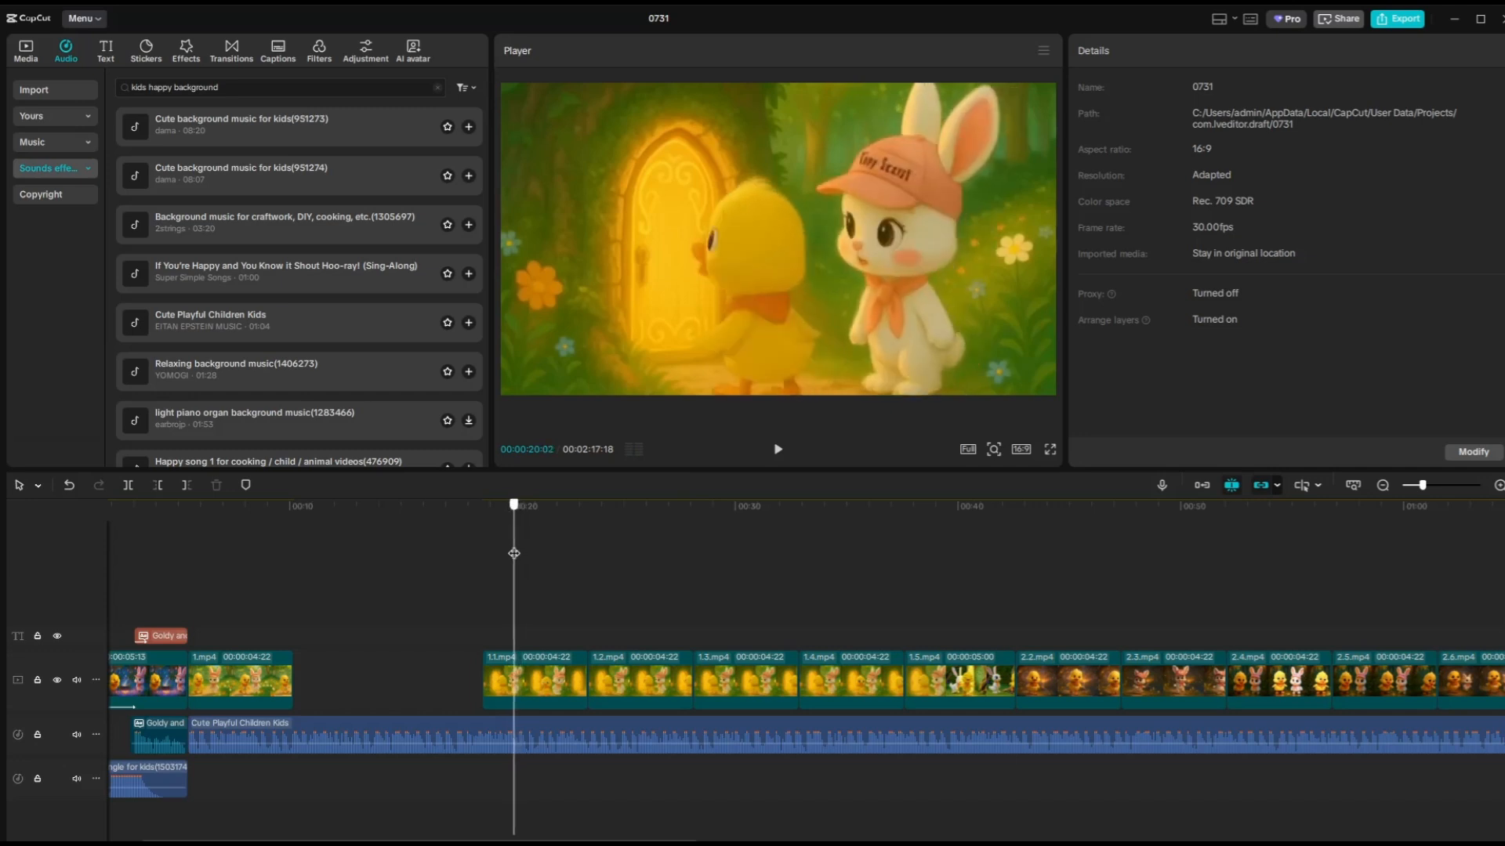
click(546, 677)
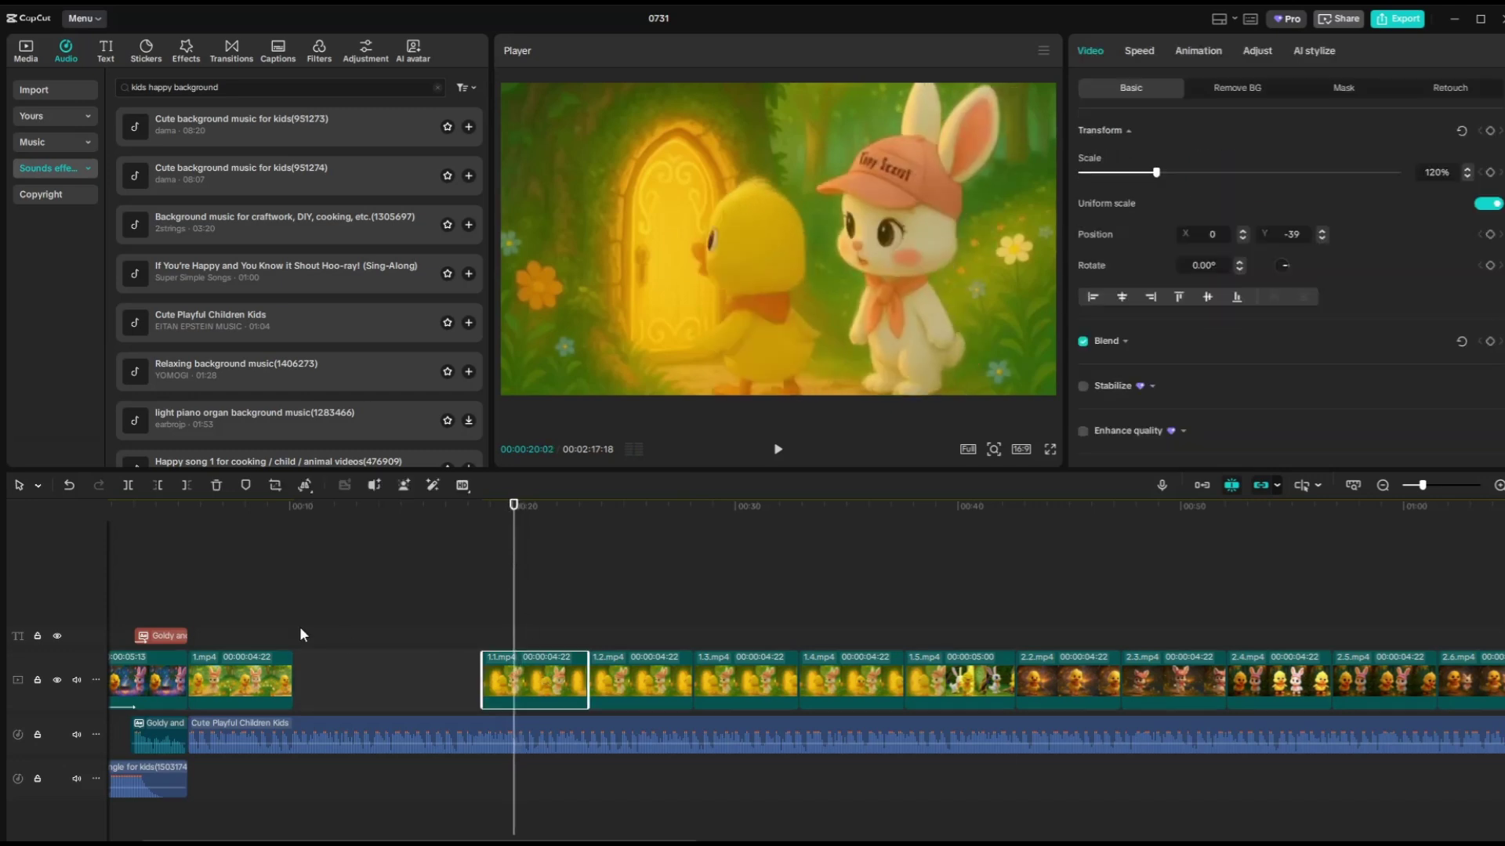
click(186, 485)
Close the gaps so the following clips play back-to-back, then play the sequence
mouse_move(495, 681)
mouse_down()
mouse_move(327, 683)
mouse_move(536, 649)
mouse_up()
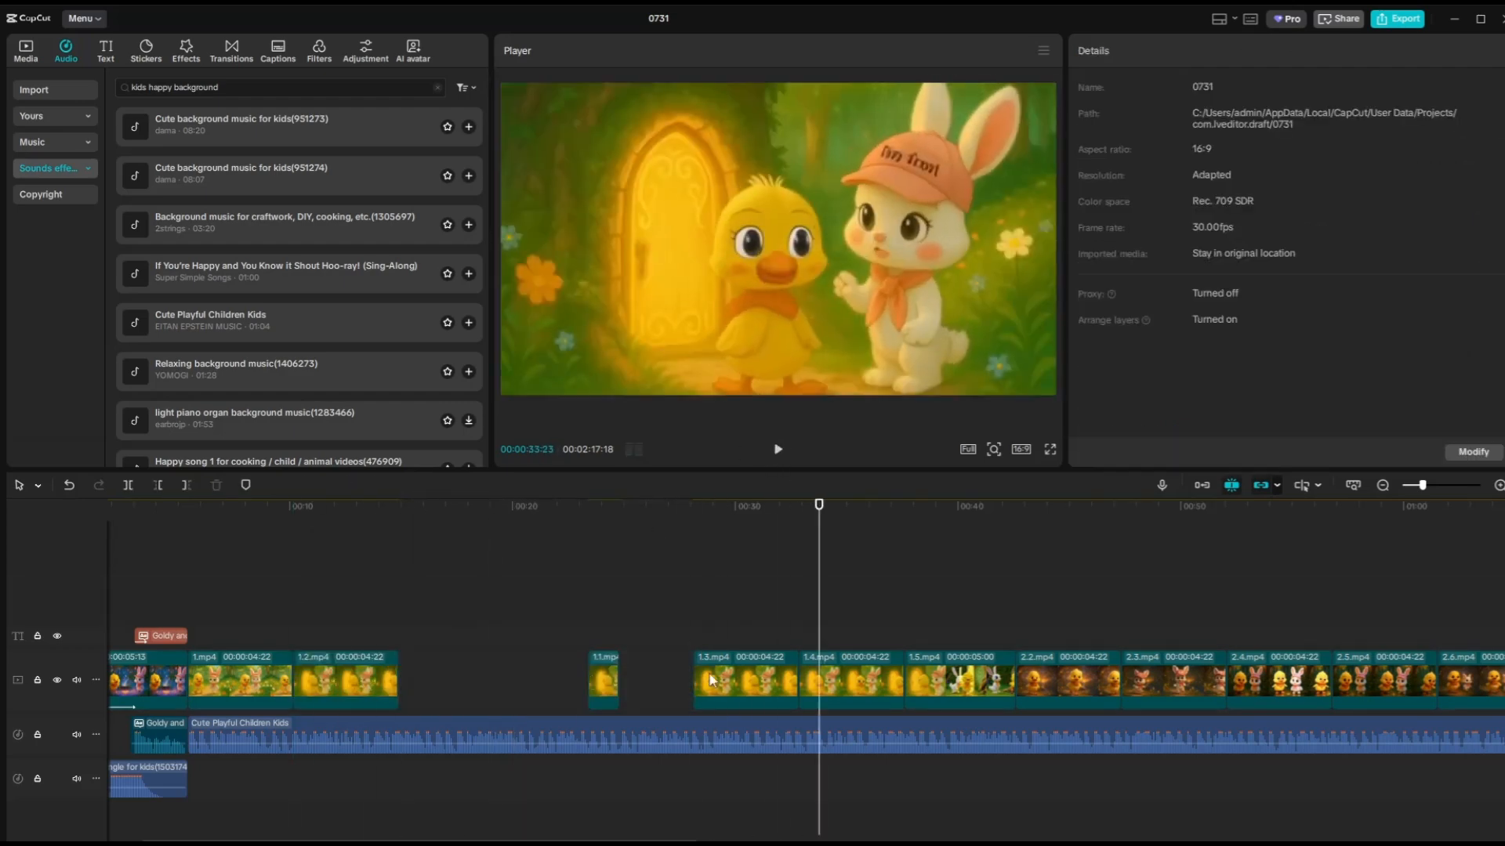
drag(928, 680, 529, 680)
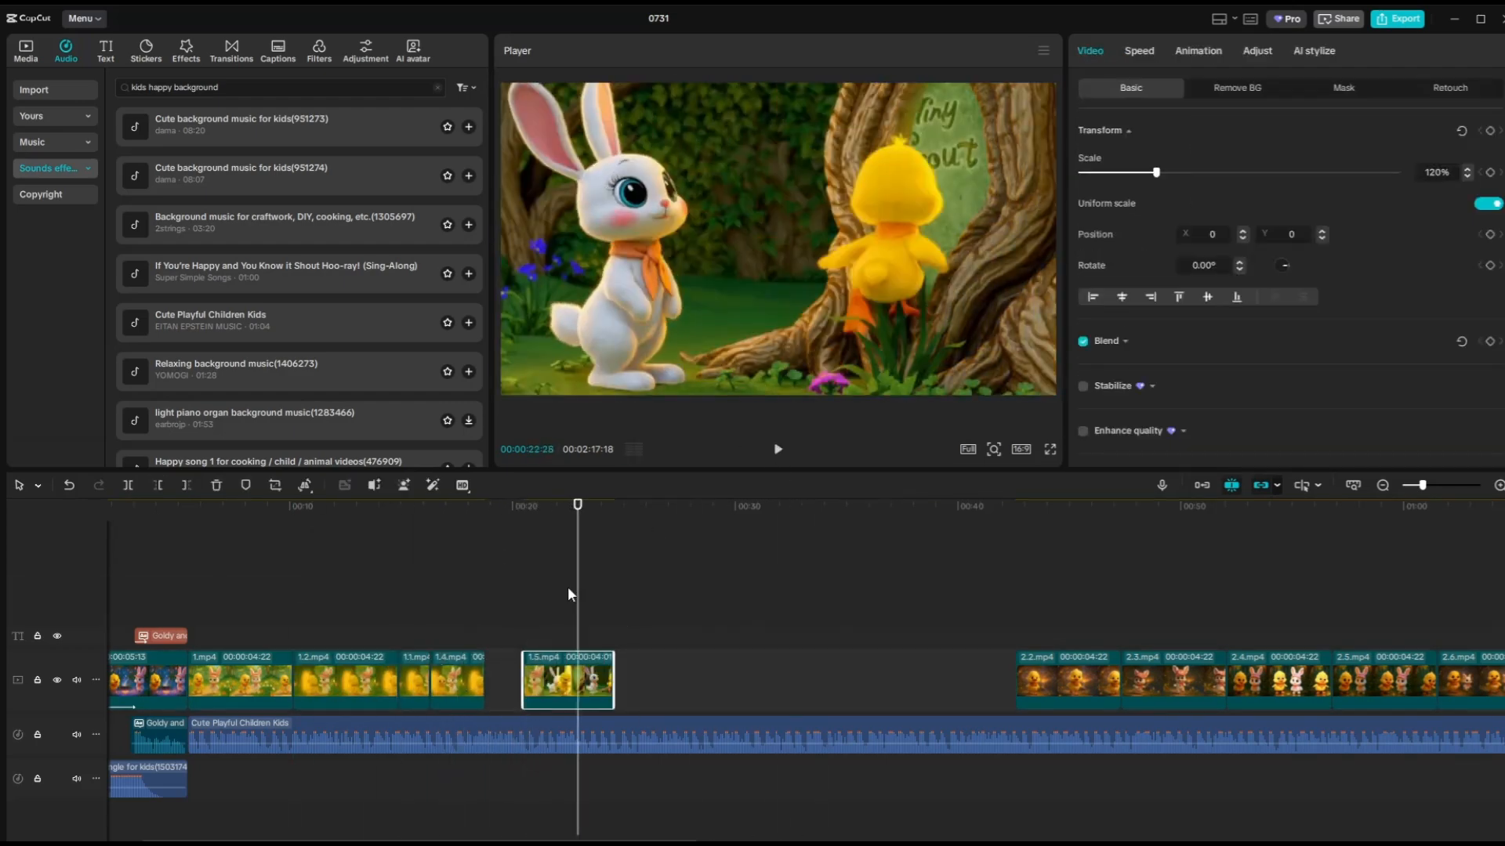
click(566, 602)
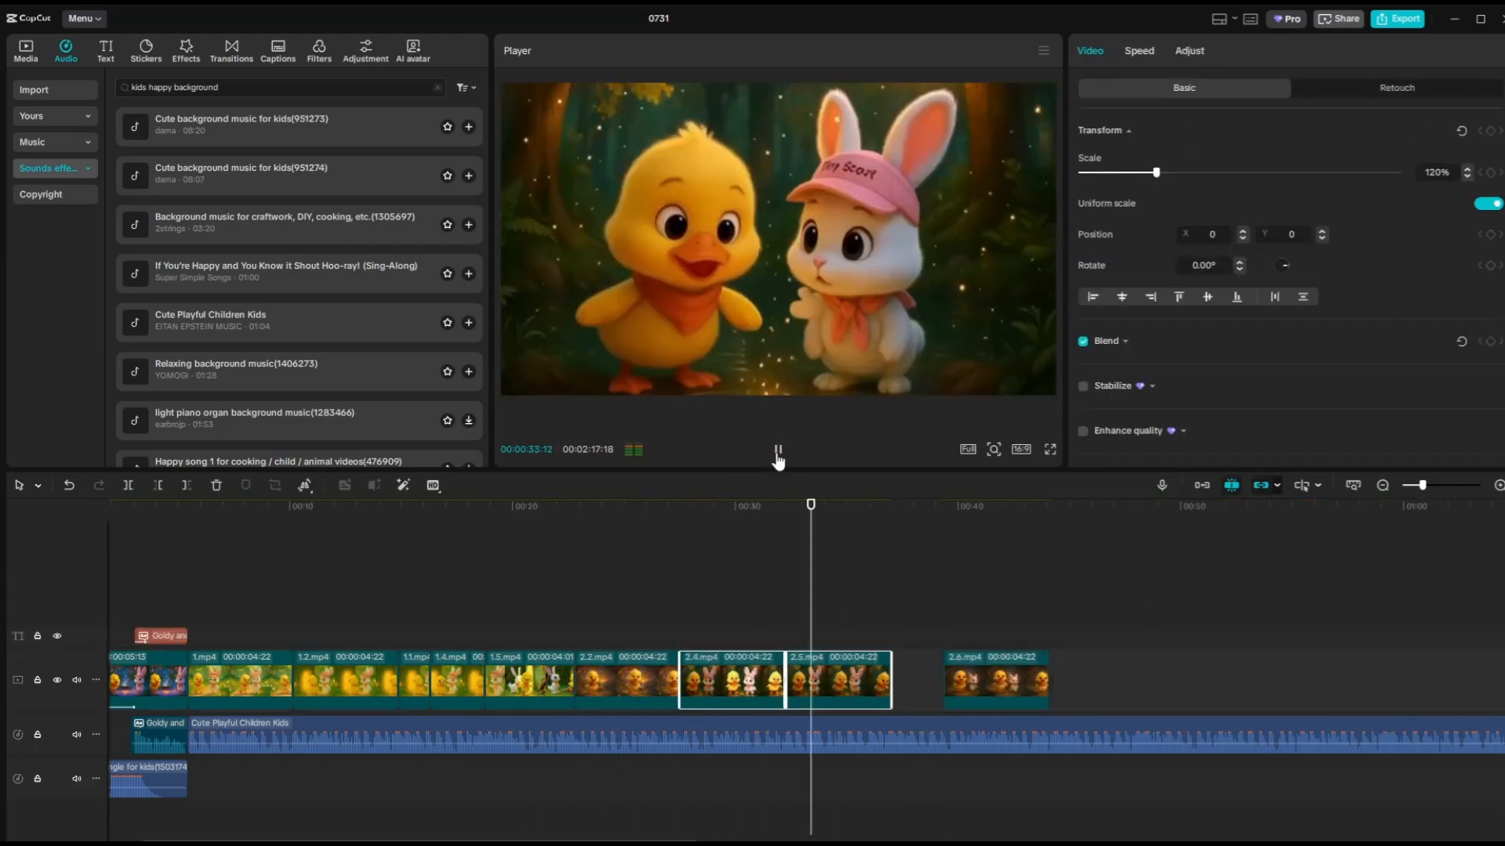
click(778, 450)
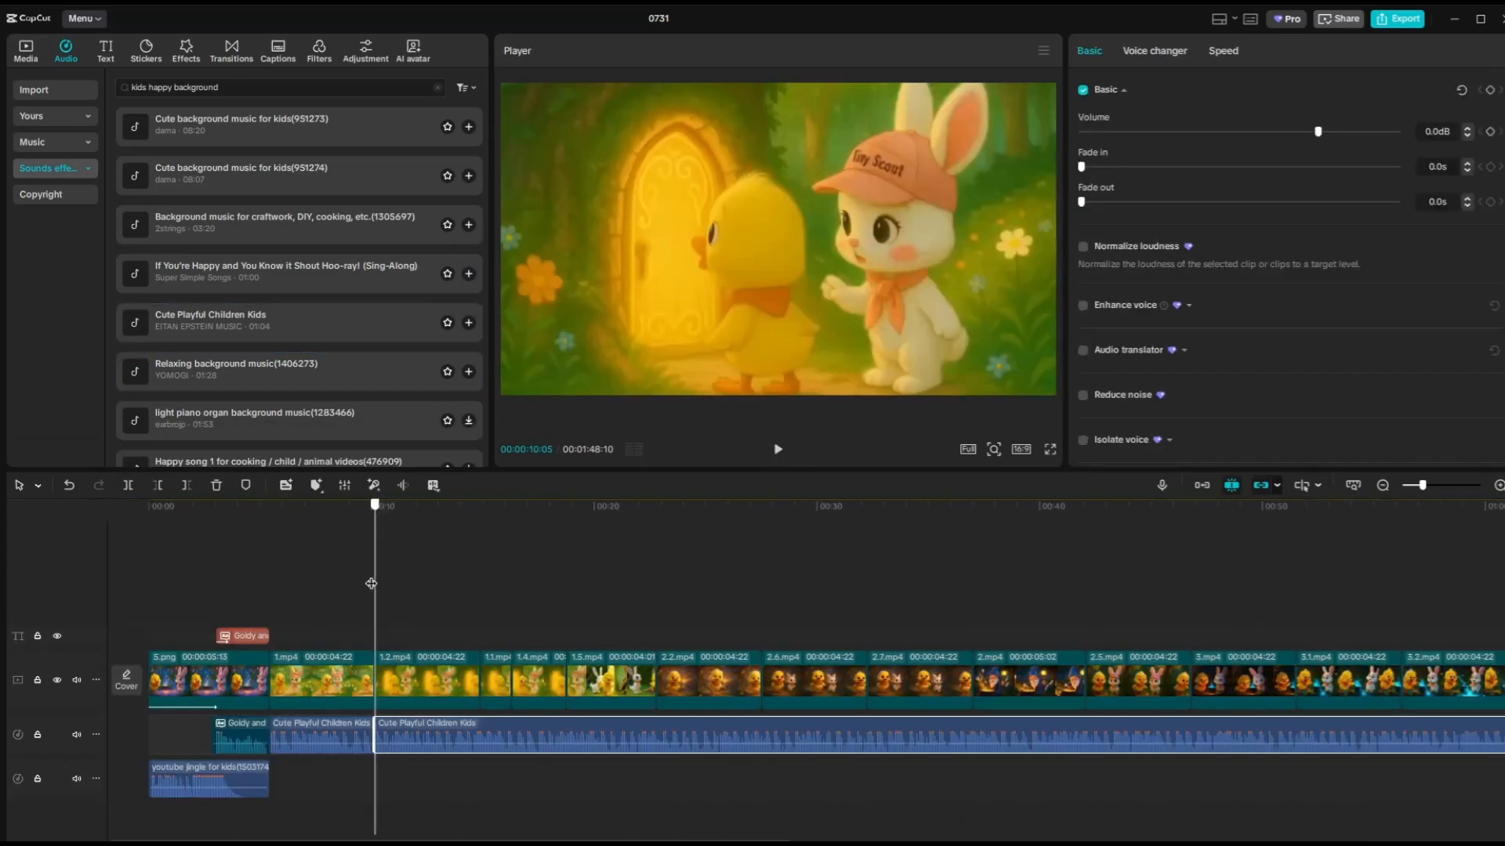
Move the later background music segment along and add the Magical sound effect beside the music
click(359, 584)
click(343, 740)
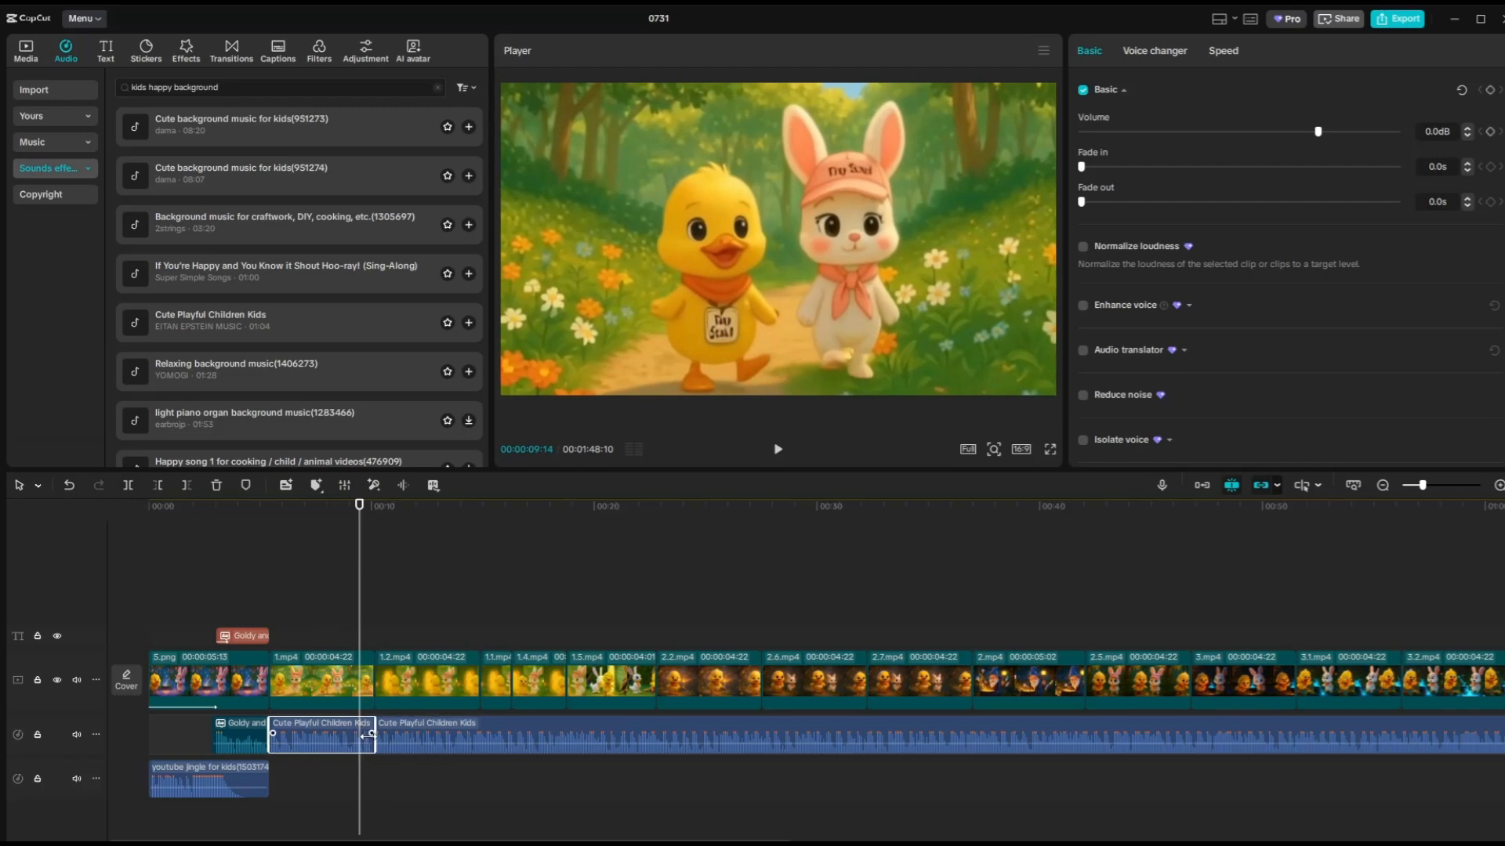
click(388, 644)
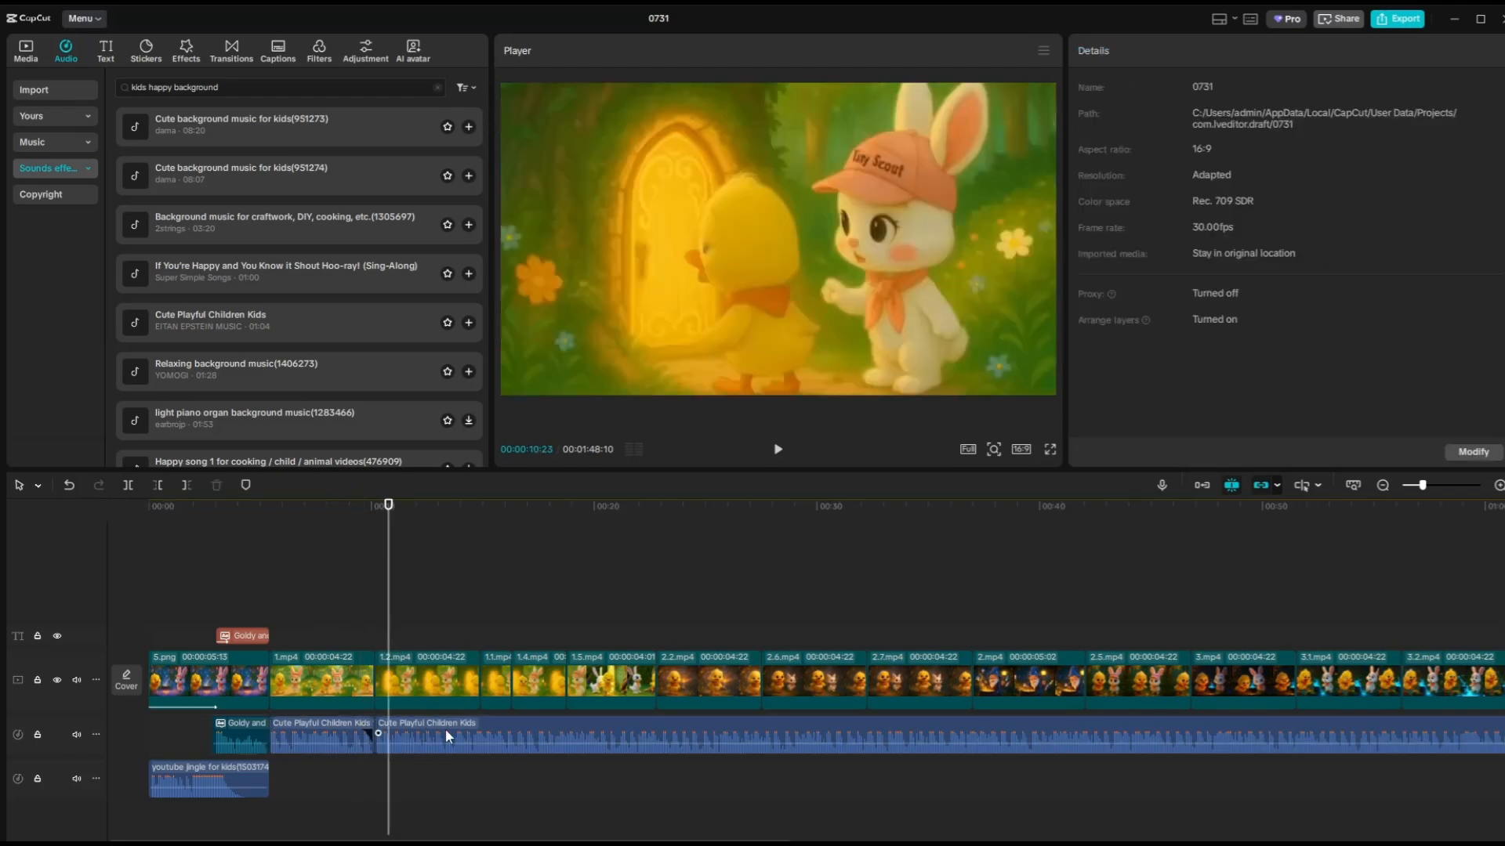
drag(412, 739, 734, 739)
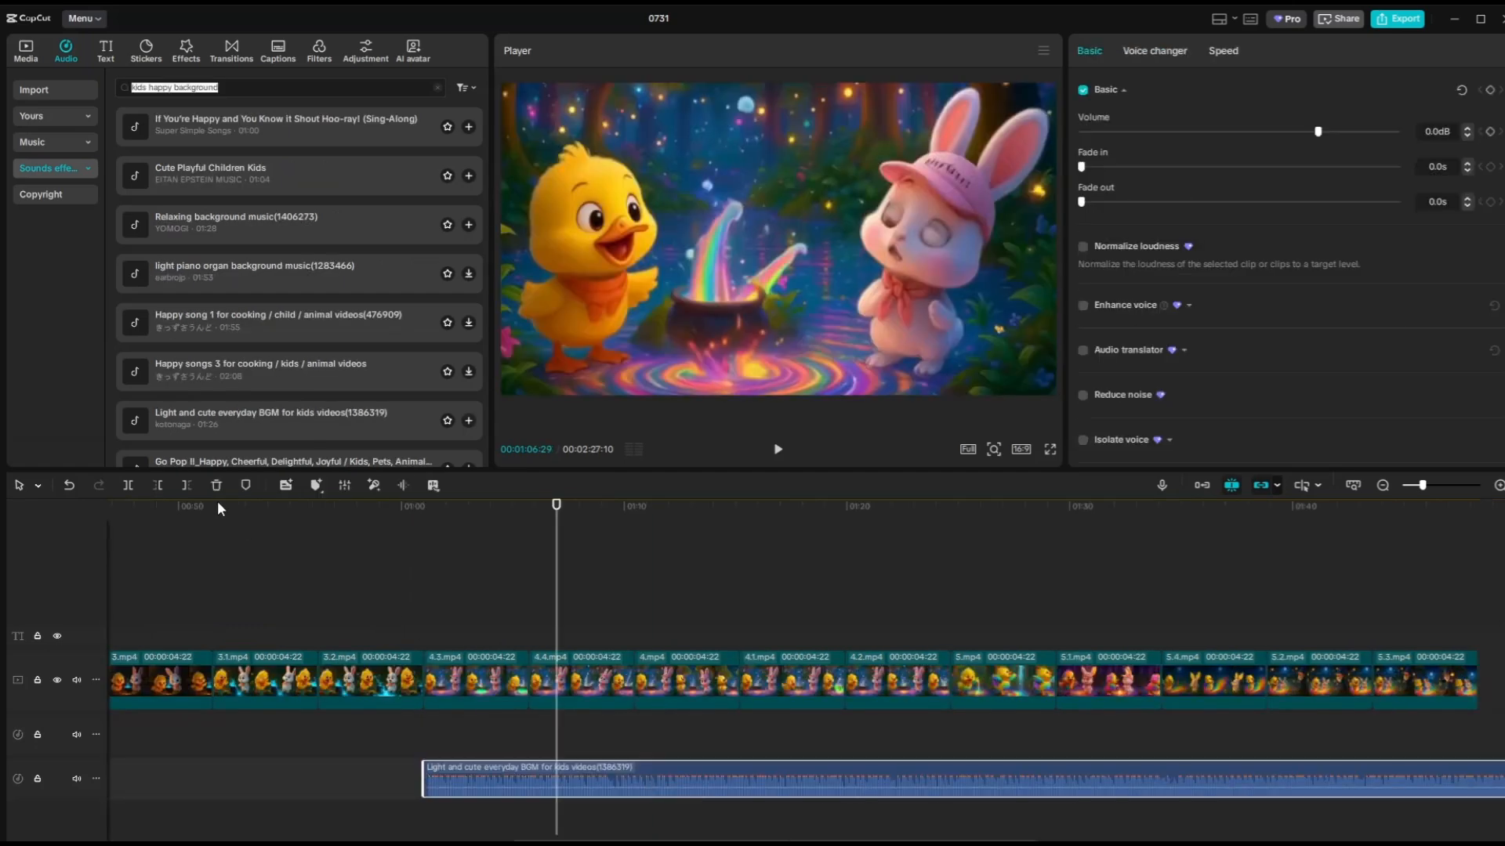
scroll(471, 682, up, 10)
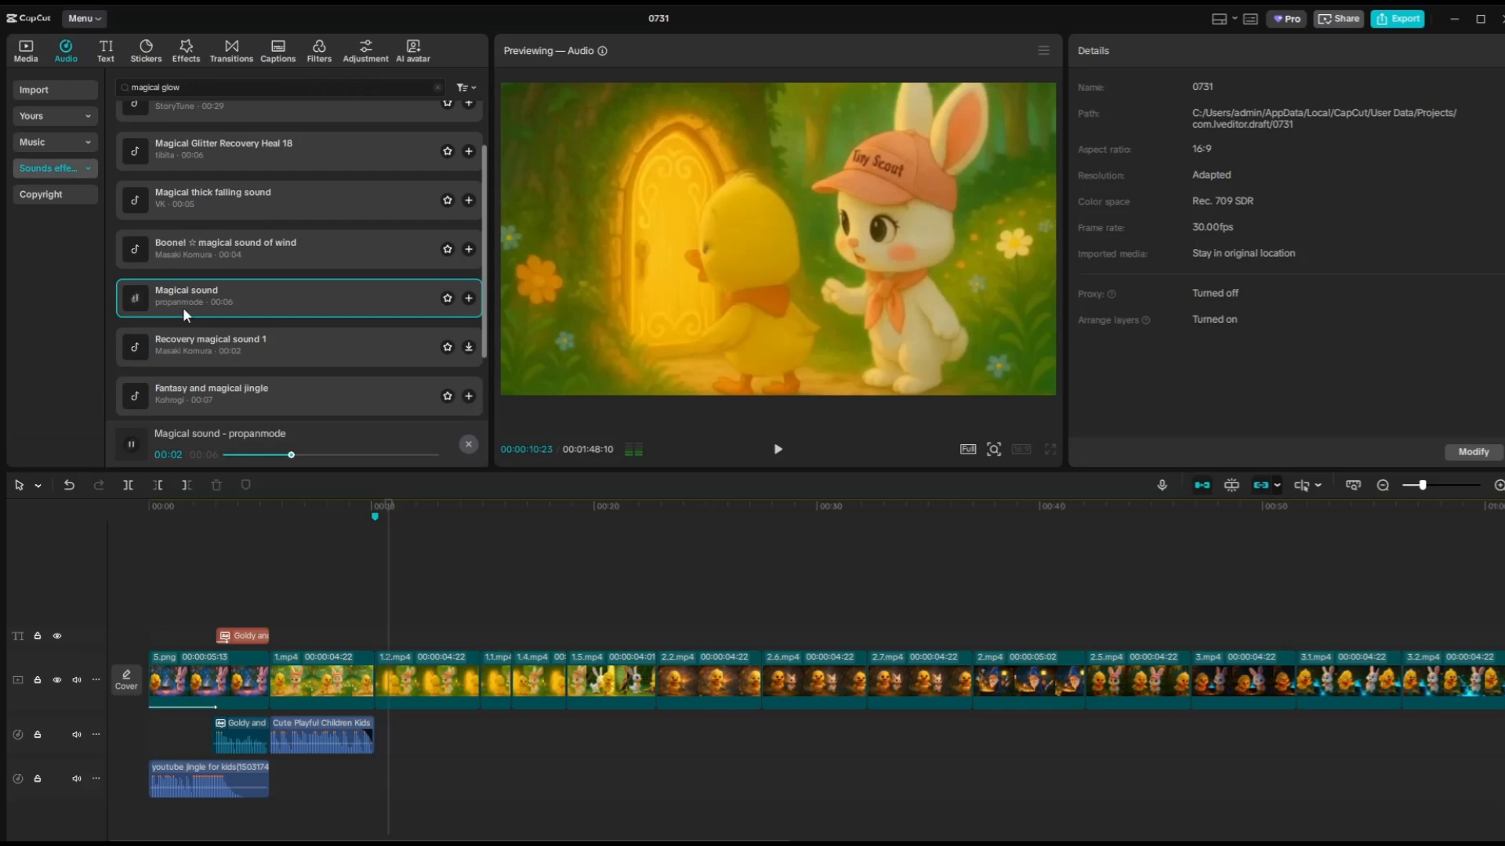
drag(182, 296, 374, 790)
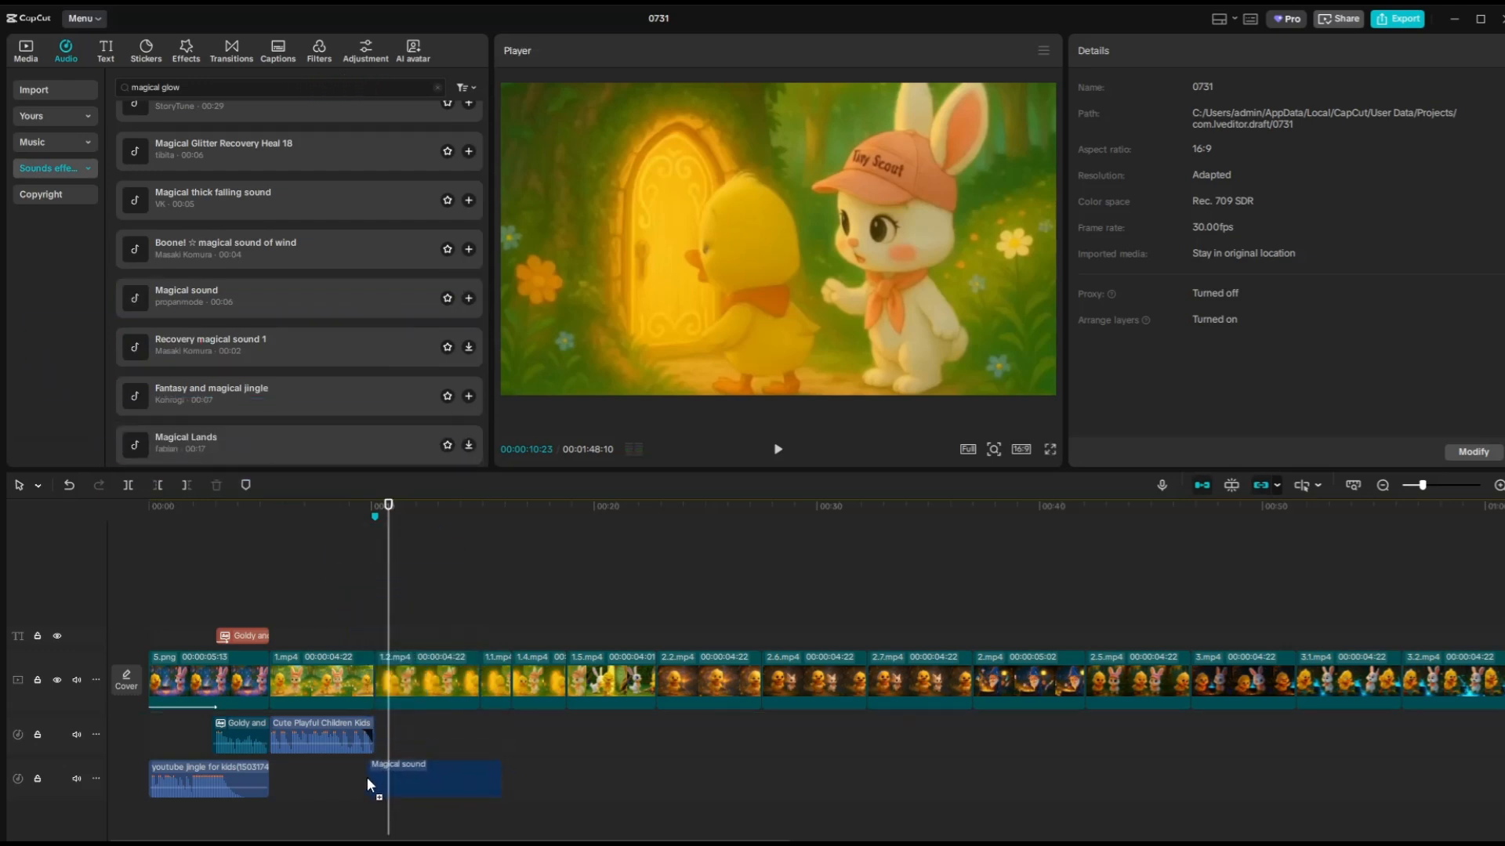
drag(380, 748, 376, 738)
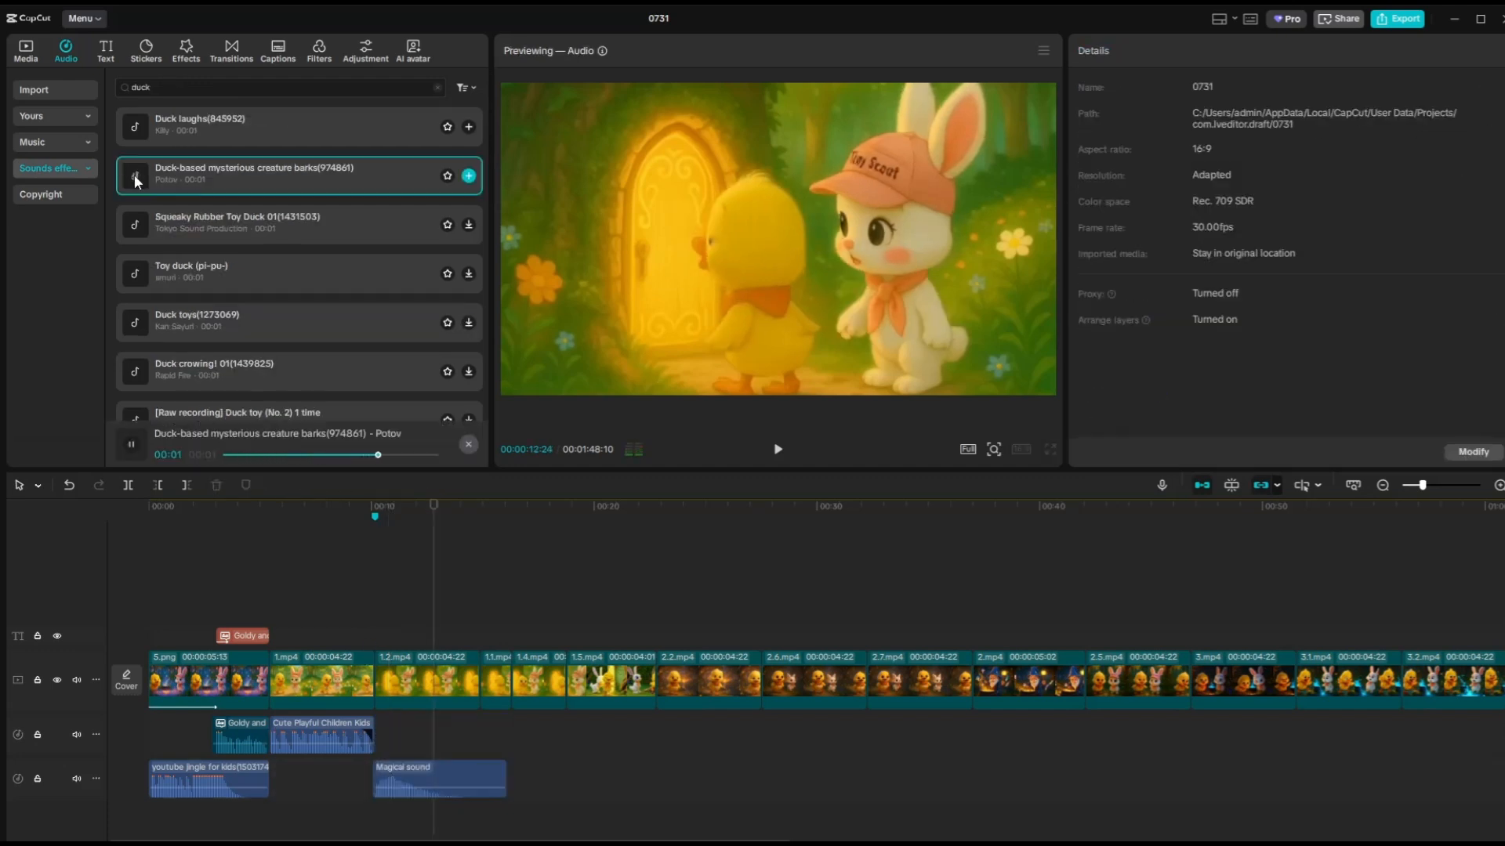
Add the 'Duck-based mysterious creature barks' effect at about 12 seconds and play the scene
drag(147, 180, 360, 640)
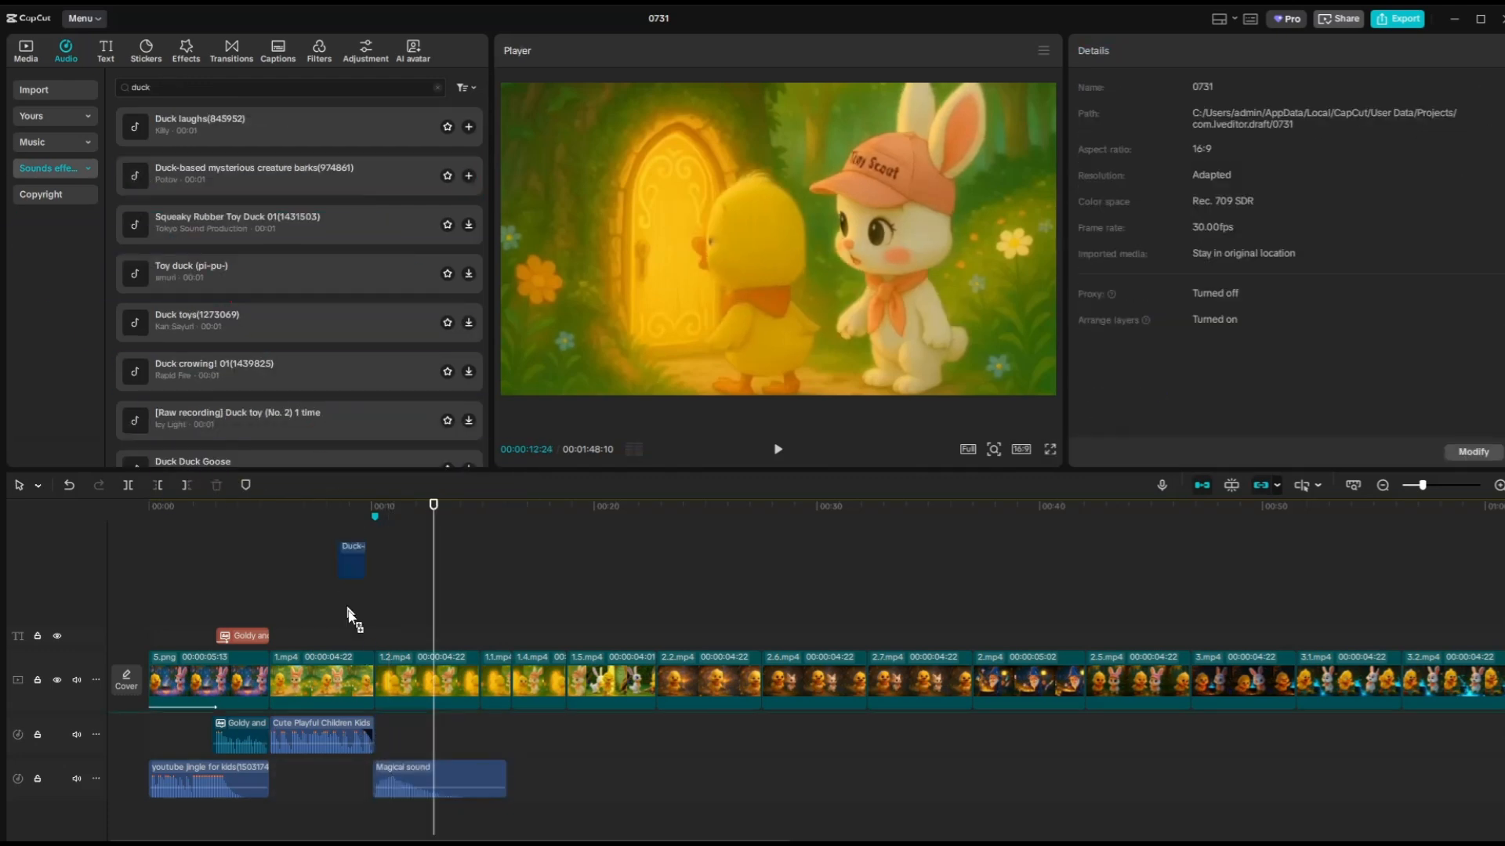
click(426, 740)
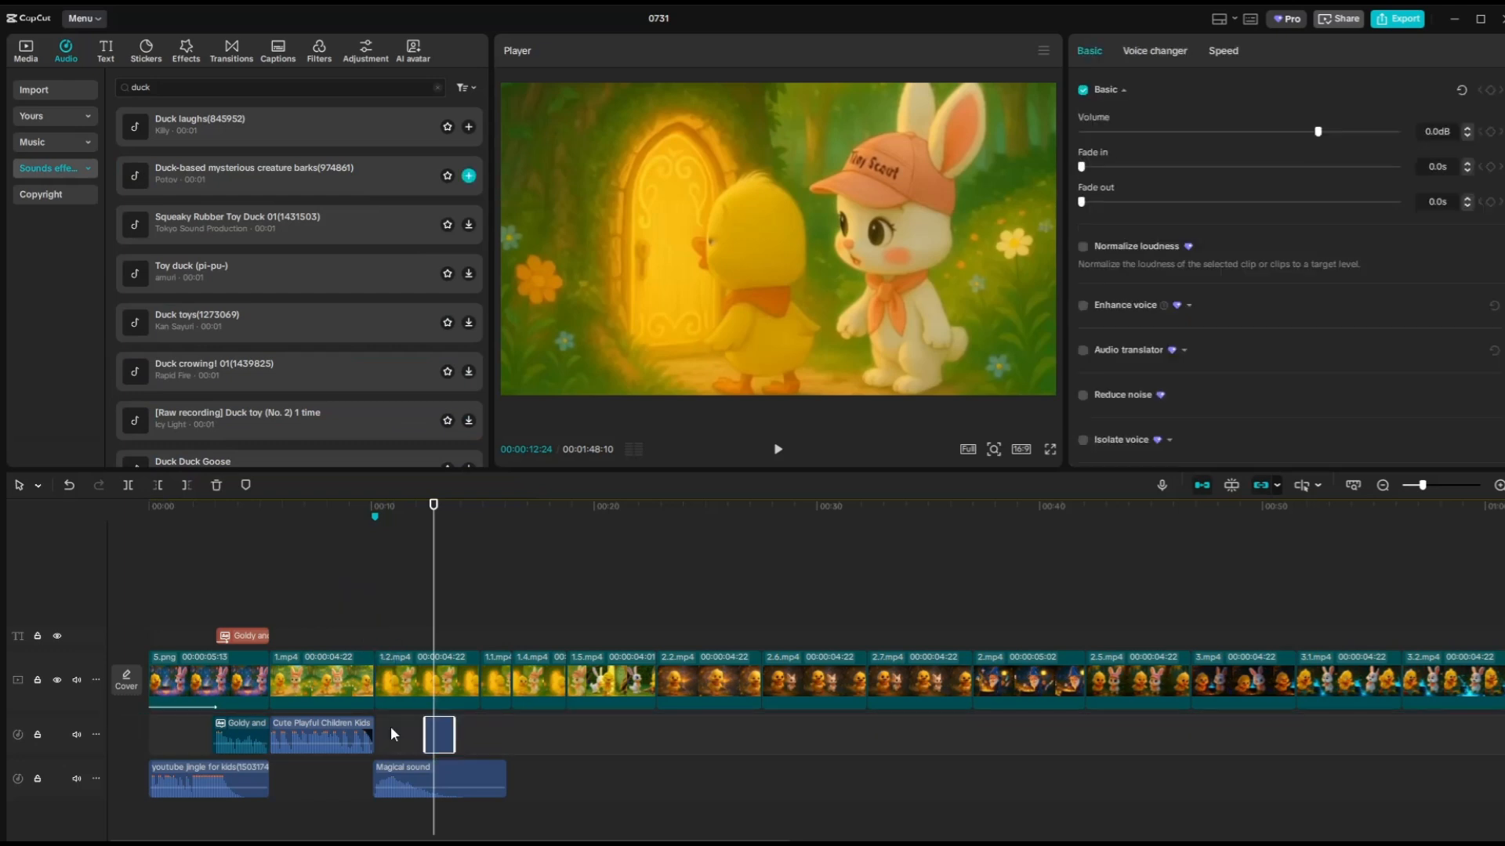
drag(434, 624, 423, 623)
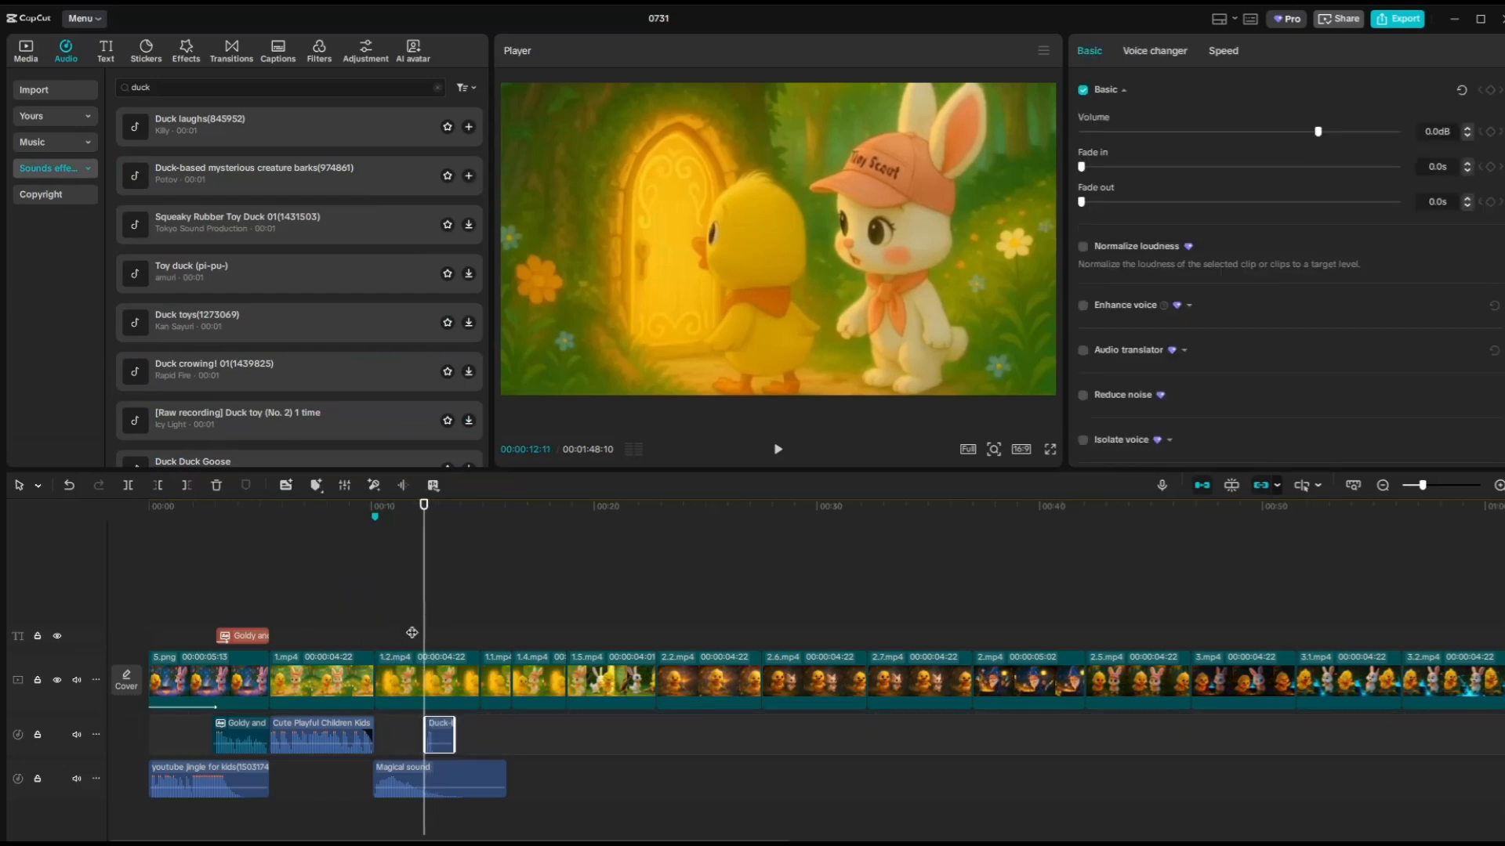
click(778, 450)
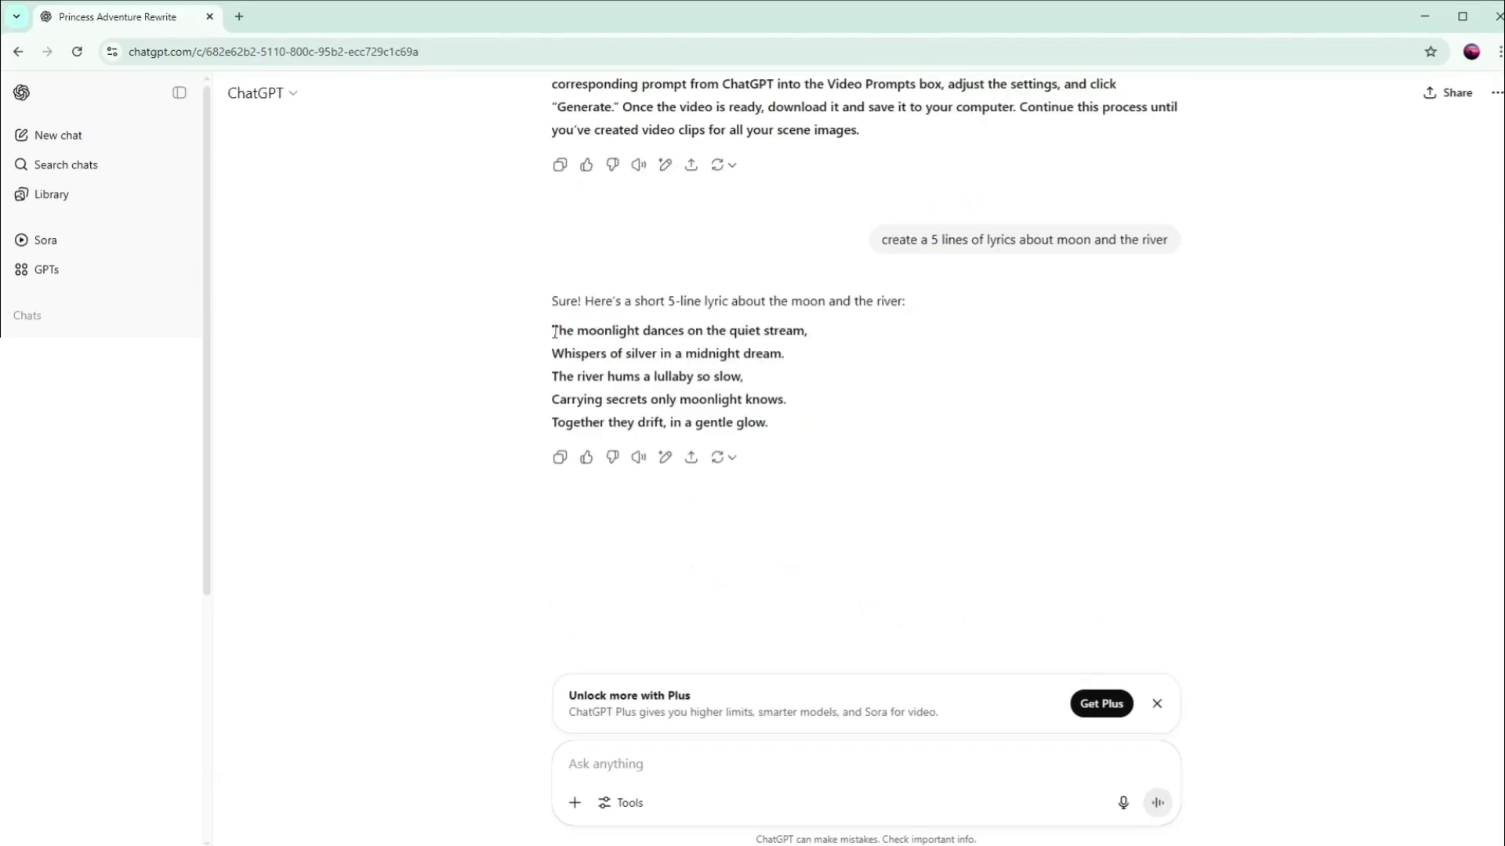
Paste the first lyric line into a caption, generate Quirky Time speech for it, and play it back
drag(552, 330, 806, 332)
key(ctrl+c)
right_click(806, 332)
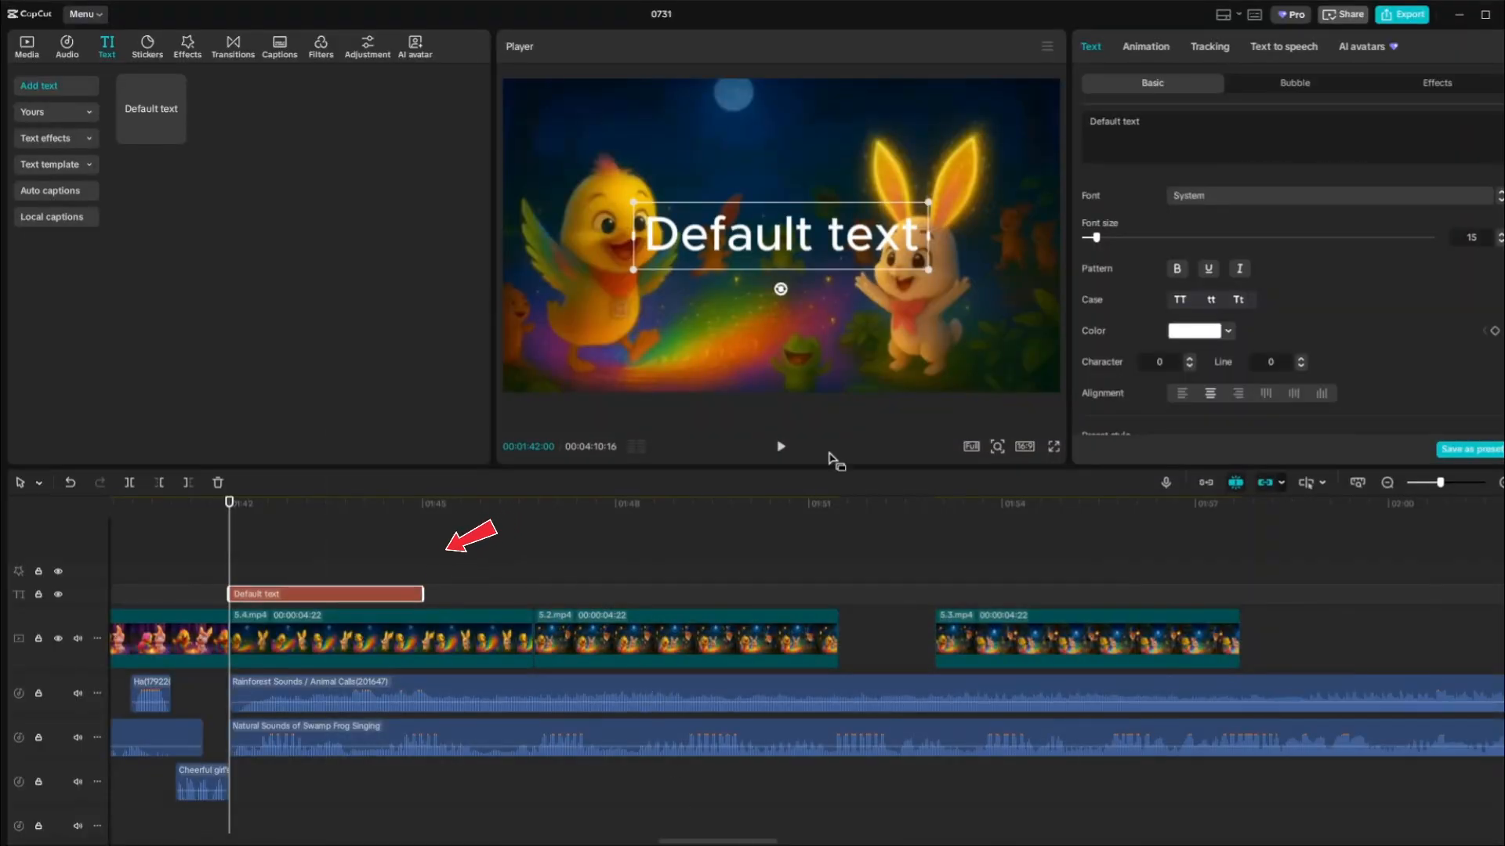
drag(1141, 141, 1054, 112)
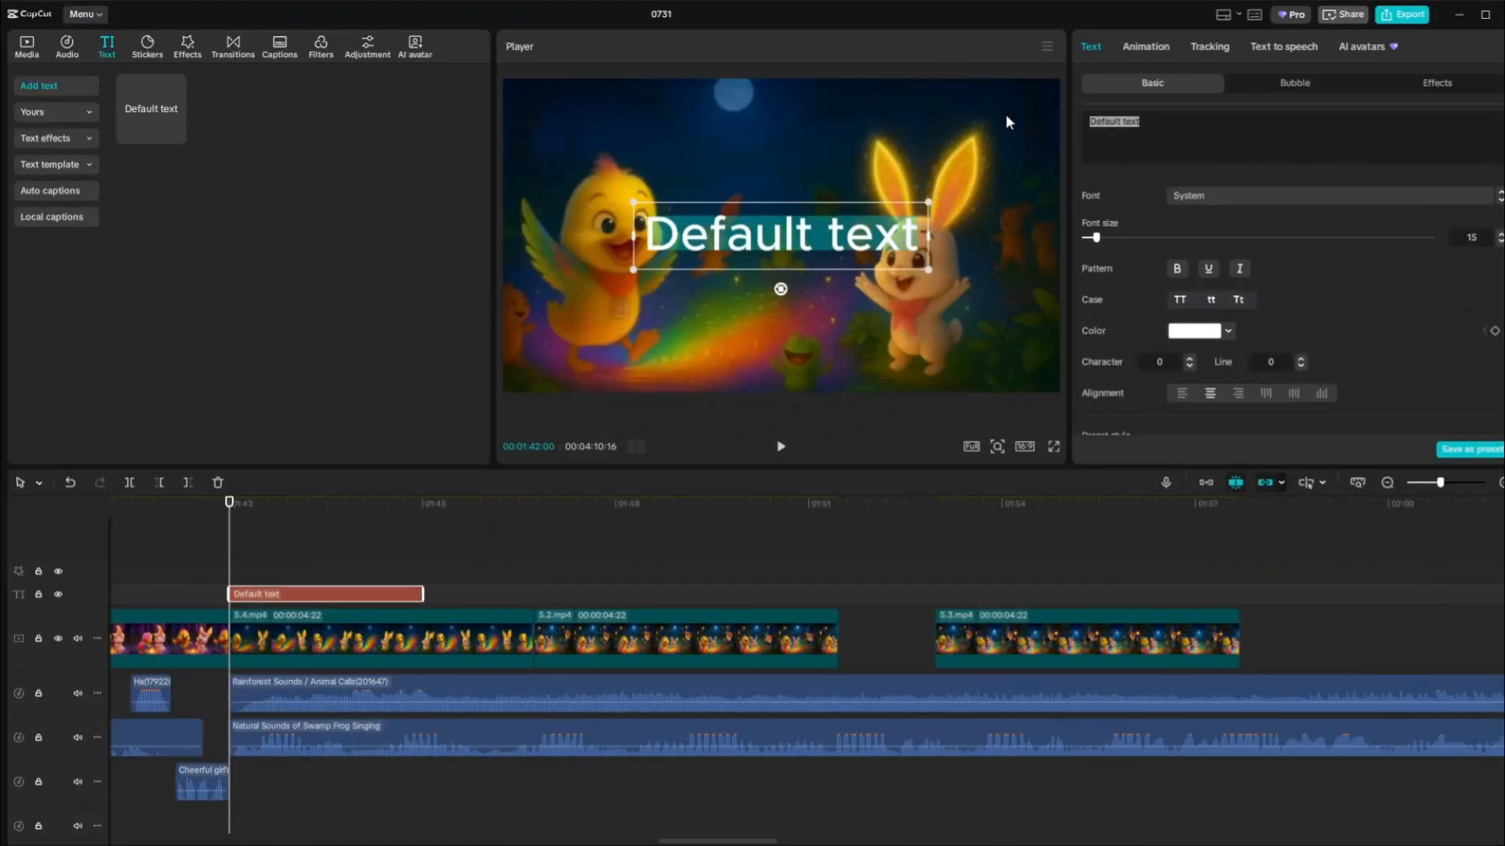
key(ctrl+v)
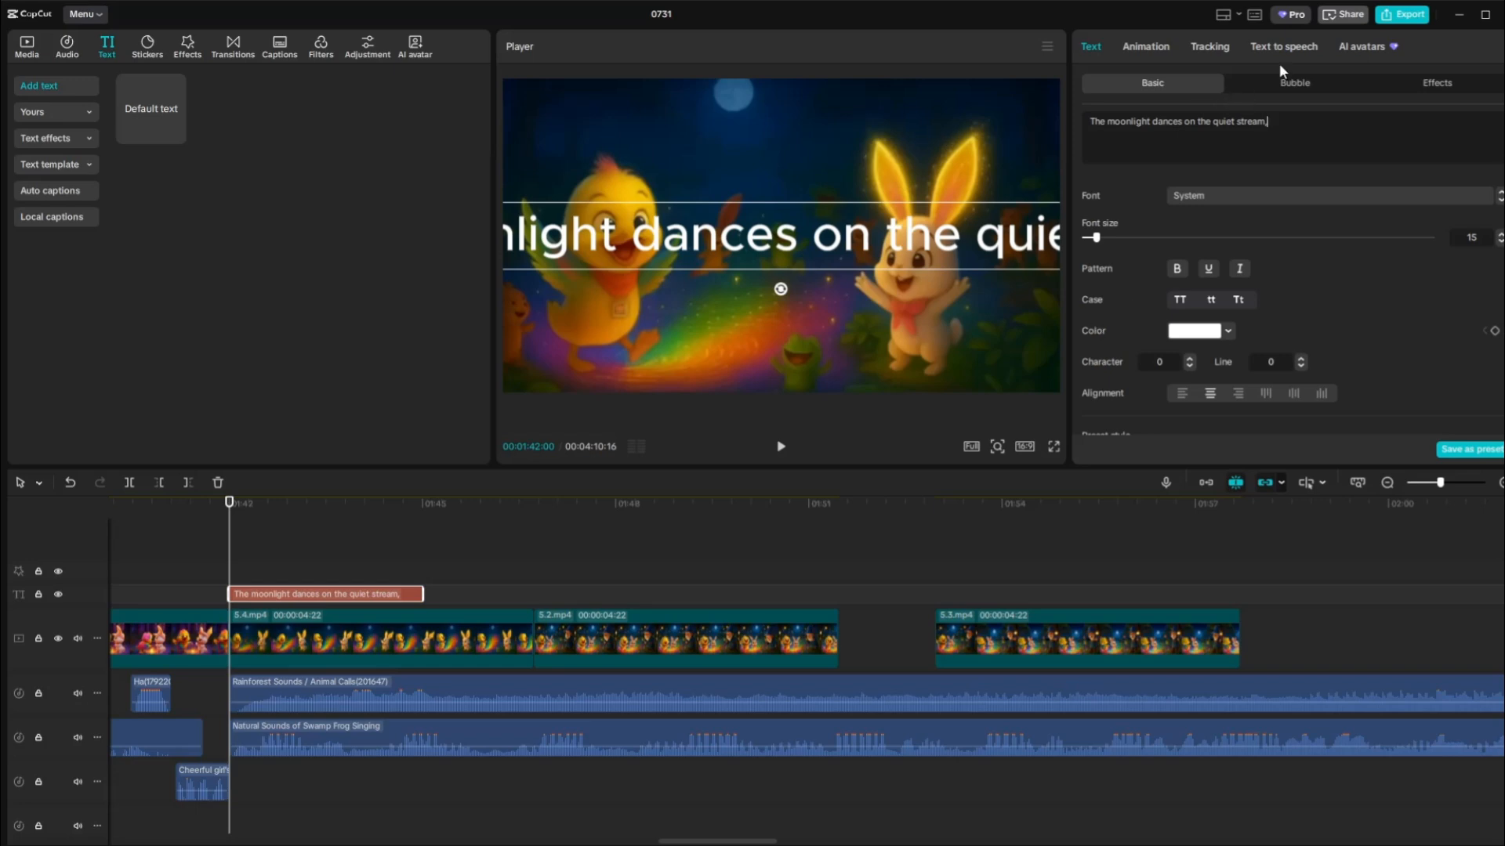
click(1287, 47)
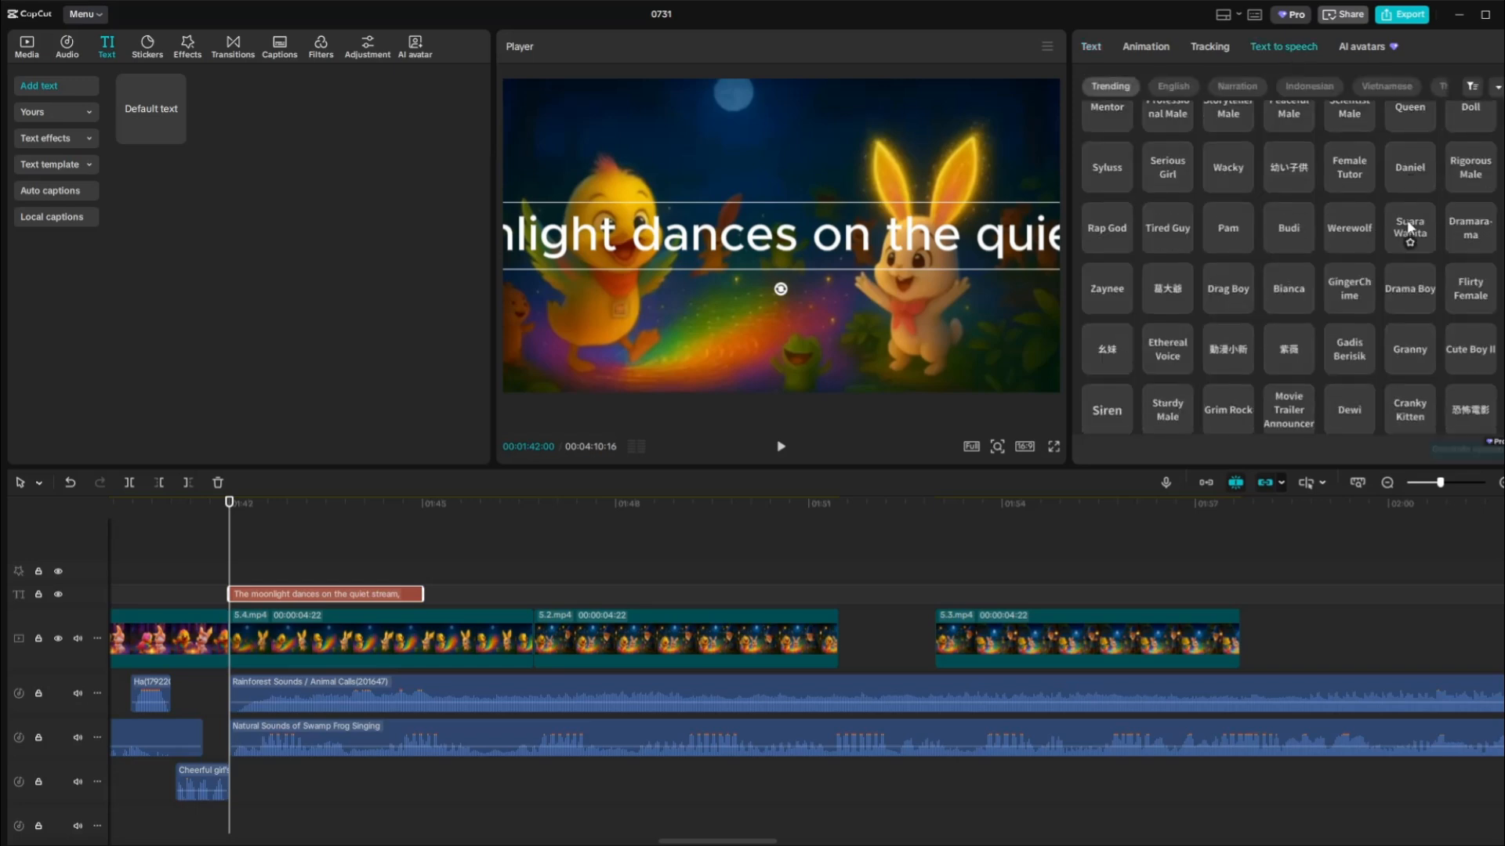
scroll(1417, 189, down, 10)
scroll(1417, 294, down, 10)
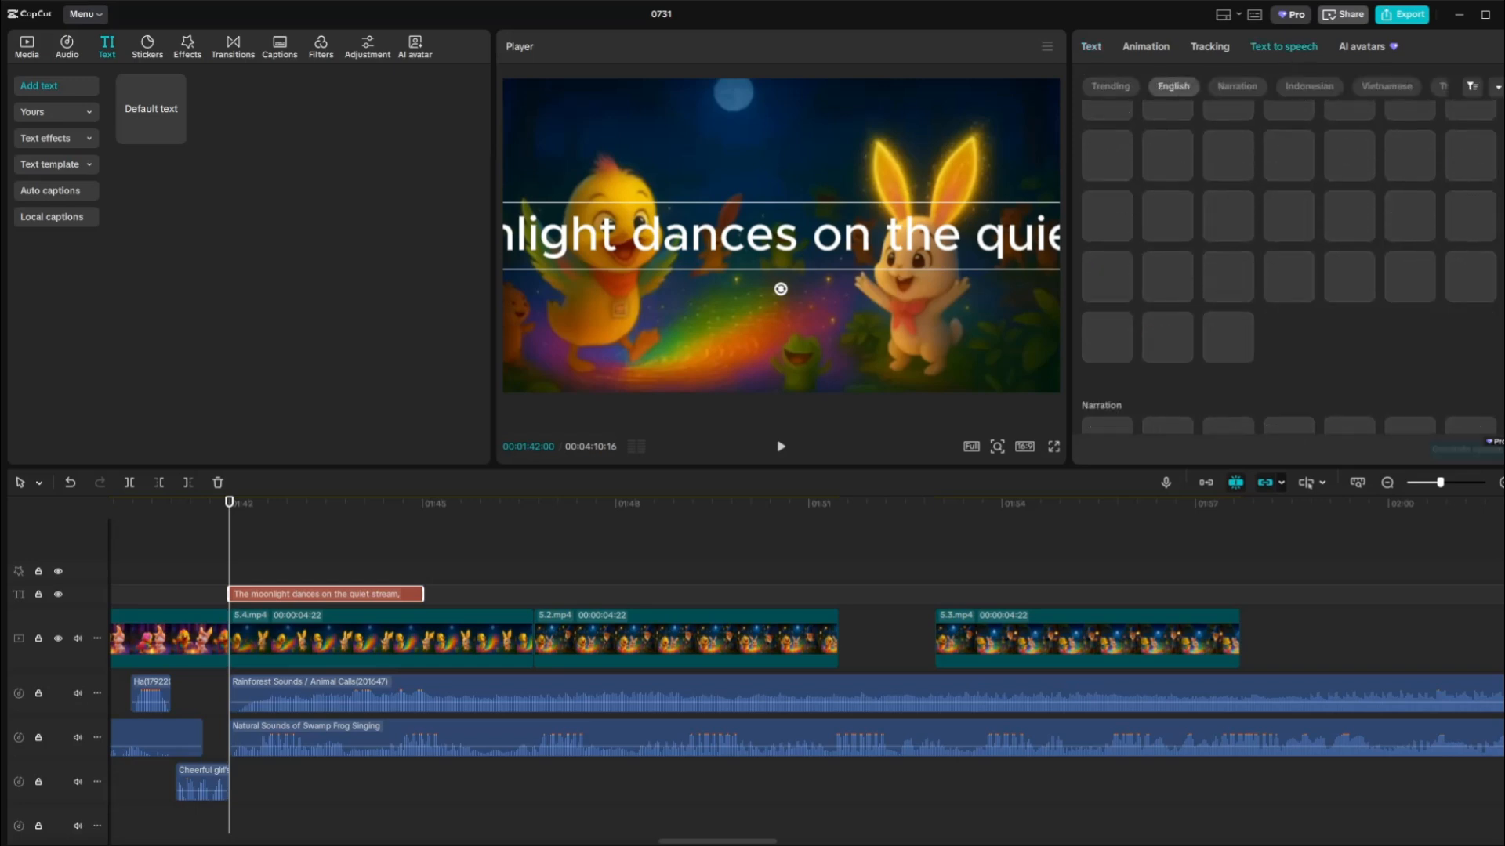
click(1470, 311)
click(1447, 452)
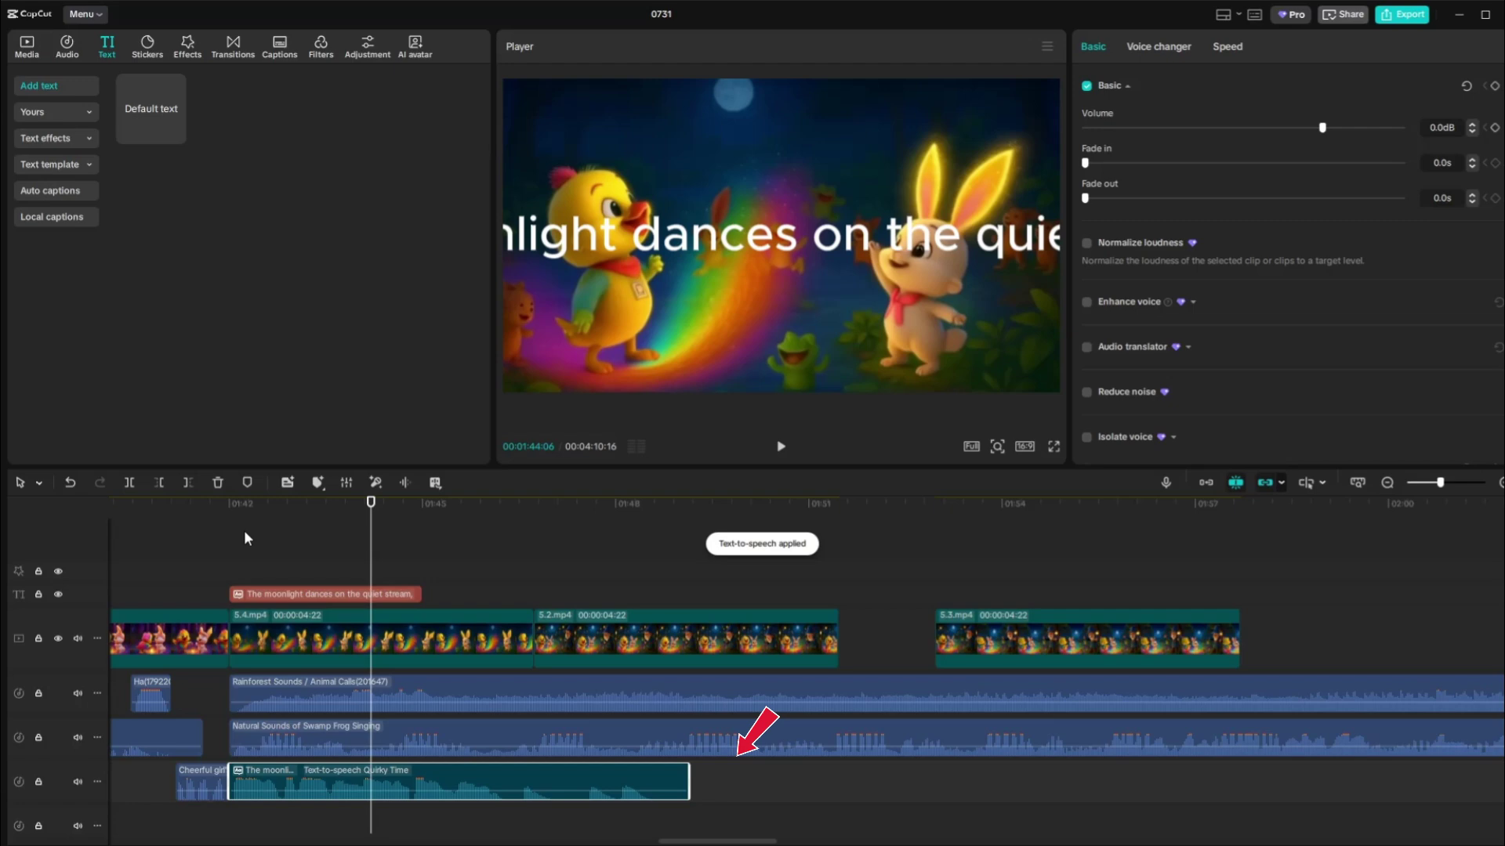
click(235, 529)
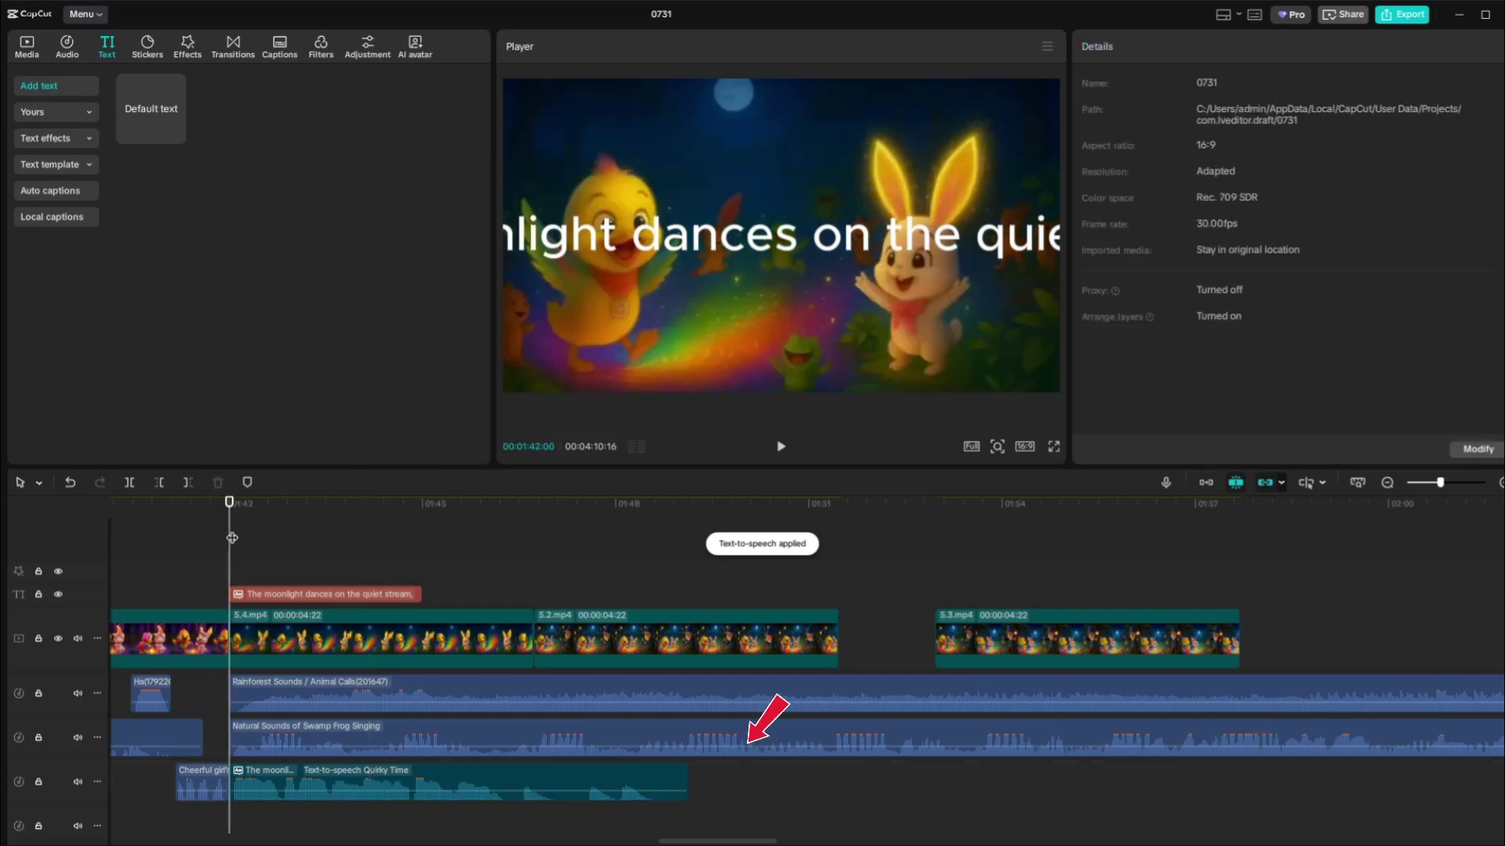
click(780, 448)
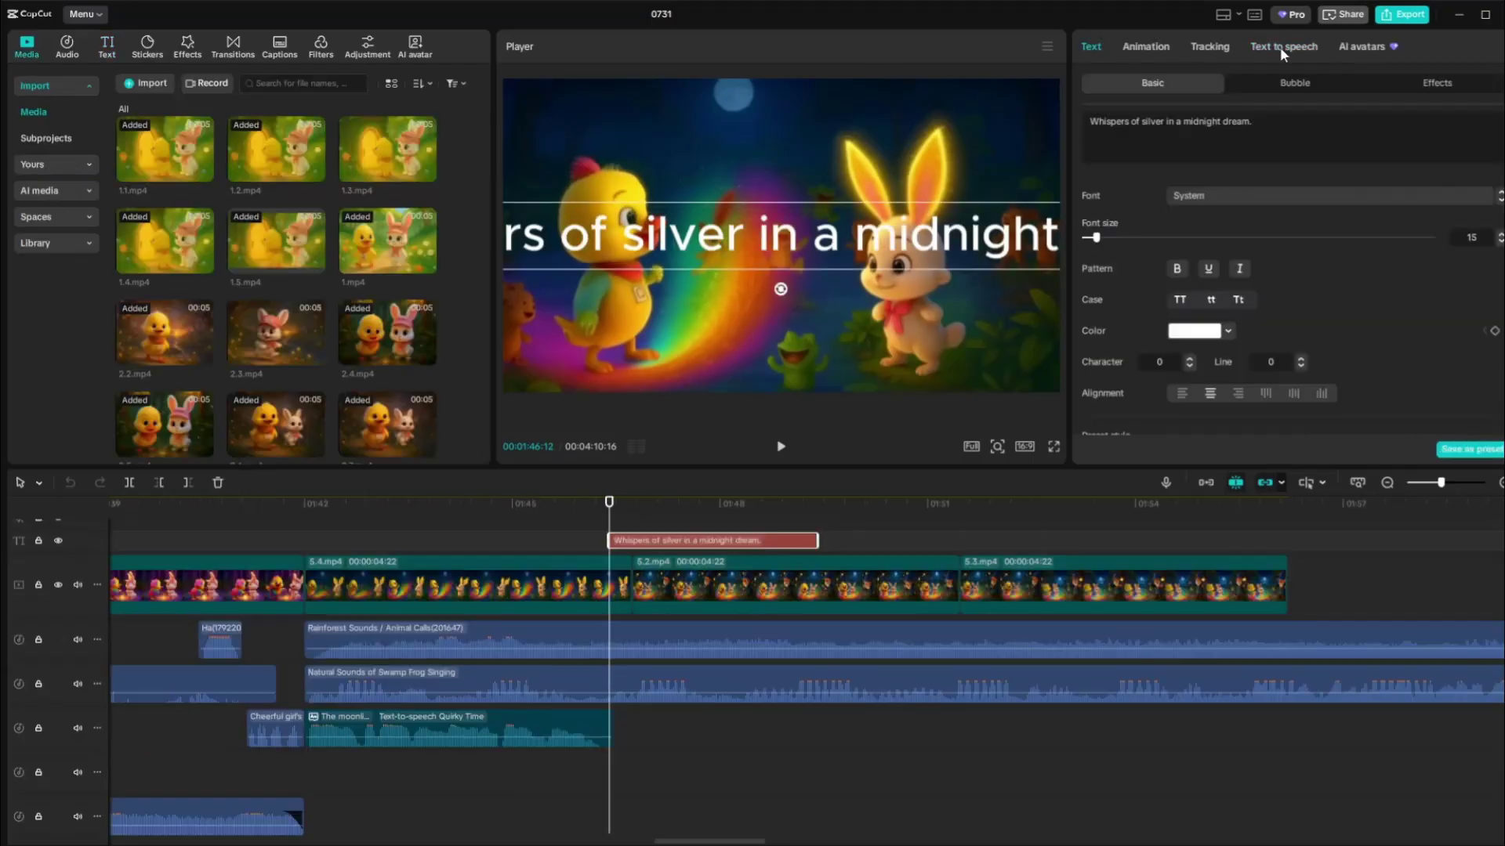
Generate Quirky Time speech for the second lyric line 'Whispers of silver in a midnight dream.' and play it
click(1282, 47)
click(1469, 449)
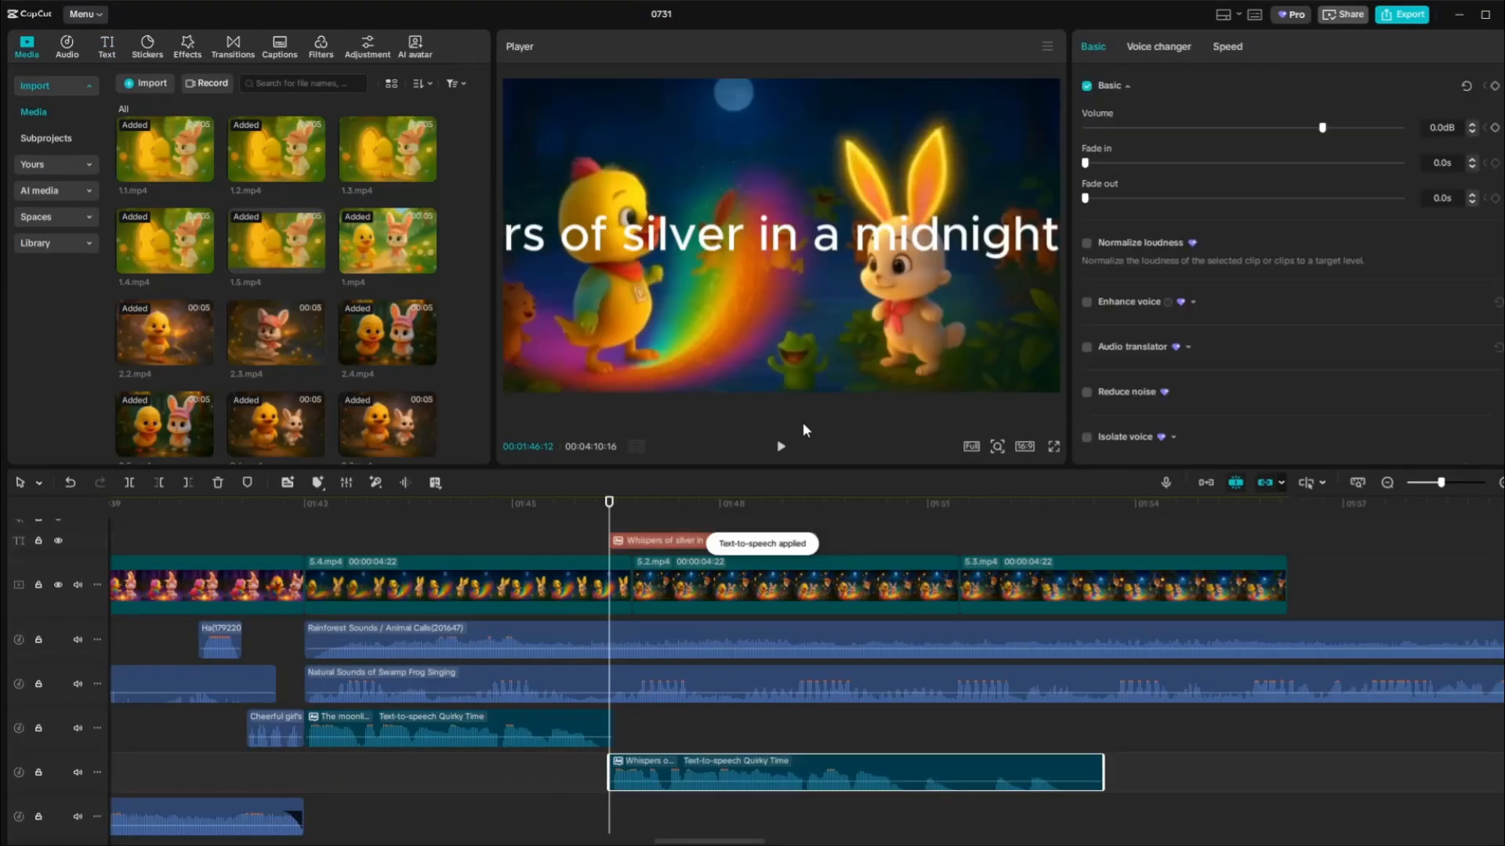
click(783, 449)
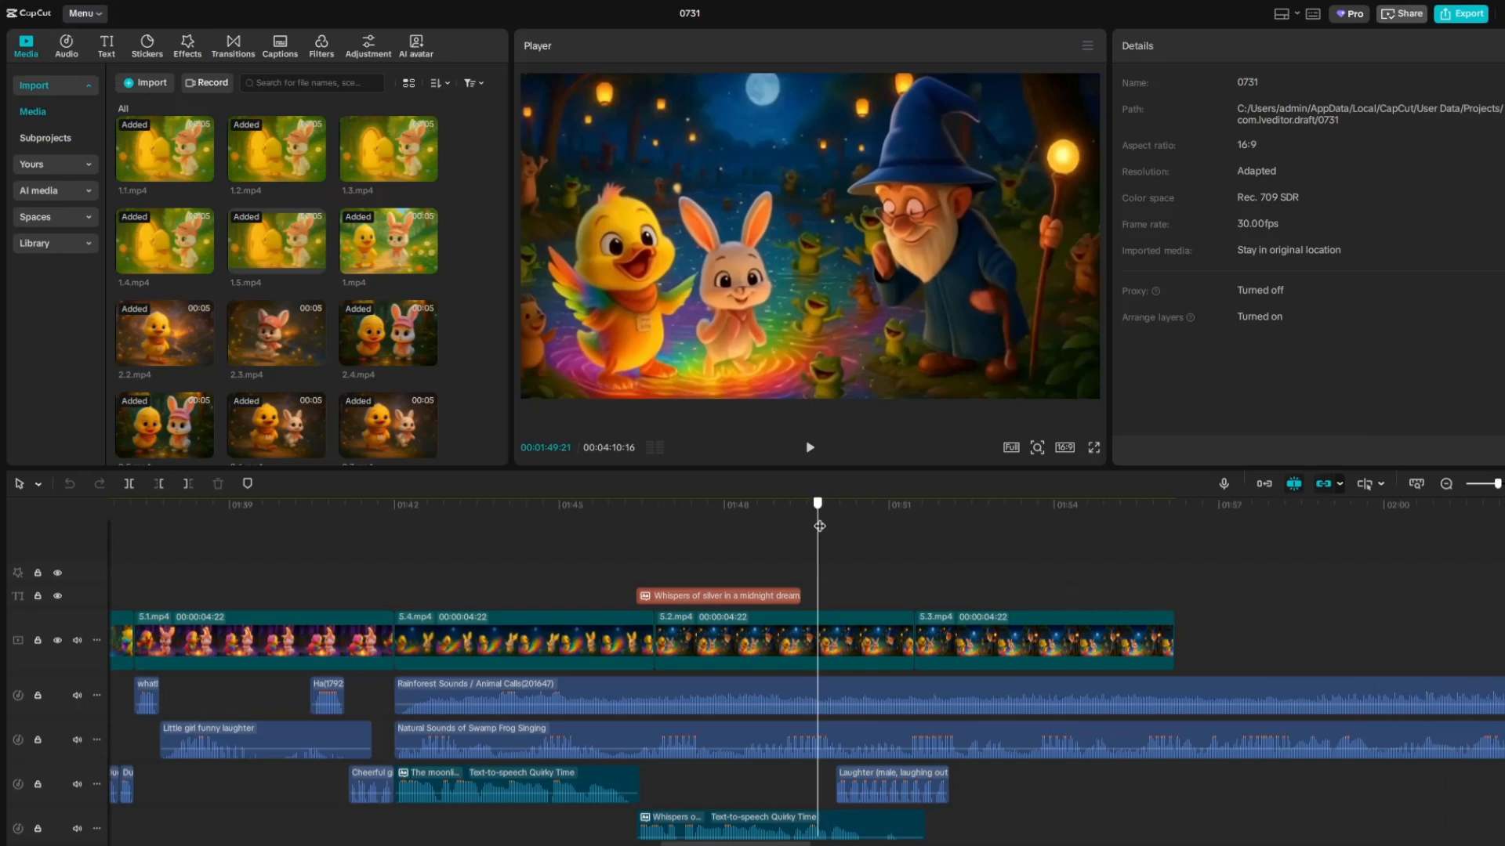
Add a caption at the wizard scene with 'You've accidentally created a magical...' voiced by Golden Monkey
drag(820, 526, 951, 548)
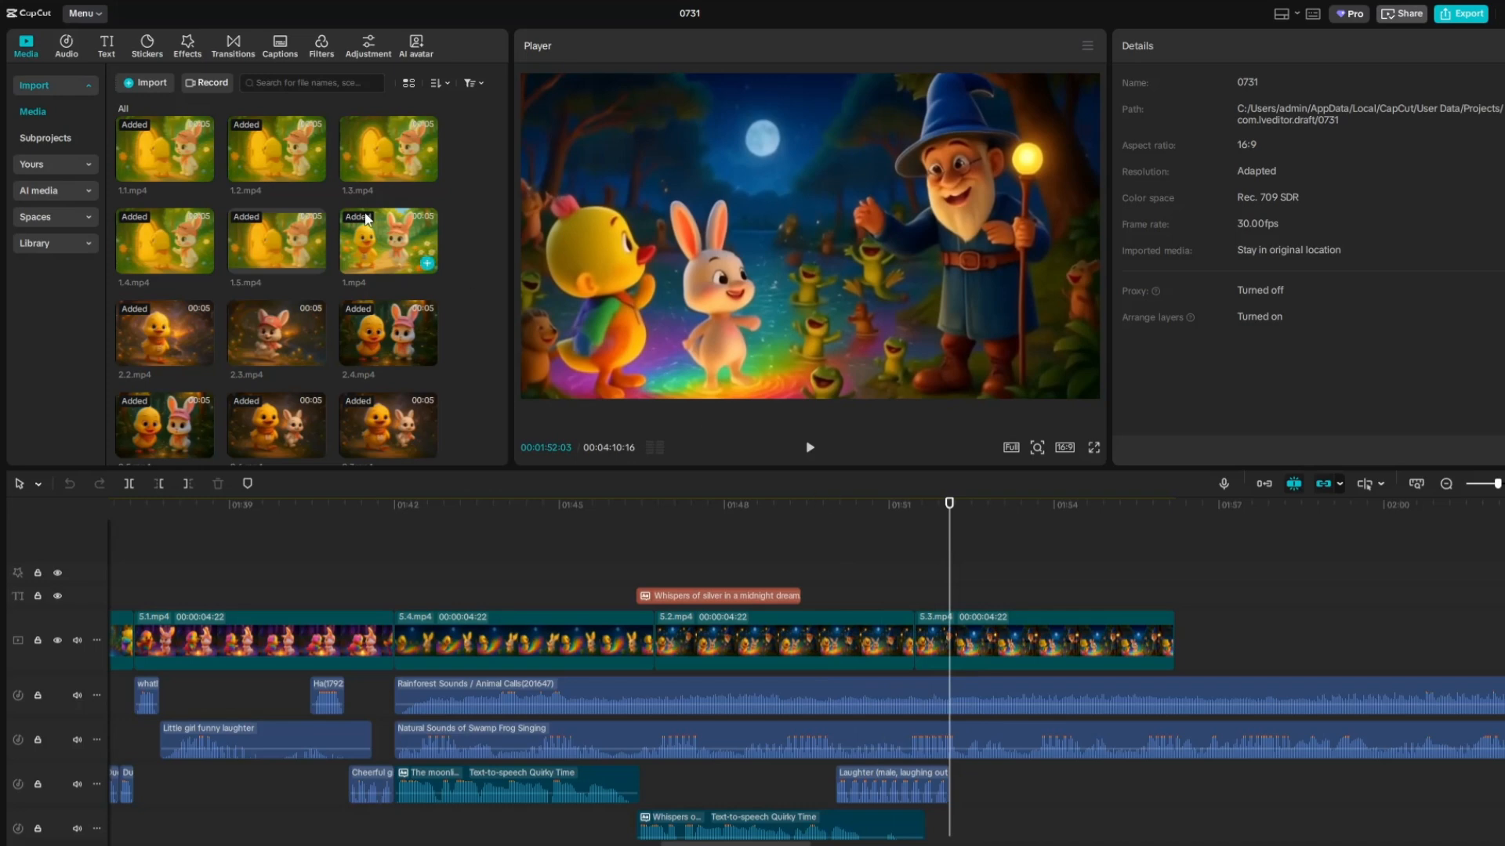
click(107, 46)
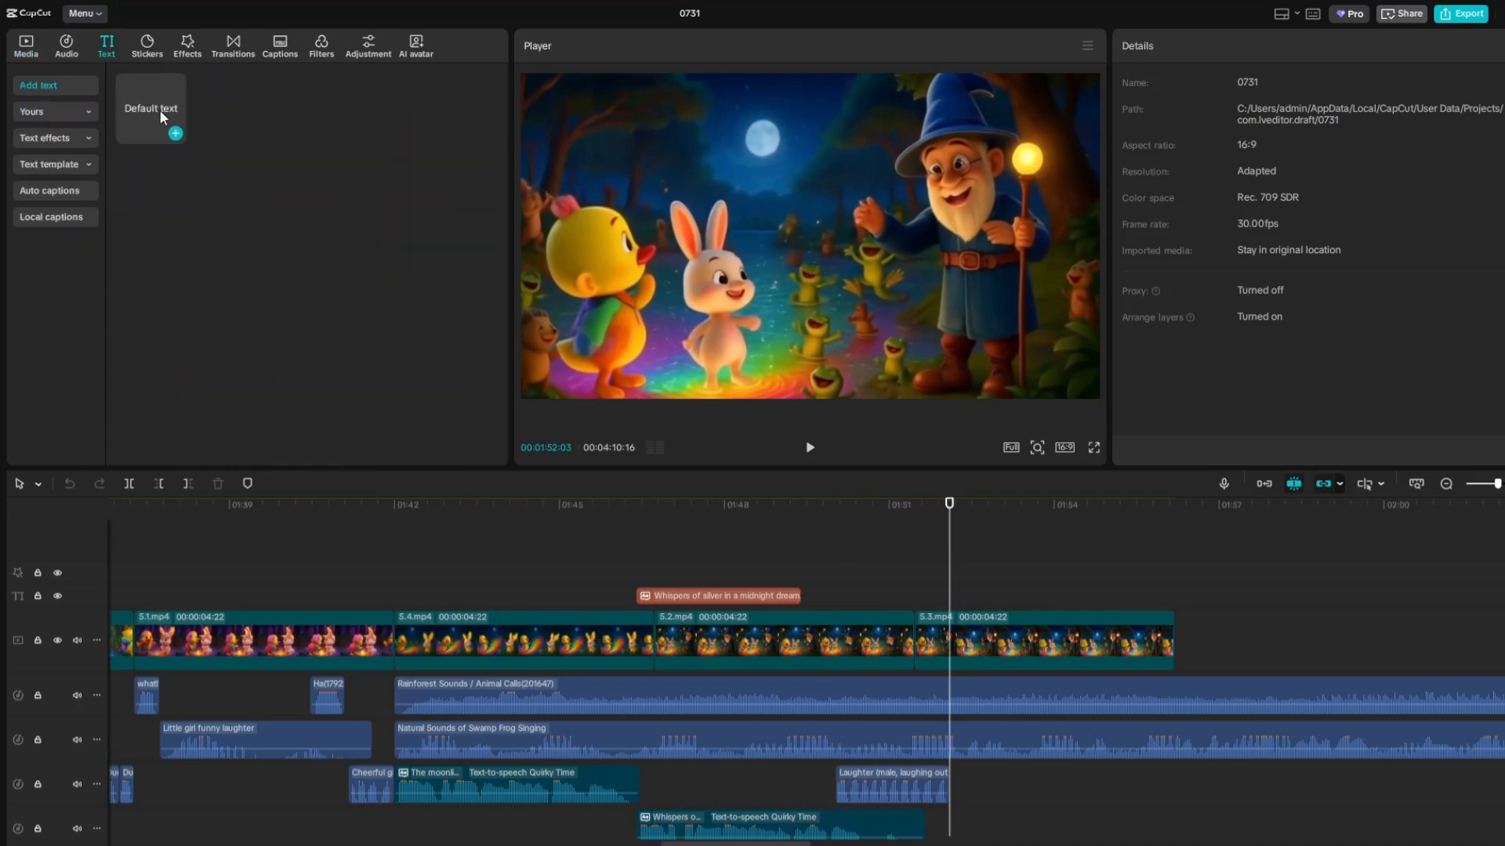
click(175, 132)
double_click(811, 233)
key(ctrl+v)
click(1321, 48)
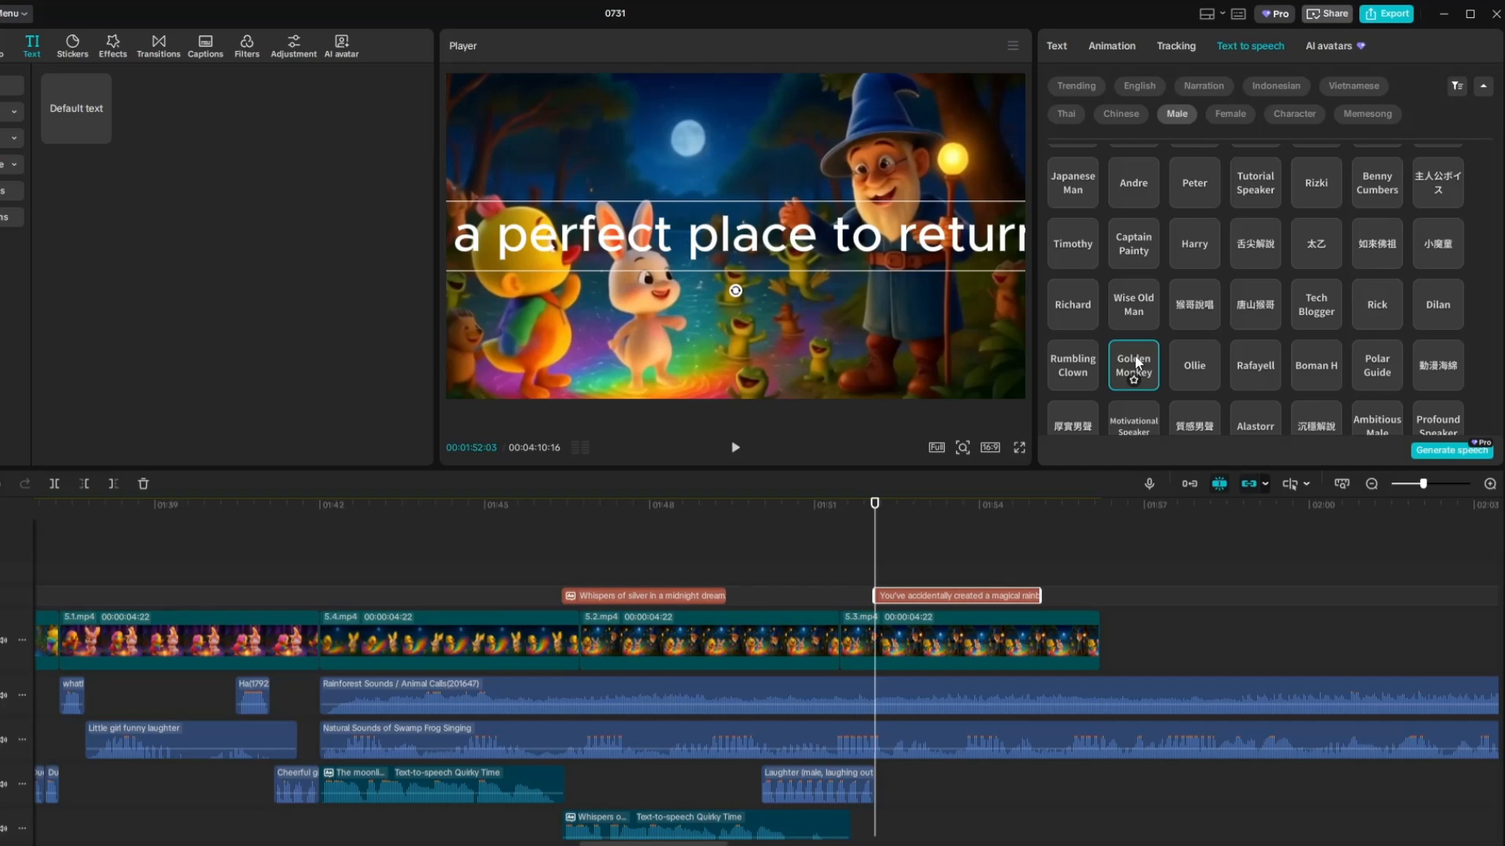
click(1132, 372)
click(1452, 451)
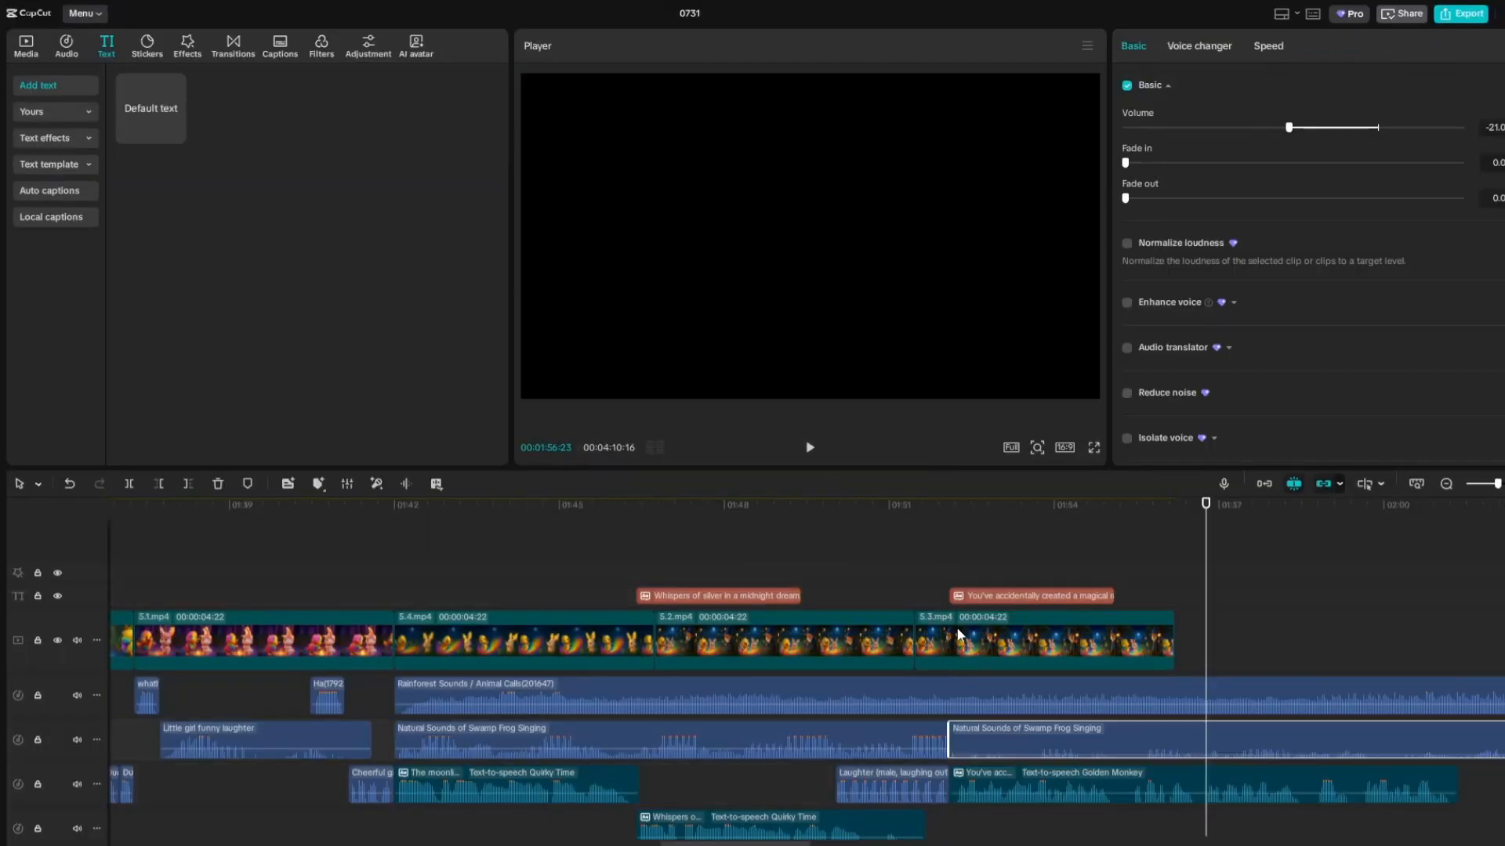
Copy clip 5.3.mp4 and paste a duplicate onto the timeline
click(1044, 642)
right_click(985, 641)
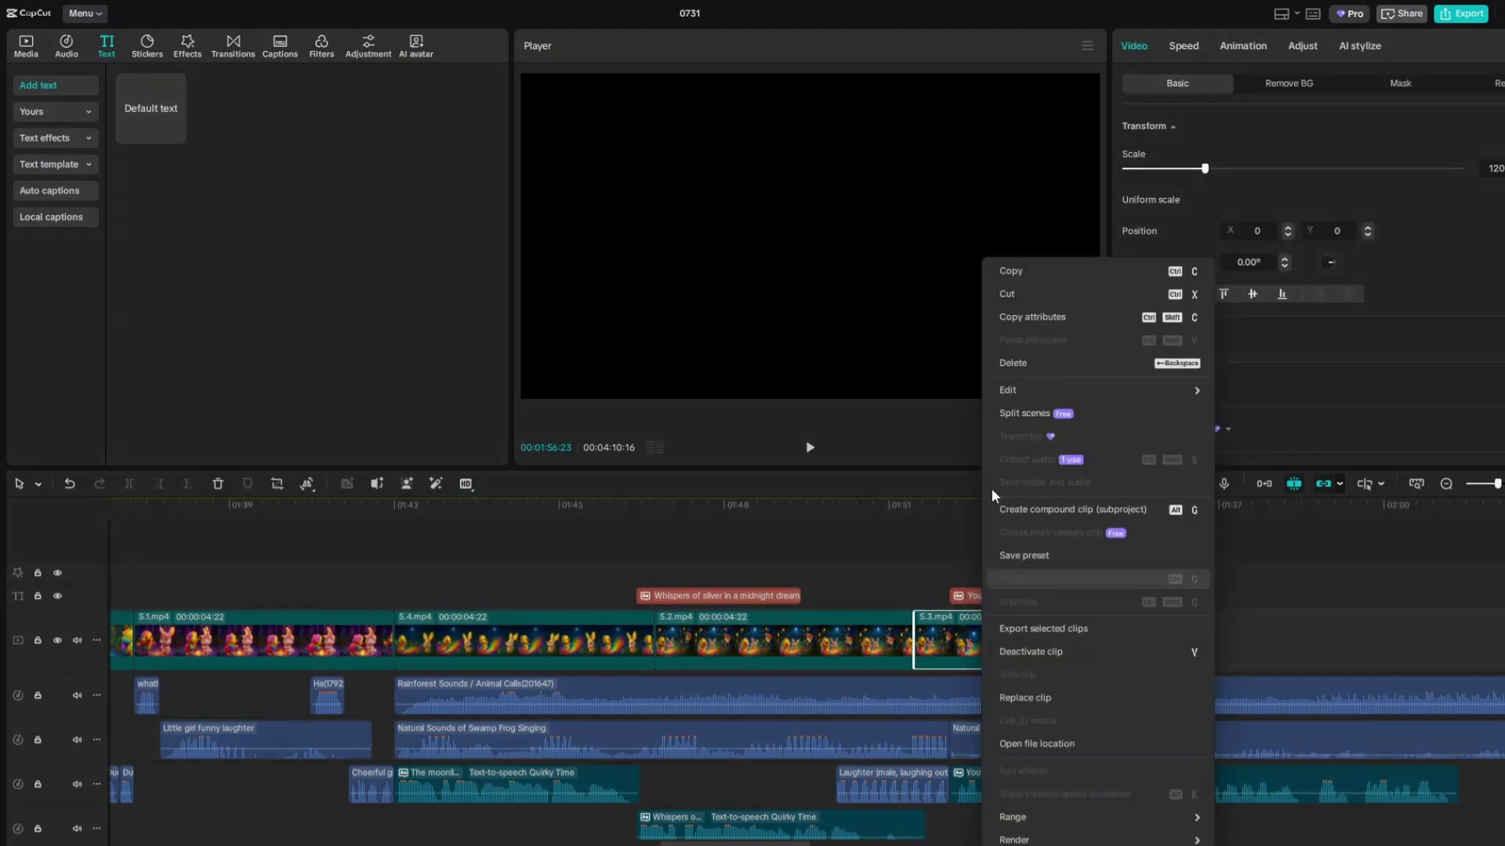
click(1034, 272)
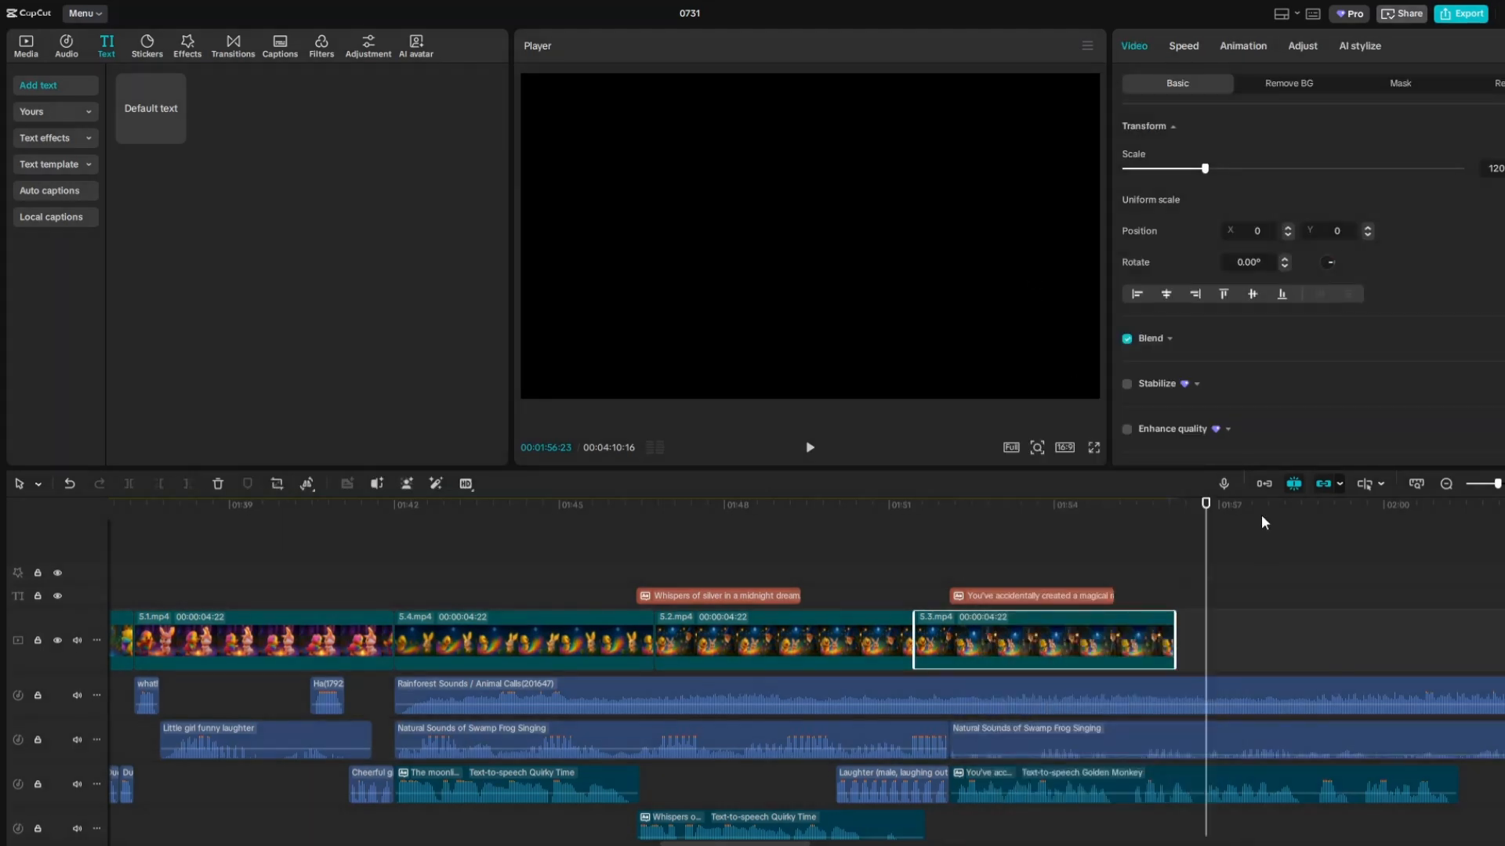
key(ctrl+v)
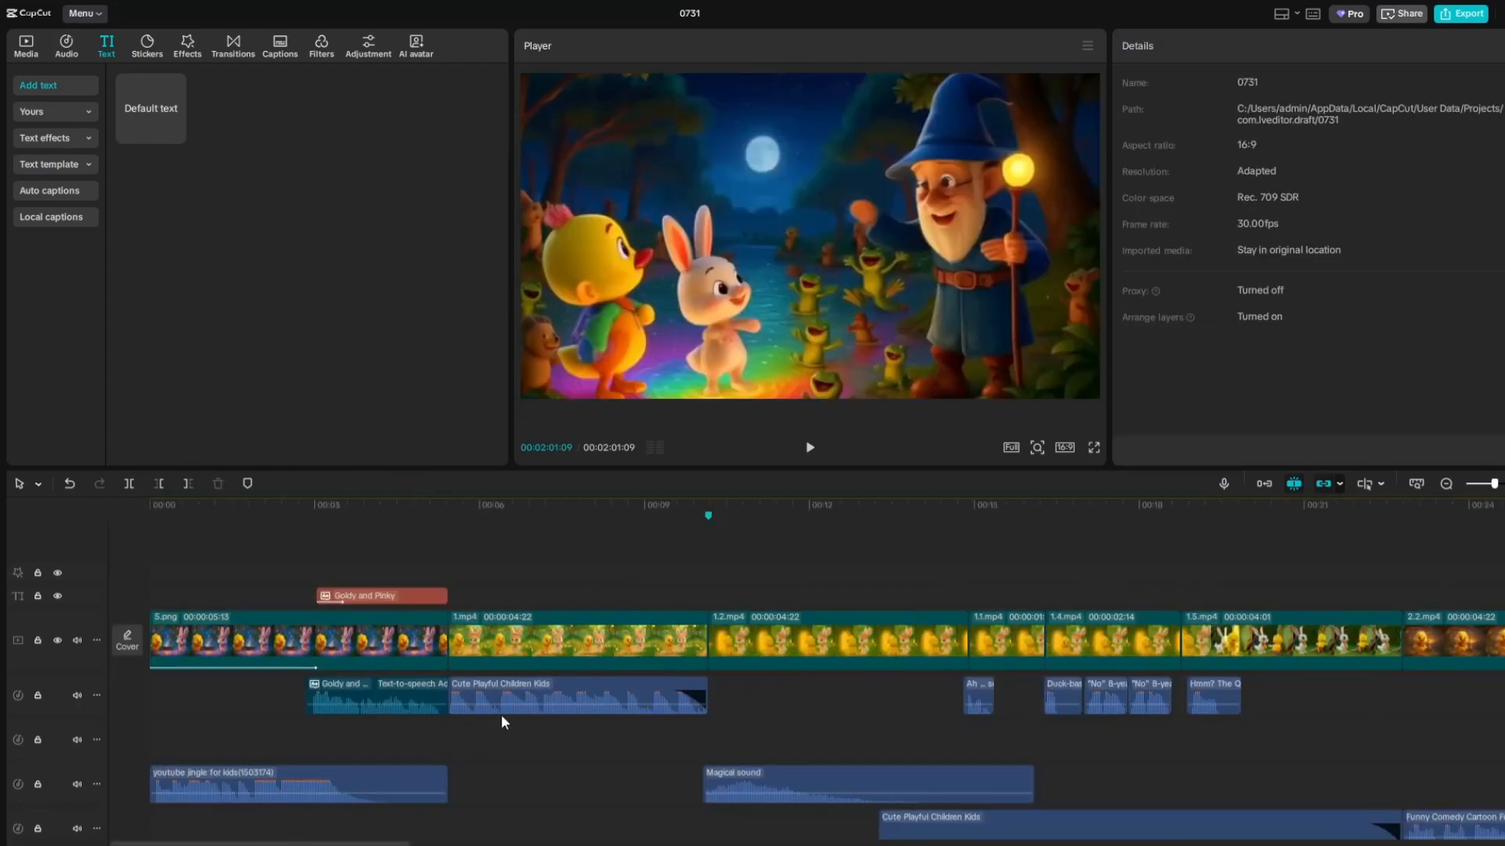
click(279, 558)
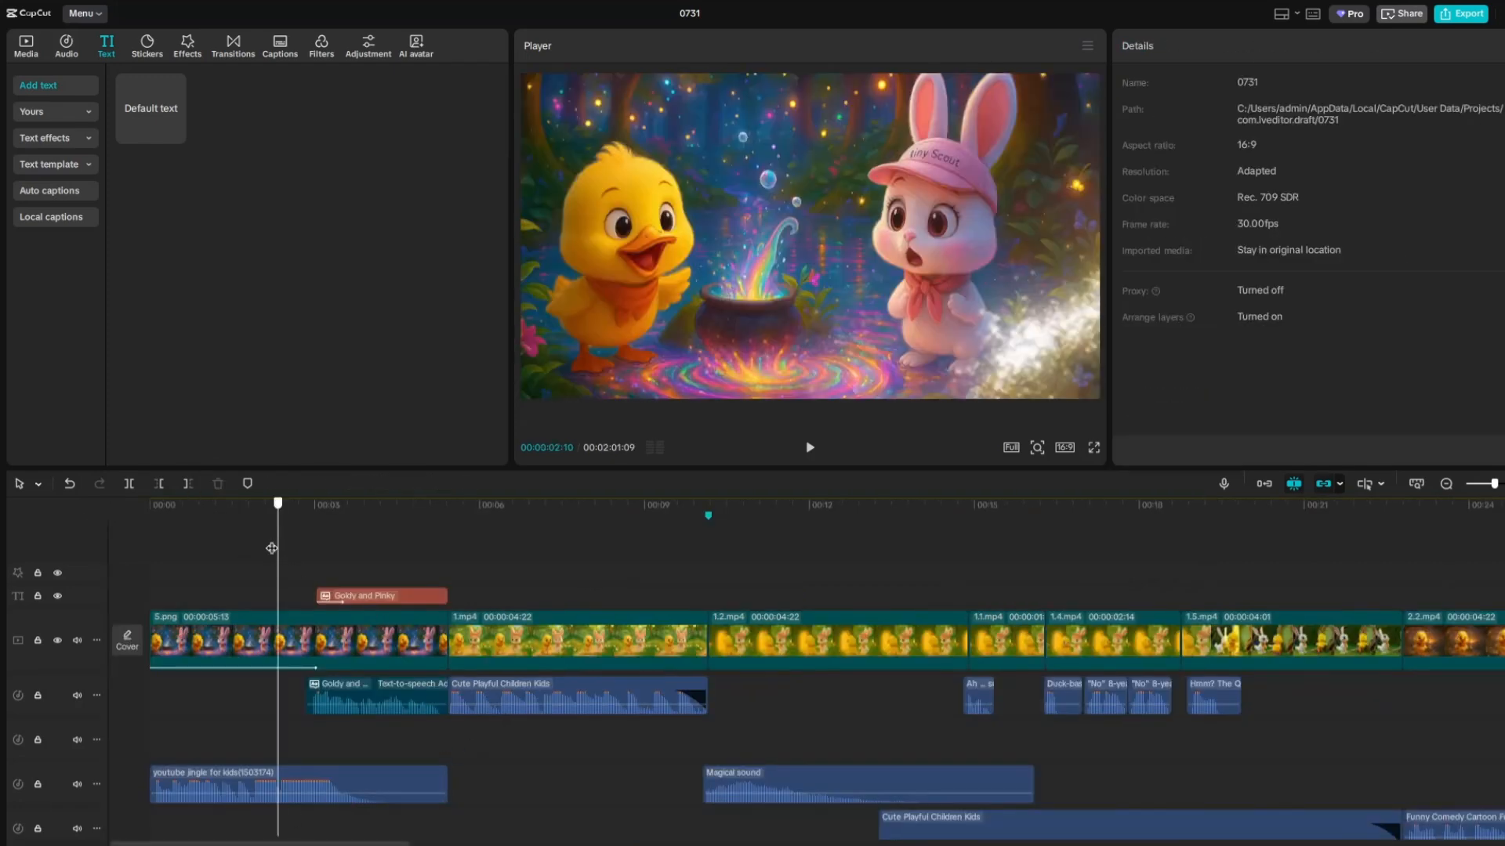
key(Home)
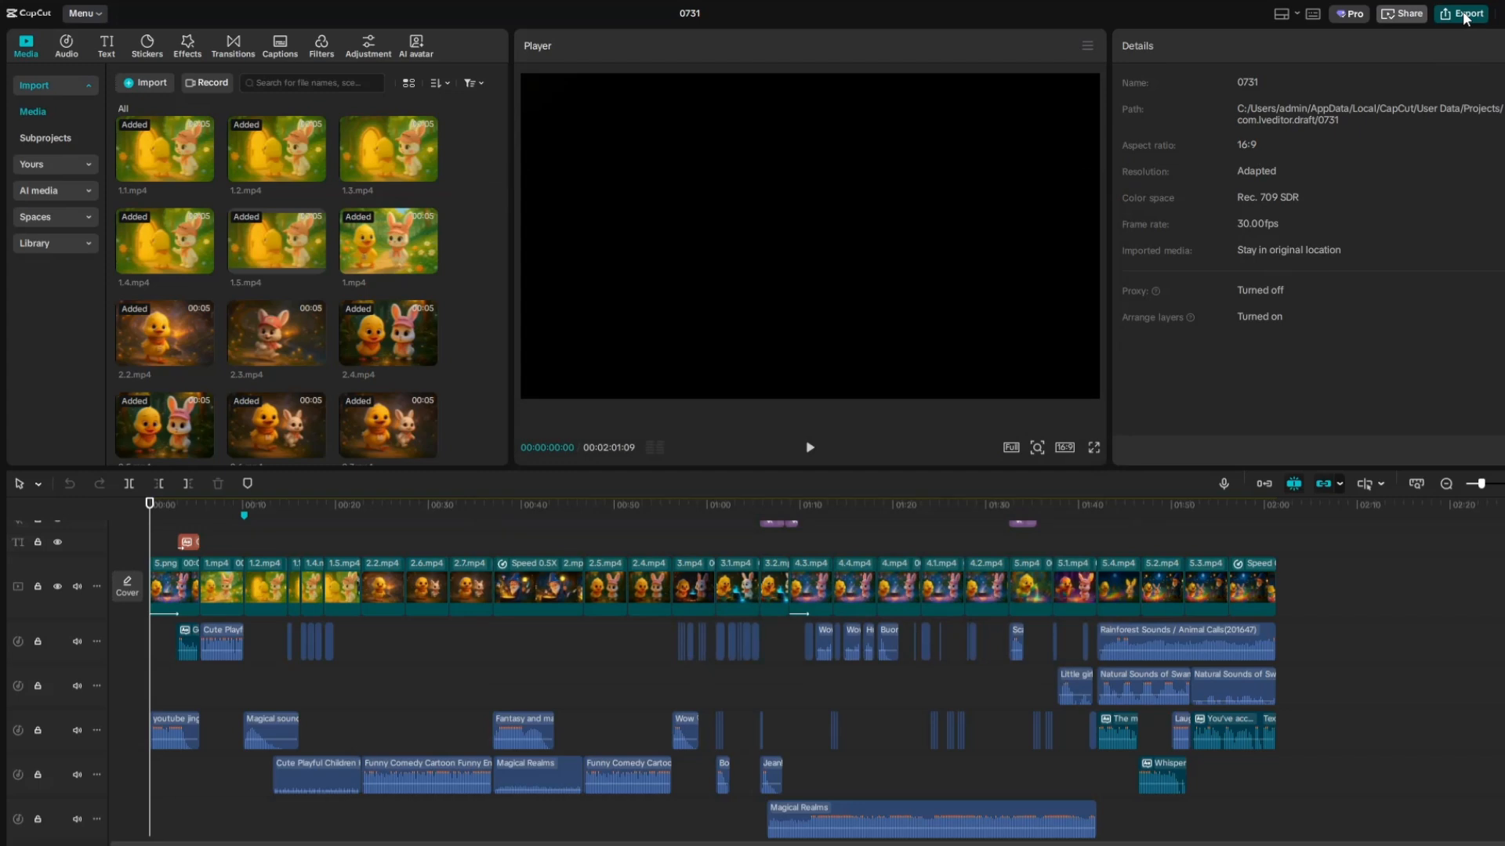
Export as 'Dodo and Roro Video' to the desktop at 1080P, H.264, mp4, 30fps
click(1466, 16)
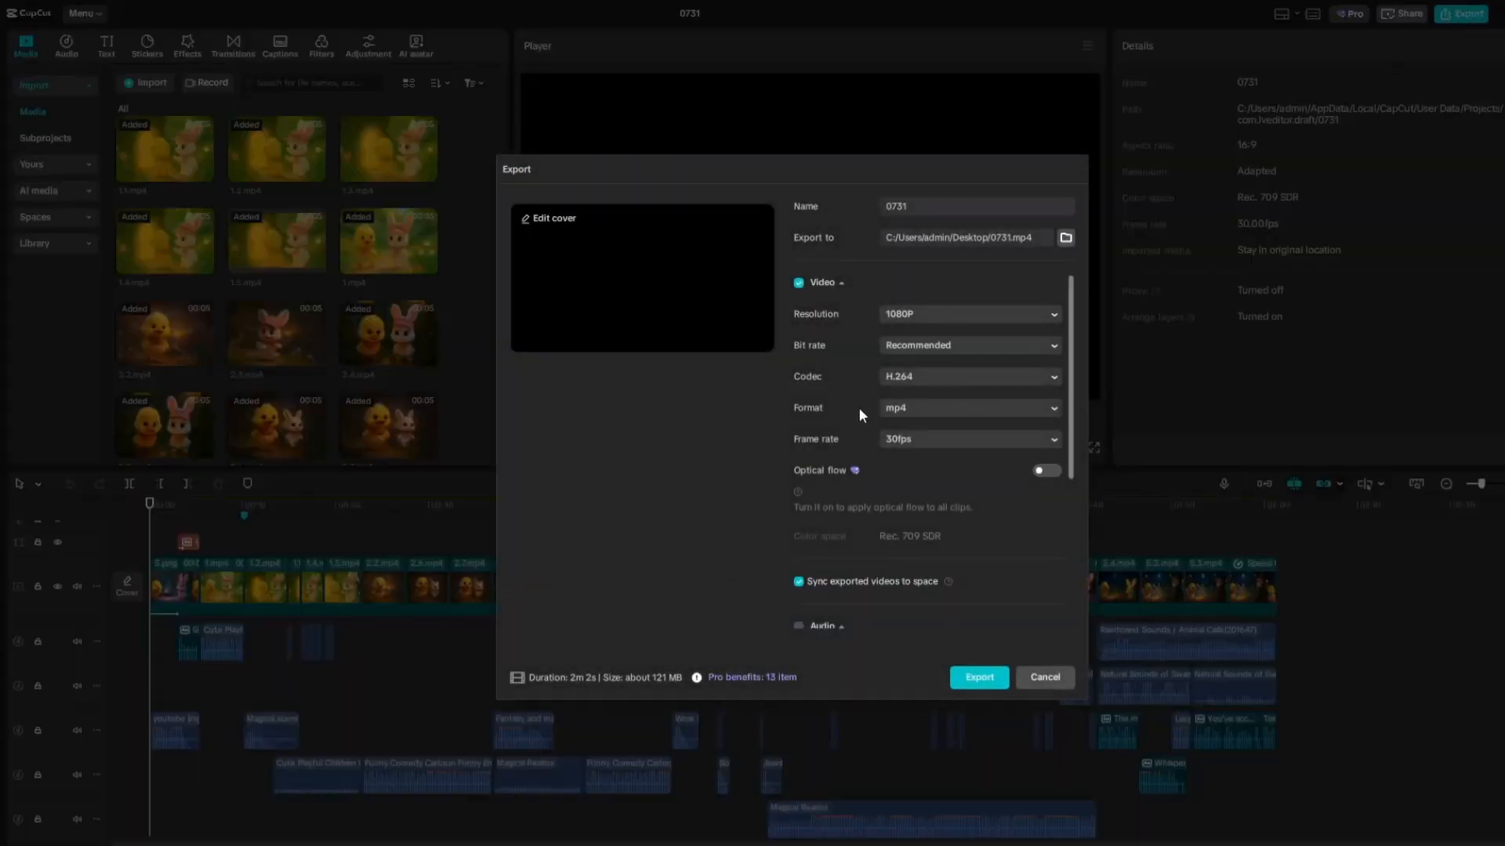
click(921, 207)
key(ctrl+a)
text(Dodo and Roro Video)
click(1067, 238)
key(Escape)
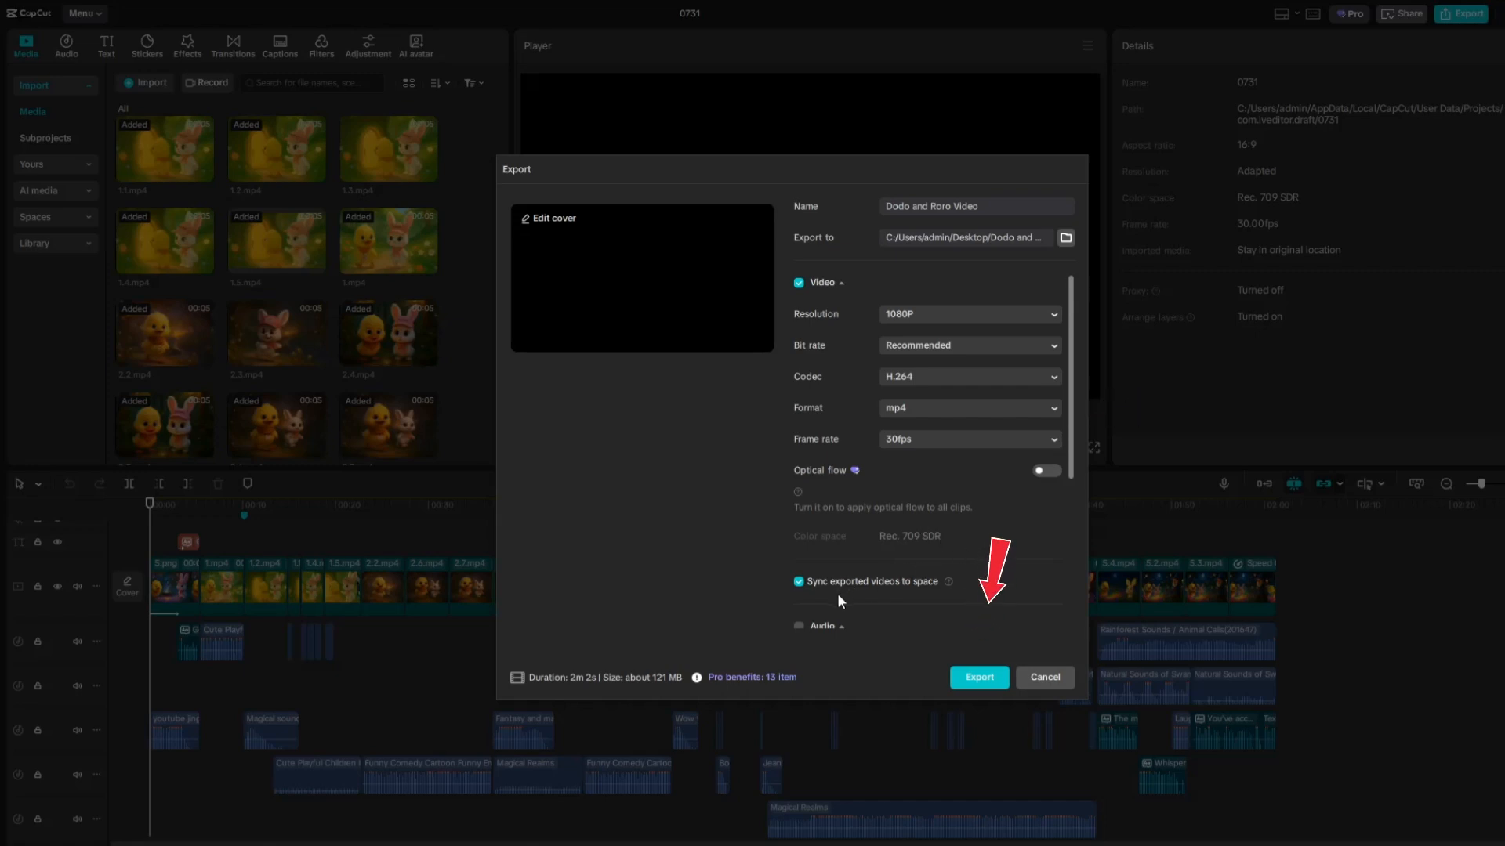
click(979, 679)
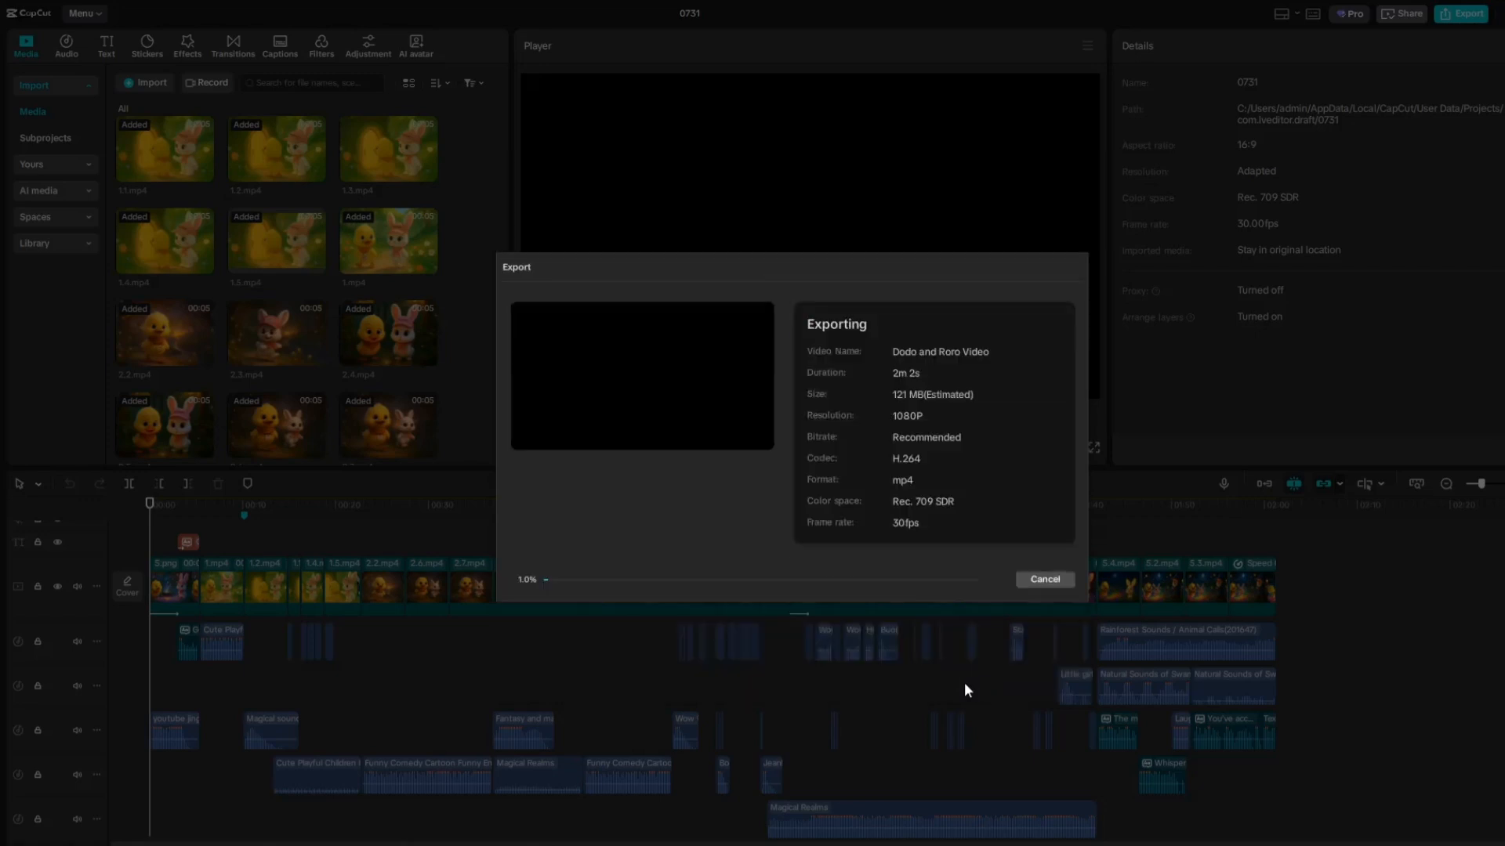